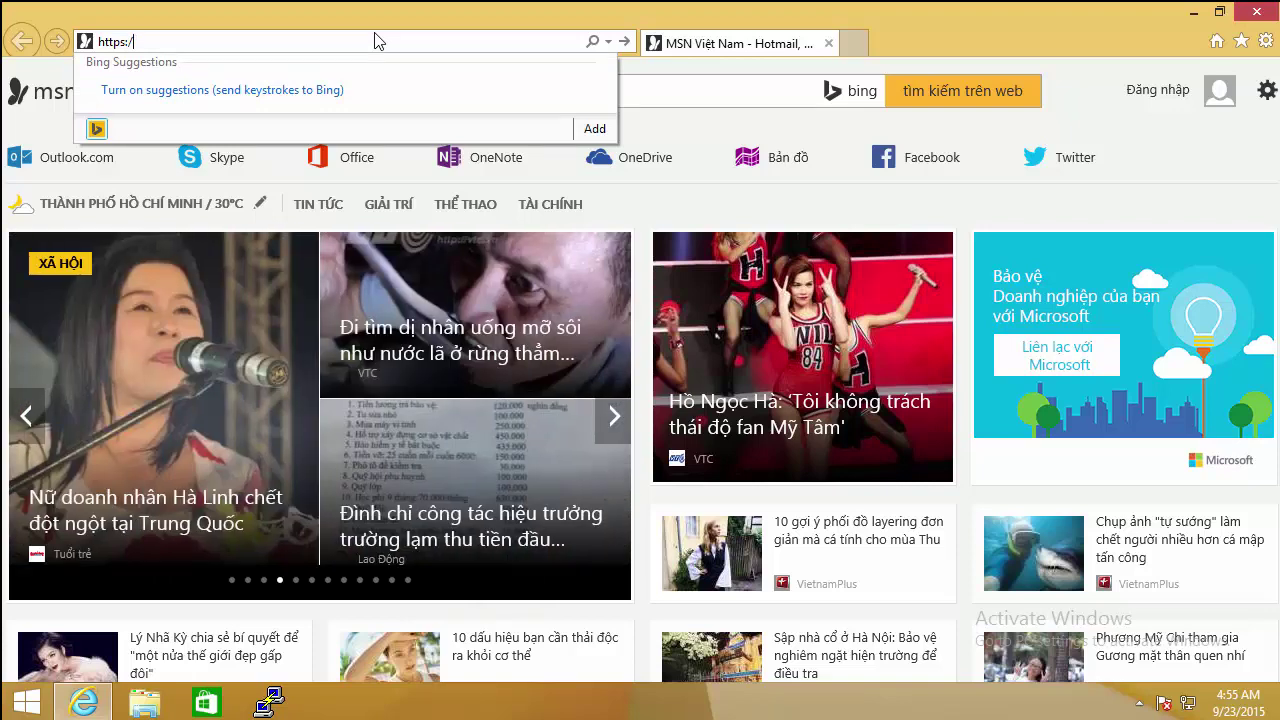
{"action": "type", "text": "/10"}
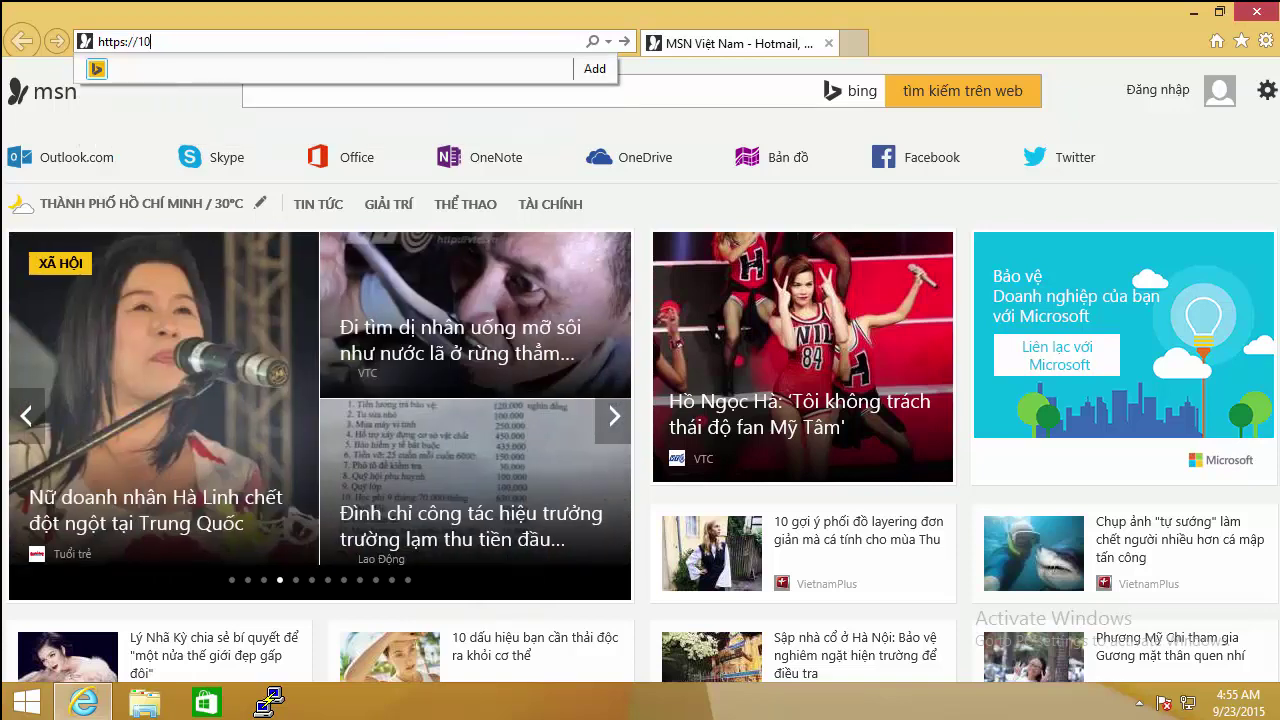
{"action": "type", "text": "/10.10.10.118"}
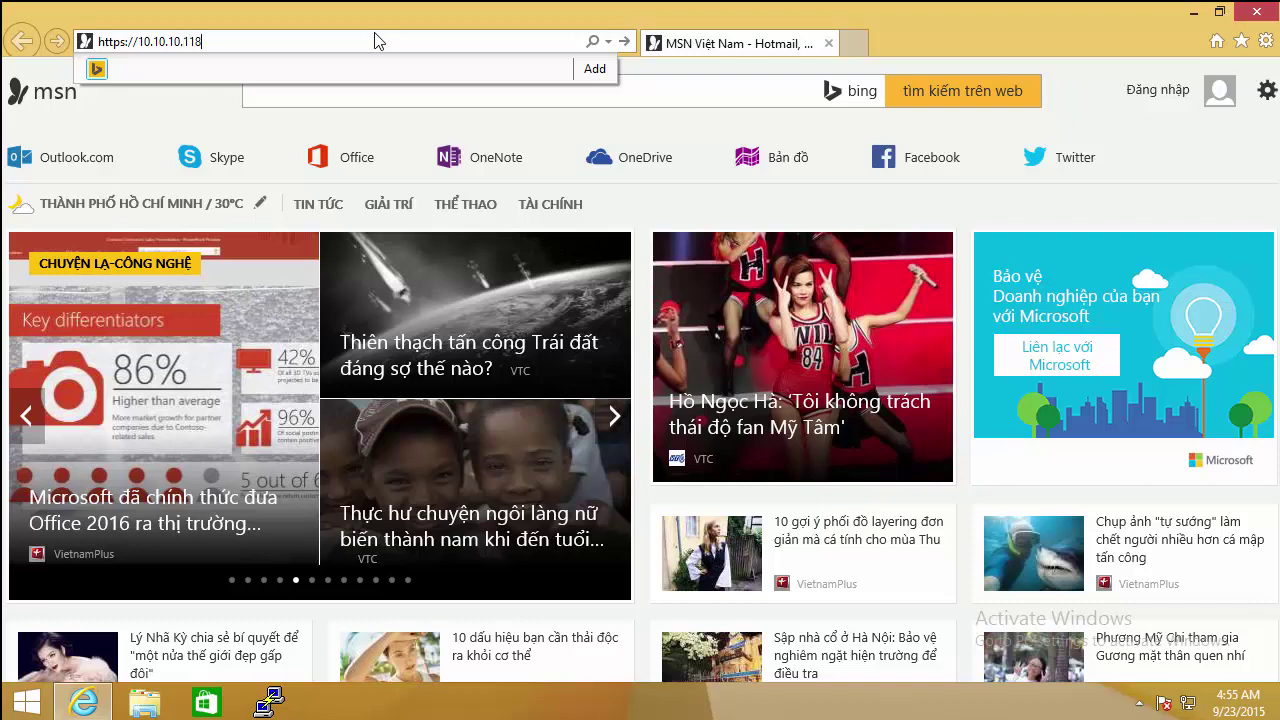
{"action": "key", "text": "Return"}
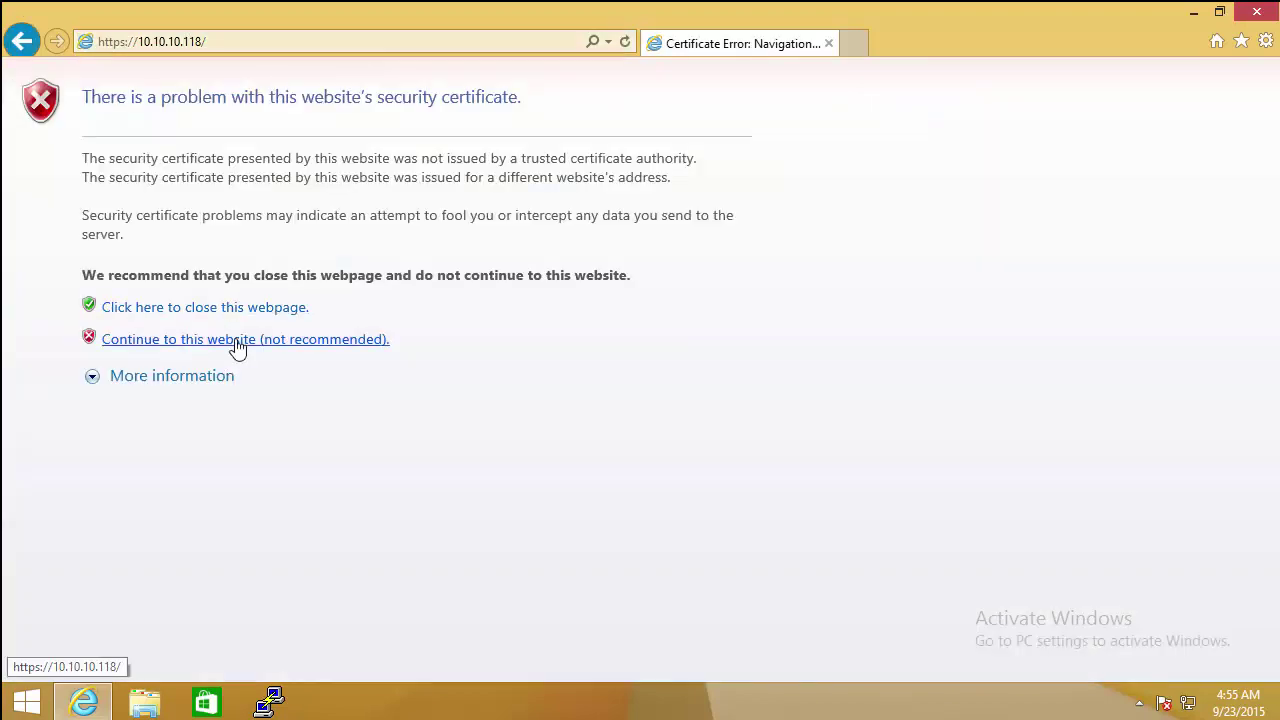
{"action": "left_click", "coordinate": [236, 340]}
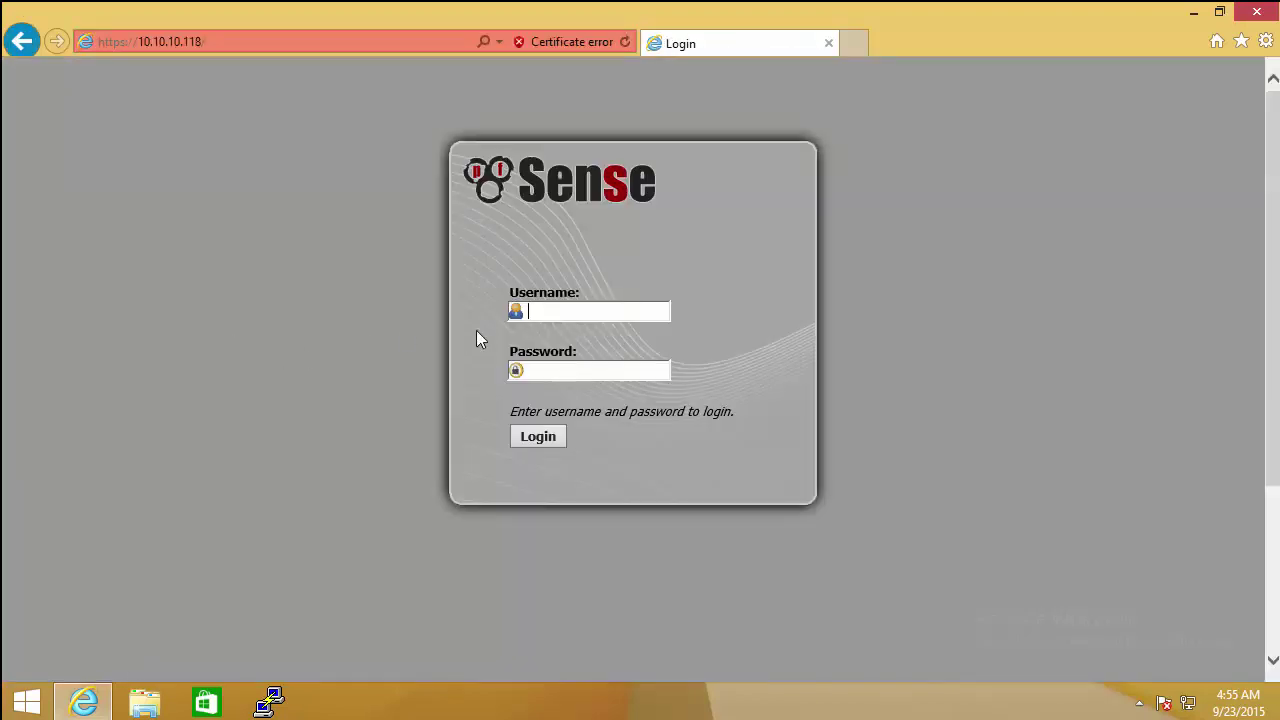
Step: Log in to pfSense with the admin username and password, declining to save the password
{"action": "key", "text": "Tab"}
{"action": "type", "text": "password"}
{"action": "key", "text": "Return"}
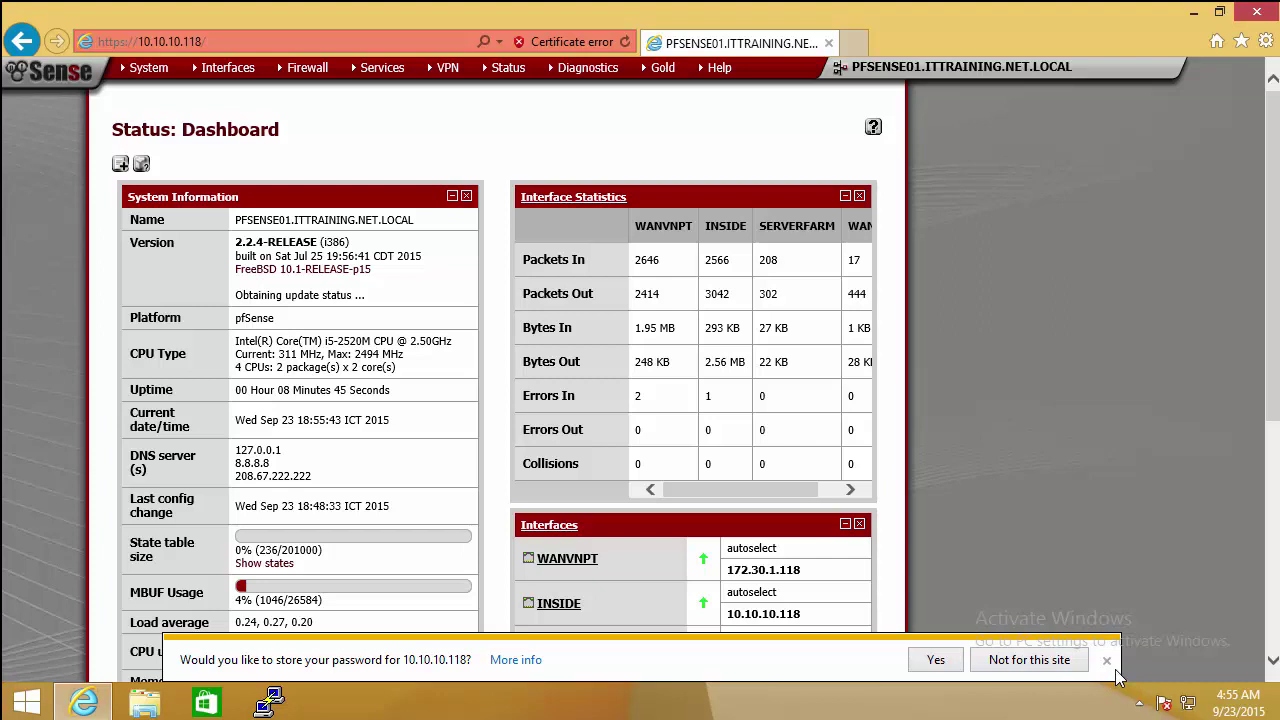
{"action": "left_click", "coordinate": [1106, 661]}
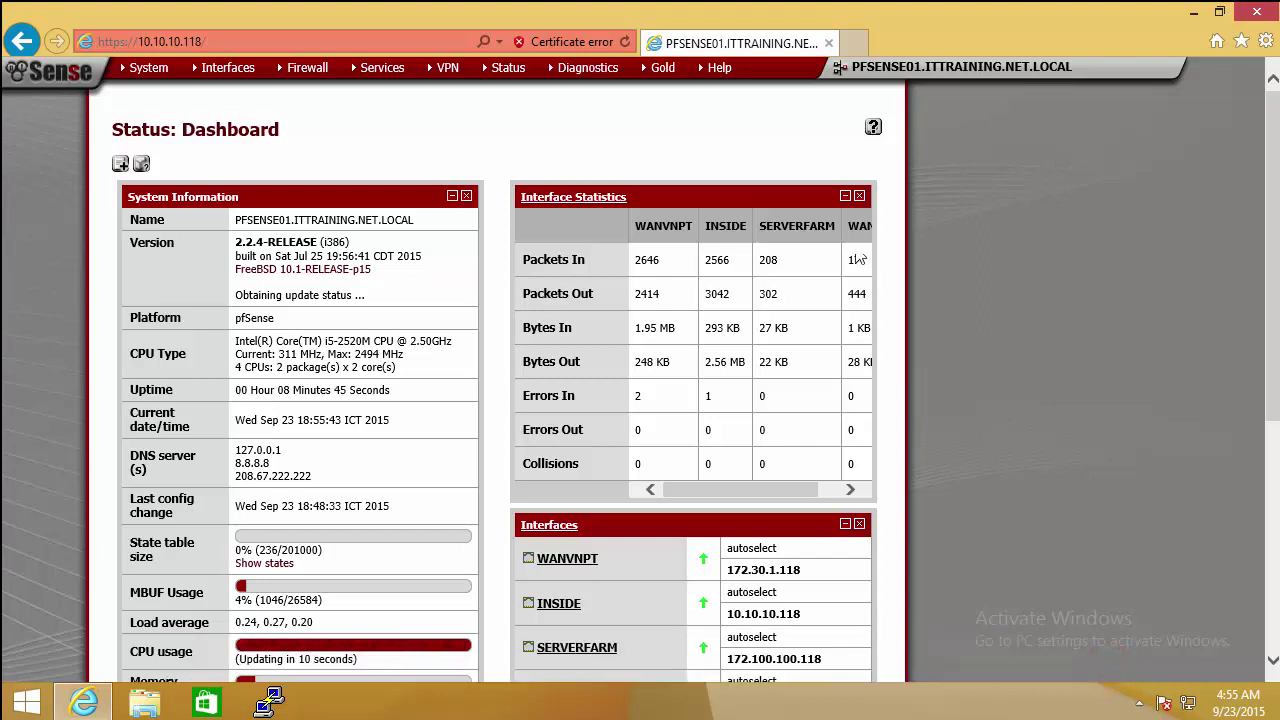
{"action": "mouse_move", "coordinate": [386, 90]}
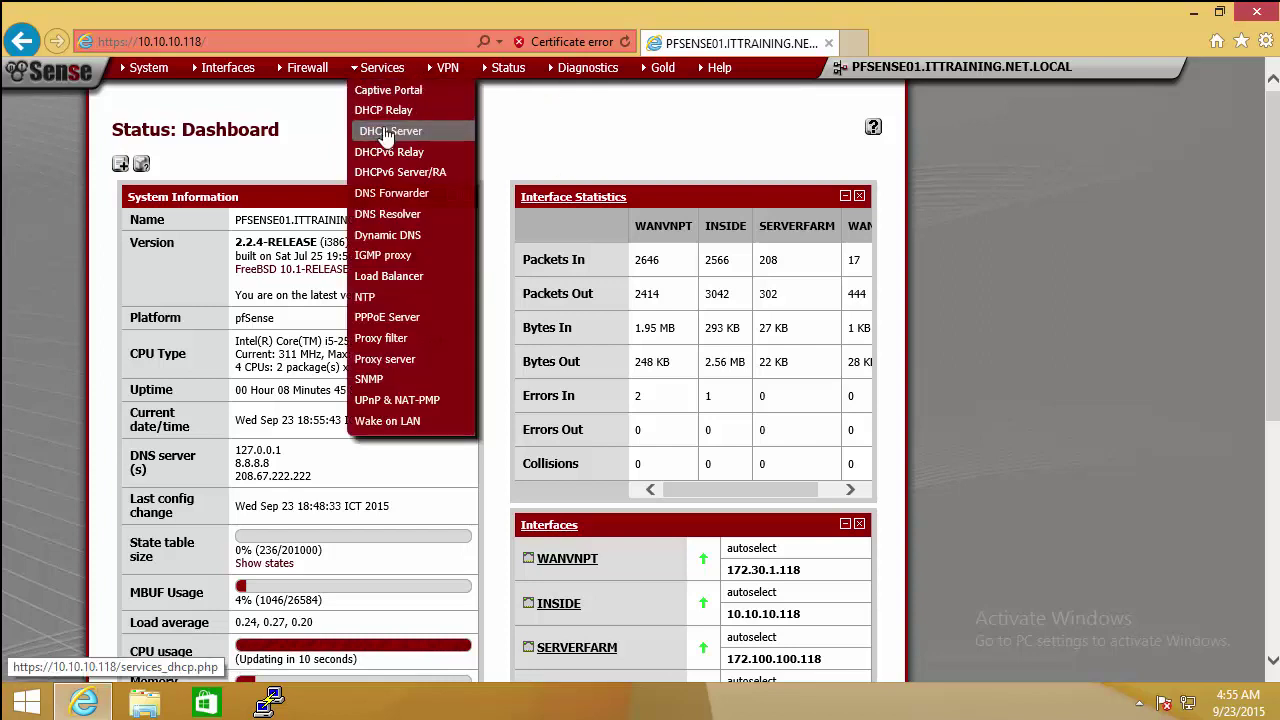
Step: Under Services > DHCP Server, tick Enable DHCP server on the INSIDE tab
{"action": "left_click", "coordinate": [387, 133]}
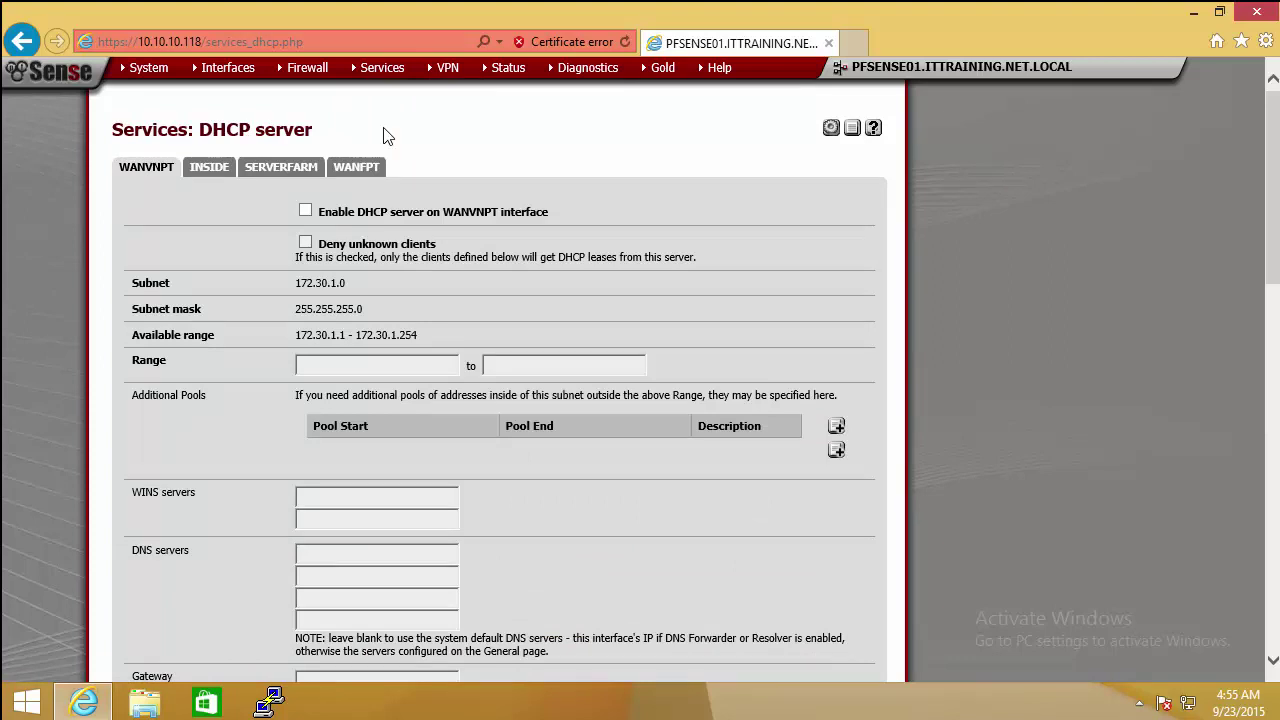
{"action": "left_click", "coordinate": [210, 172]}
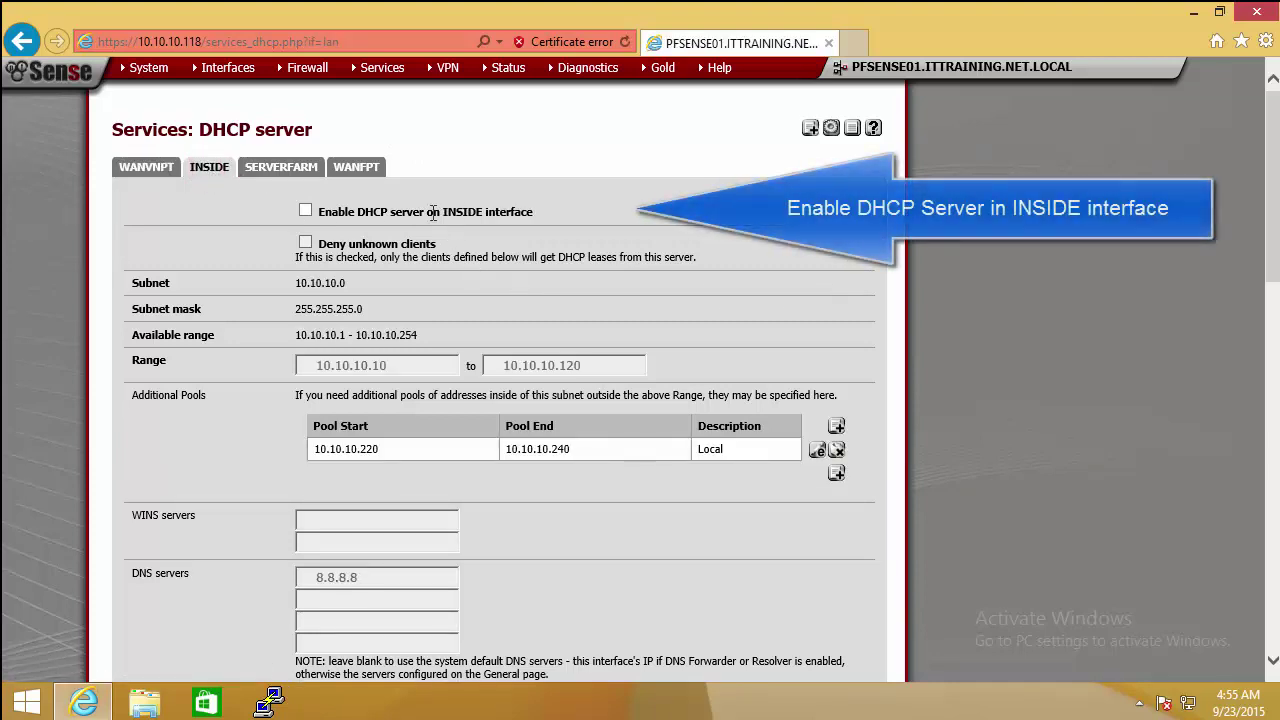
{"action": "left_click", "coordinate": [306, 211]}
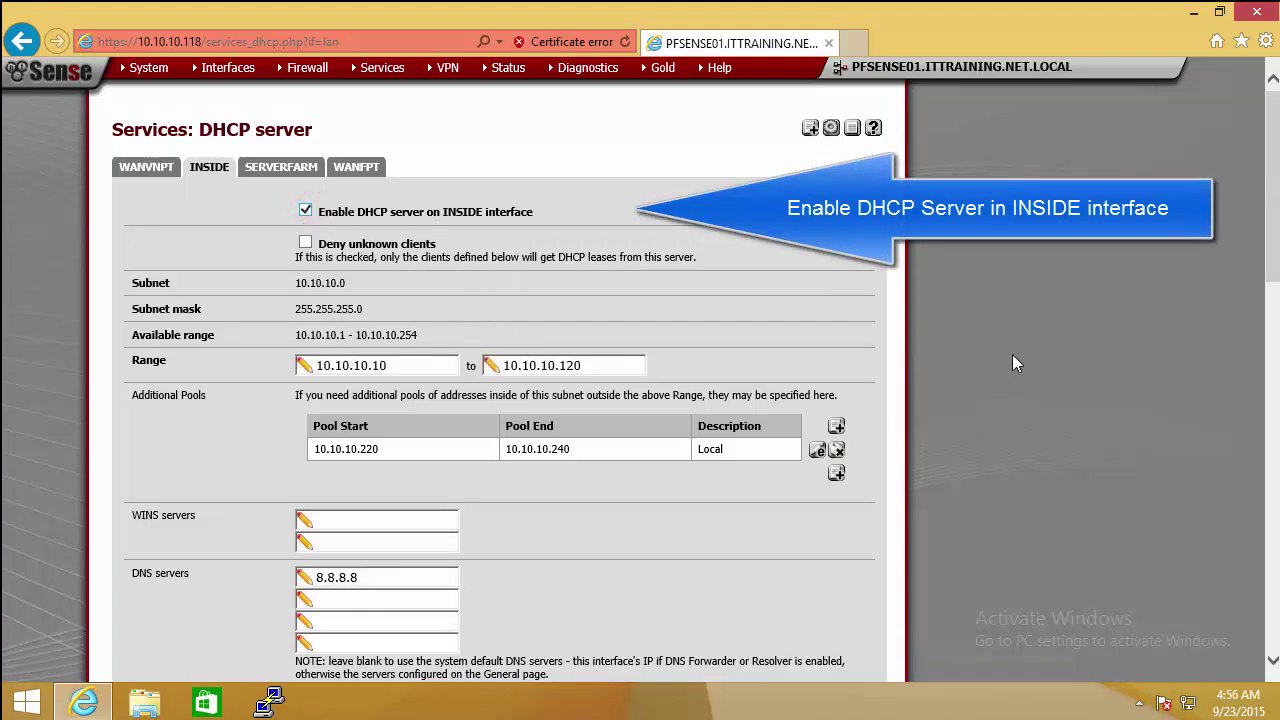
{"action": "scroll", "coordinate": [640, 400], "scroll_direction": "down", "scroll_amount": 1}
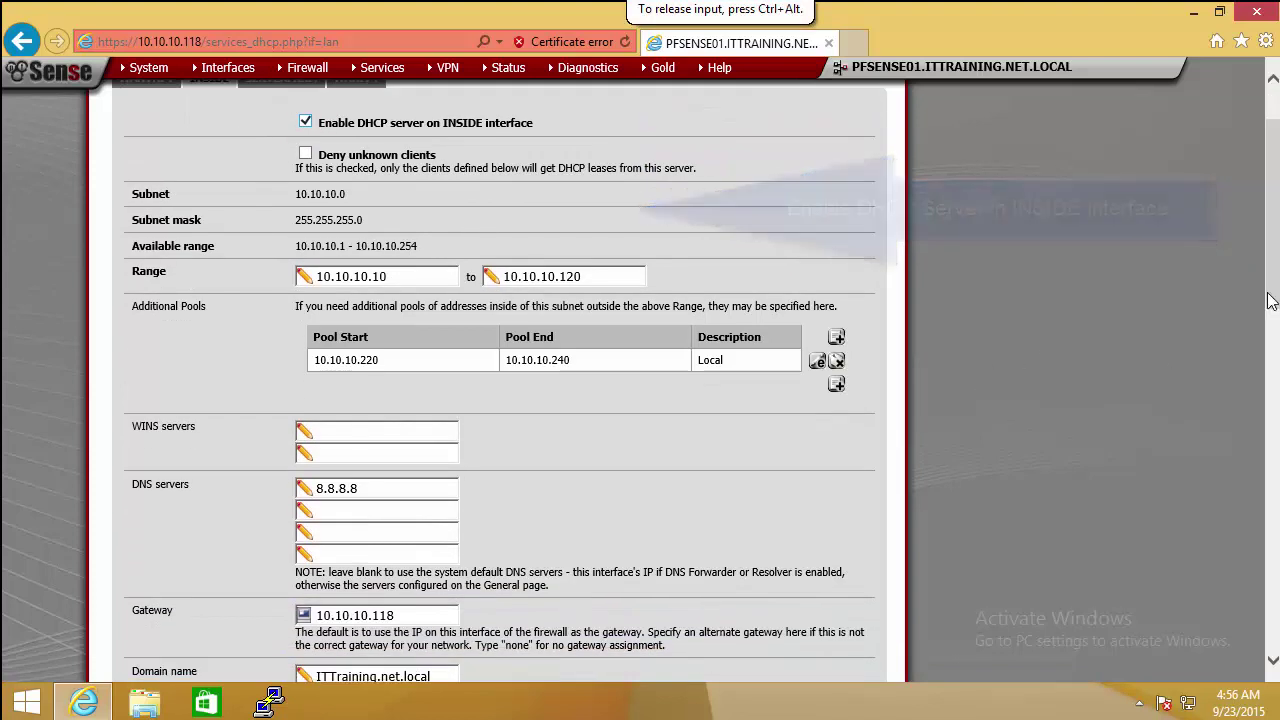
Step: Set the INSIDE DHCP range from 10.10.10.10 to 10.10.10.254
{"action": "left_click", "coordinate": [385, 282]}
{"action": "double_click", "coordinate": [390, 283]}
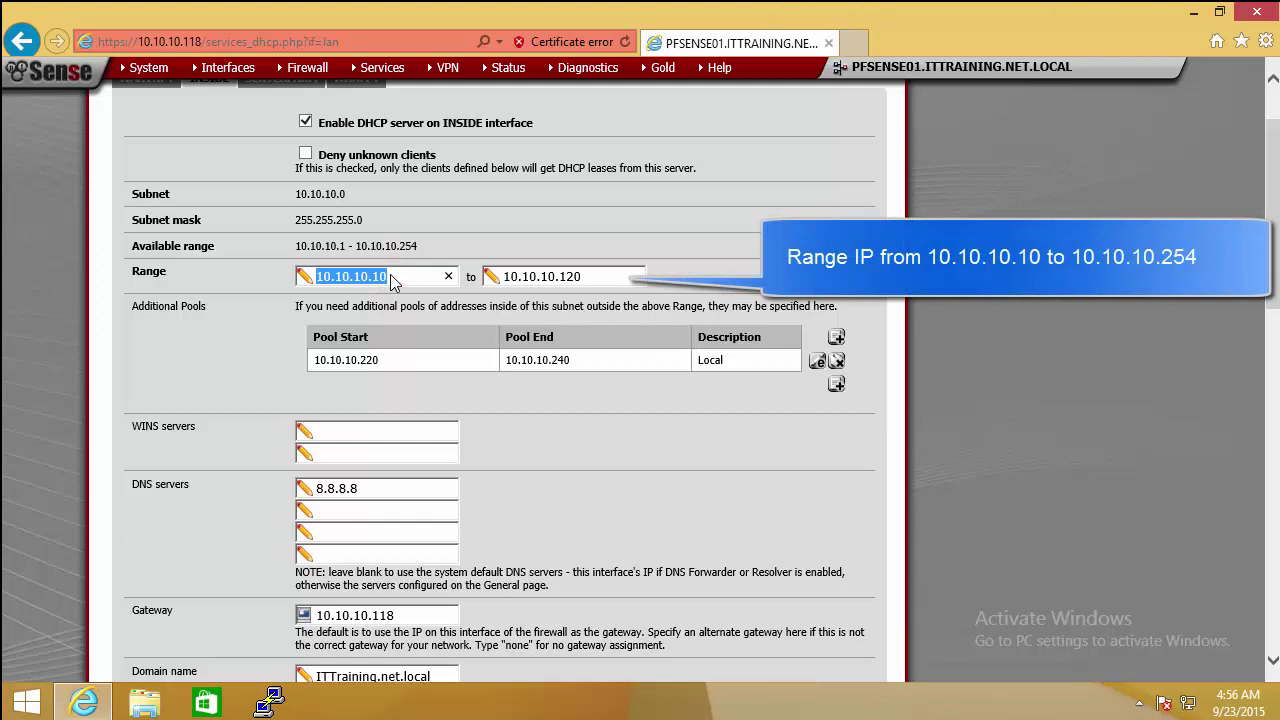
{"action": "type", "text": "10.10.1"}
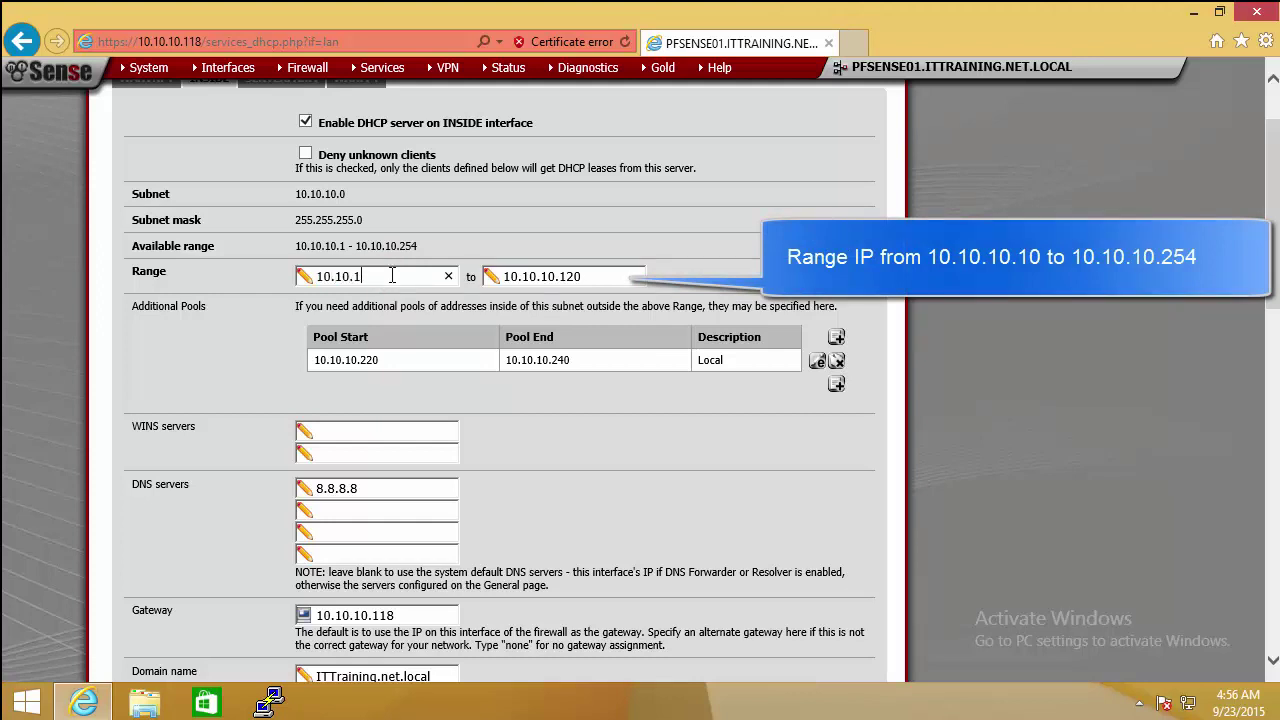
{"action": "type", "text": "0.10"}
{"action": "key", "text": "Tab"}
{"action": "type", "text": "10.10.10."}
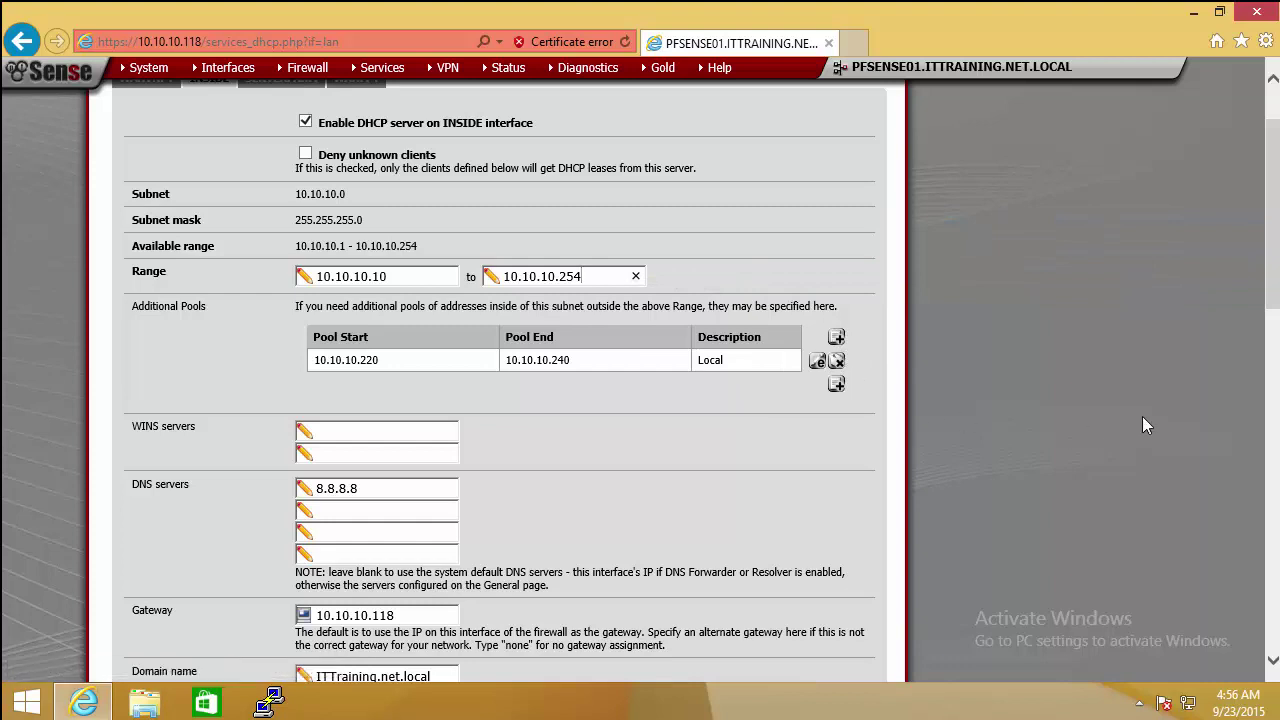
Step: Set the DNS servers to 172.100.100.111 and 8.8.8.8
{"action": "double_click", "coordinate": [381, 491]}
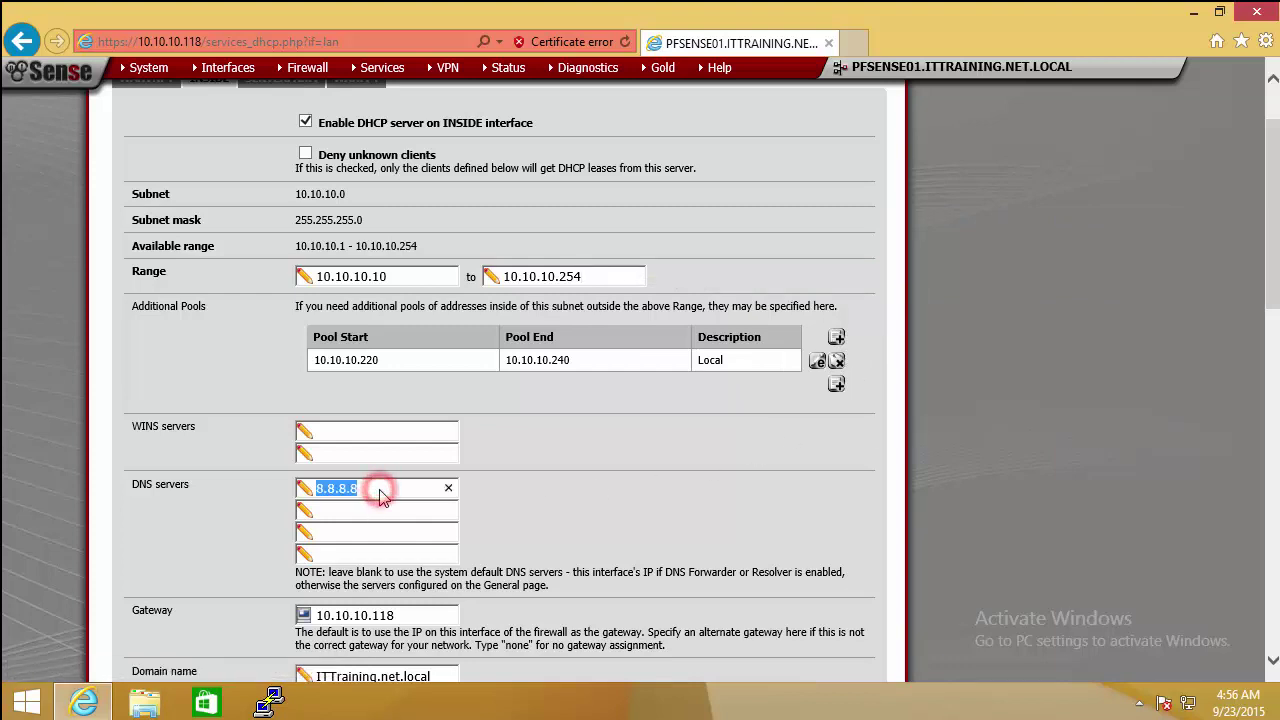
{"action": "type", "text": "172.100.100.111"}
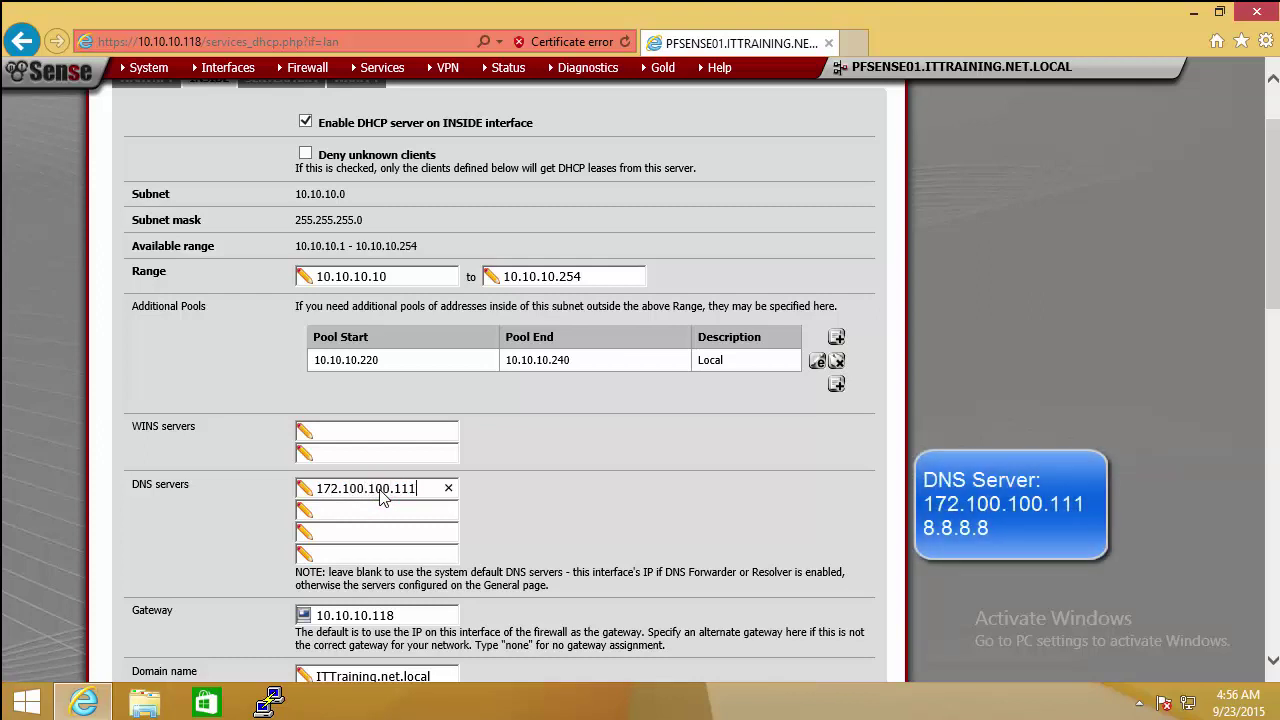
{"action": "key", "text": "Tab"}
{"action": "type", "text": "8.8"}
{"action": "scroll", "coordinate": [379, 511], "scroll_direction": "down", "scroll_amount": 5}
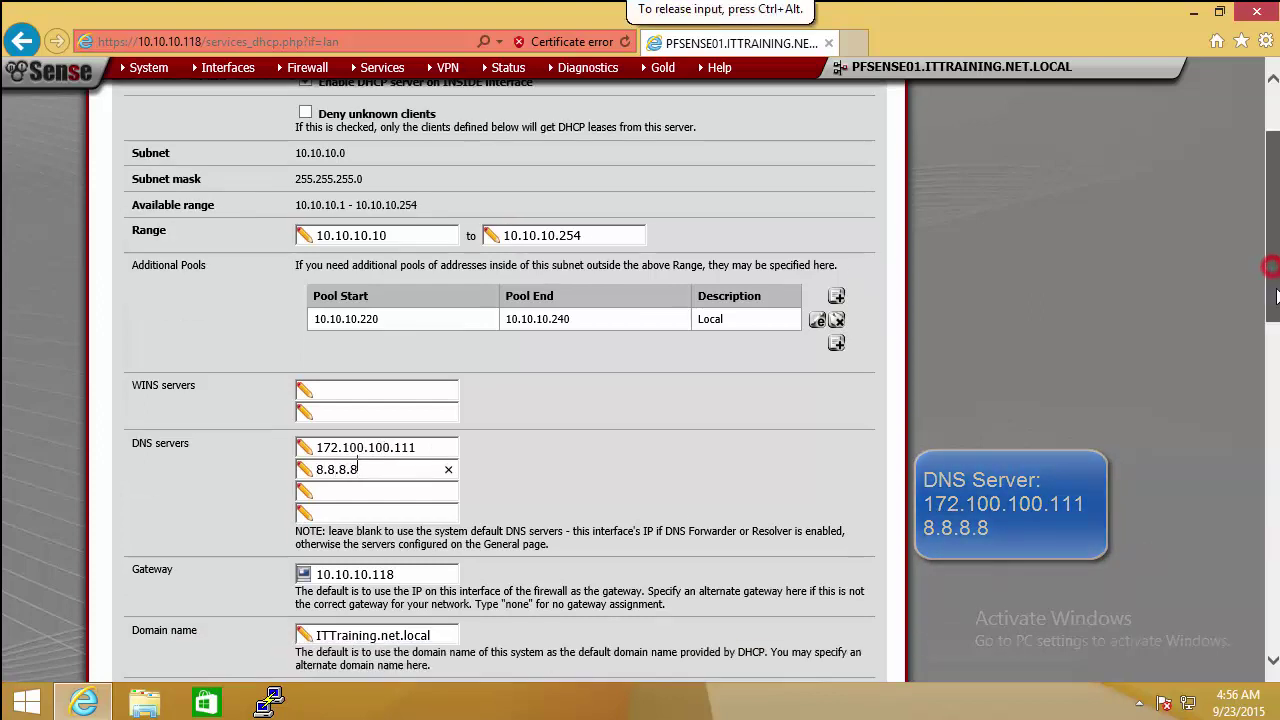
Step: Retype gateway 10.10.10.118 and copy ITTraining.net.local into the Domain search list
{"action": "left_click", "coordinate": [416, 392]}
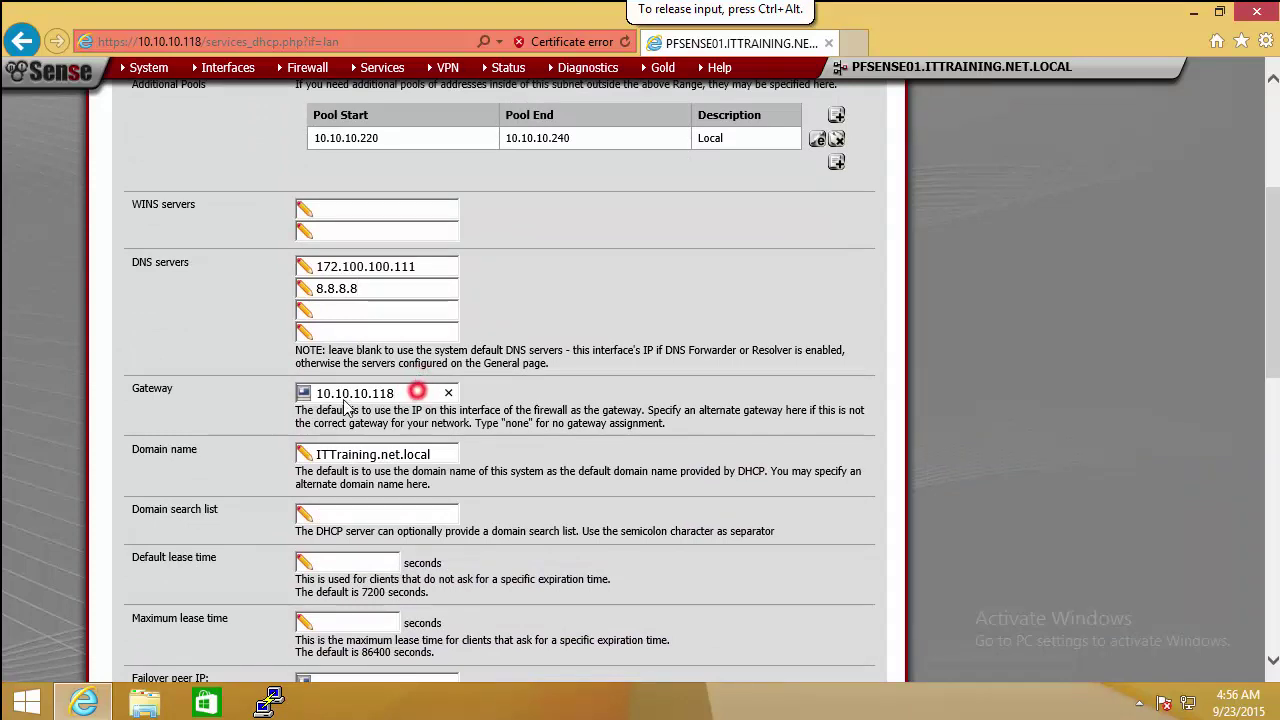
{"action": "left_click_drag", "start_coordinate": [428, 392], "coordinate": [285, 415]}
{"action": "type", "text": "10.10"}
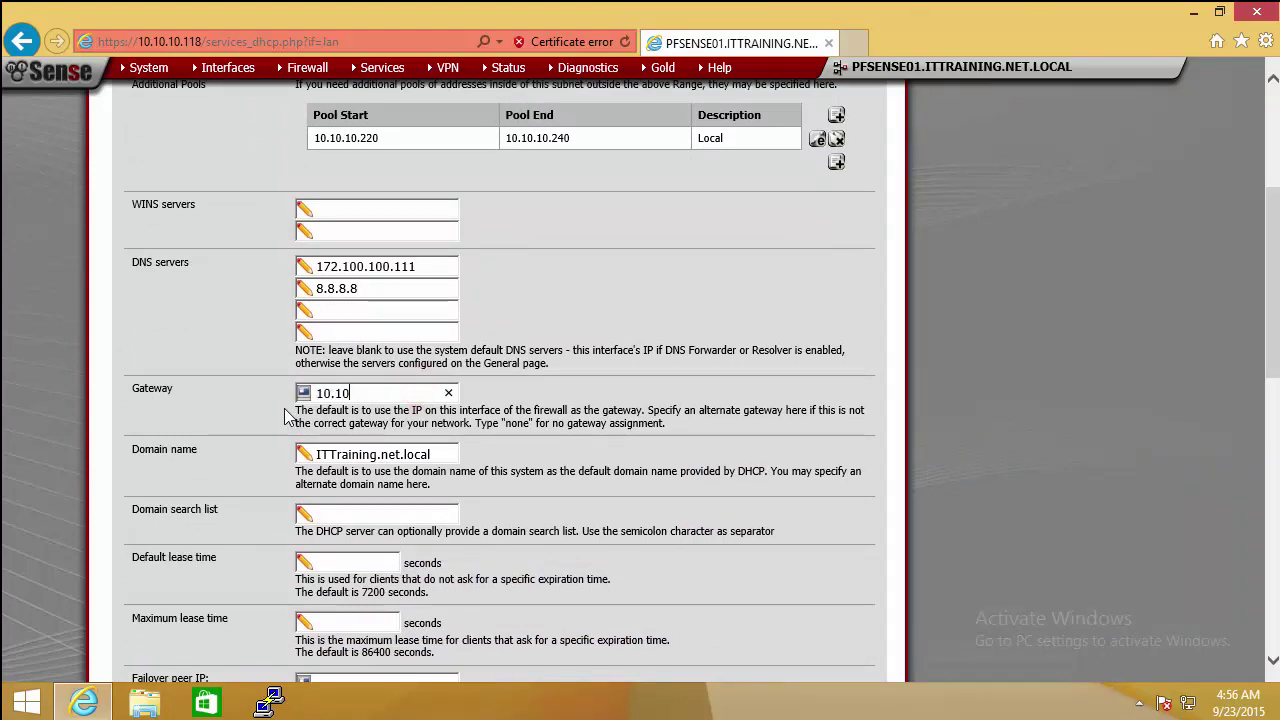
{"action": "type", "text": ".10.118"}
{"action": "left_click", "coordinate": [385, 514]}
{"action": "left_click_drag", "start_coordinate": [440, 454], "coordinate": [281, 452]}
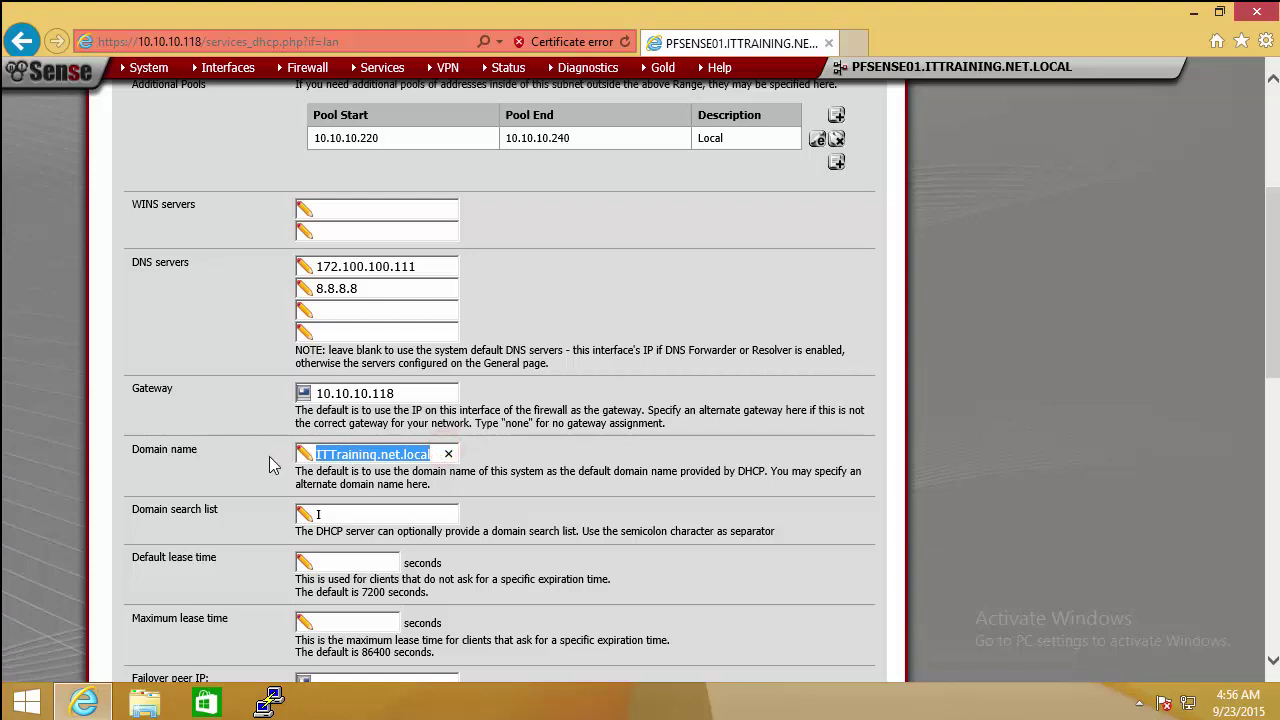
{"action": "key", "text": "ctrl+c"}
{"action": "left_click", "coordinate": [342, 515]}
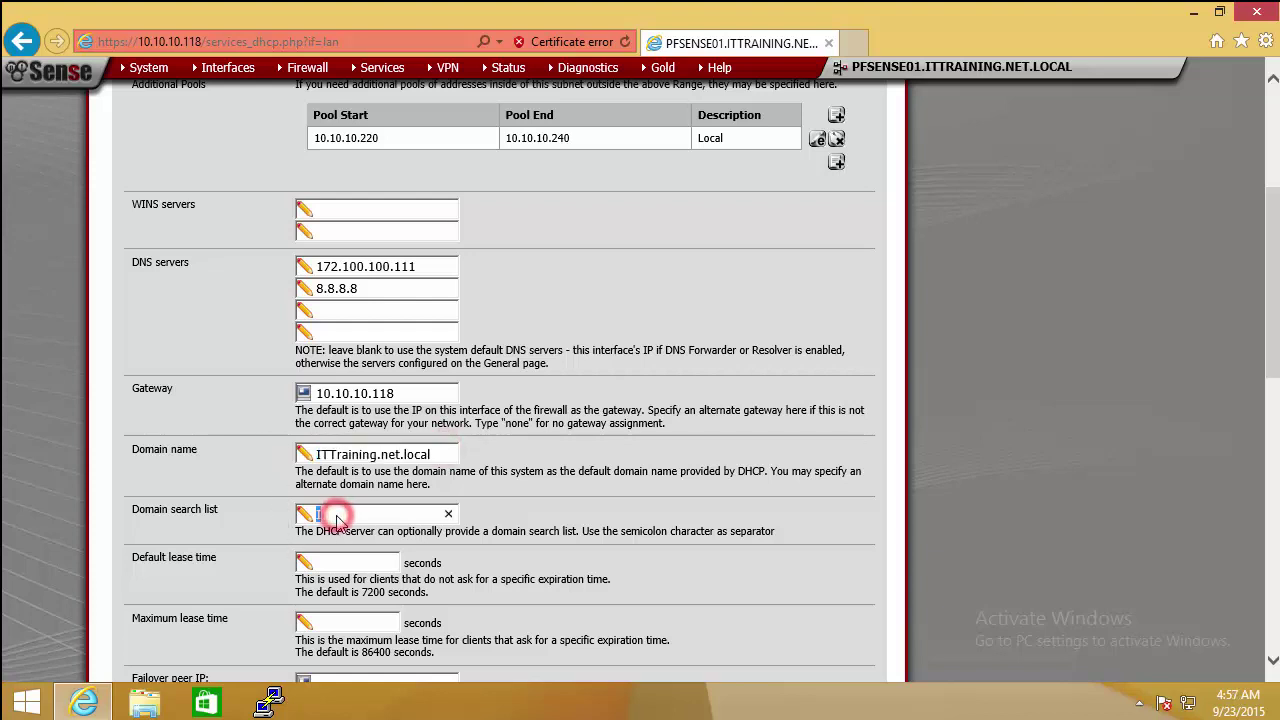
{"action": "key", "text": "ctrl+v"}
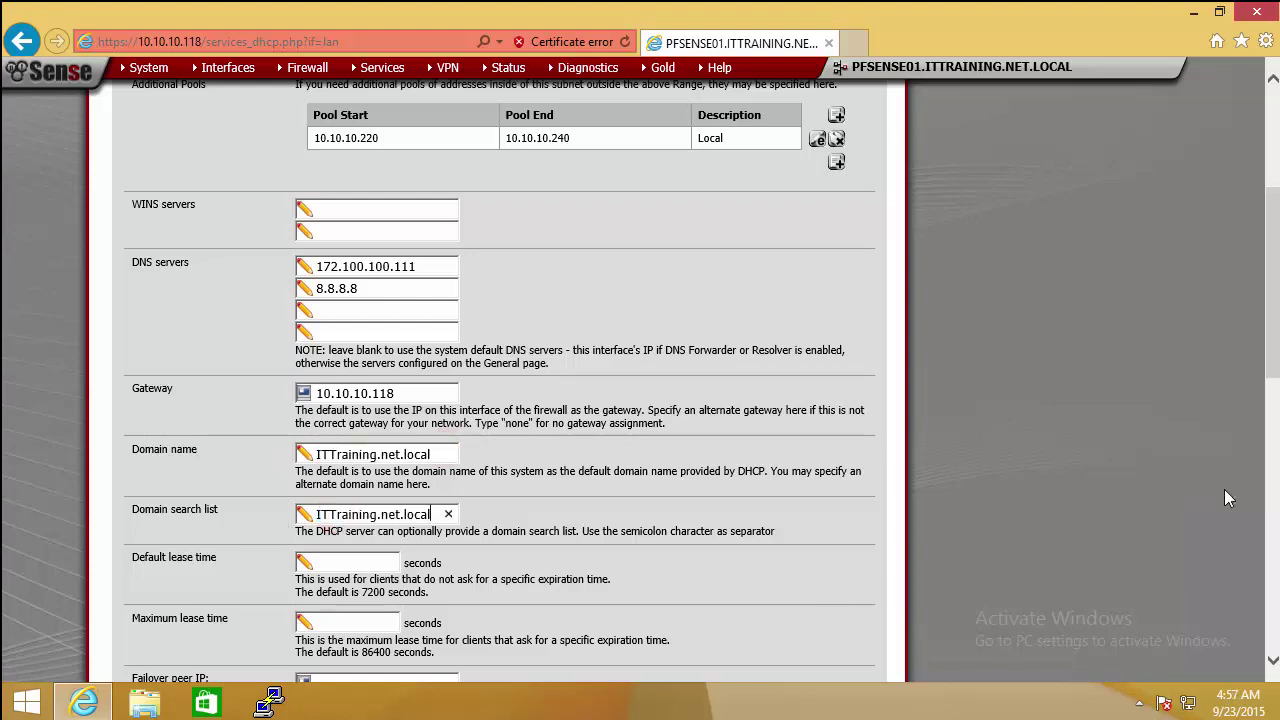
Step: Save the INSIDE DHCP server settings at the bottom of the page
{"action": "scroll", "coordinate": [500, 380], "scroll_direction": "down", "scroll_amount": 3}
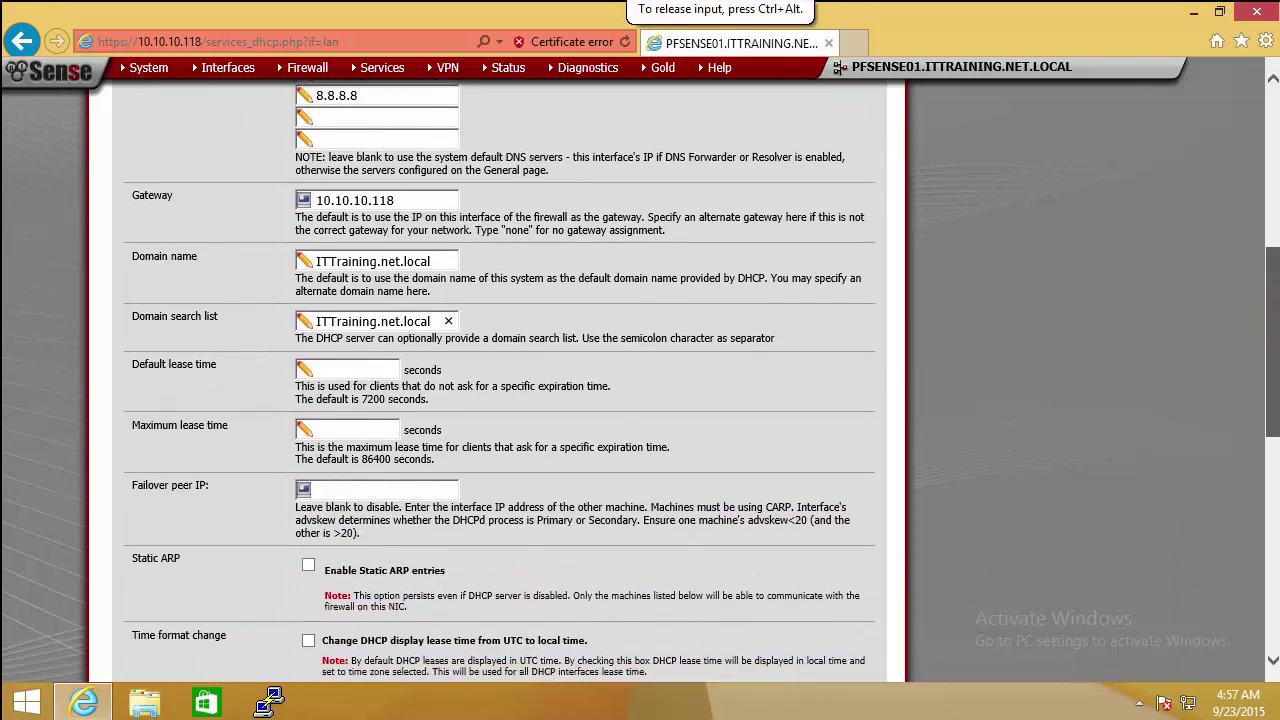
{"action": "scroll", "coordinate": [500, 380], "scroll_direction": "down", "scroll_amount": 1}
{"action": "scroll", "coordinate": [500, 380], "scroll_direction": "down", "scroll_amount": 1}
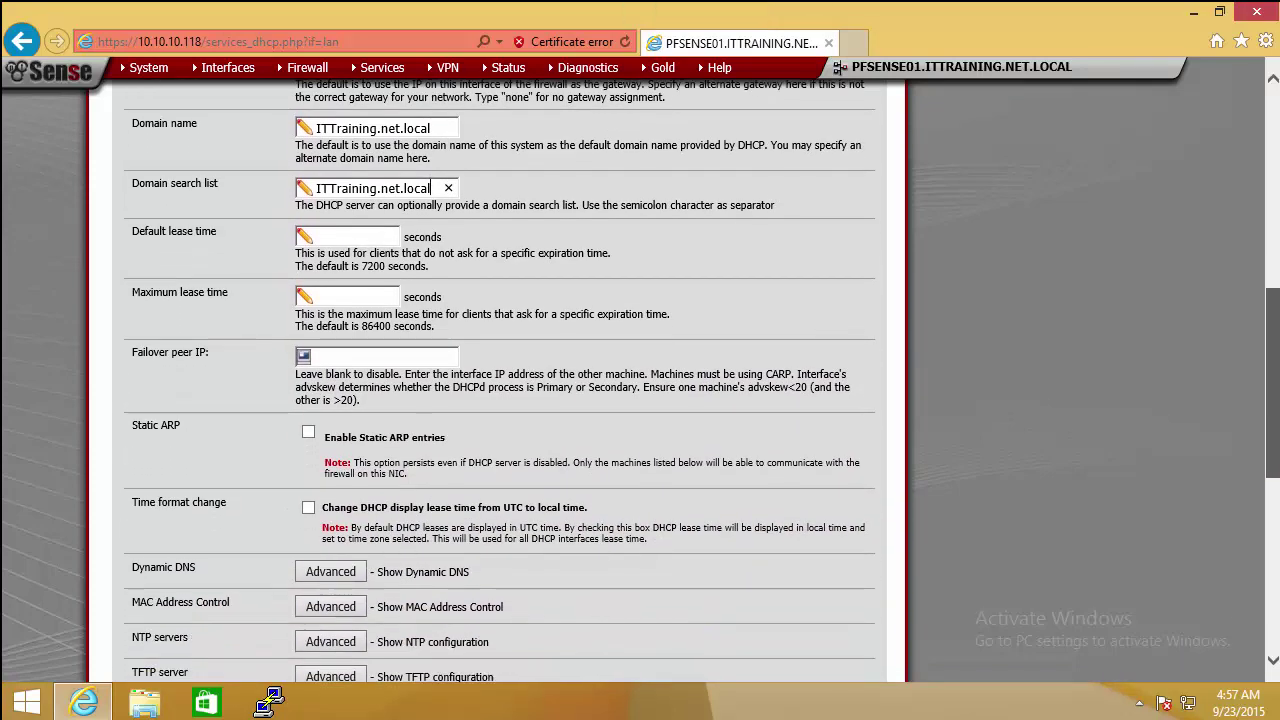
{"action": "scroll", "coordinate": [500, 380], "scroll_direction": "down", "scroll_amount": 1}
{"action": "scroll", "coordinate": [429, 67], "scroll_direction": "down", "scroll_amount": 3}
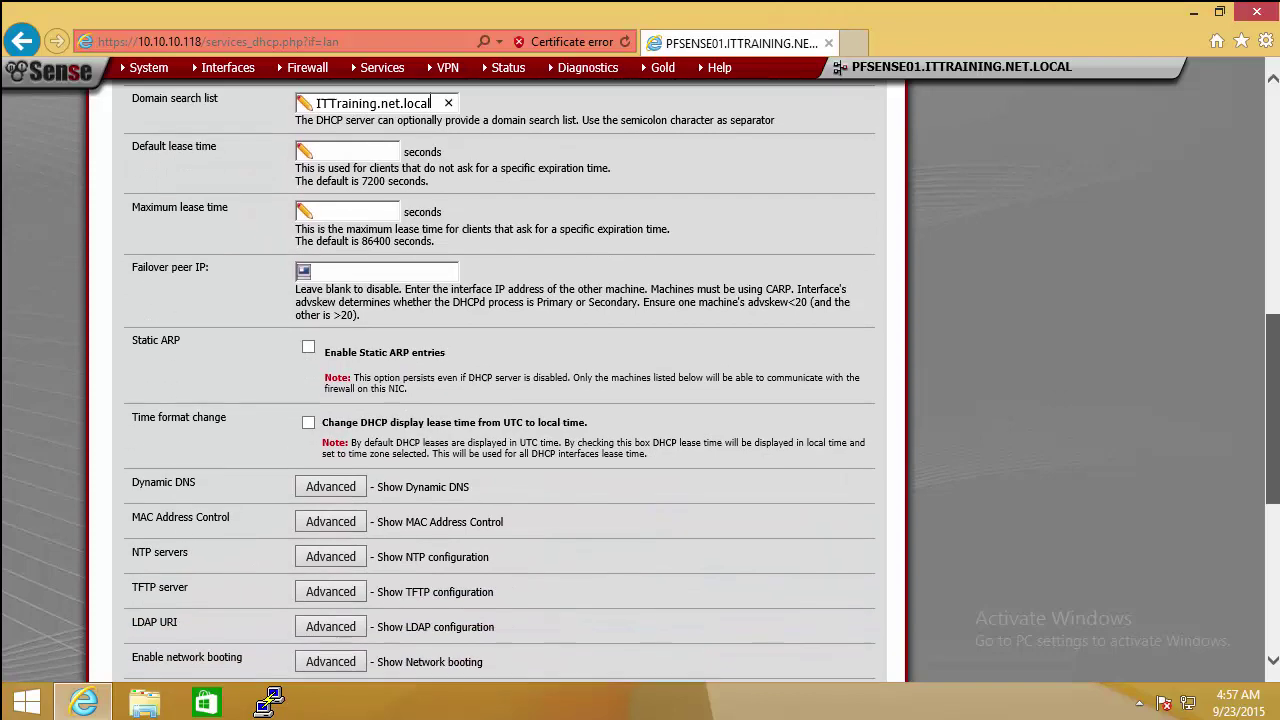
{"action": "scroll", "coordinate": [500, 380], "scroll_direction": "down", "scroll_amount": 1}
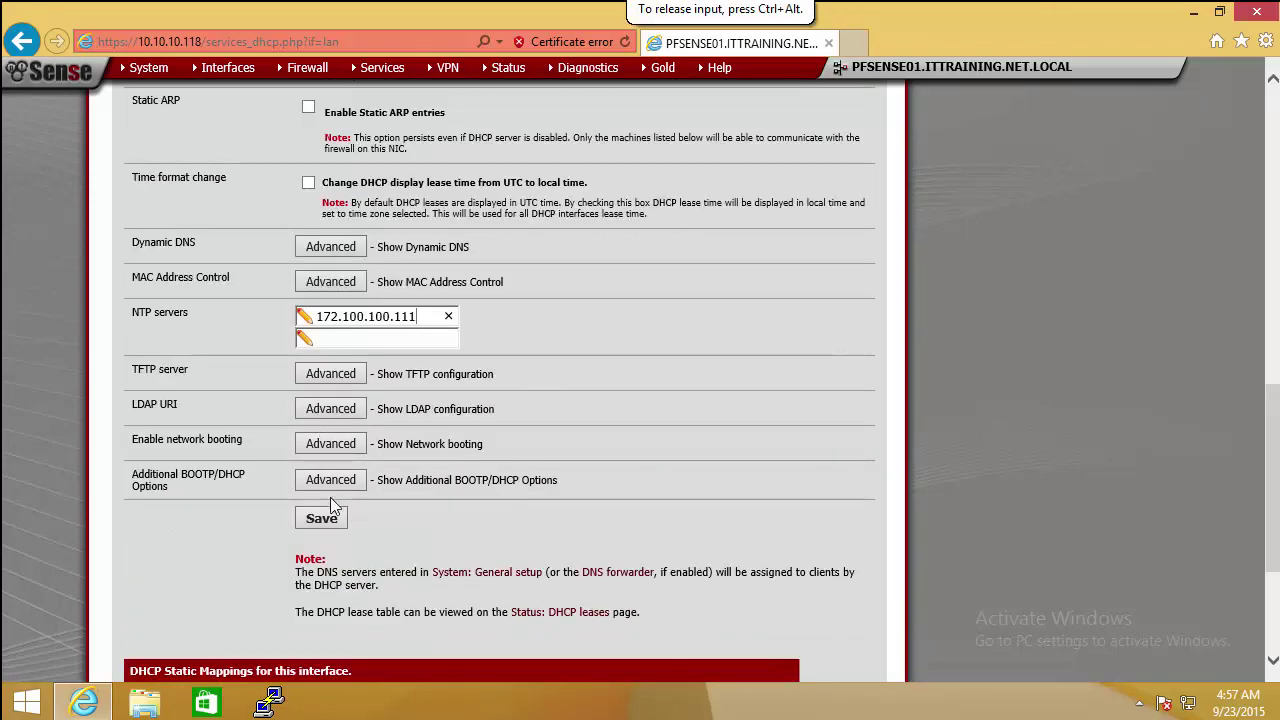
{"action": "left_click", "coordinate": [332, 521]}
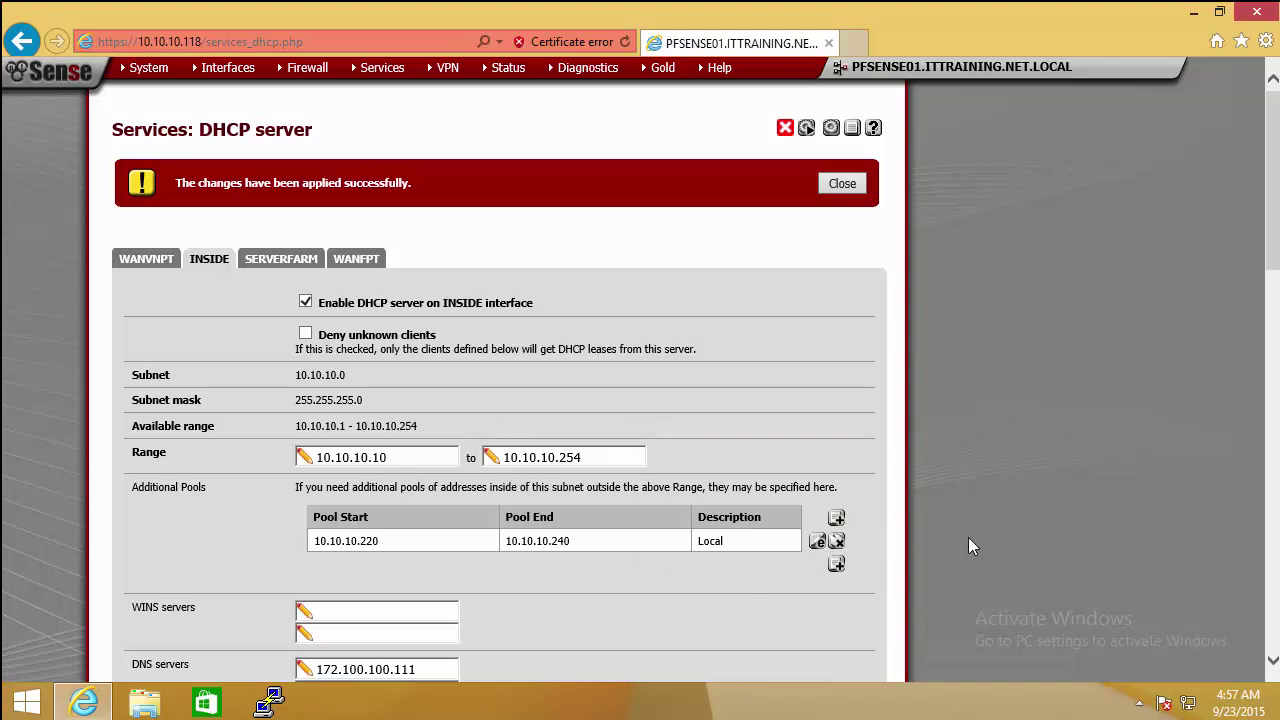
Step: Review the saved INSIDE DHCP values, then minimize Internet Explorer
{"action": "scroll", "coordinate": [1270, 240], "scroll_direction": "down", "scroll_amount": 3}
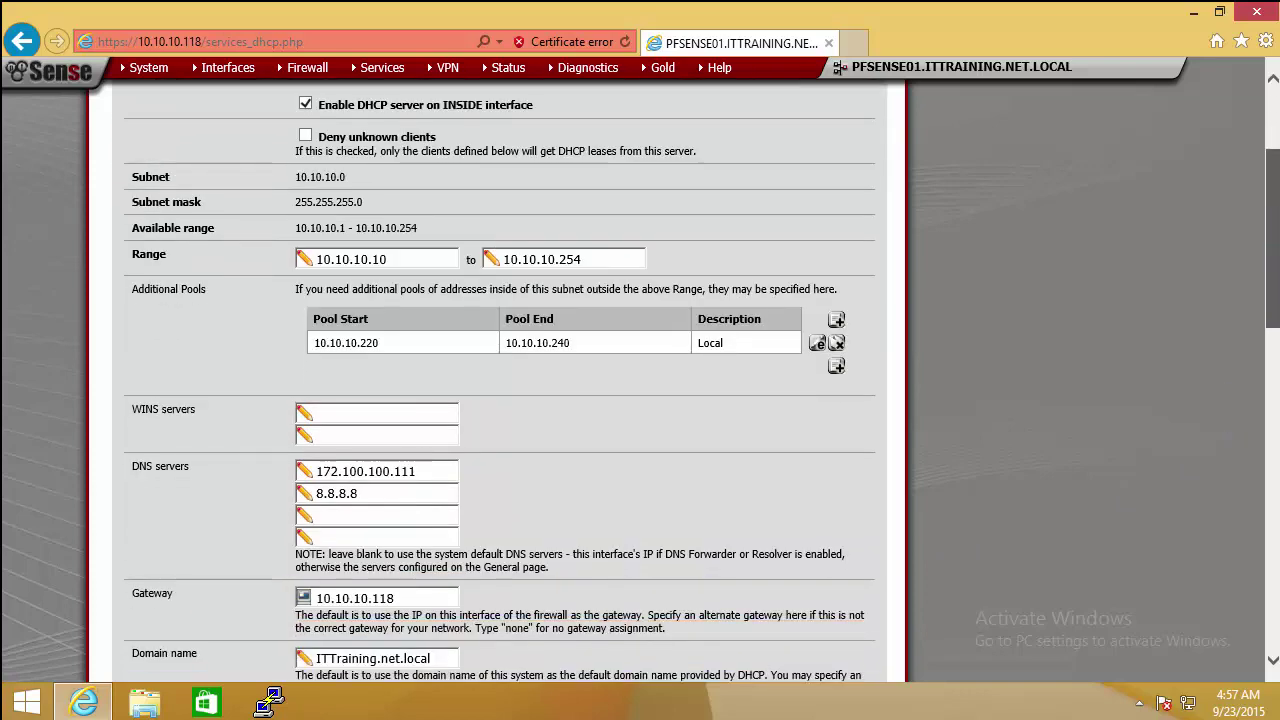
{"action": "scroll", "coordinate": [258, 677], "scroll_direction": "up", "scroll_amount": 3}
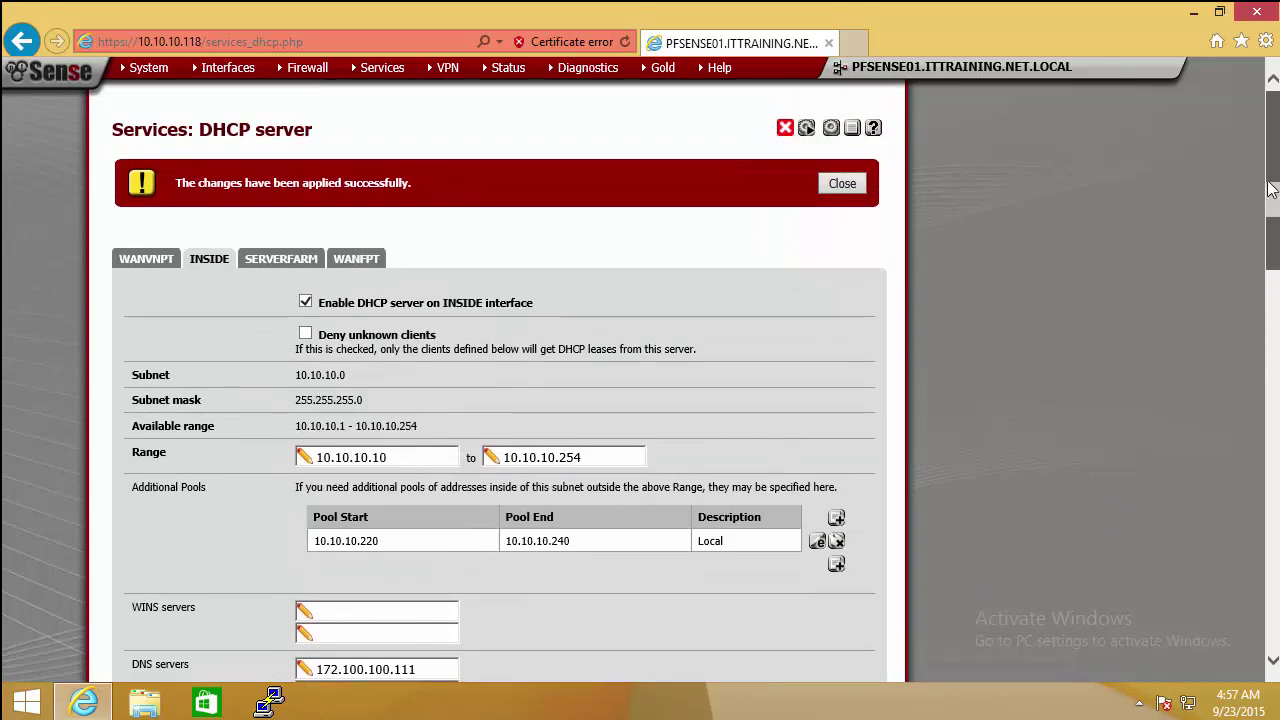
{"action": "left_click", "coordinate": [84, 703]}
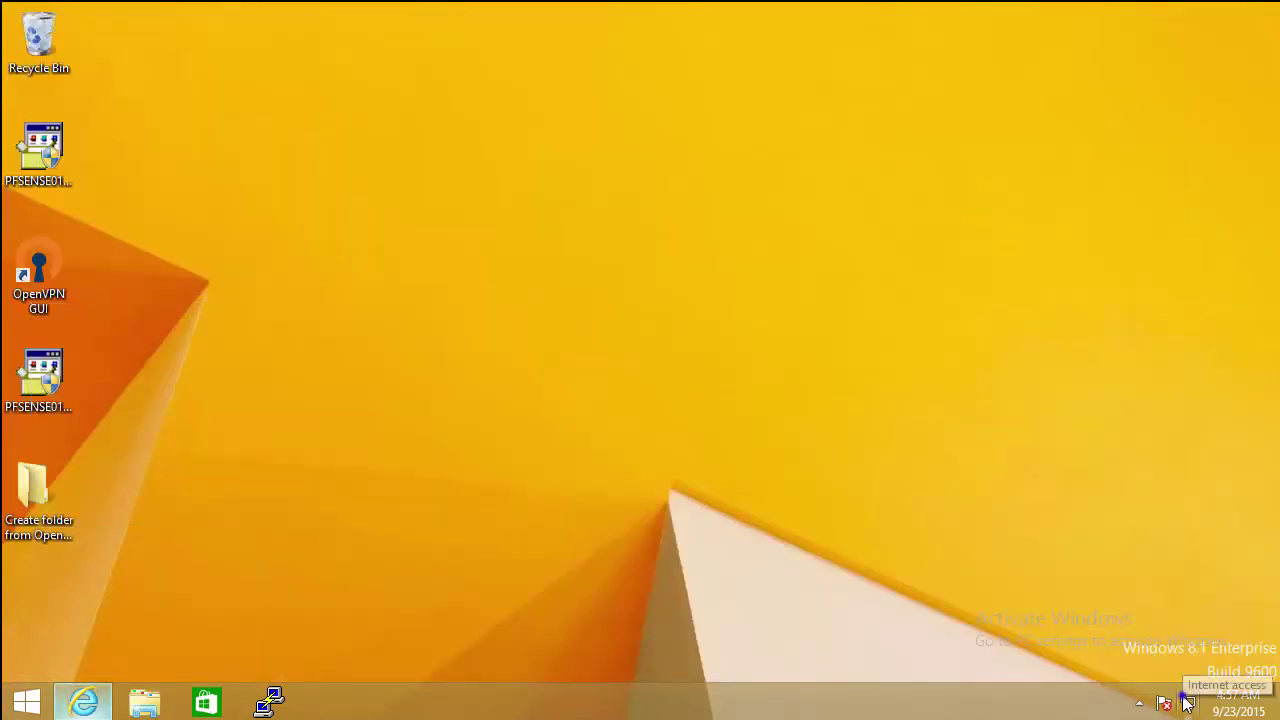
Step: Enable the disabled Connect W12 Routing adapter from the Network Connections list
{"action": "right_click", "coordinate": [1188, 702]}
{"action": "left_click", "coordinate": [1150, 680]}
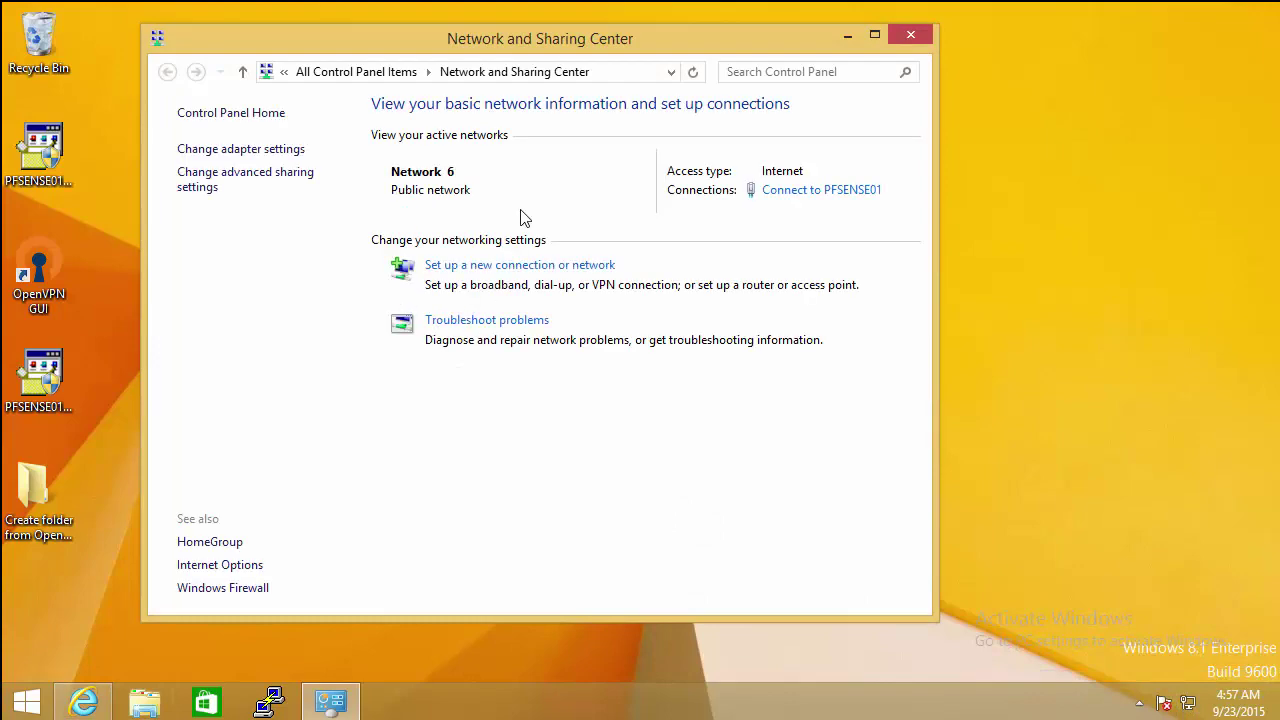
{"action": "left_click", "coordinate": [215, 150]}
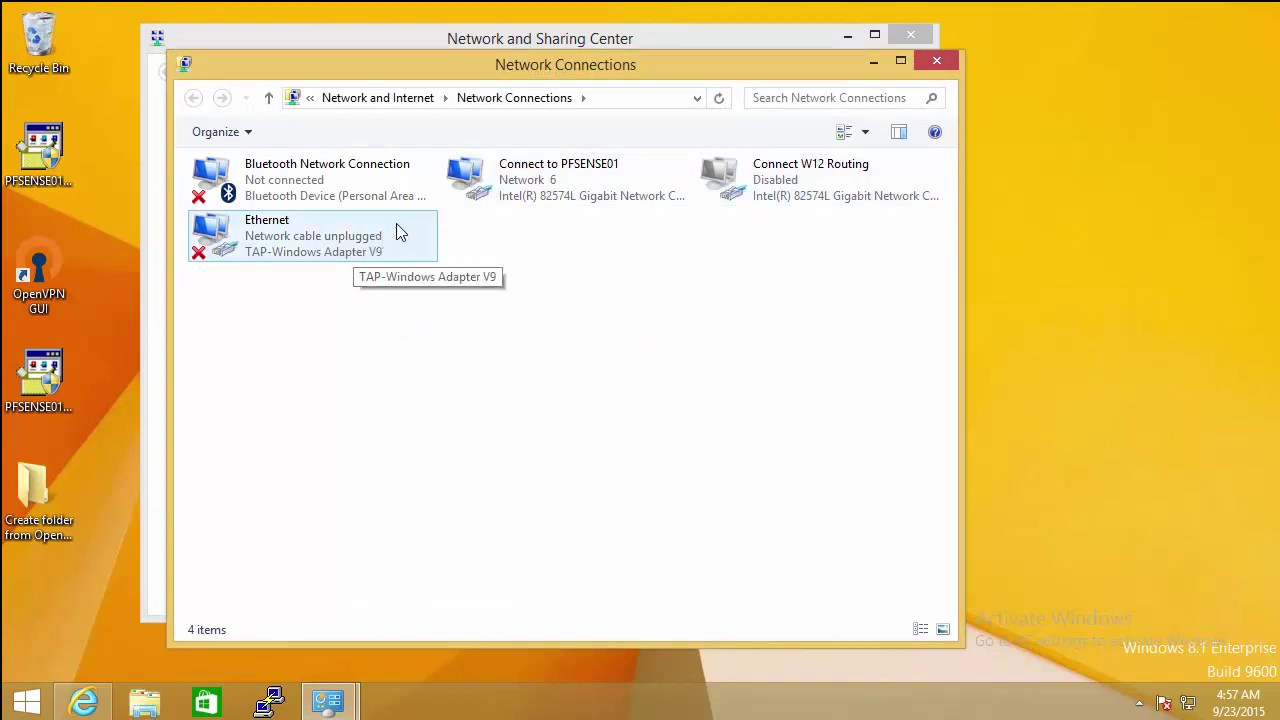
{"action": "double_click", "coordinate": [737, 182]}
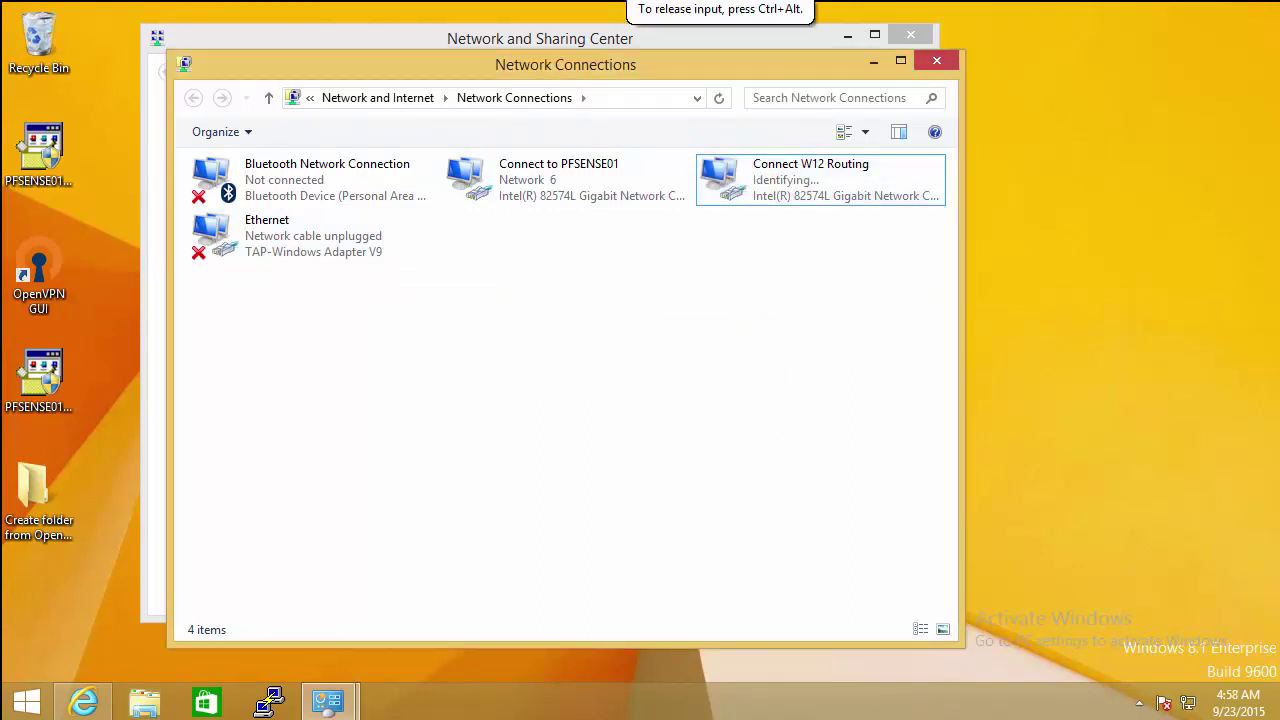
{"action": "left_click", "coordinate": [820, 169]}
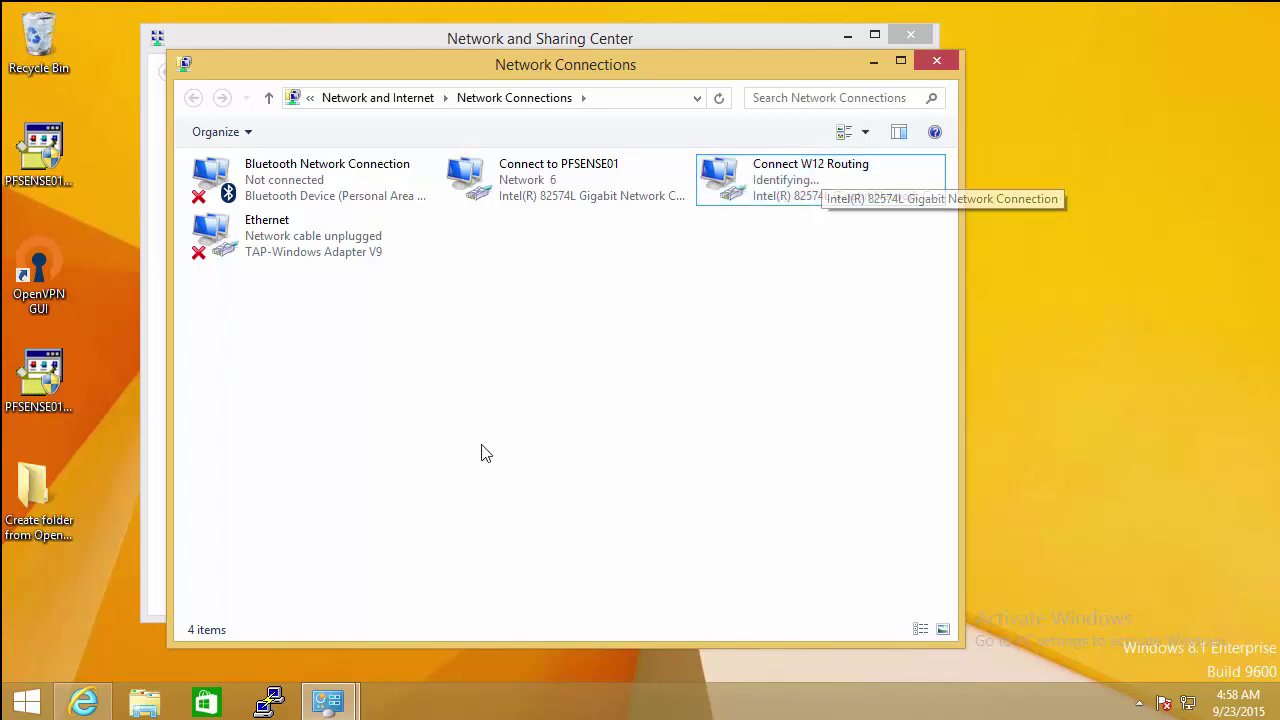
{"action": "right_click", "coordinate": [22, 708]}
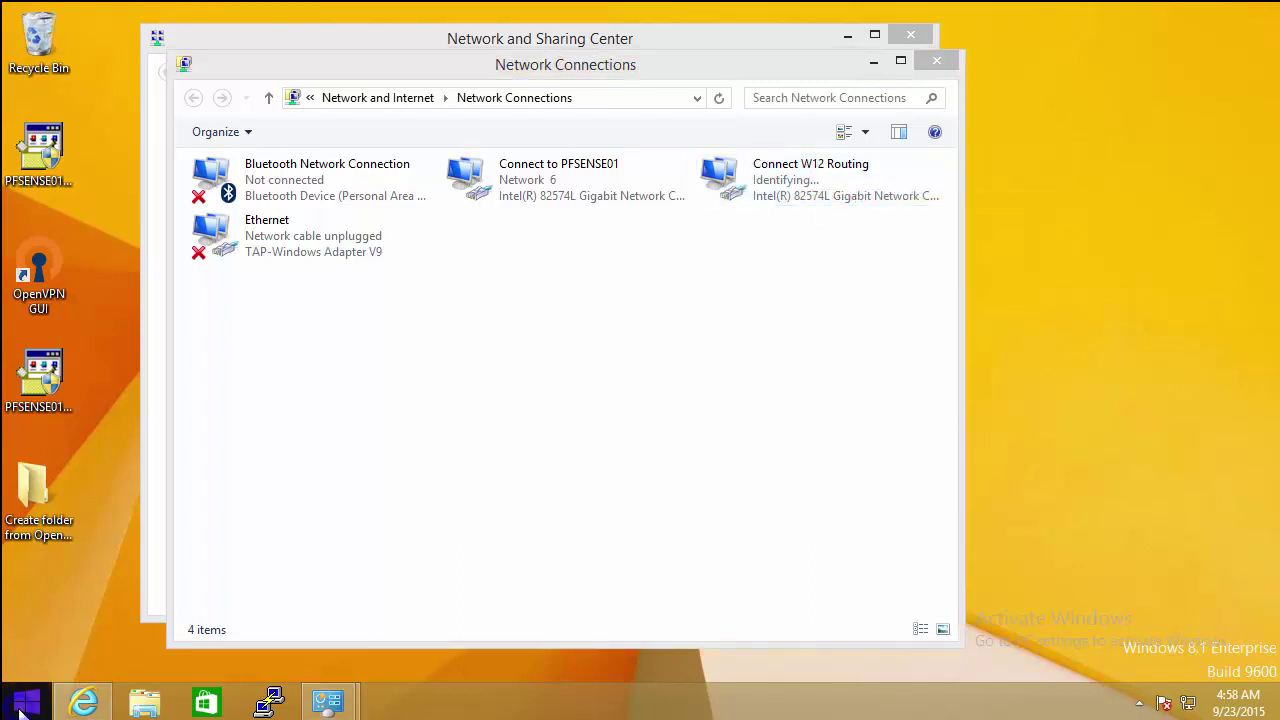
{"action": "left_click", "coordinate": [60, 643]}
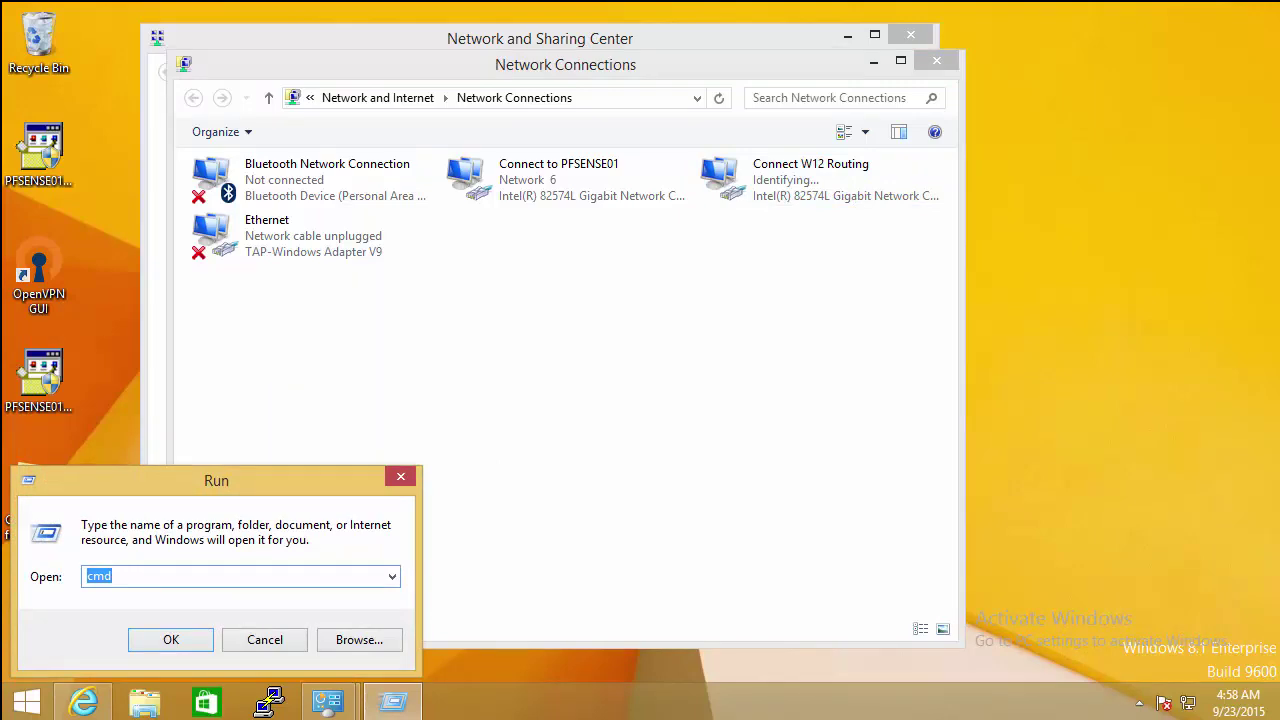
Step: Open Command Prompt and run ipconfig /all to list the network configuration
{"action": "key", "text": "Return"}
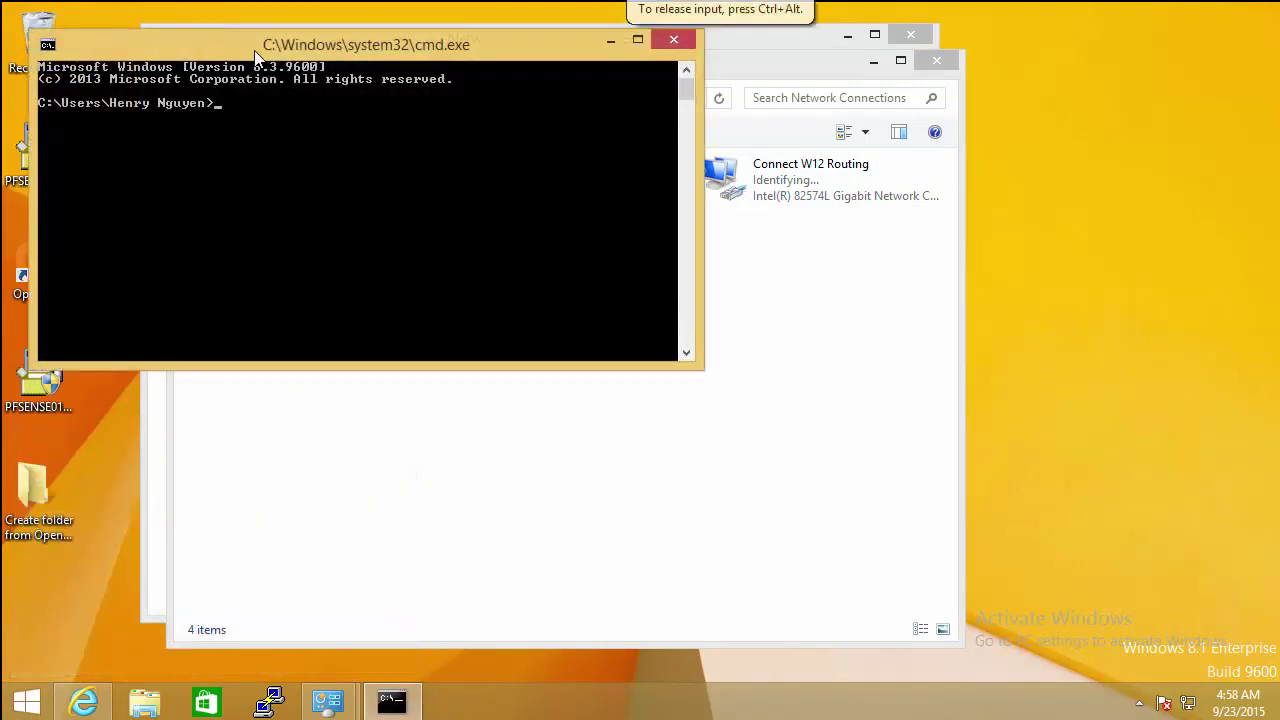
{"action": "left_click_drag", "start_coordinate": [285, 44], "coordinate": [537, 275]}
{"action": "type", "text": "ip"}
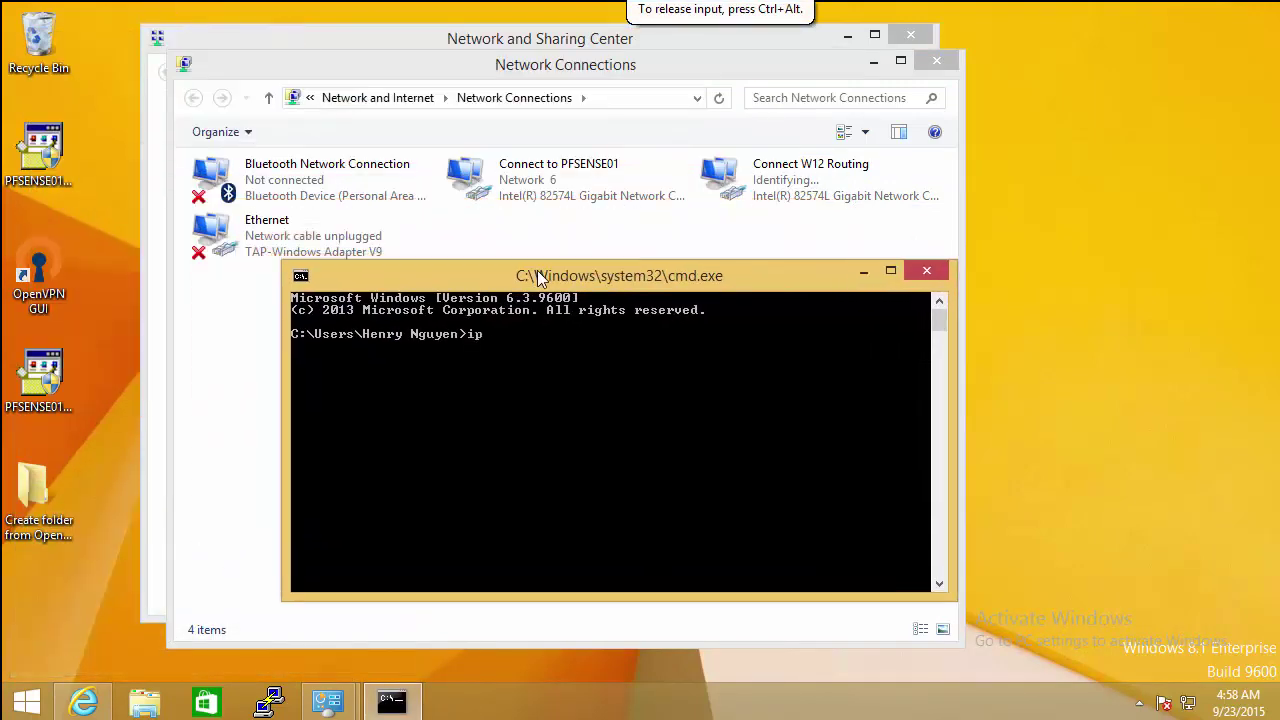
{"action": "type", "text": "config /all"}
{"action": "key", "text": "Return"}
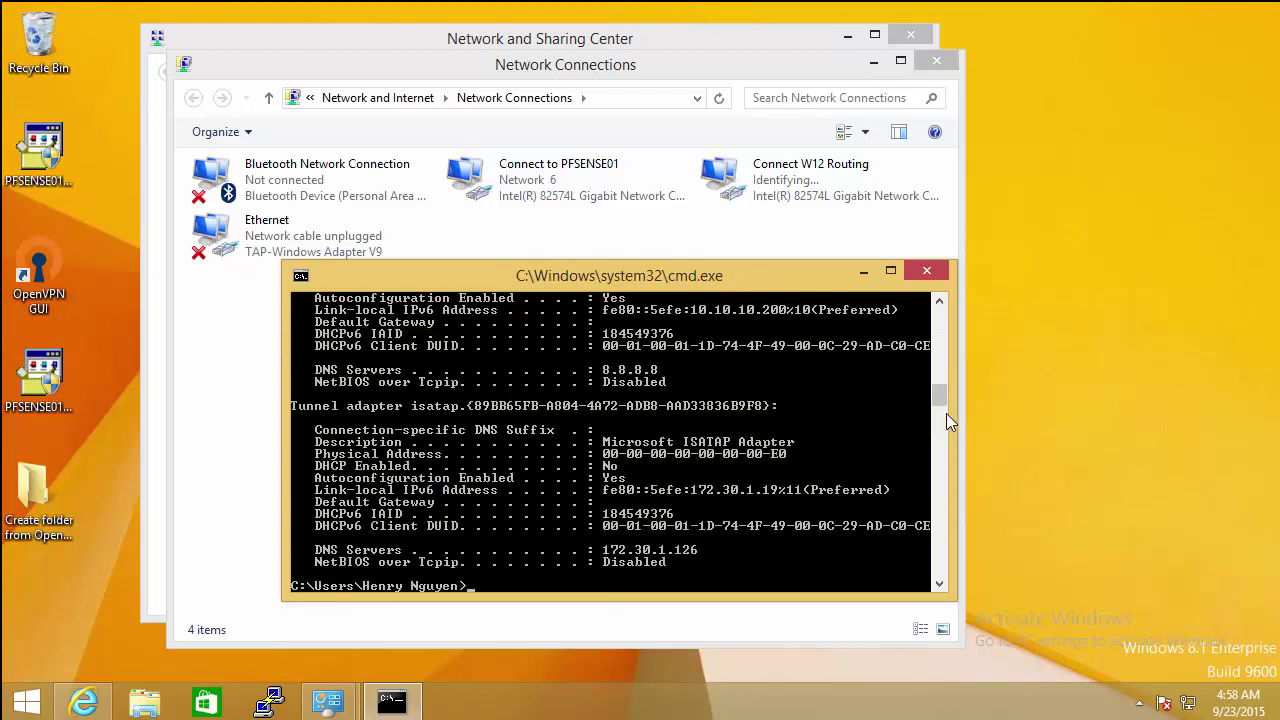
{"action": "left_click_drag", "start_coordinate": [938, 401], "coordinate": [938, 325]}
Step: Run ipconfig /release, /renew, and /all again to lease a fresh address
{"action": "key", "text": "Return"}
{"action": "key", "text": "Return"}
{"action": "key", "text": "Return"}
{"action": "key", "text": "Return"}
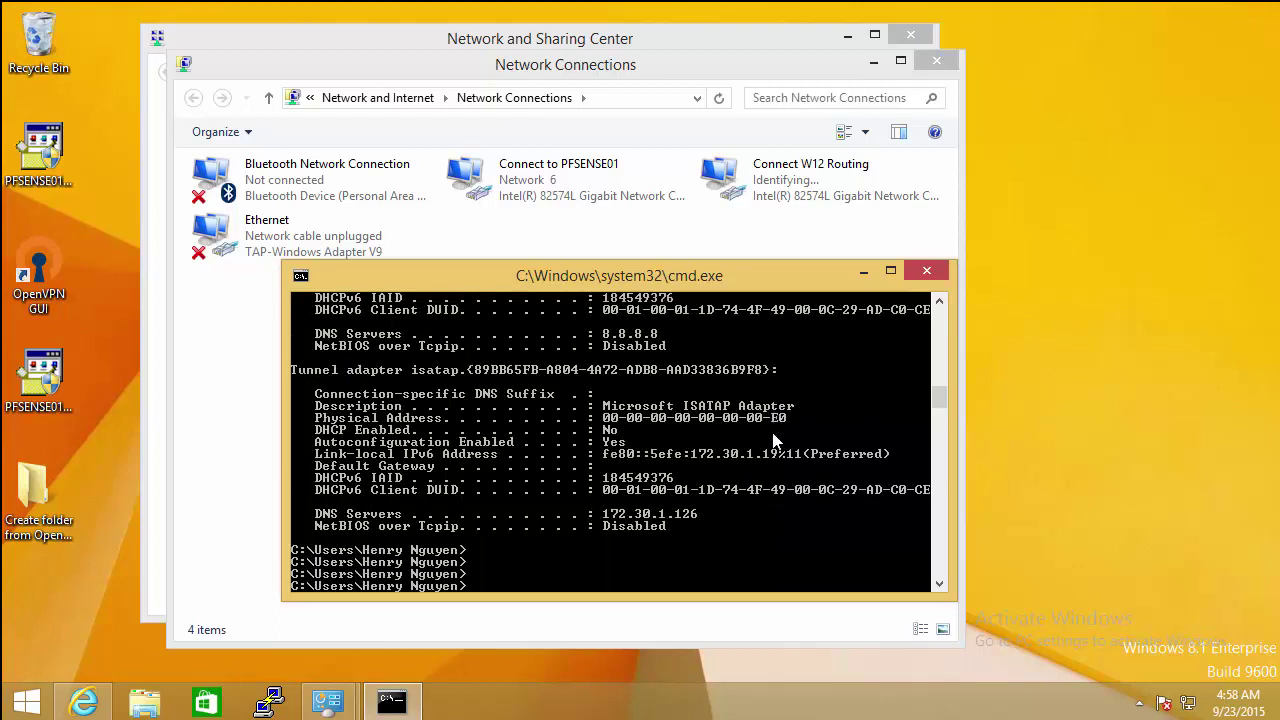
{"action": "key", "text": "Up"}
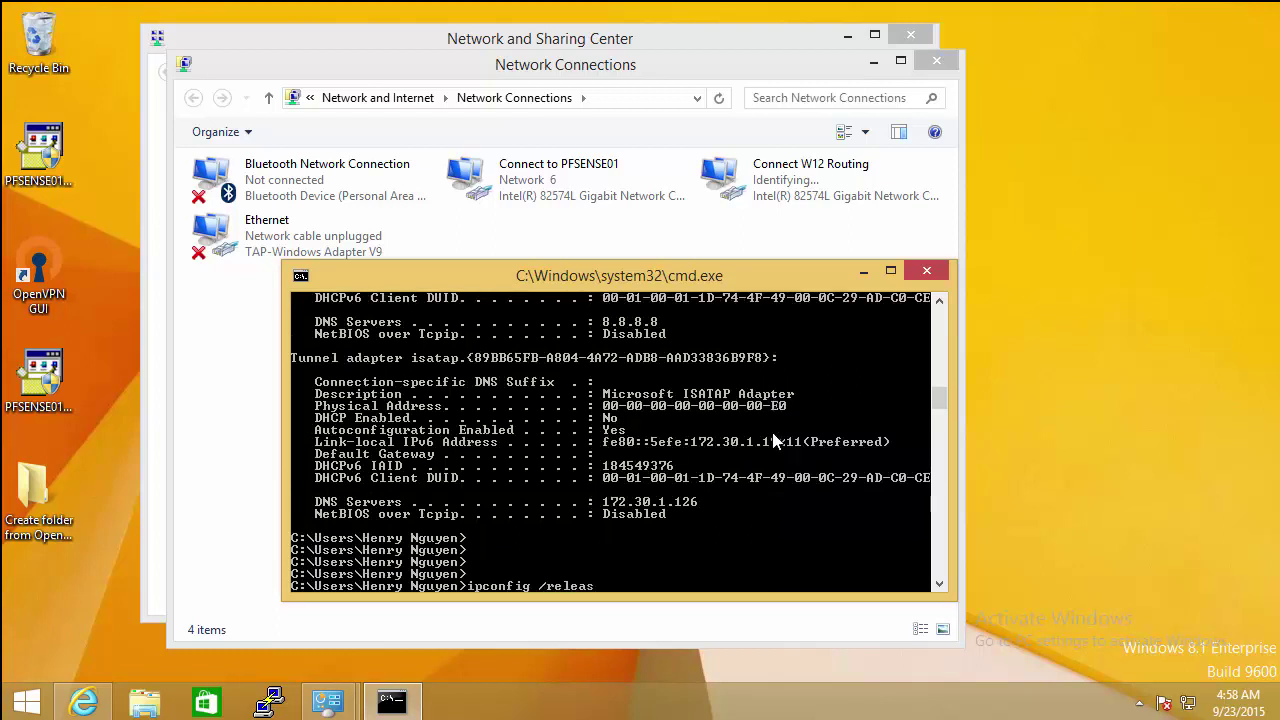
{"action": "type", "text": "e"}
{"action": "key", "text": "Return"}
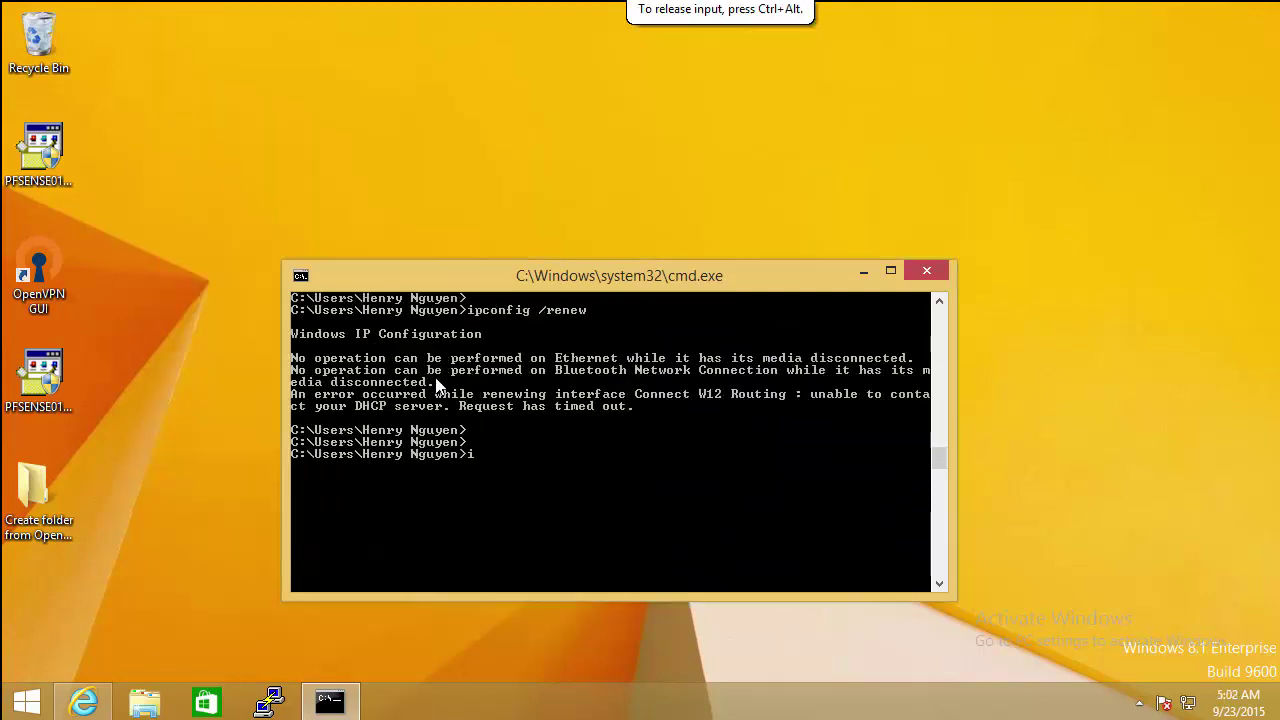
{"action": "type", "text": "ll"}
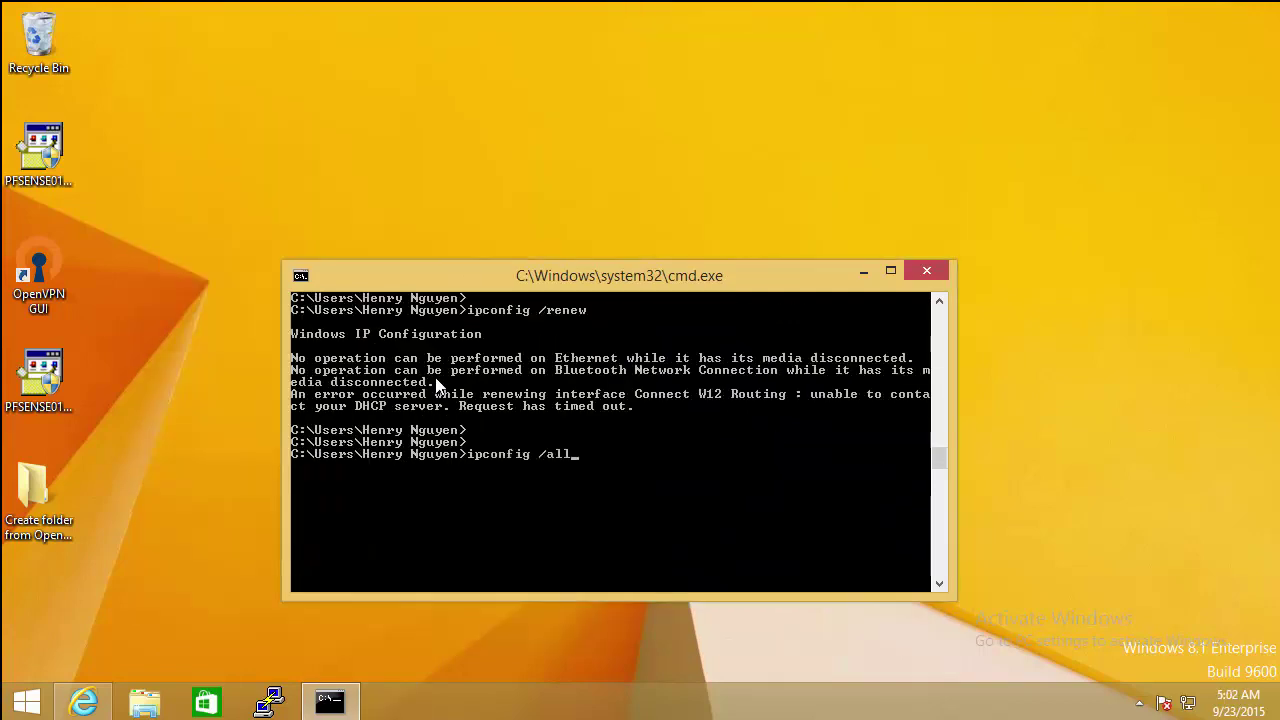
{"action": "key", "text": "Return"}
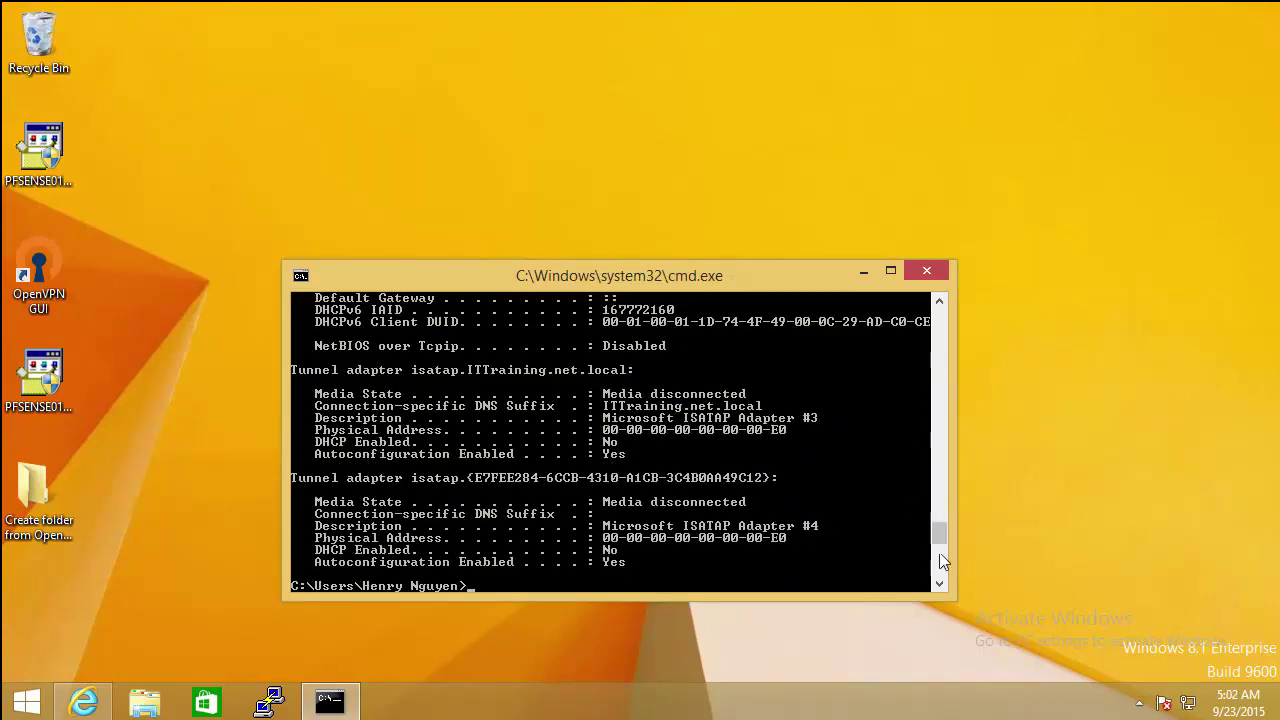
Step: Mark the Connect W12 Routing block showing 10.10.10.10 leased from 10.10.10.118
{"action": "left_click_drag", "start_coordinate": [933, 534], "coordinate": [941, 505]}
{"action": "left_click", "coordinate": [720, 550]}
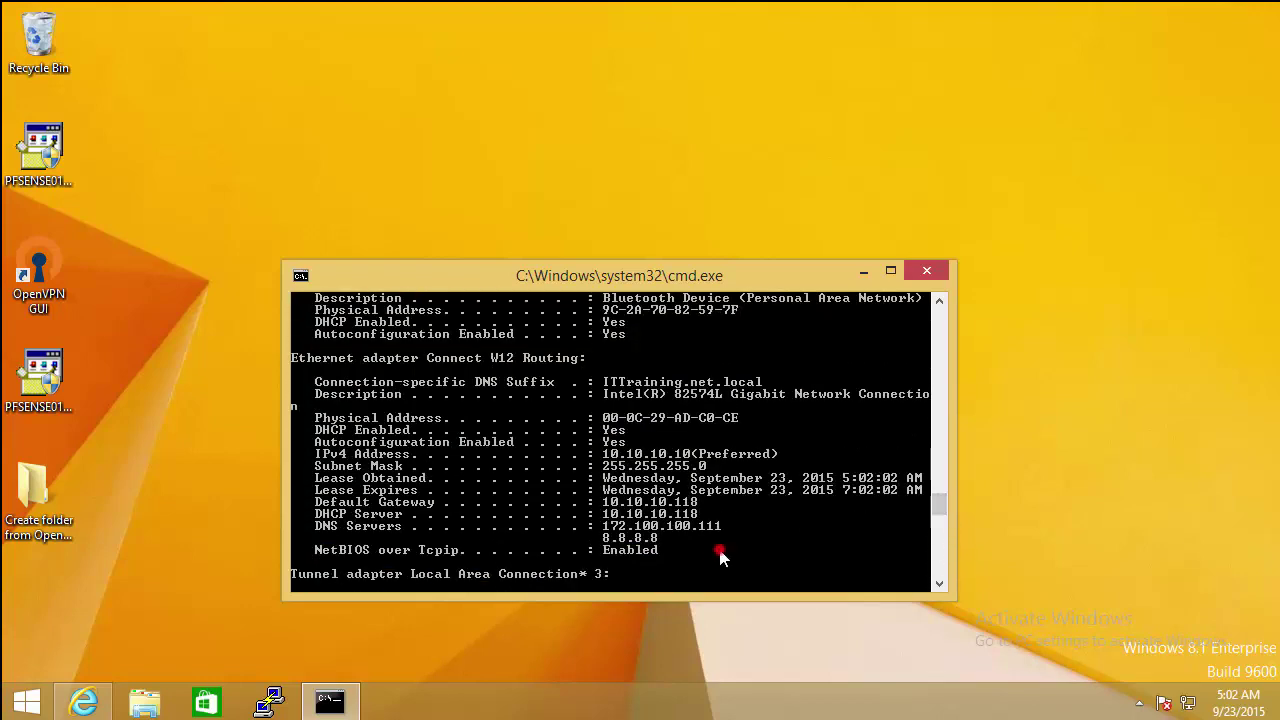
{"action": "right_click", "coordinate": [580, 428]}
{"action": "left_click", "coordinate": [594, 443]}
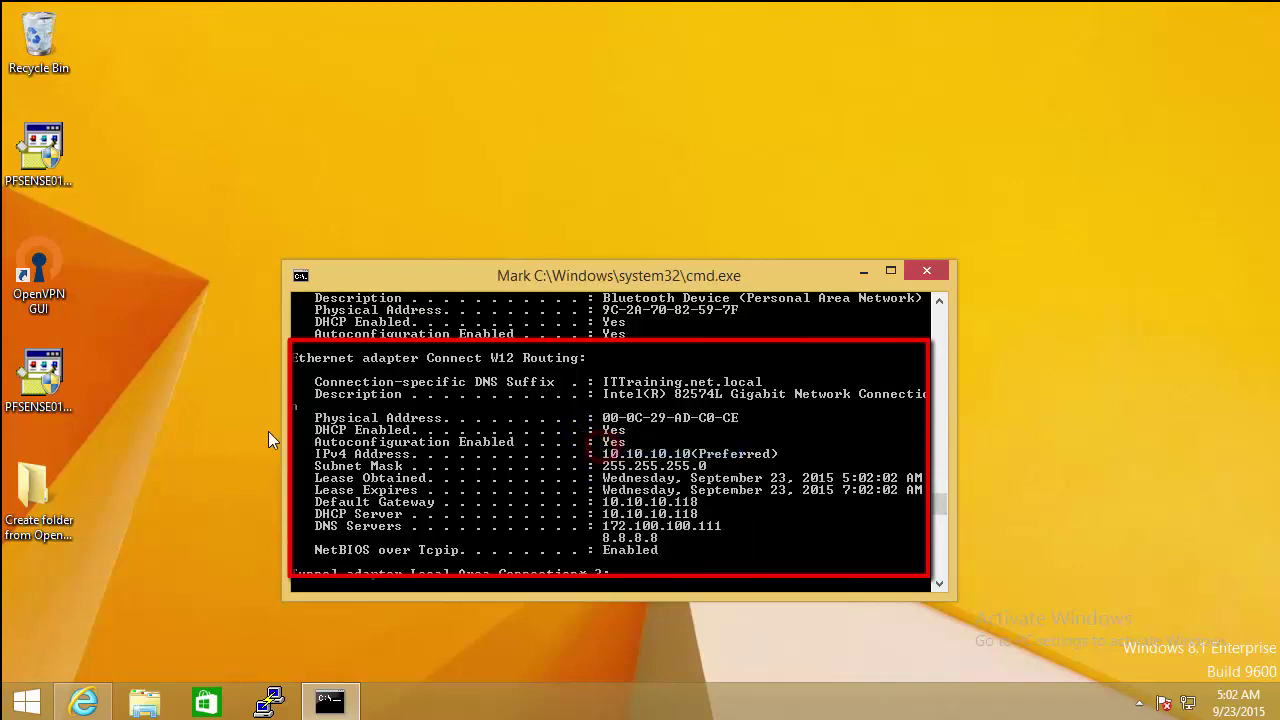
{"action": "left_click_drag", "start_coordinate": [308, 404], "coordinate": [808, 565]}
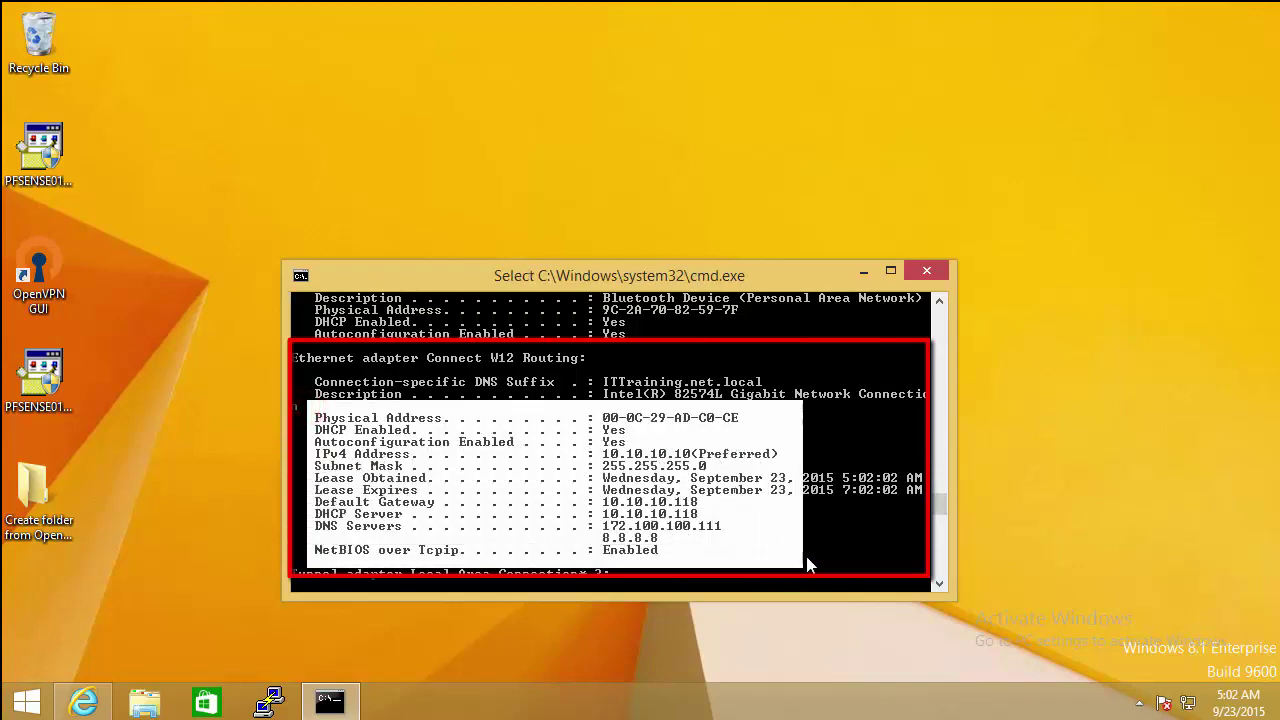
{"action": "left_click", "coordinate": [83, 702]}
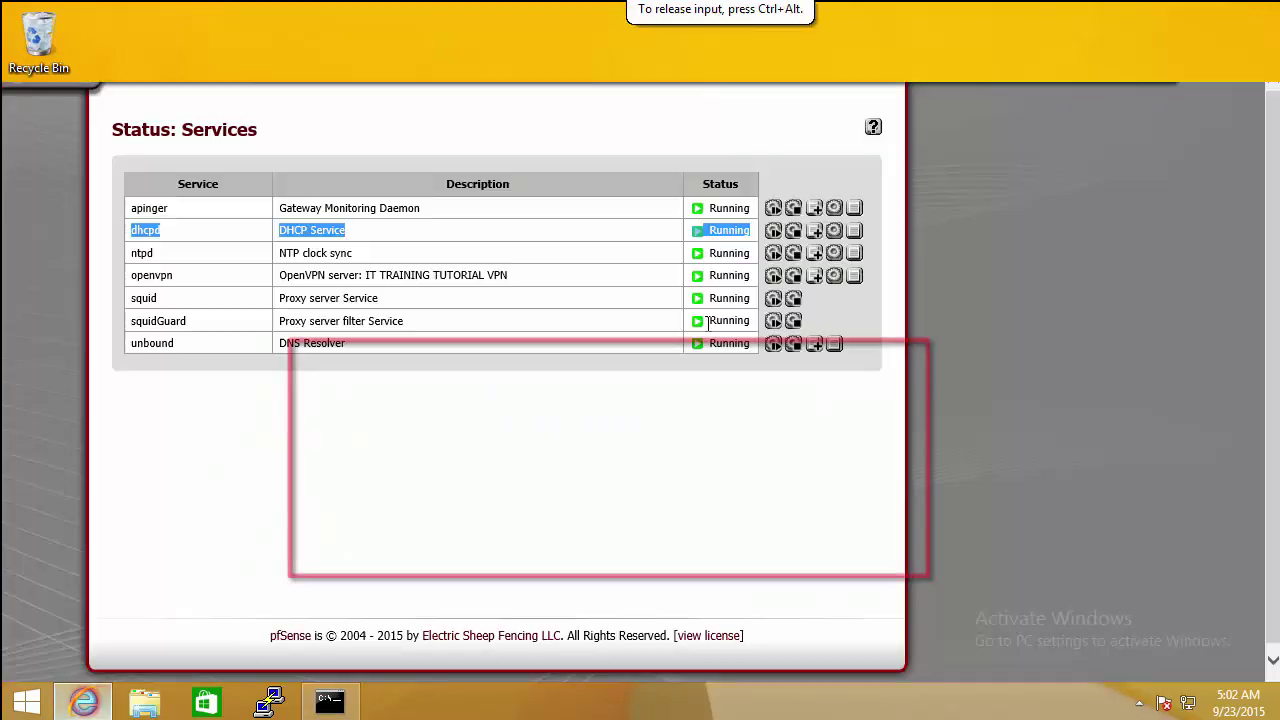
Step: Open Status > DHCP Leases and highlight the 10.10.10.10 lease's MAC address
{"action": "mouse_move", "coordinate": [507, 68]}
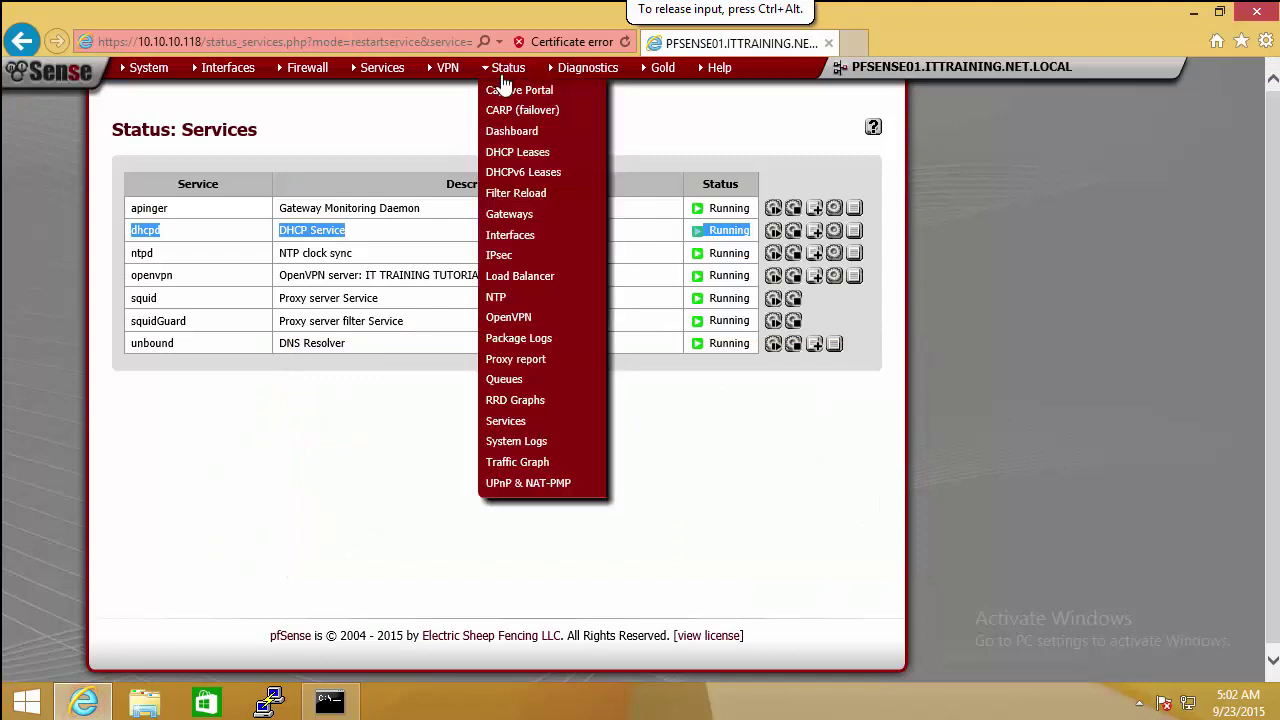
{"action": "left_click", "coordinate": [506, 152]}
{"action": "left_click_drag", "start_coordinate": [133, 217], "coordinate": [309, 217]}
{"action": "left_click", "coordinate": [292, 217]}
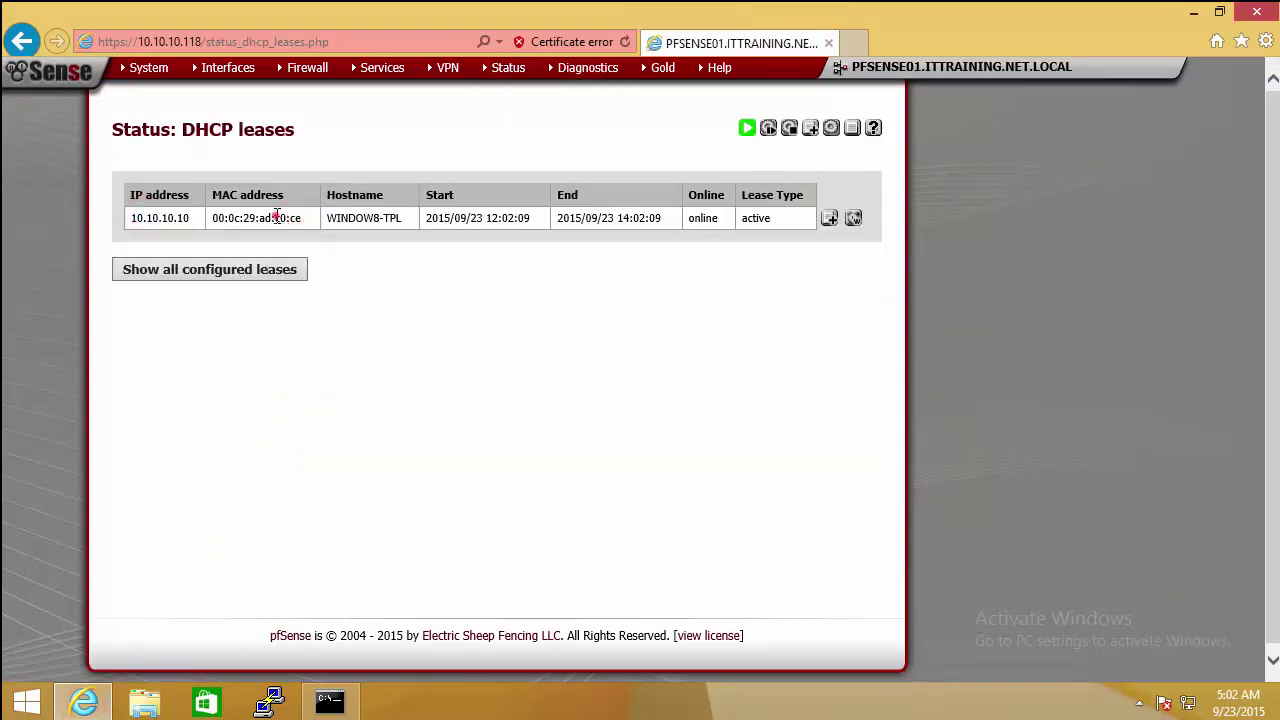
{"action": "double_click", "coordinate": [276, 217]}
Step: Select the client's physical address in the console to compare it with the lease
{"action": "left_click", "coordinate": [330, 704]}
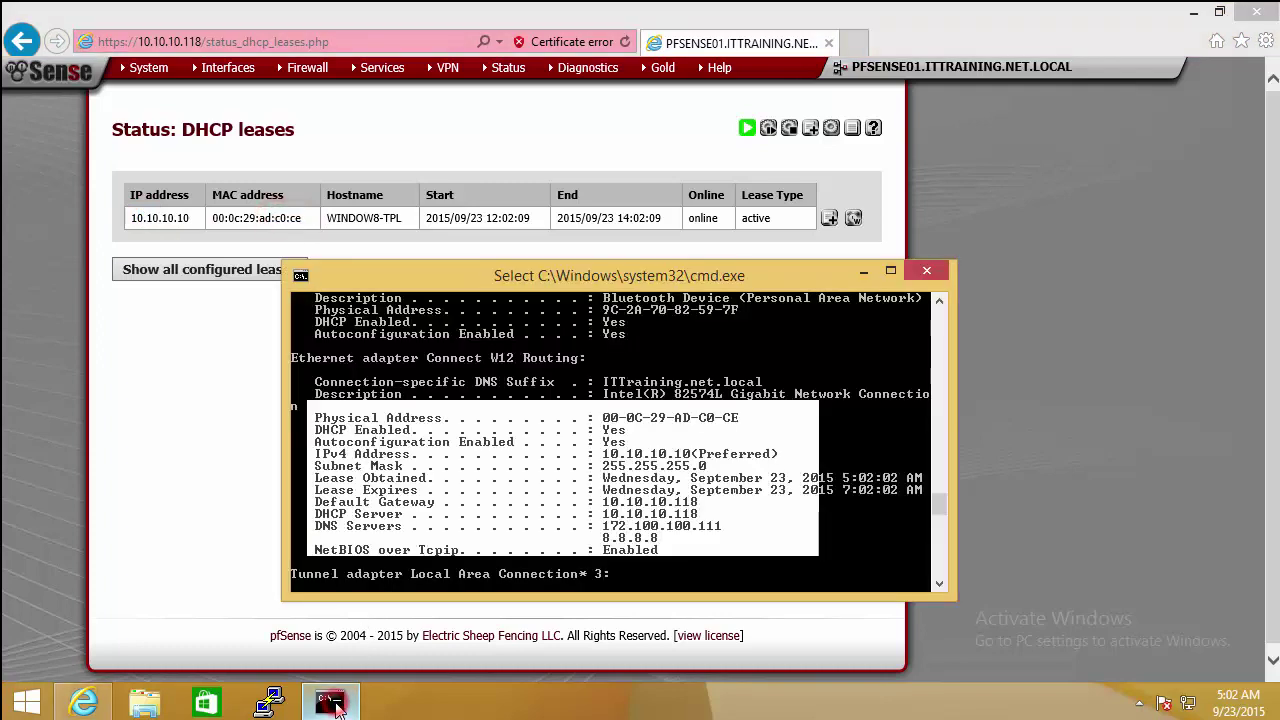
{"action": "left_click", "coordinate": [648, 437]}
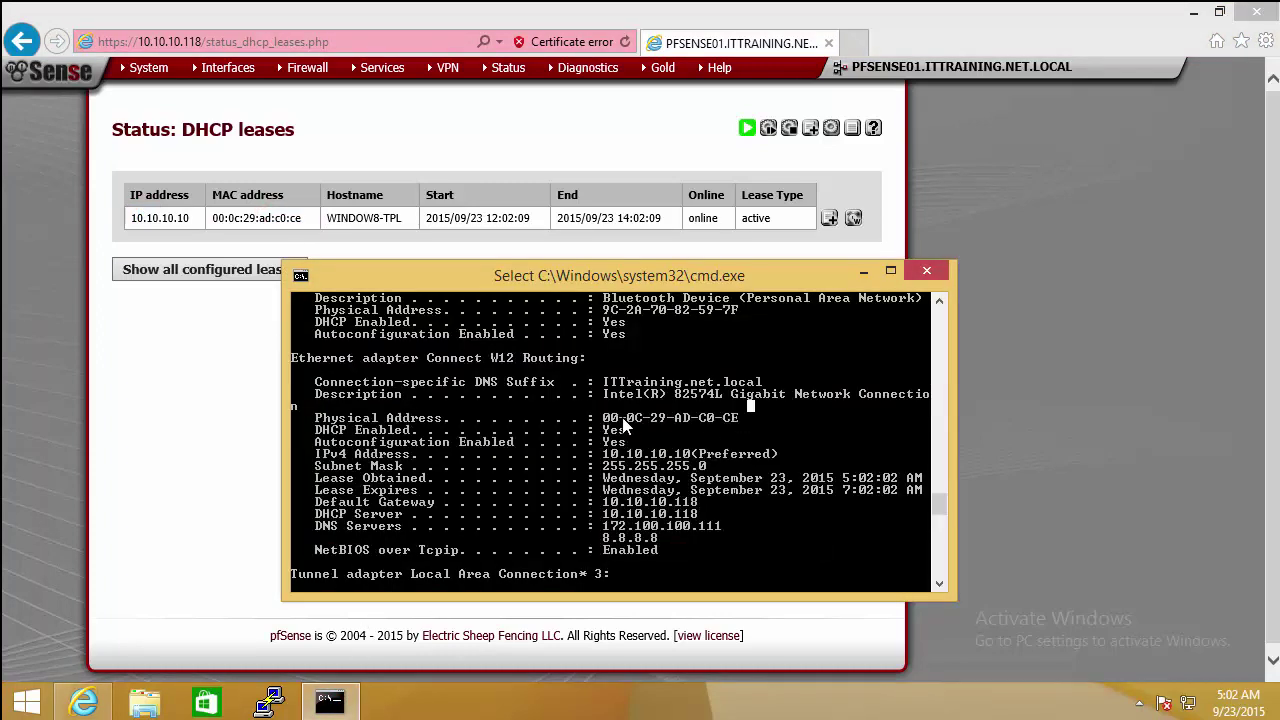
{"action": "right_click", "coordinate": [610, 418]}
{"action": "right_click", "coordinate": [610, 418]}
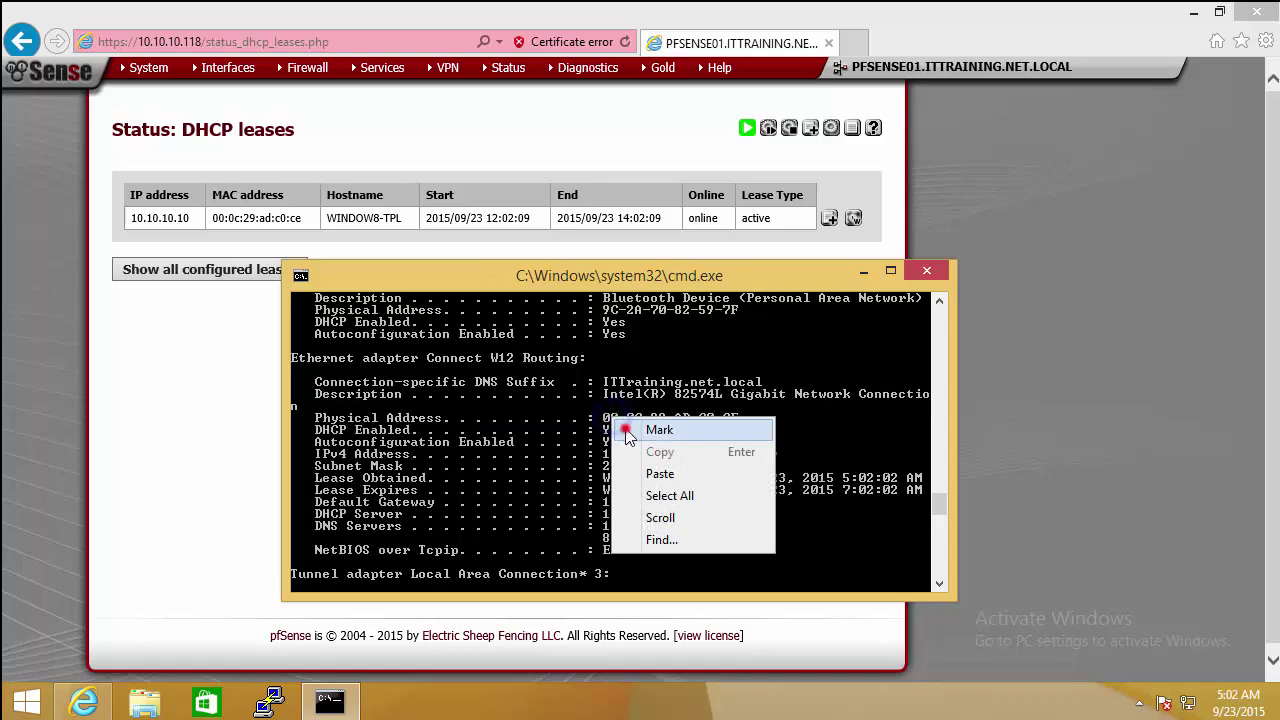
{"action": "left_click", "coordinate": [655, 429]}
{"action": "left_click_drag", "start_coordinate": [603, 417], "coordinate": [768, 416]}
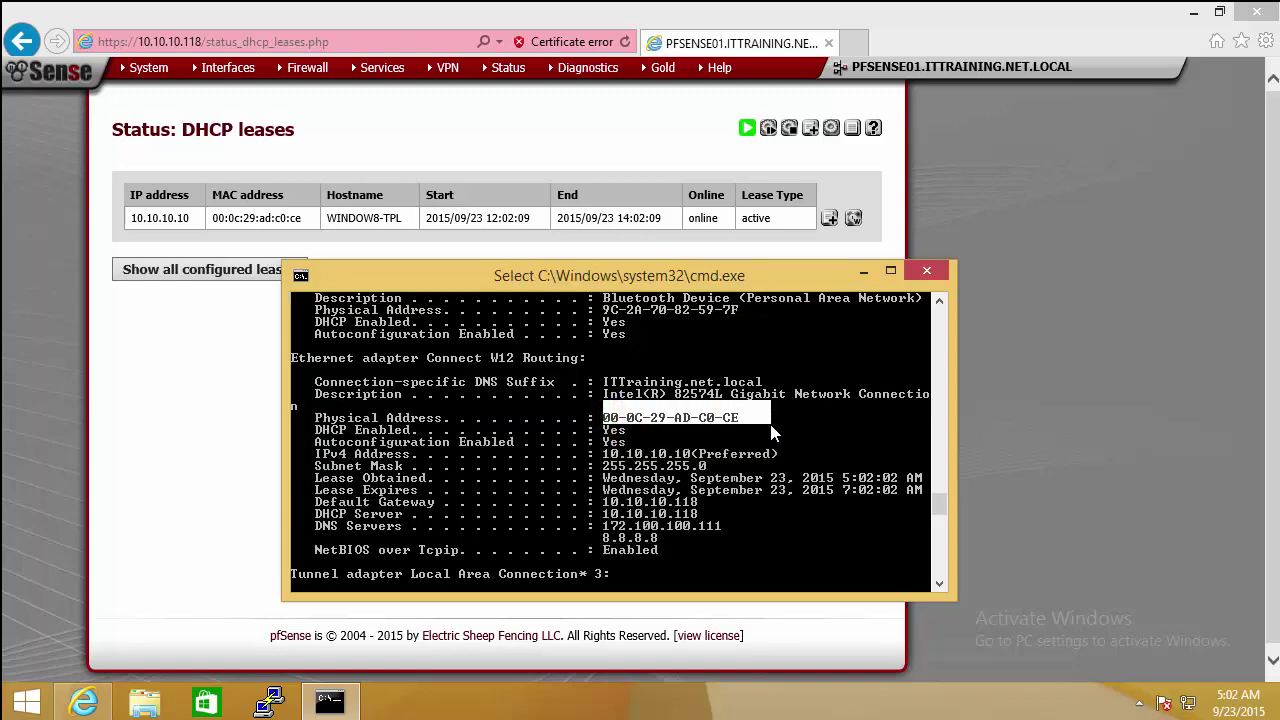
{"action": "left_click", "coordinate": [781, 478]}
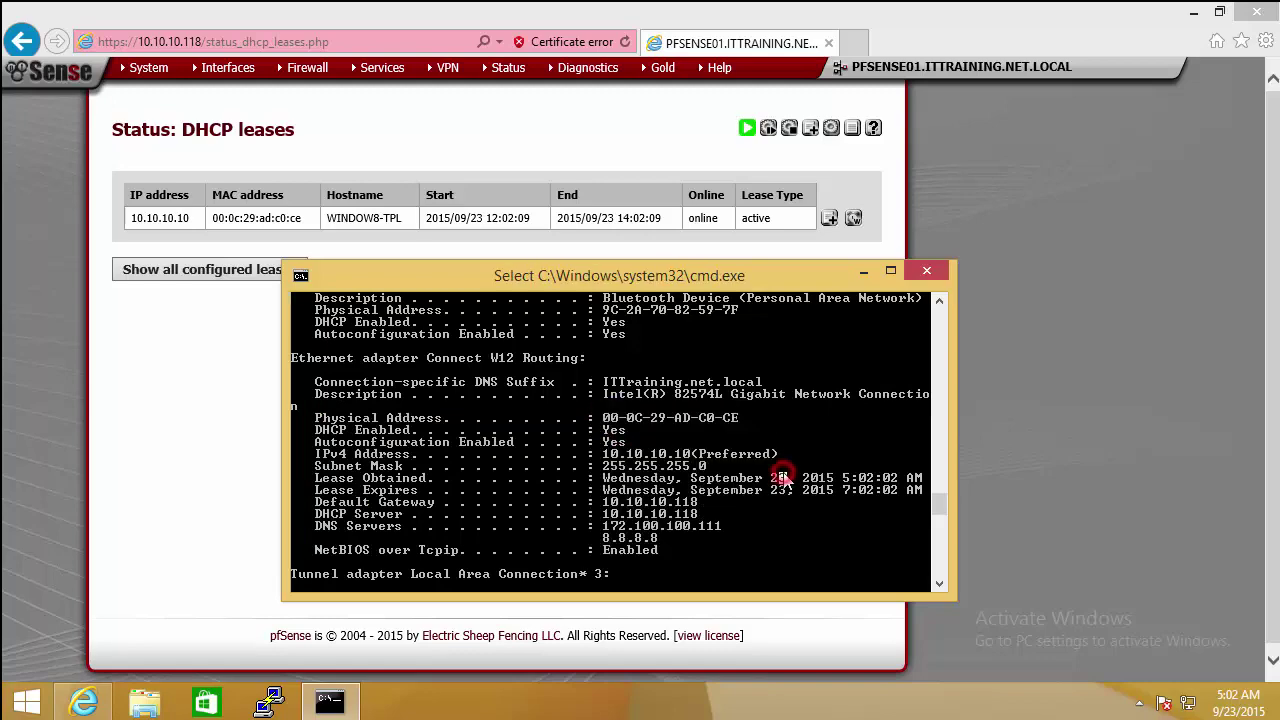
{"action": "left_click", "coordinate": [330, 701]}
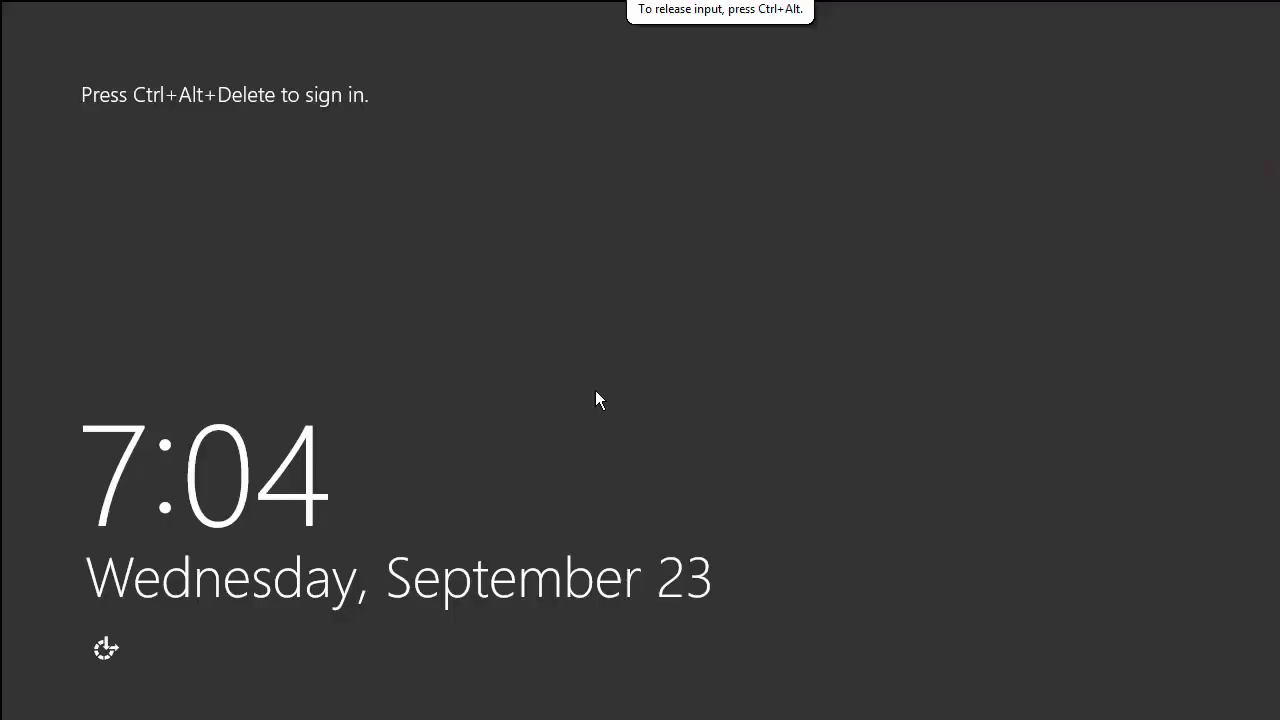
Step: Sign in to Windows Server 2012 R2 as Administrator with the account password
{"action": "key", "text": "ctrl+alt+Delete"}
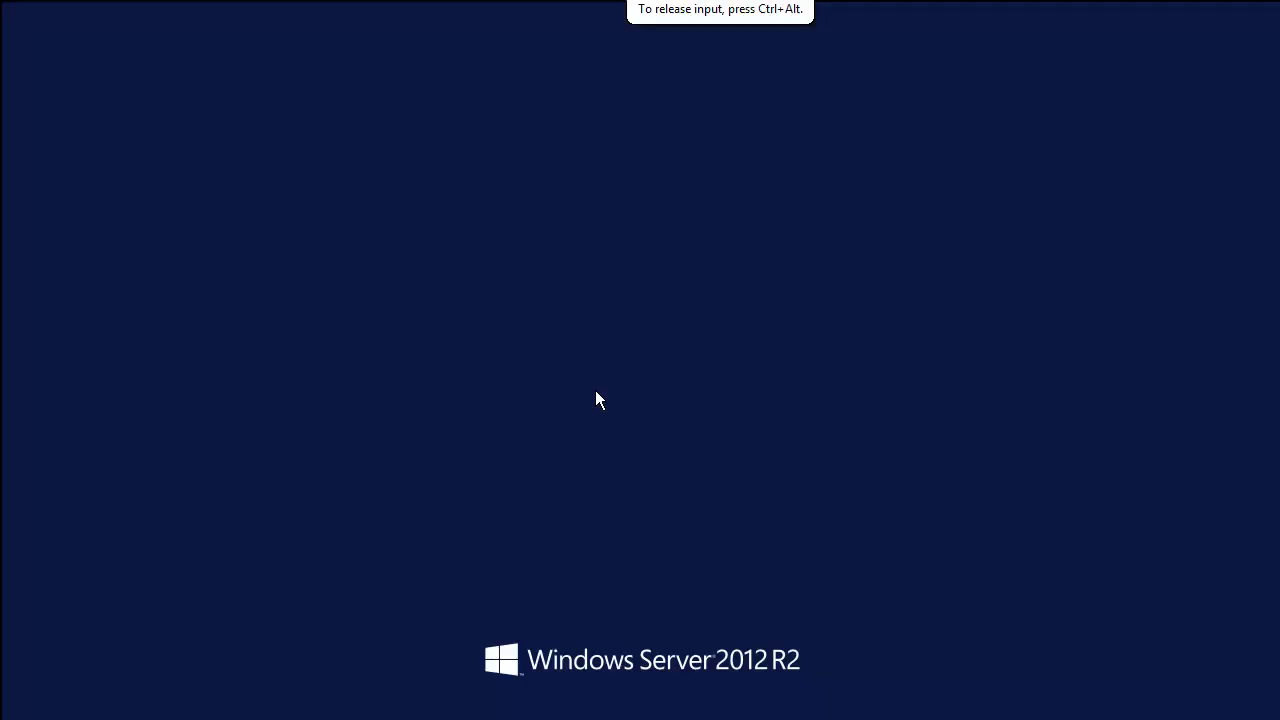
{"action": "type", "text": "••••"}
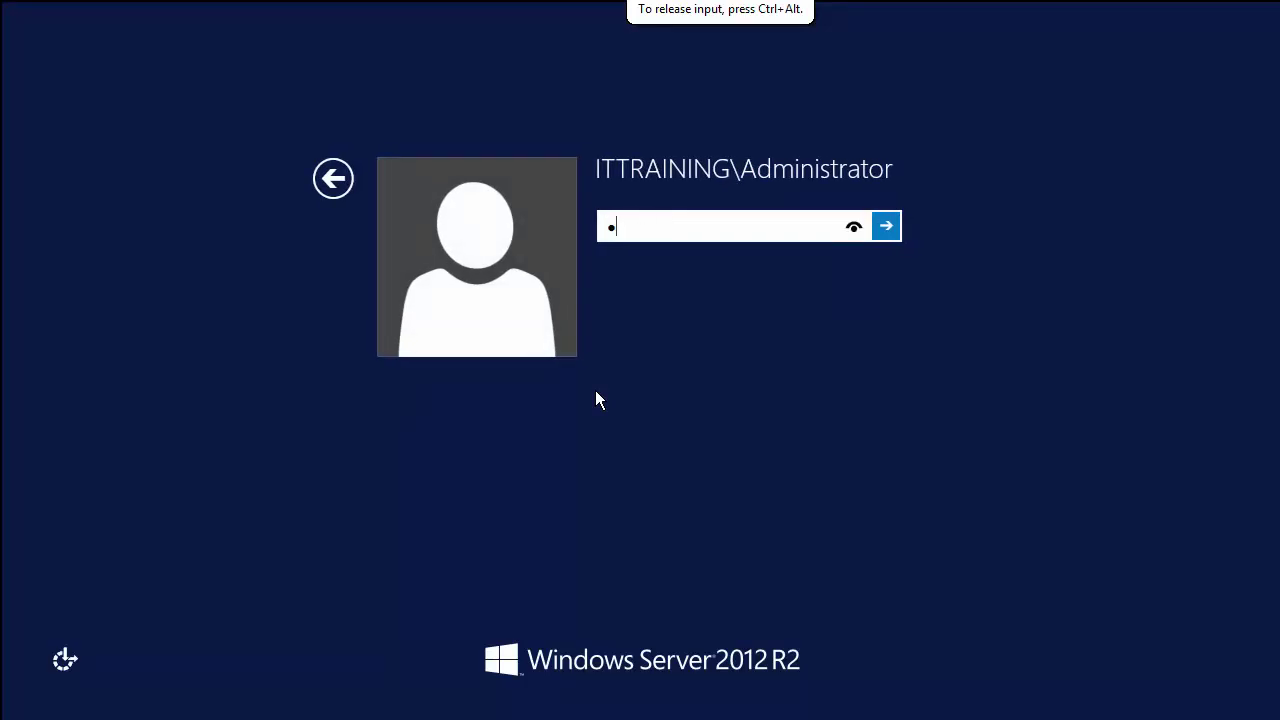
{"action": "type", "text": "••••"}
{"action": "key", "text": "Return"}
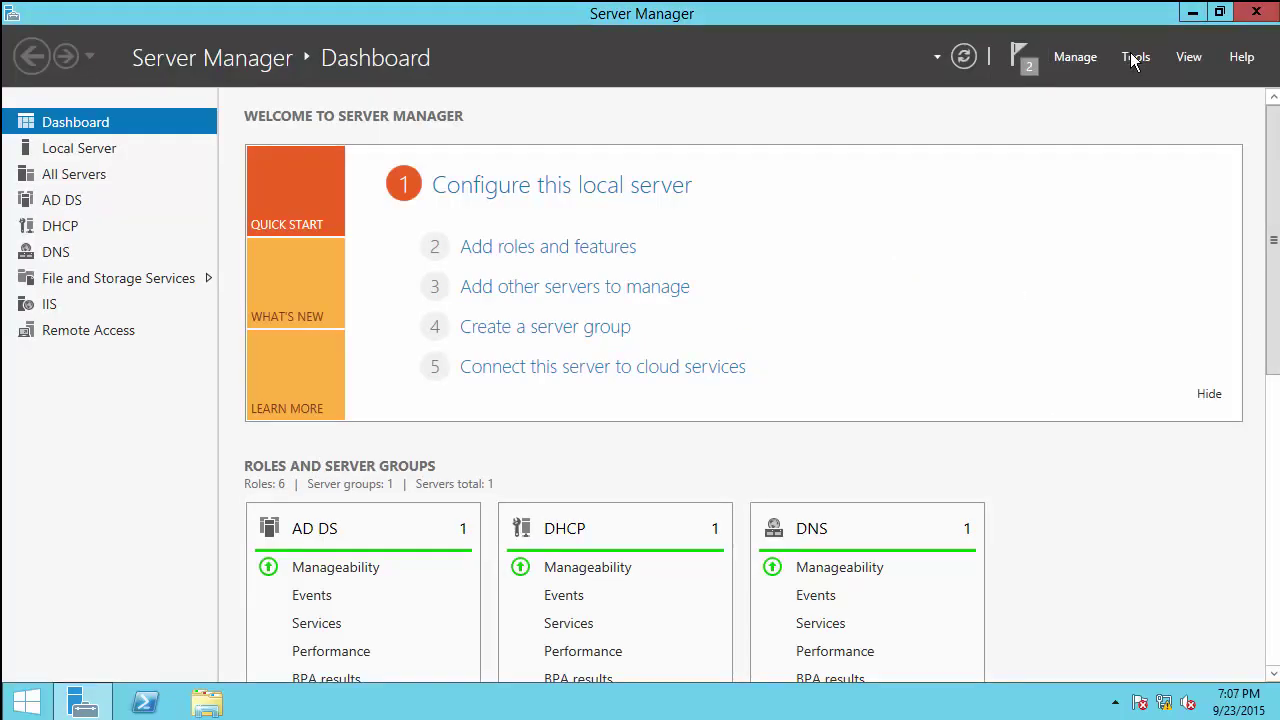
Step: Launch the DHCP console from Server Manager Tools and maximize it
{"action": "left_click", "coordinate": [1135, 58]}
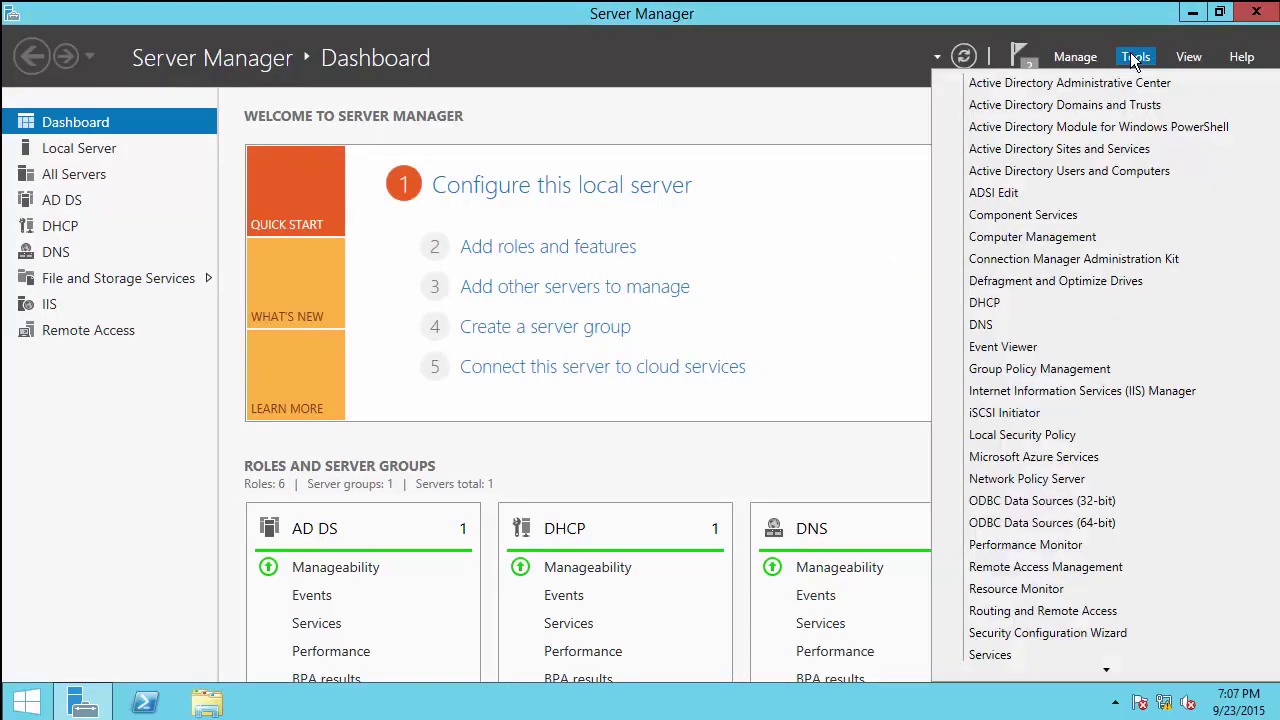
{"action": "left_click", "coordinate": [1001, 302]}
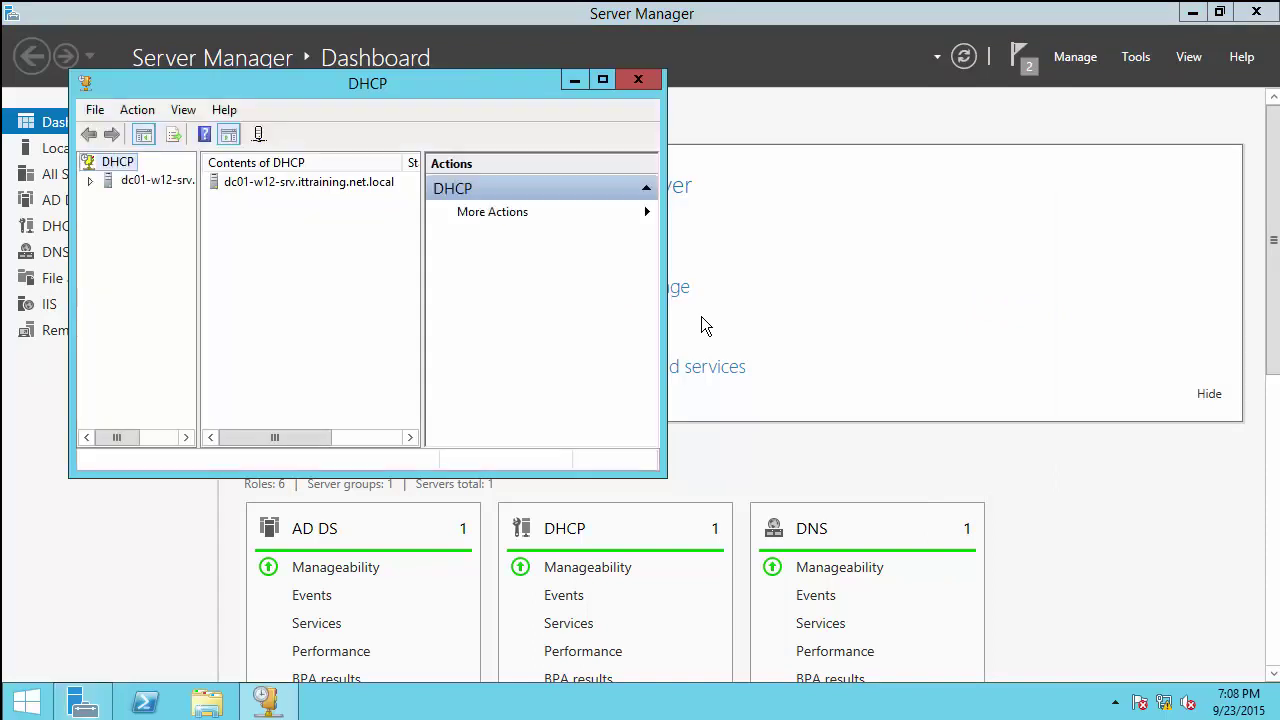
{"action": "left_click", "coordinate": [605, 78]}
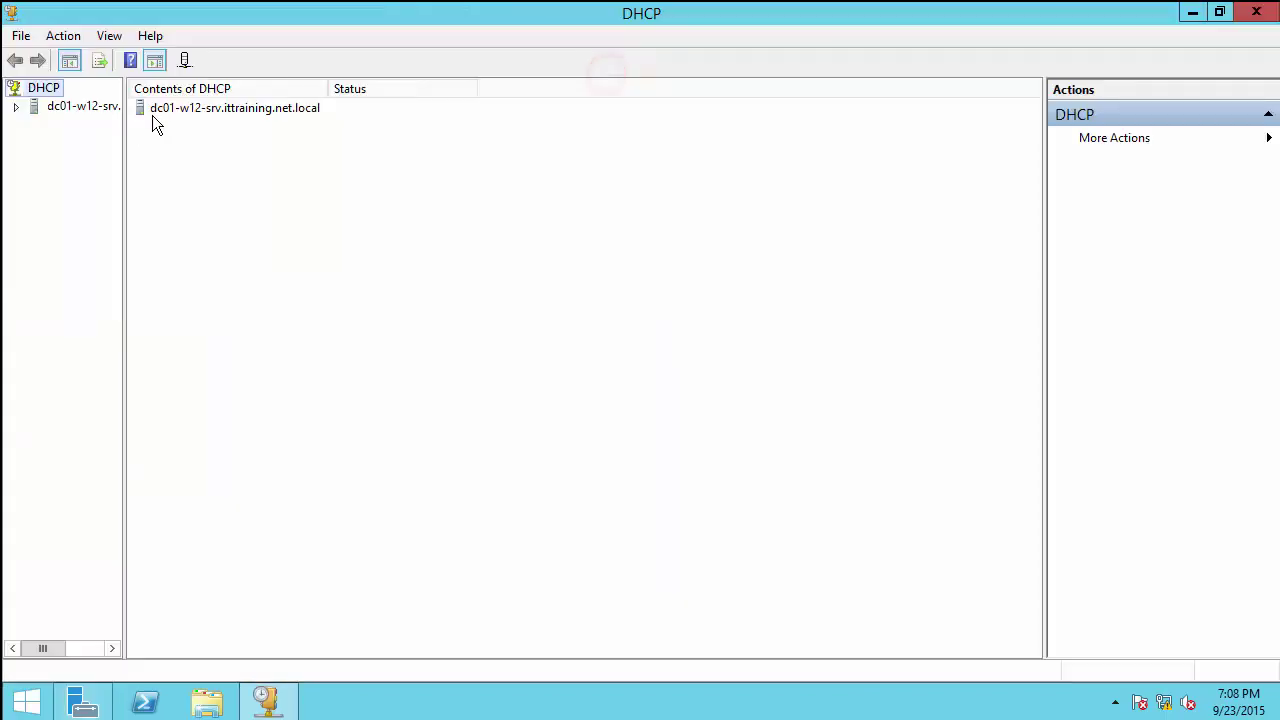
{"action": "left_click_drag", "start_coordinate": [123, 143], "coordinate": [349, 149]}
Step: Expand dc01-w12-srv and IPv4, then start a New Scope on IPv4
{"action": "left_click", "coordinate": [18, 107]}
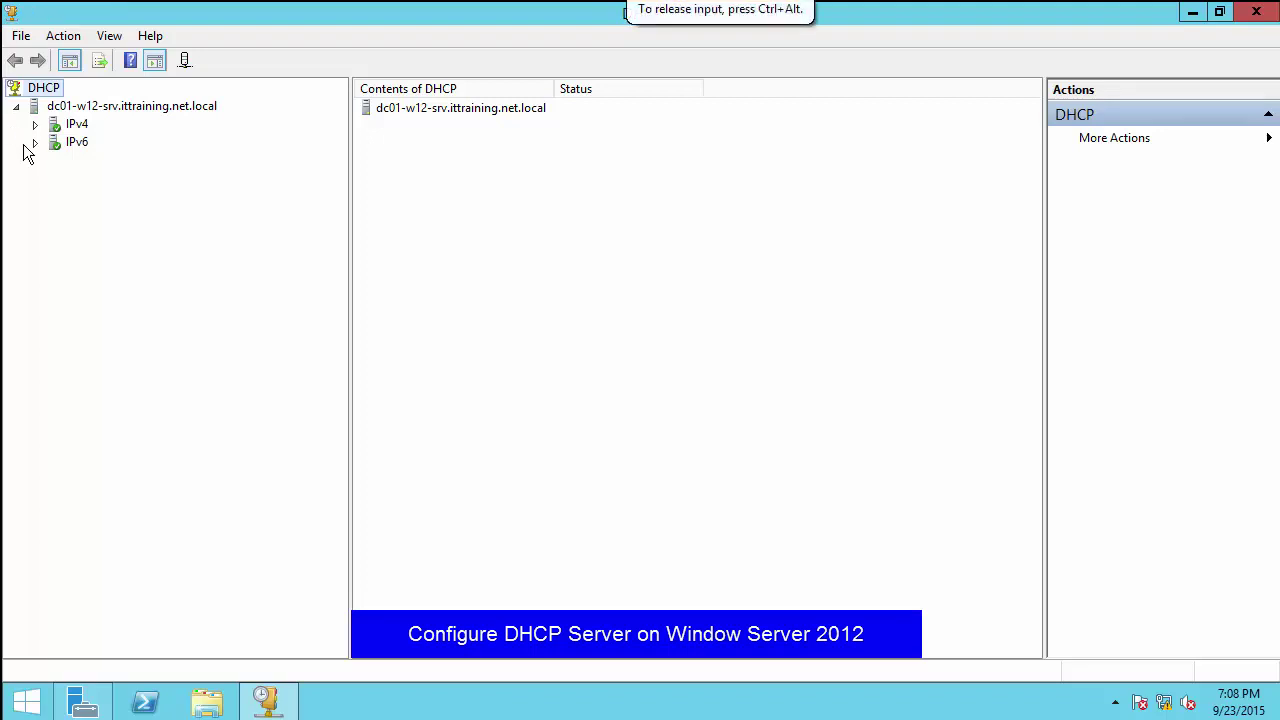
{"action": "left_click", "coordinate": [35, 124]}
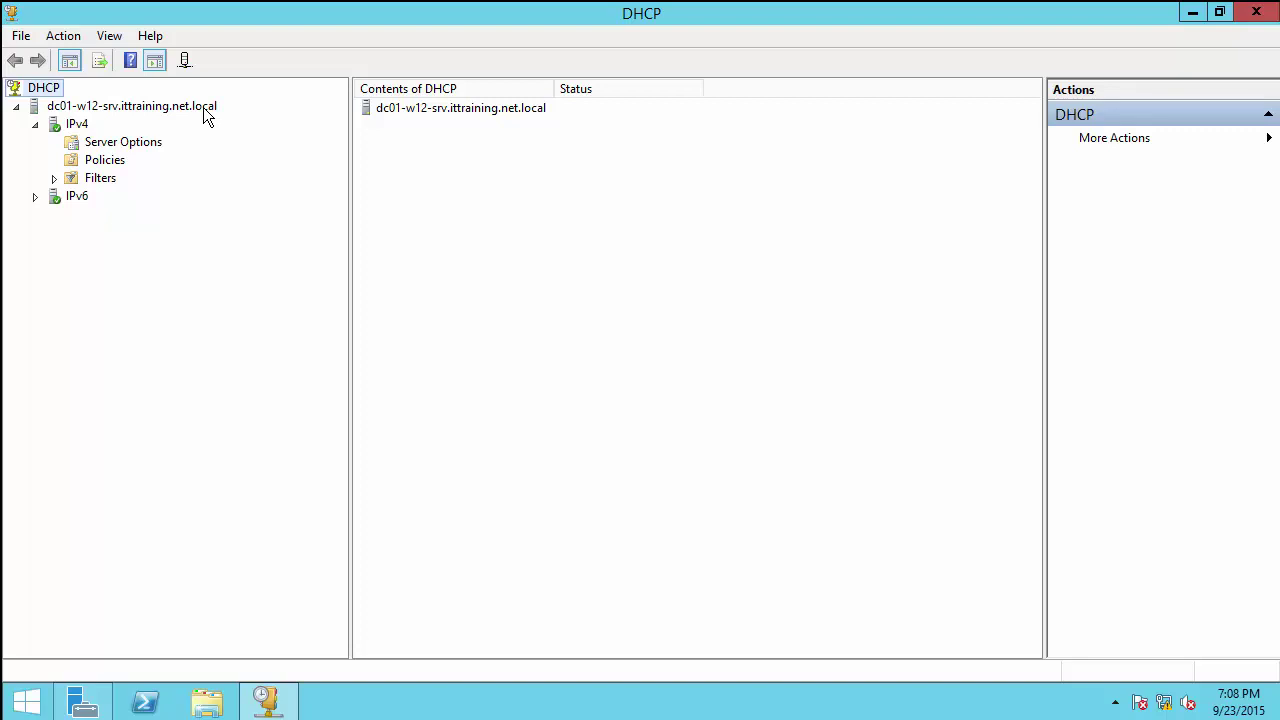
{"action": "left_click", "coordinate": [122, 146]}
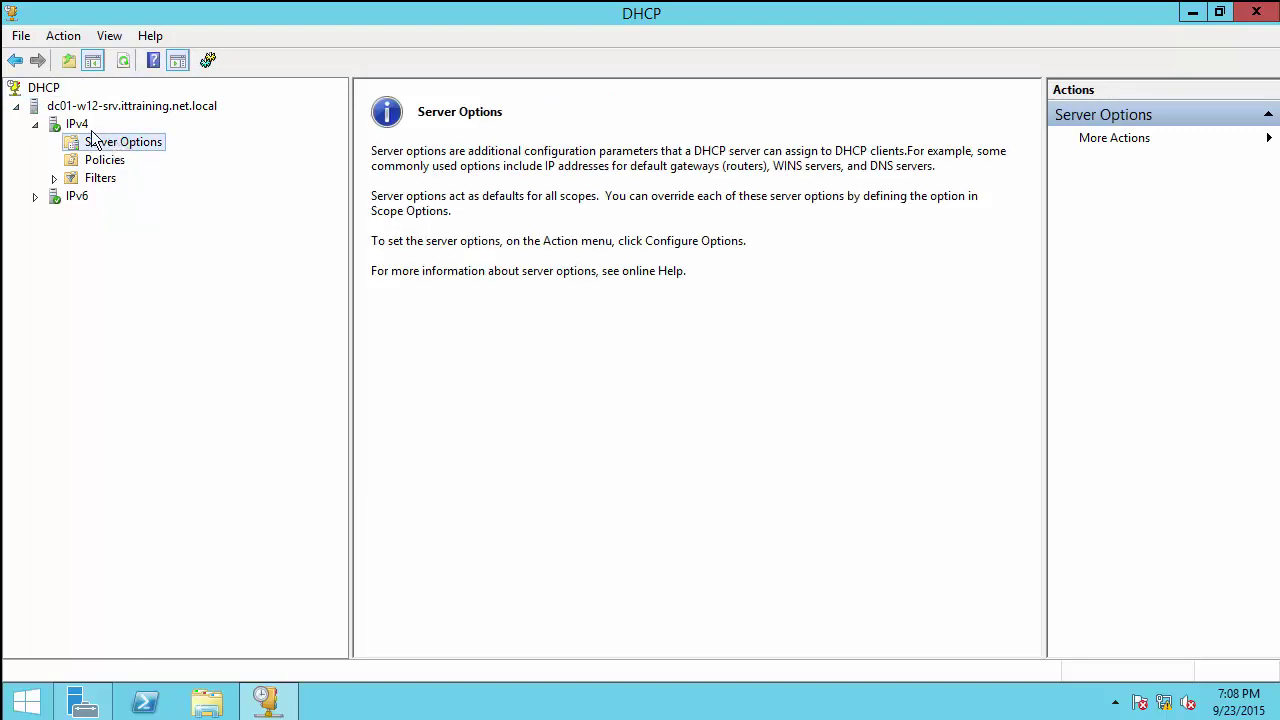
{"action": "left_click", "coordinate": [81, 127]}
{"action": "right_click", "coordinate": [83, 130]}
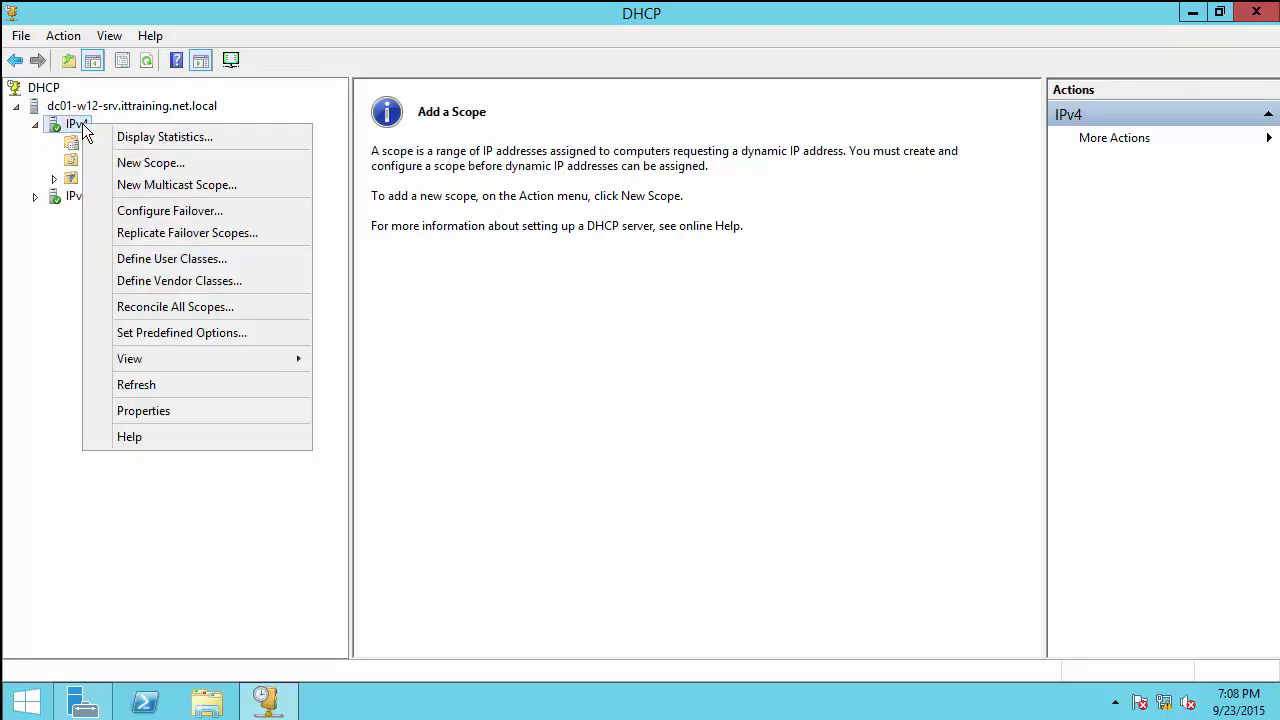
{"action": "left_click", "coordinate": [183, 163]}
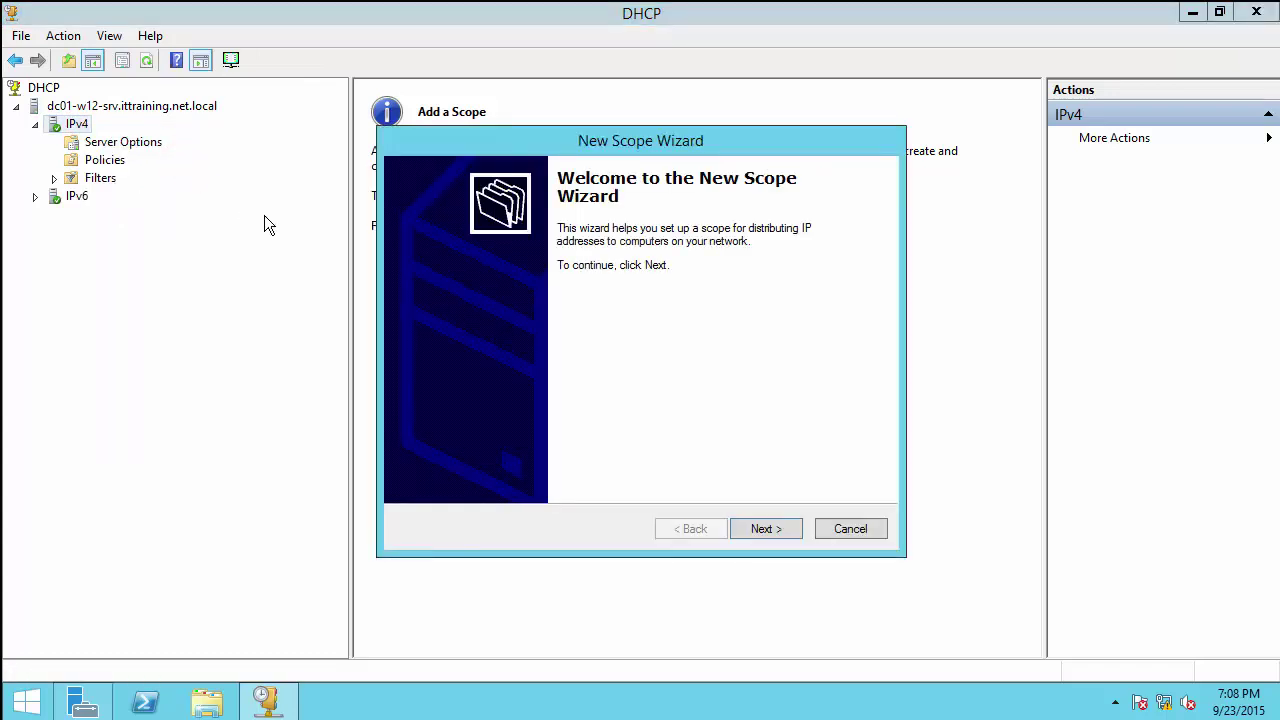
Step: Name the new DHCP scope LAN Subnet and add its description
{"action": "key", "text": "Return"}
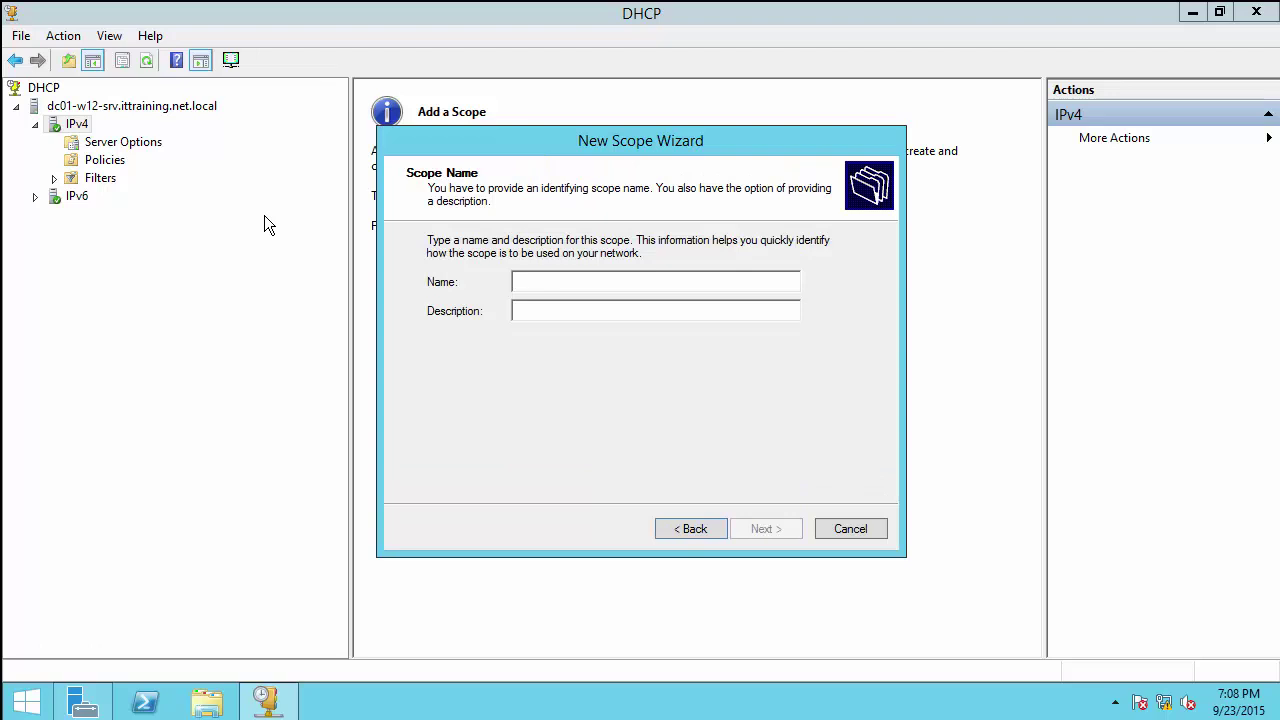
{"action": "type", "text": "LAN"}
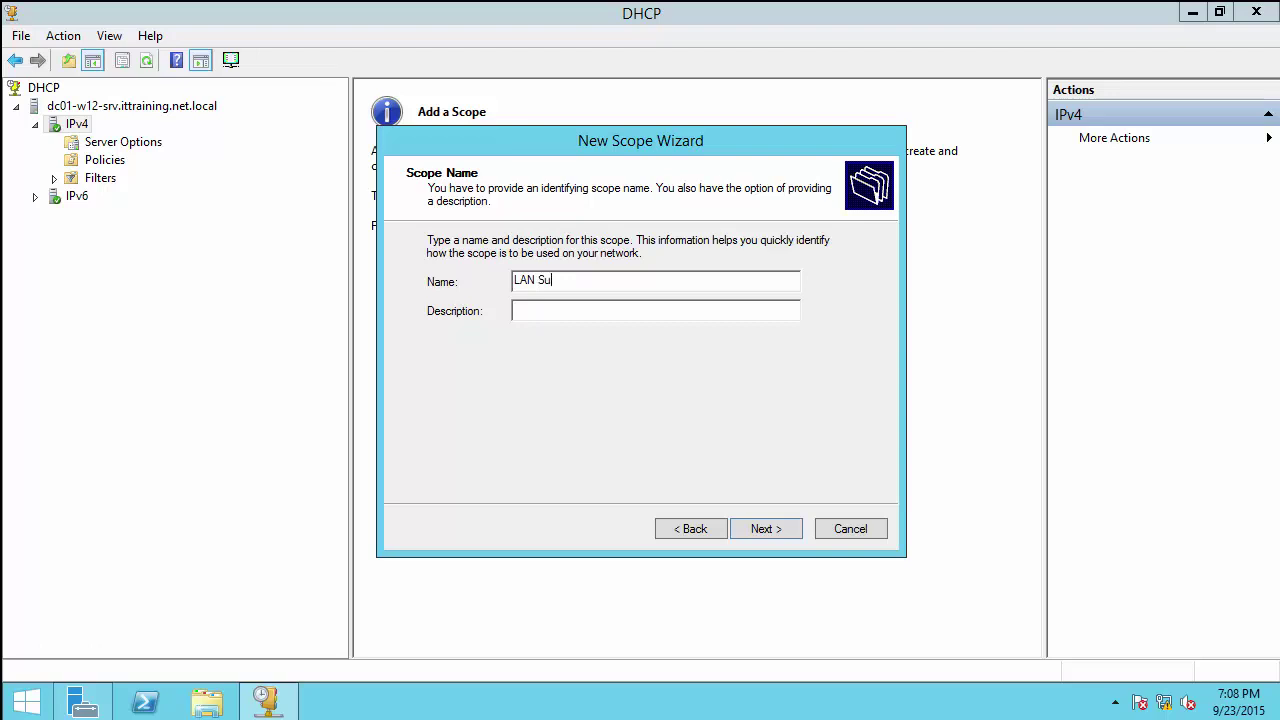
{"action": "type", "text": " SubnetSUbne"}
{"action": "key", "text": "BackSpace"}
{"action": "key", "text": "BackSpace"}
{"action": "key", "text": "BackSpace"}
{"action": "key", "text": "BackSpace"}
{"action": "type", "text": "ubnet Local"}
{"action": "key", "text": "Return"}
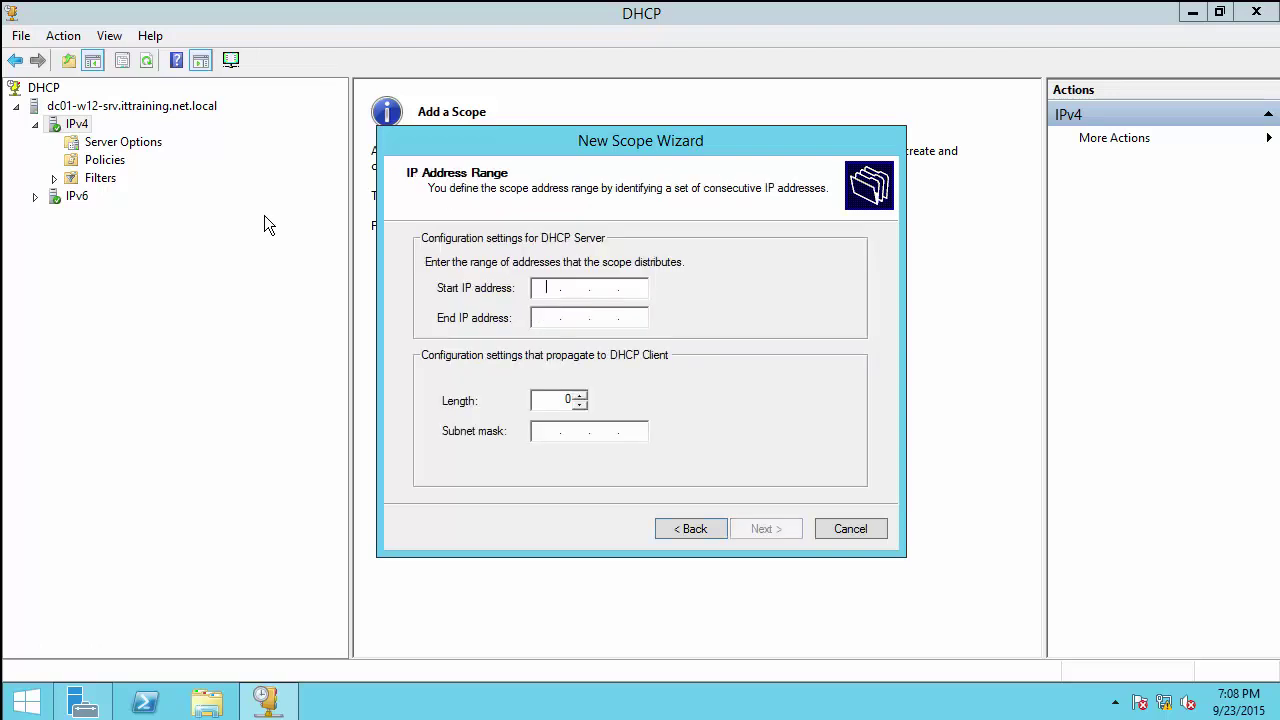
Step: Enter the address range 10.10.10.10–10.10.10.254 with subnet mask 255.255.255.0
{"action": "type", "text": "10.10.10"}
{"action": "key", "text": "Tab"}
{"action": "type", "text": "10.10.10."}
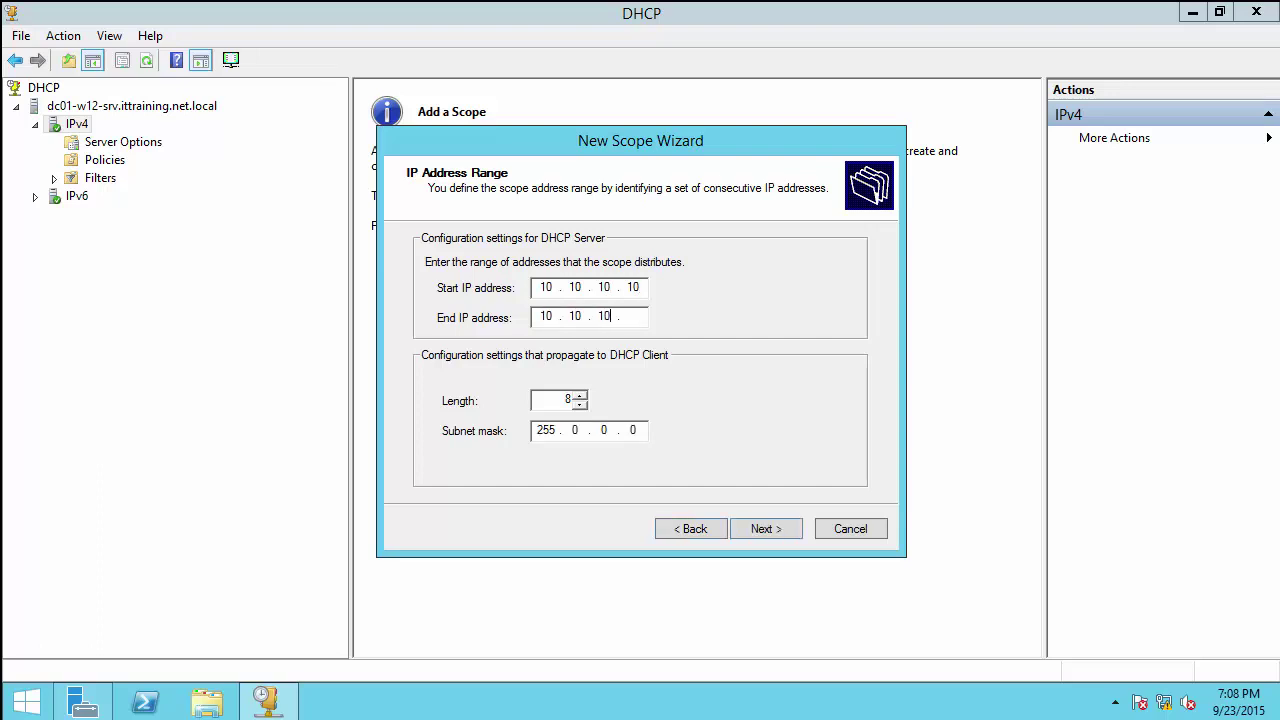
{"action": "type", "text": "254"}
{"action": "left_click", "coordinate": [546, 430]}
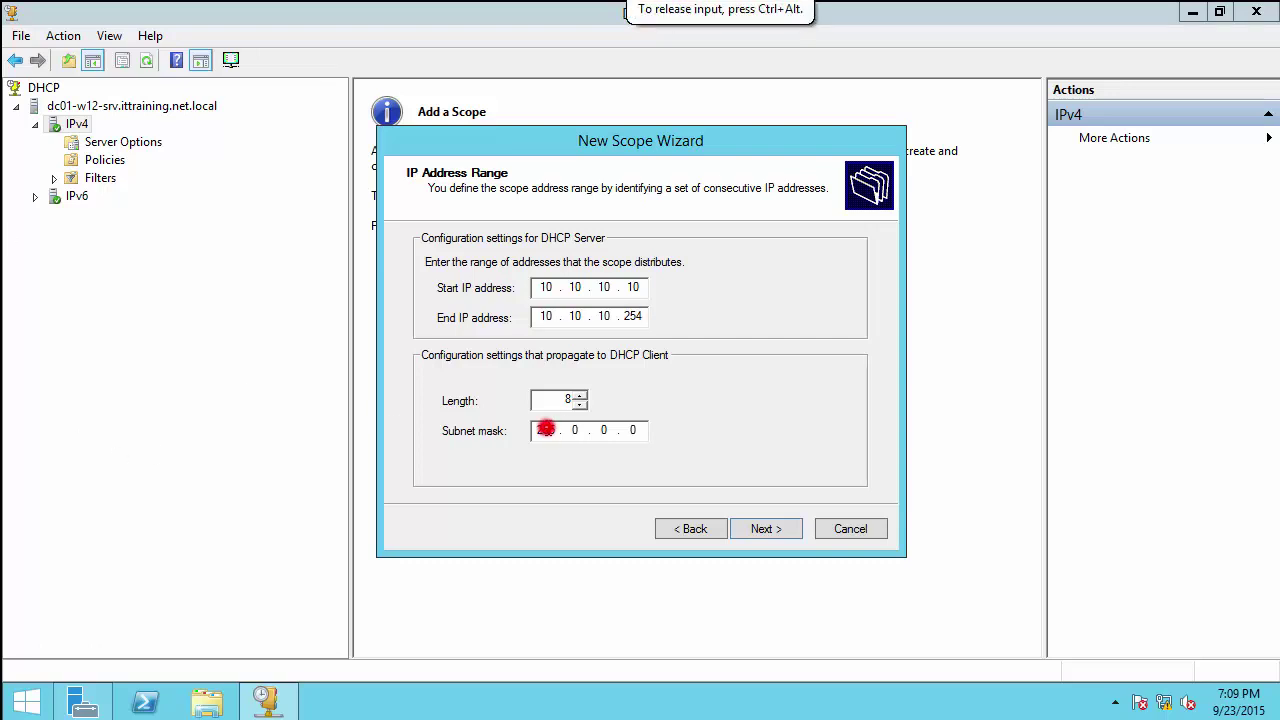
{"action": "type", "text": "255 . 255 . 255"}
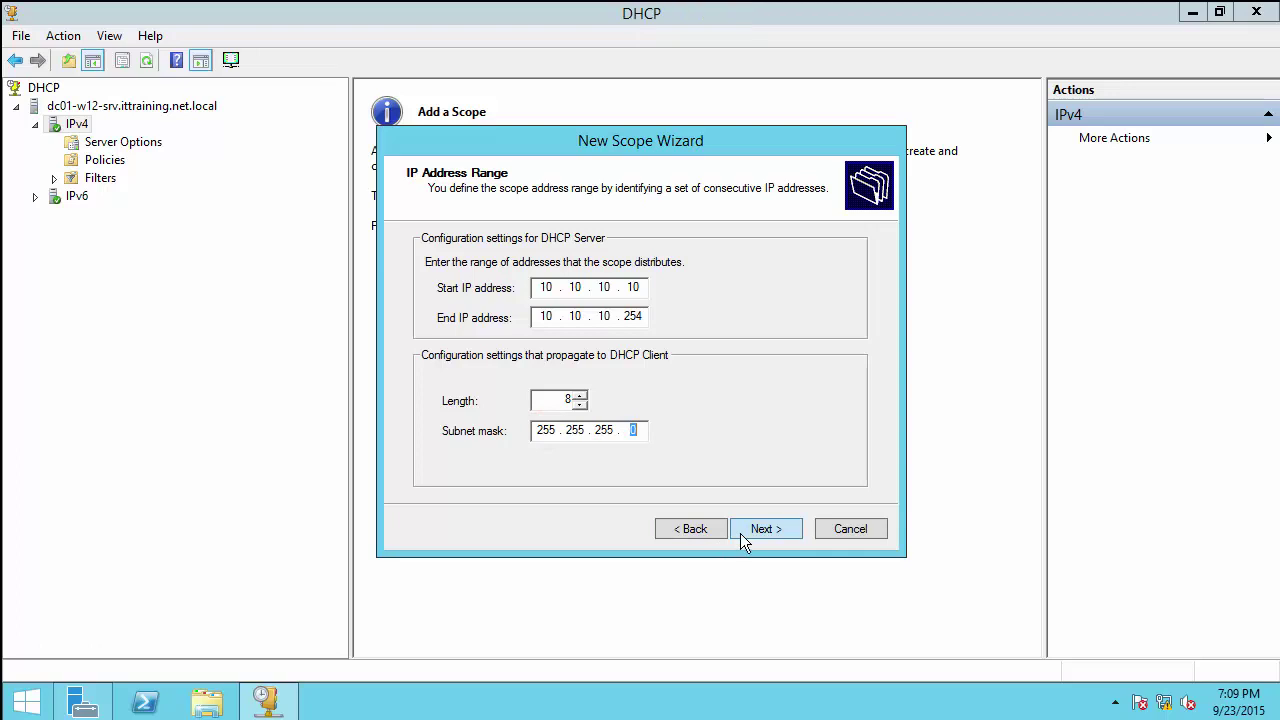
{"action": "left_click", "coordinate": [760, 529]}
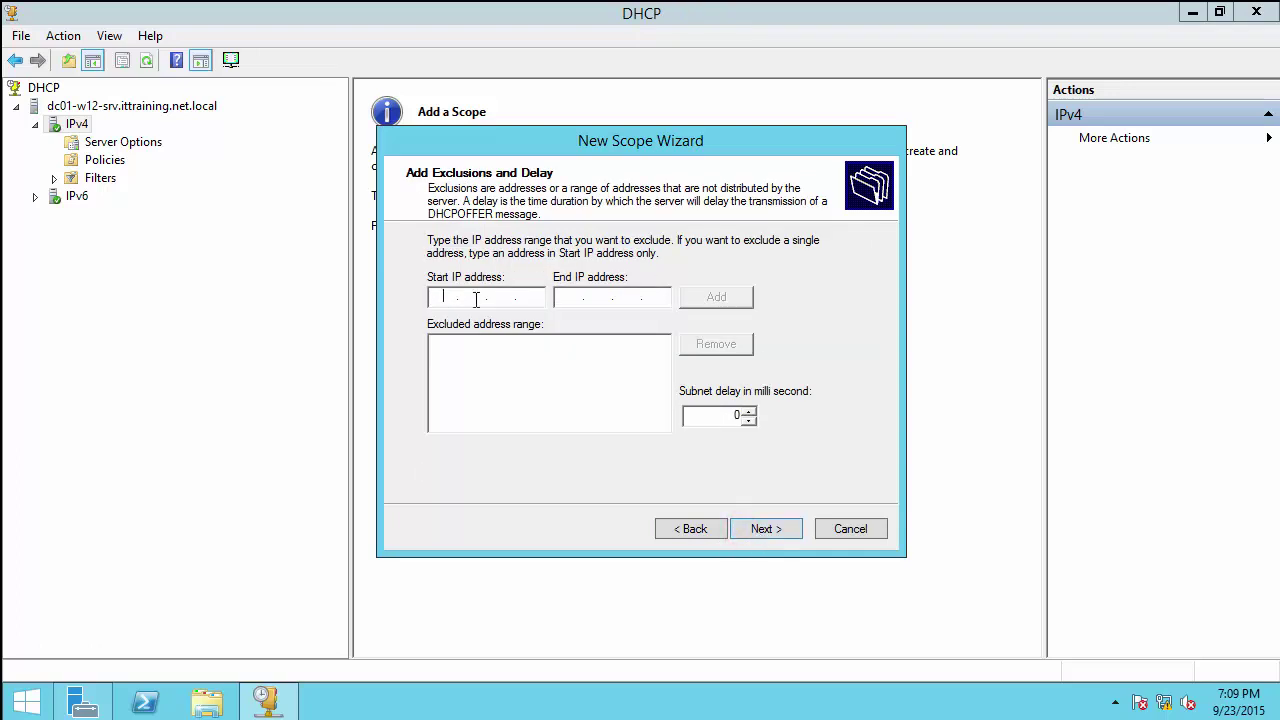
Step: Exclude the address range 10.10.10.110–10.10.10.120 from the scope
{"action": "left_click", "coordinate": [476, 298]}
{"action": "type", "text": "10.10.10.11010.10.10"}
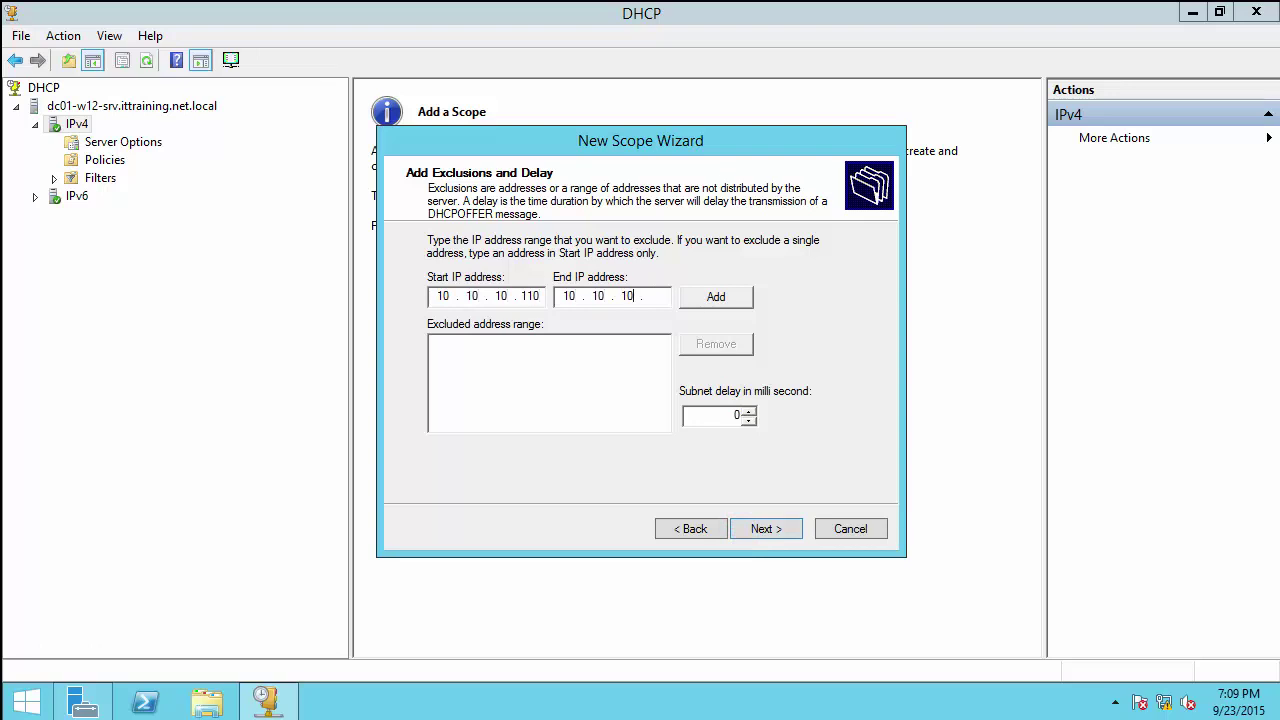
{"action": "type", "text": ".120"}
{"action": "left_click", "coordinate": [715, 297]}
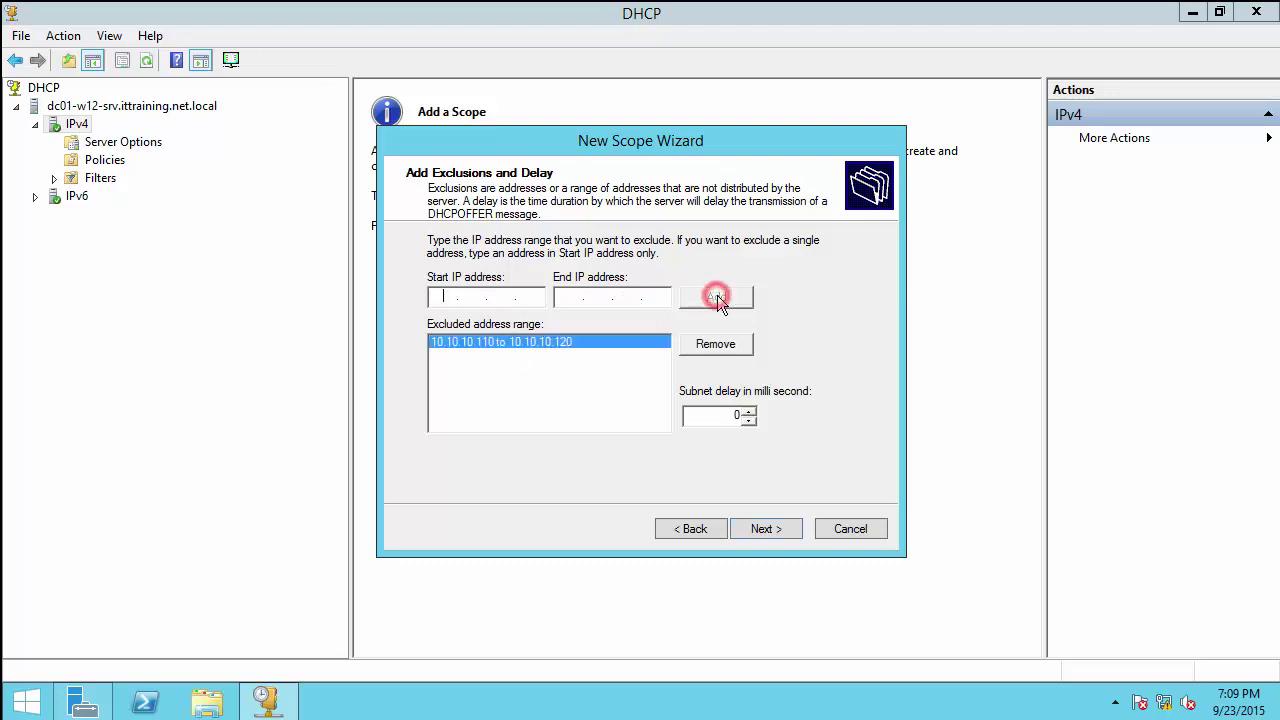
Step: Keep the 8-day lease, defer scope options, and finish the wizard
{"action": "left_click", "coordinate": [776, 533]}
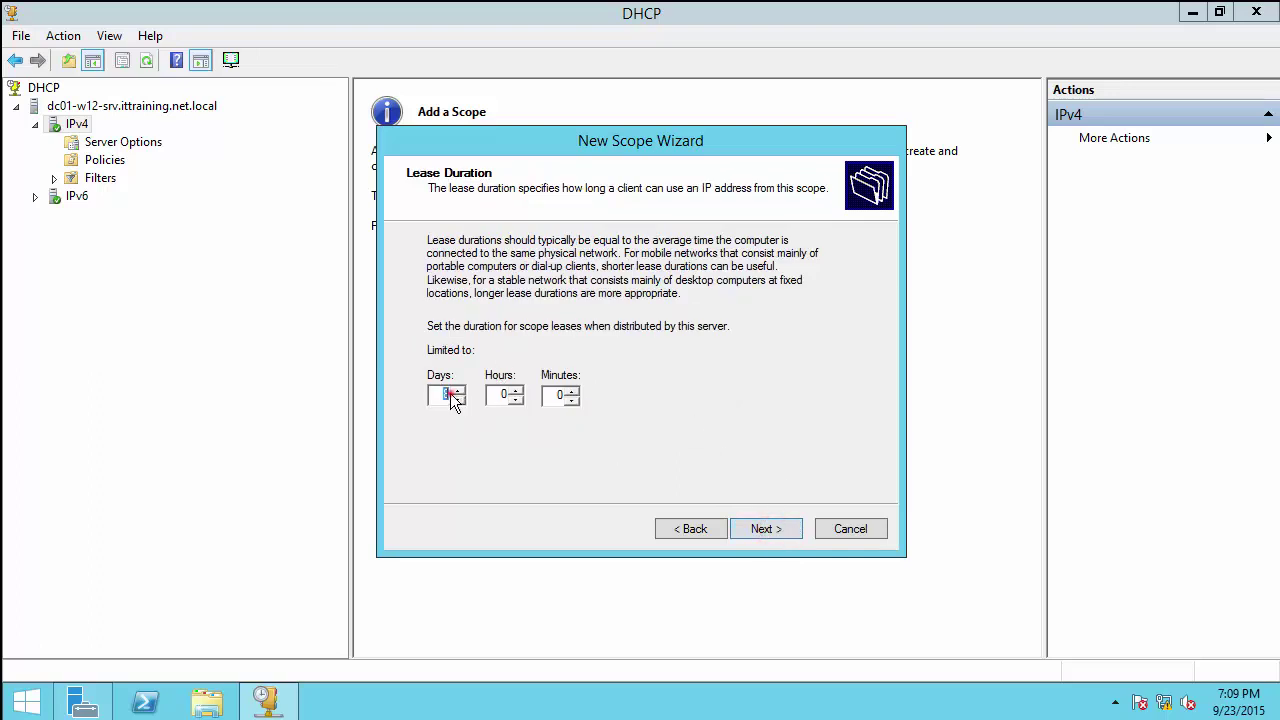
{"action": "left_click", "coordinate": [449, 394]}
{"action": "left_click", "coordinate": [755, 530]}
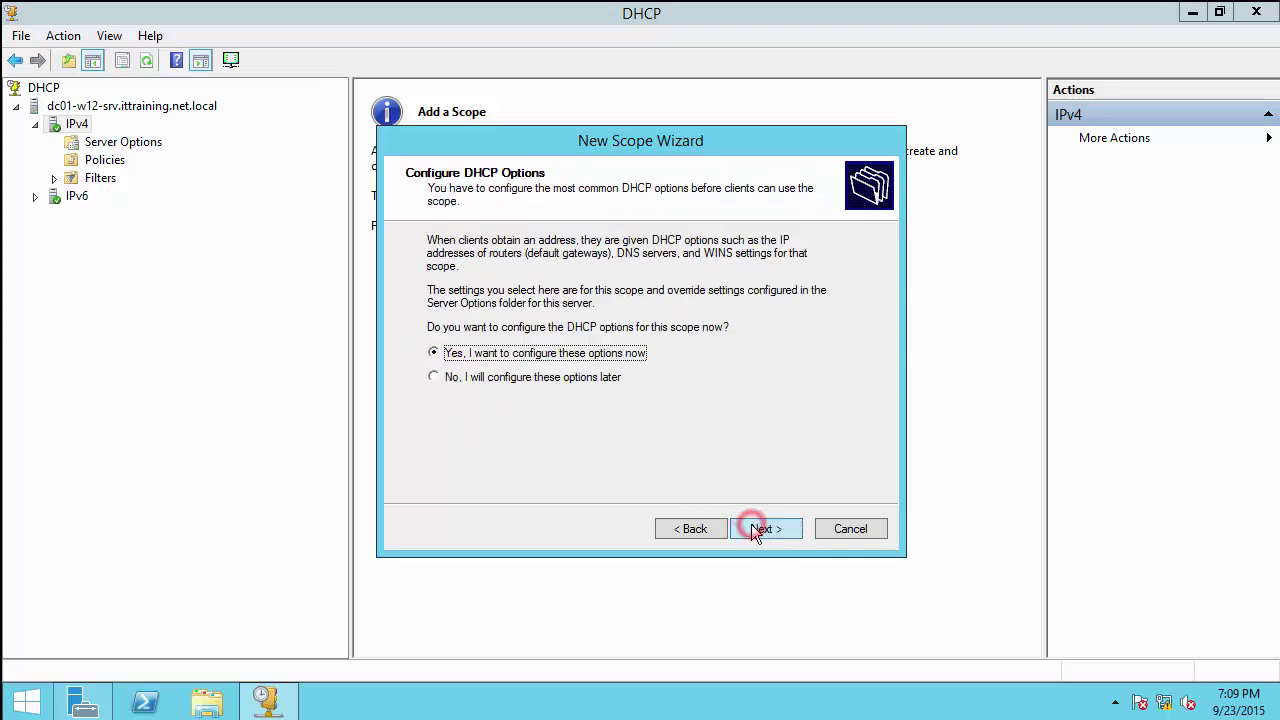
{"action": "left_click", "coordinate": [571, 377]}
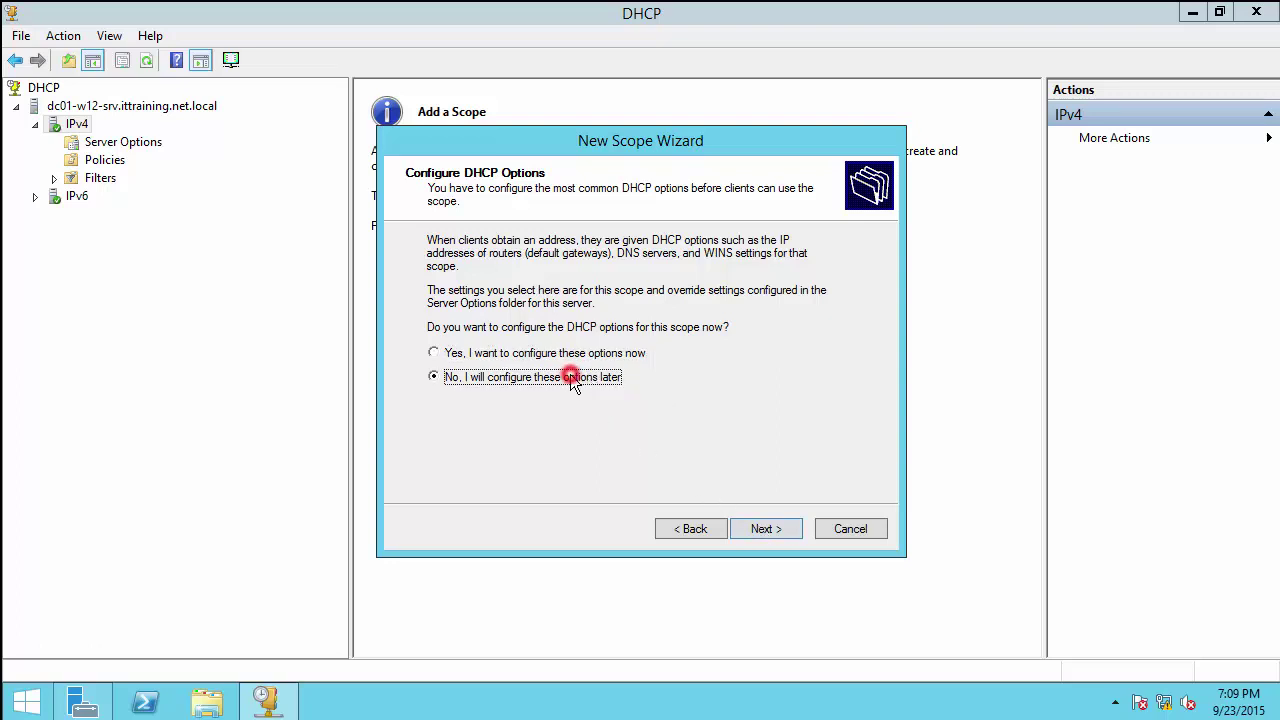
{"action": "left_click", "coordinate": [762, 530]}
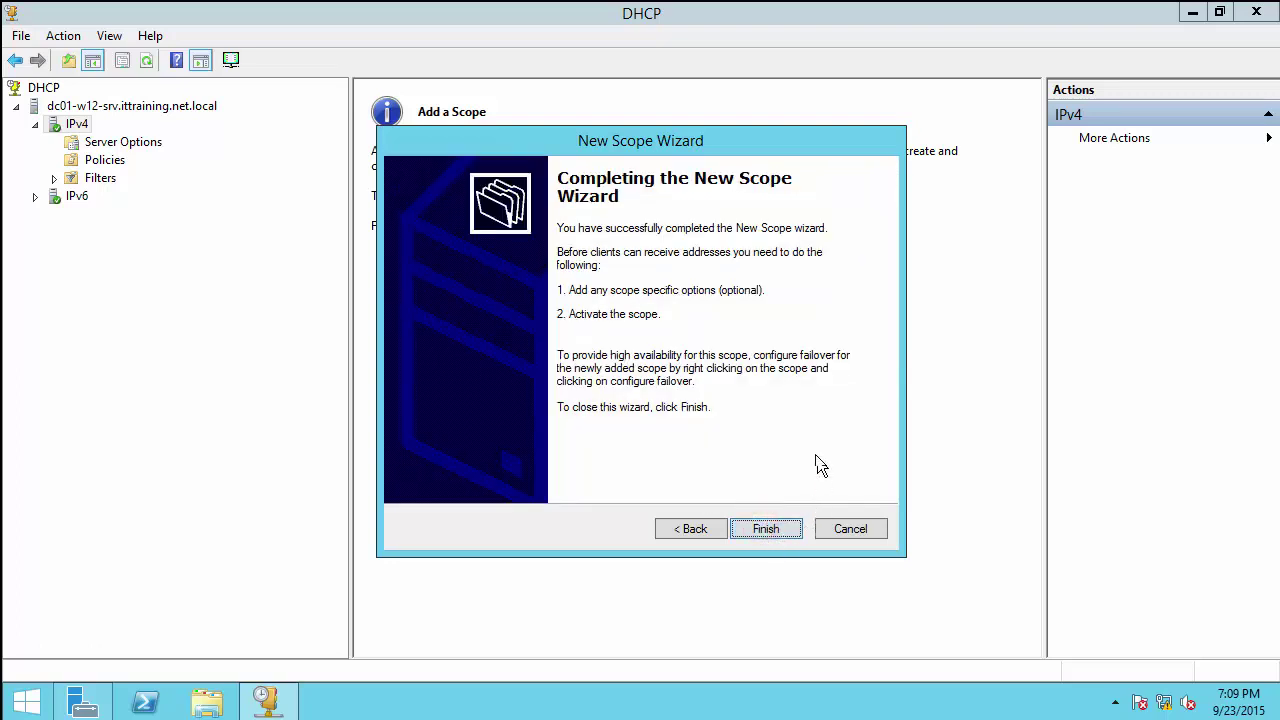
{"action": "left_click", "coordinate": [779, 528]}
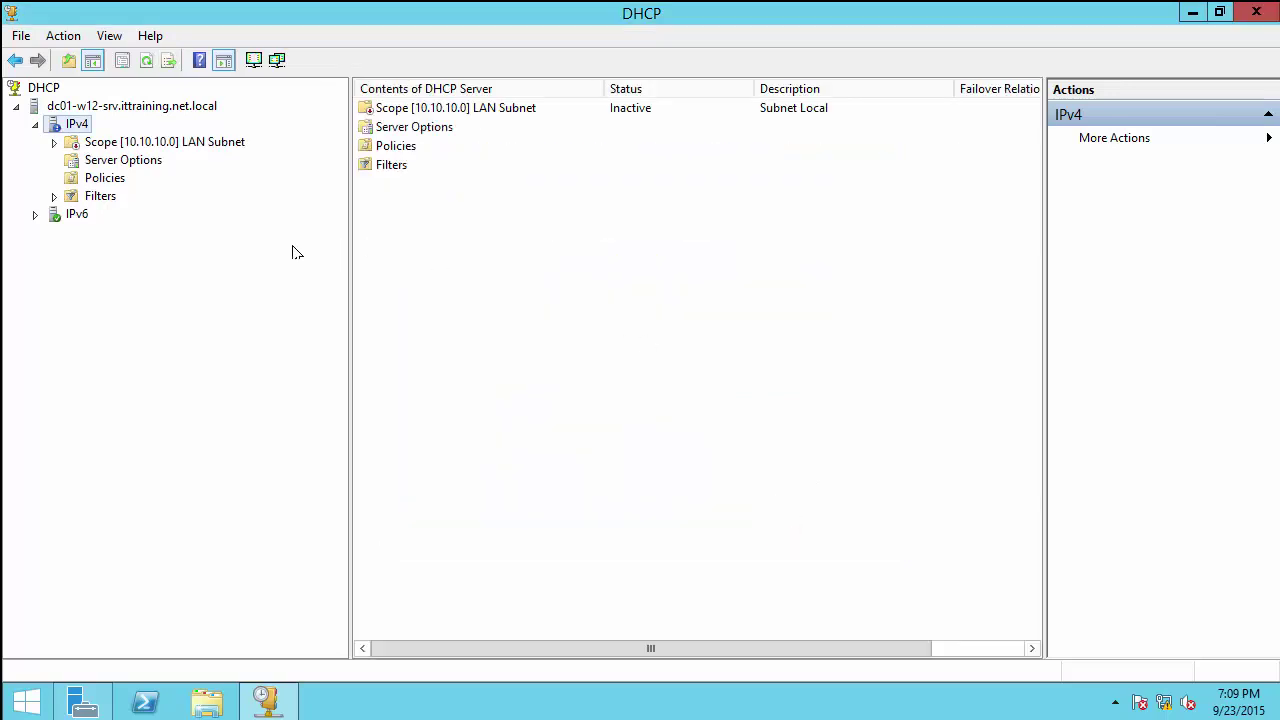
Step: Expand the LAN Subnet scope and activate it
{"action": "left_click", "coordinate": [54, 142]}
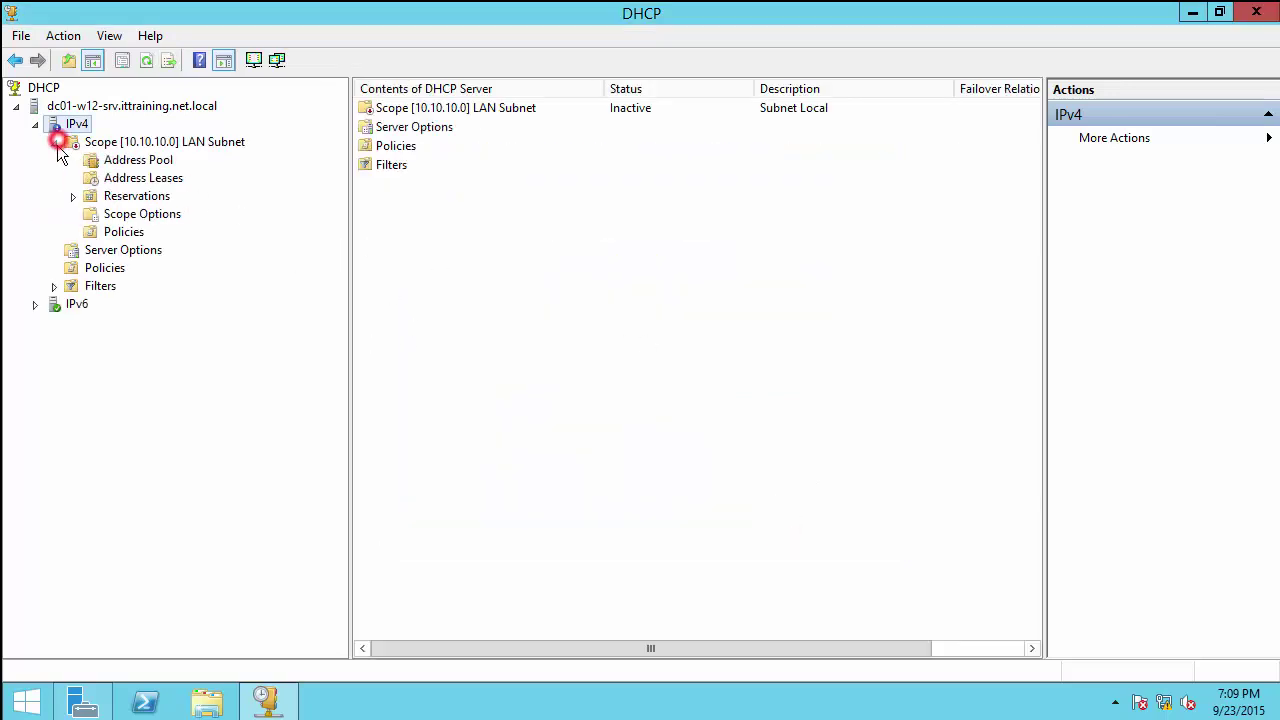
{"action": "left_click", "coordinate": [146, 143]}
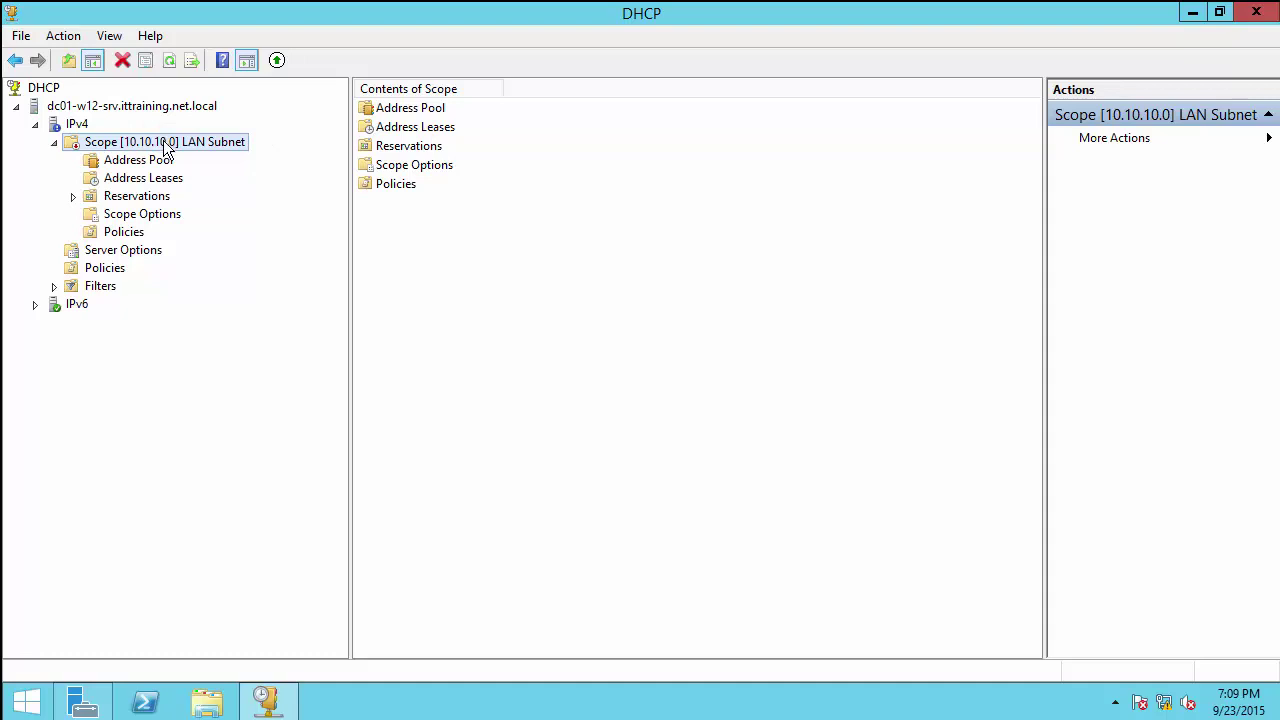
{"action": "right_click", "coordinate": [165, 147]}
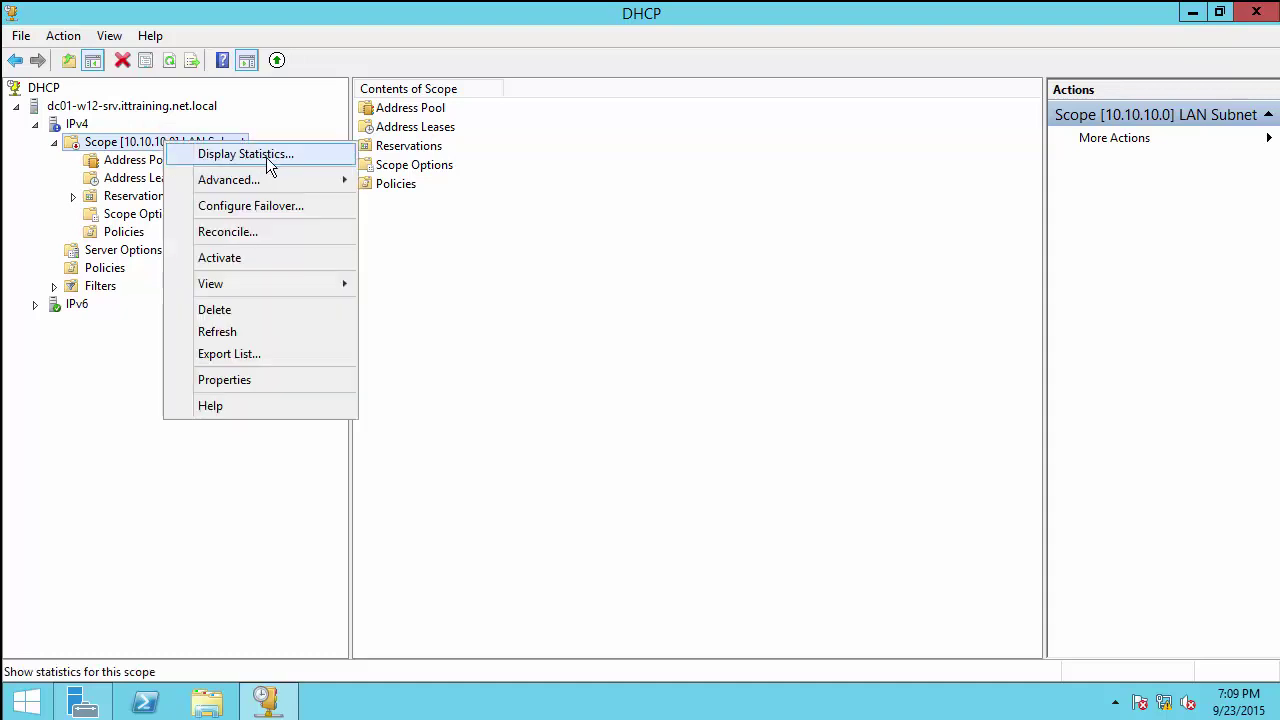
{"action": "left_click", "coordinate": [238, 258]}
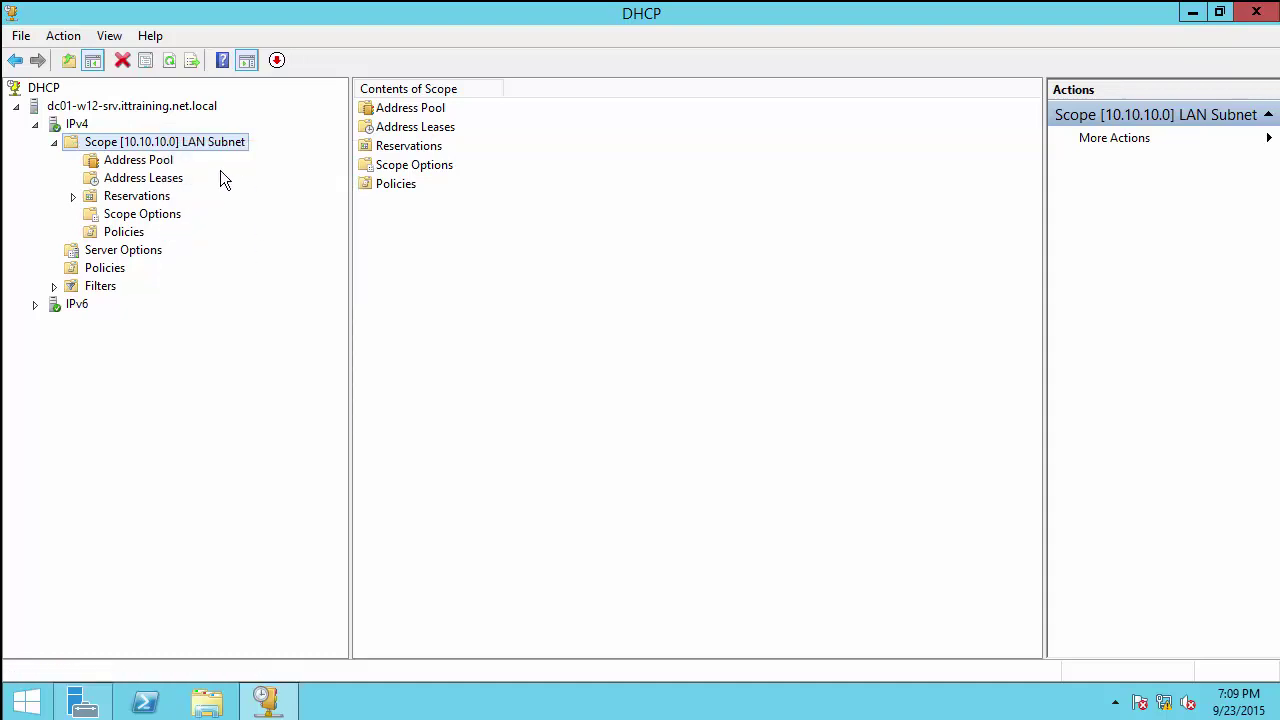
Step: Check the scope's address pool, then bring up Configure Options for its scope options
{"action": "left_click", "coordinate": [145, 161]}
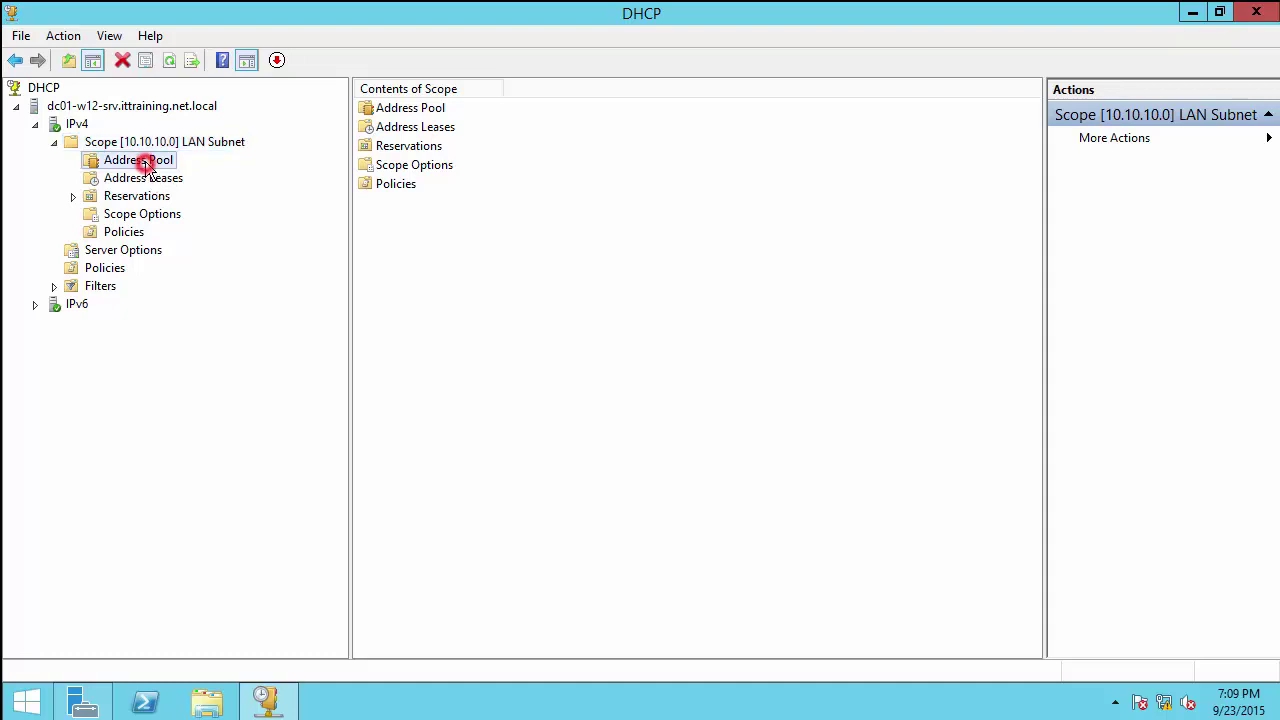
{"action": "left_click", "coordinate": [146, 216]}
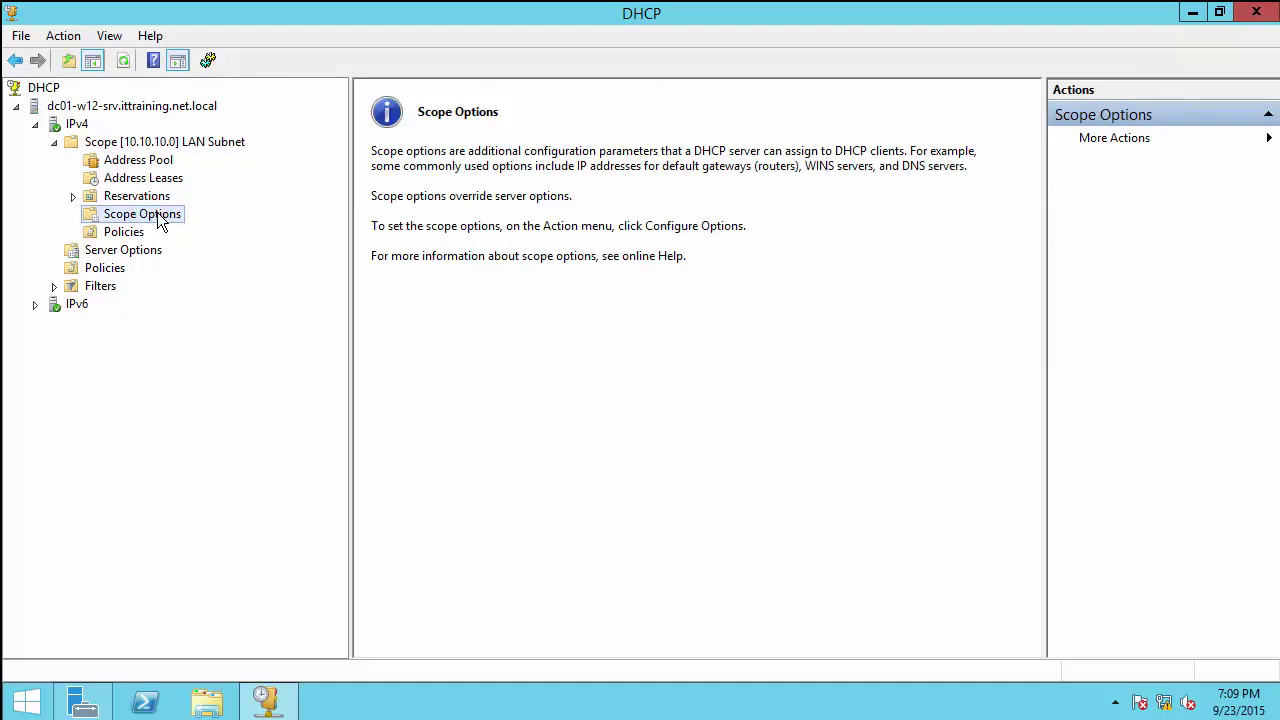
{"action": "right_click", "coordinate": [157, 216]}
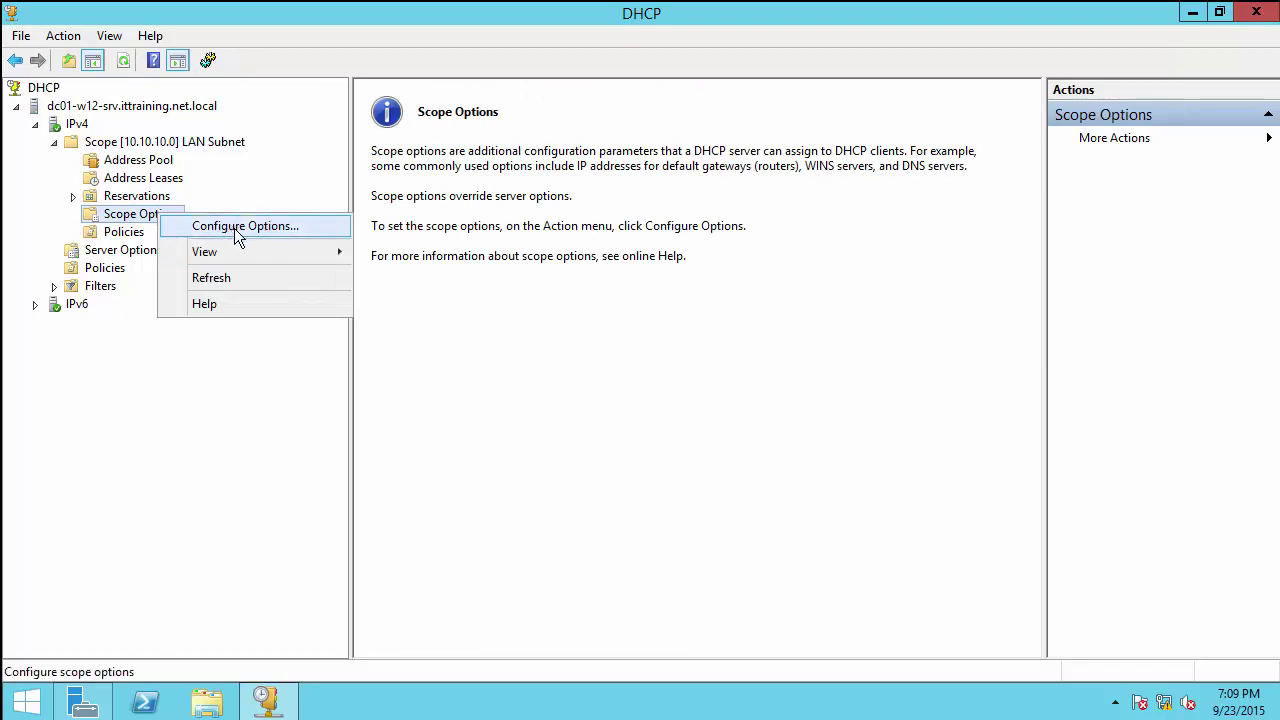
{"action": "left_click", "coordinate": [234, 228]}
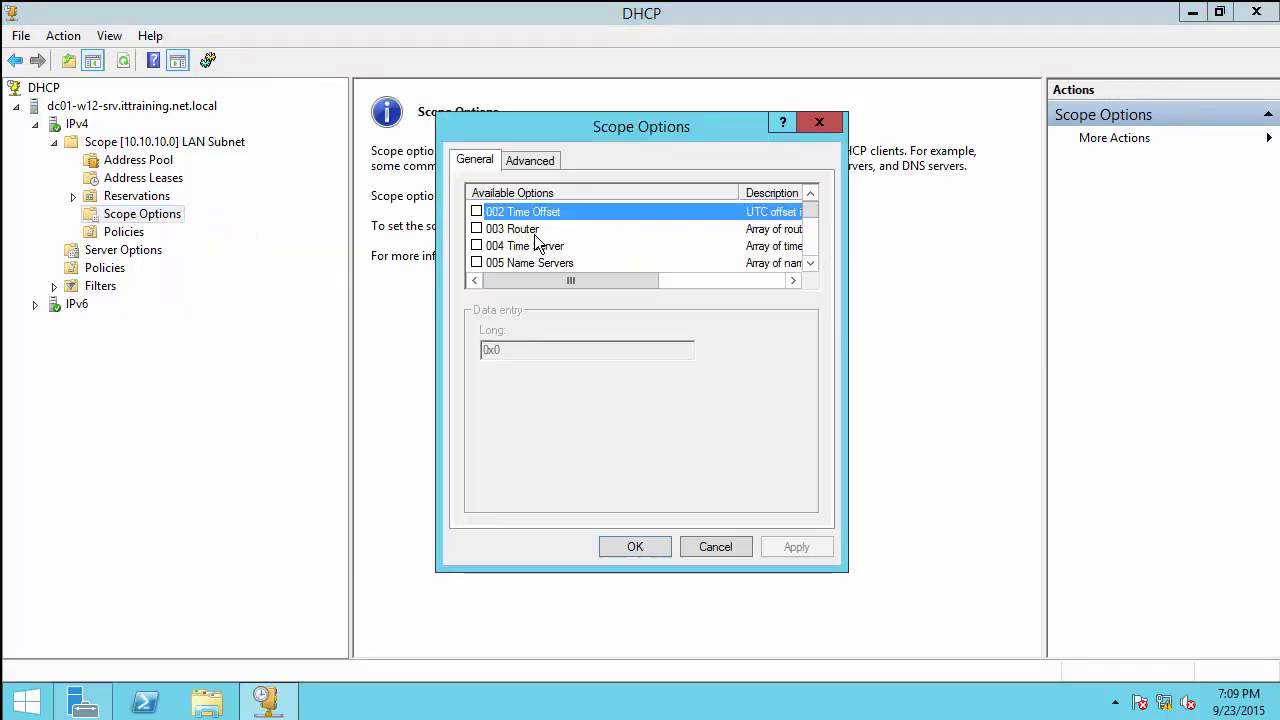
Step: Set the 003 Router to 10.10.10.118 and the 004 Time Server to 172.100.100.111
{"action": "left_click", "coordinate": [476, 229]}
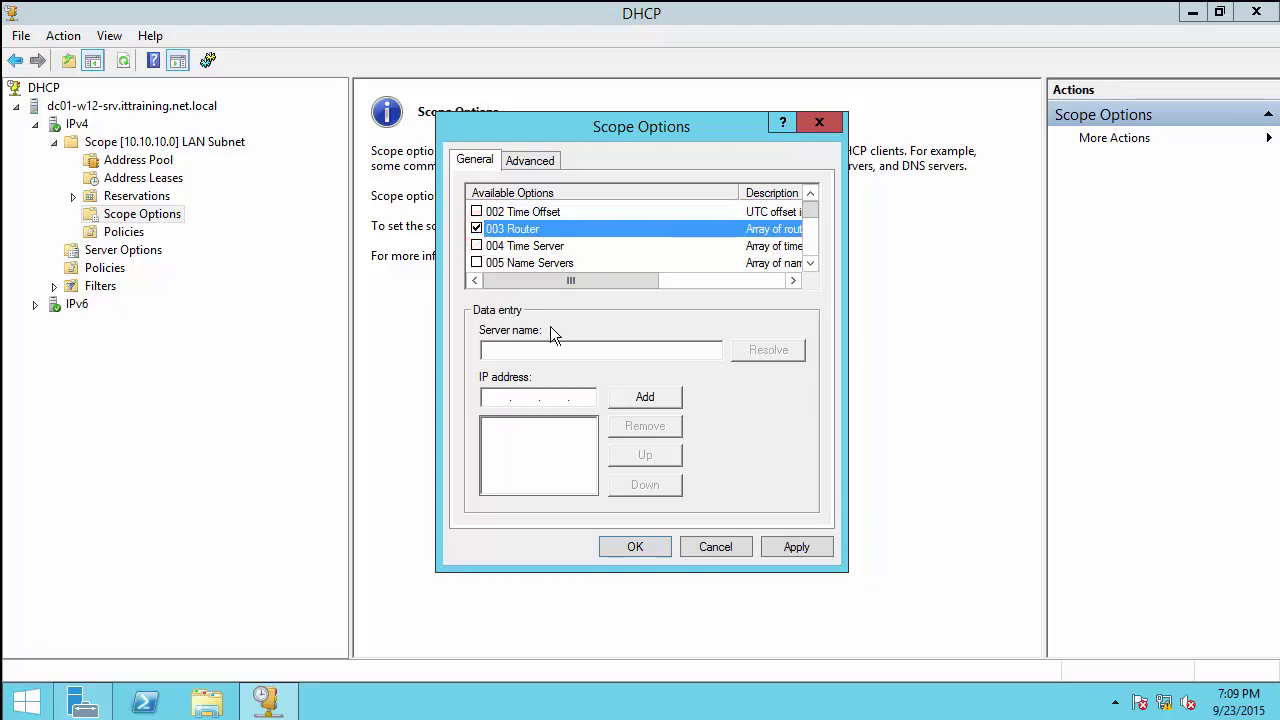
{"action": "left_click", "coordinate": [491, 396]}
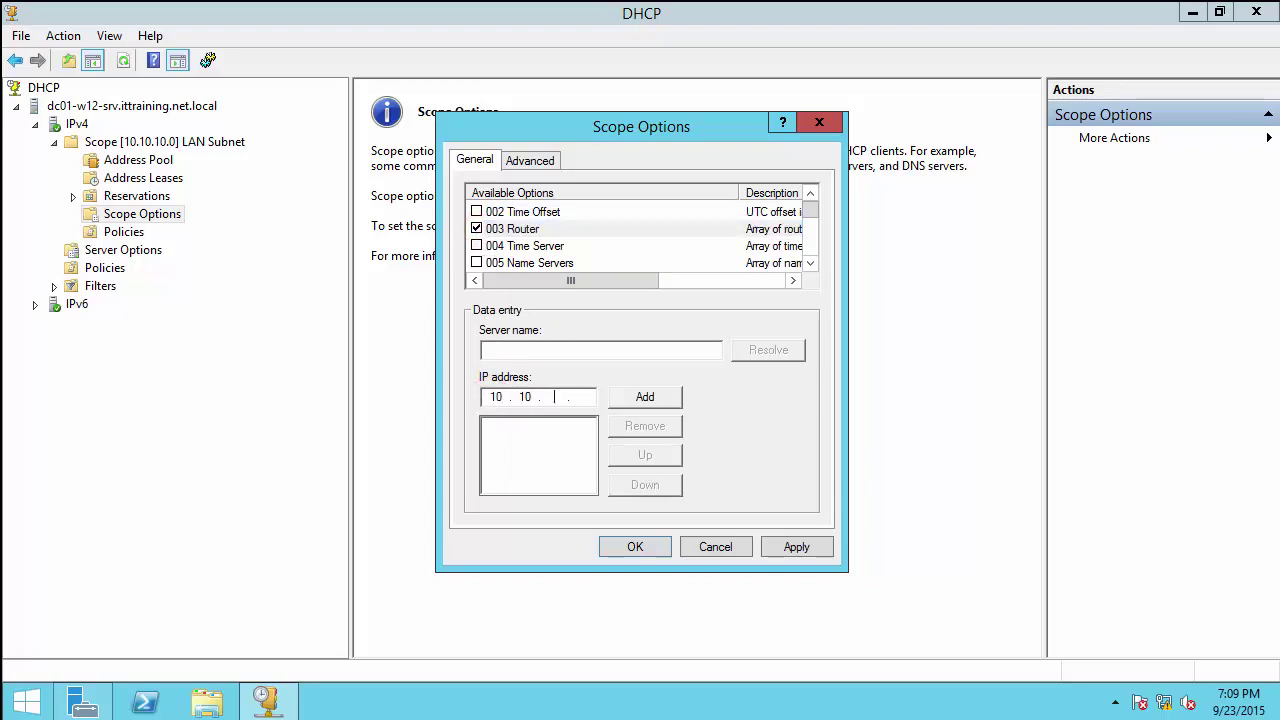
{"action": "type", "text": "10.10.10.118"}
{"action": "left_click", "coordinate": [650, 398]}
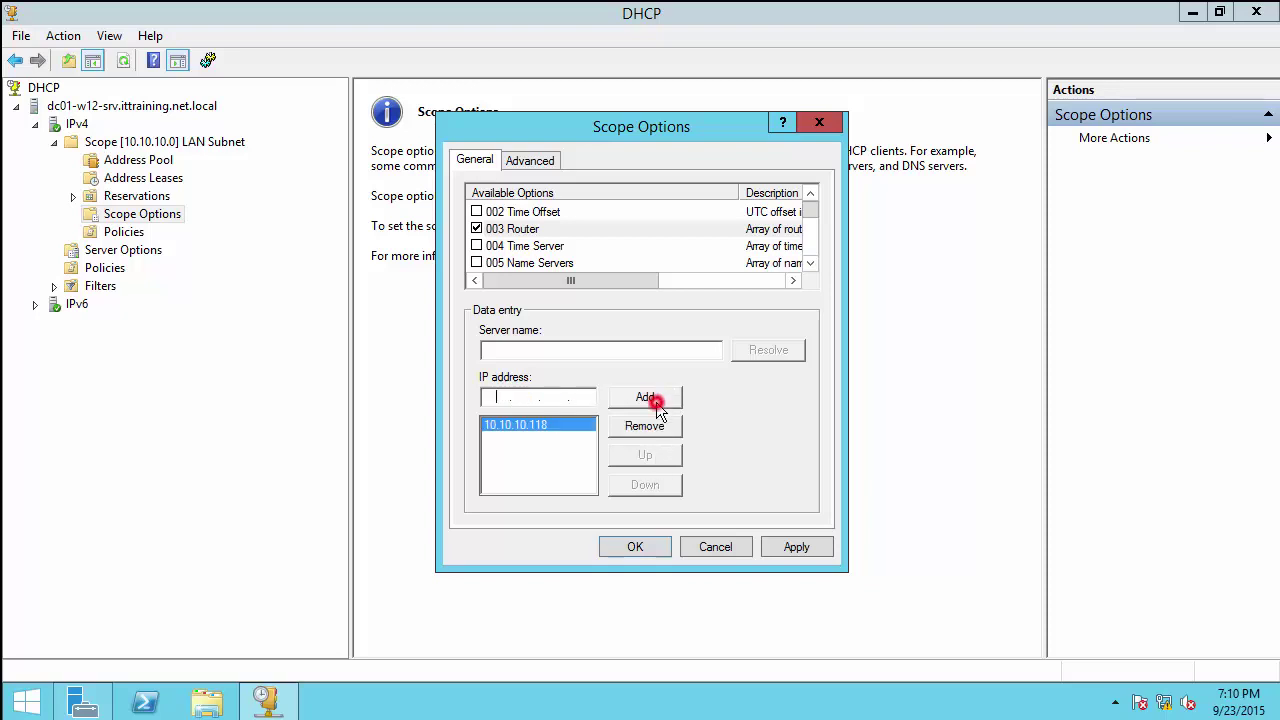
{"action": "left_click", "coordinate": [477, 246]}
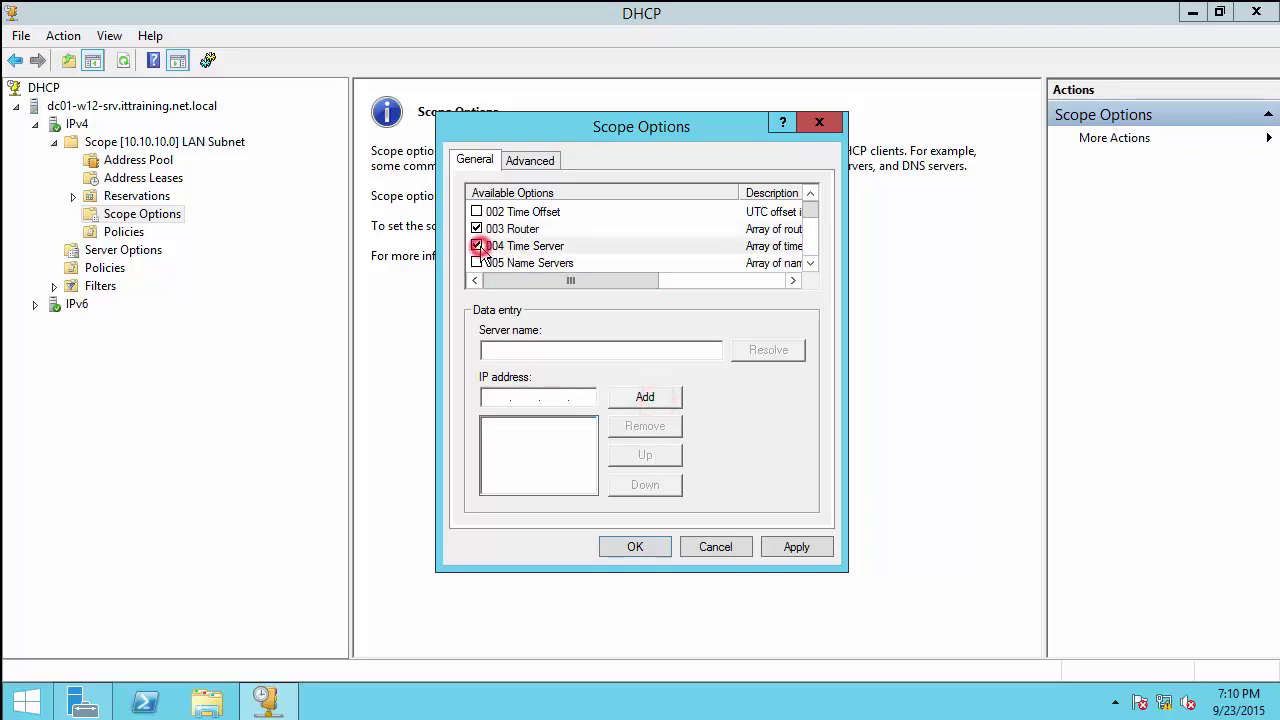
{"action": "left_click", "coordinate": [530, 398]}
{"action": "type", "text": "172 . 100 . 100 . "}
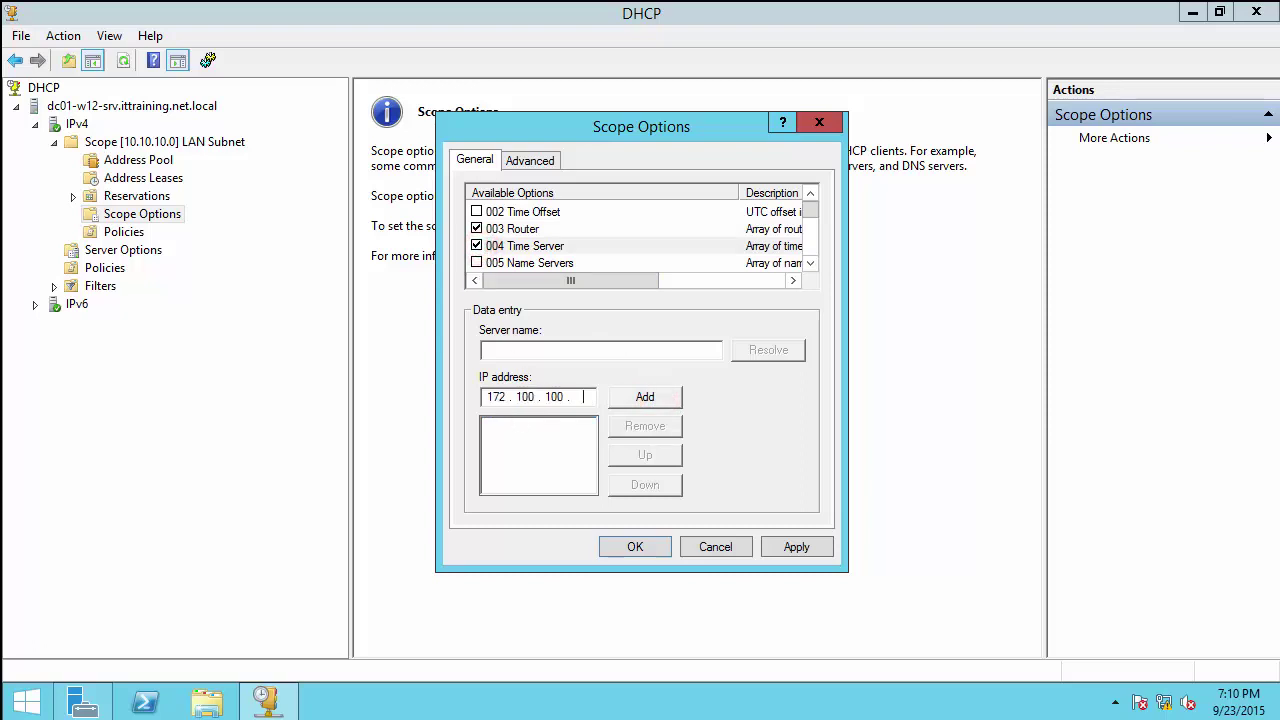
{"action": "type", "text": "111"}
{"action": "left_click", "coordinate": [645, 398]}
Step: Set the 005 Name Servers and 006 DNS Servers options to 172.100.100.111
{"action": "left_click", "coordinate": [585, 263]}
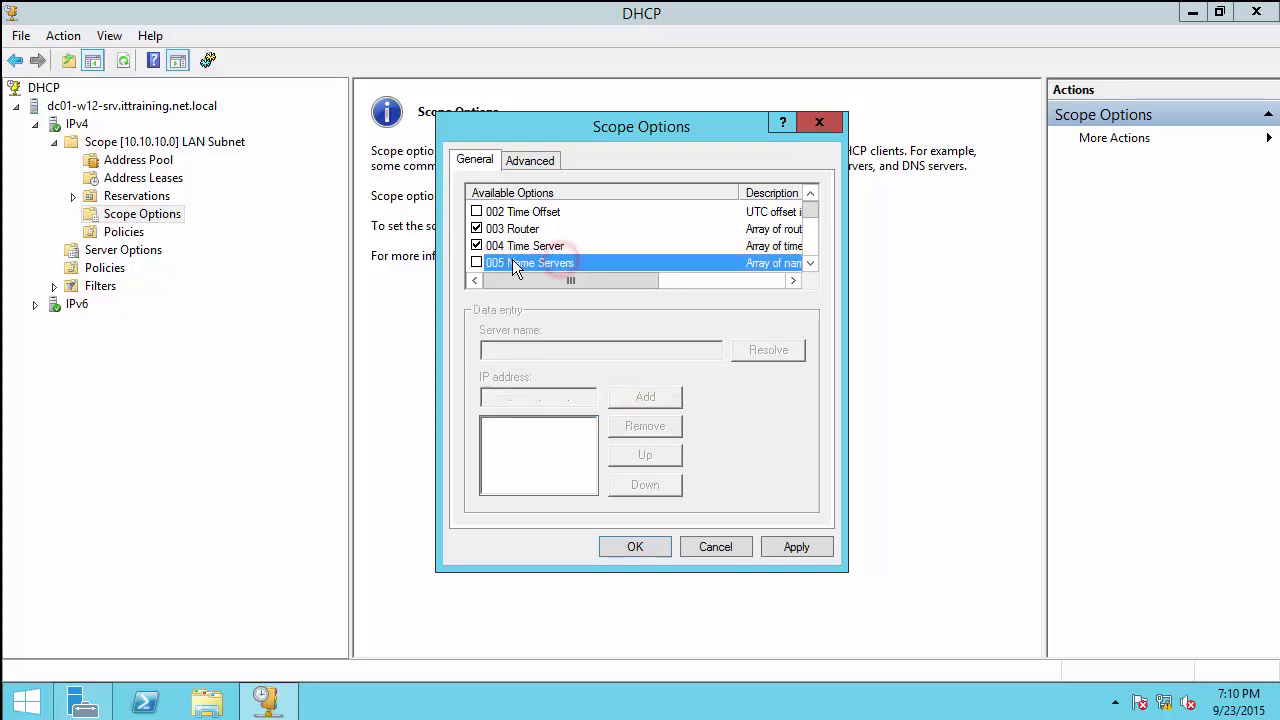
{"action": "left_click", "coordinate": [477, 263]}
{"action": "left_click", "coordinate": [492, 396]}
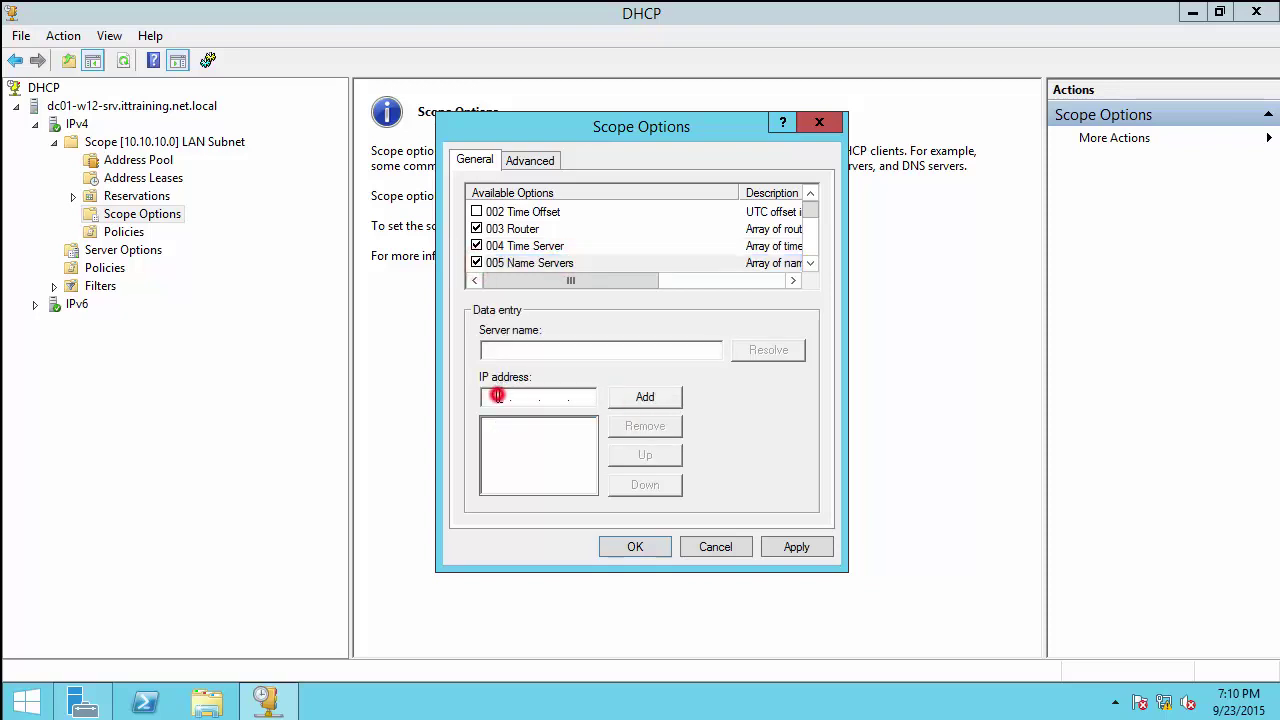
{"action": "type", "text": "172 . 100 . 100 . 111"}
{"action": "left_click", "coordinate": [655, 397]}
{"action": "left_click", "coordinate": [809, 265]}
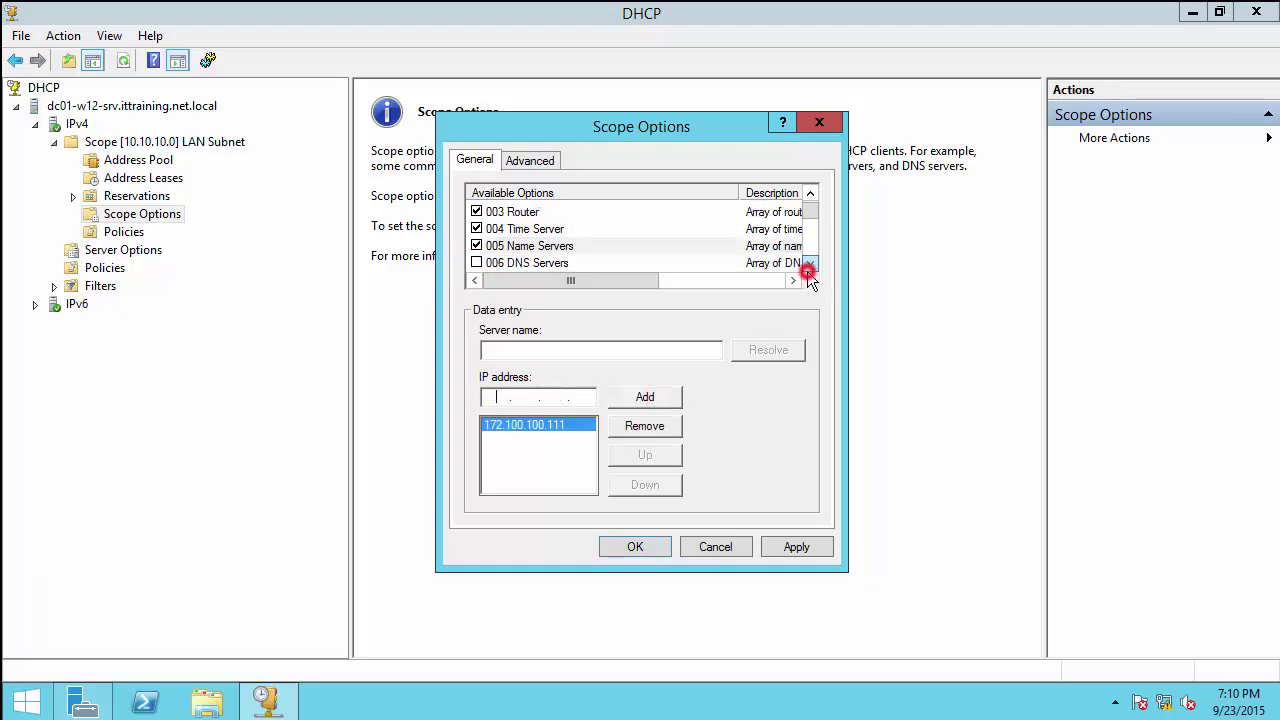
{"action": "left_click", "coordinate": [809, 266]}
{"action": "left_click", "coordinate": [476, 246]}
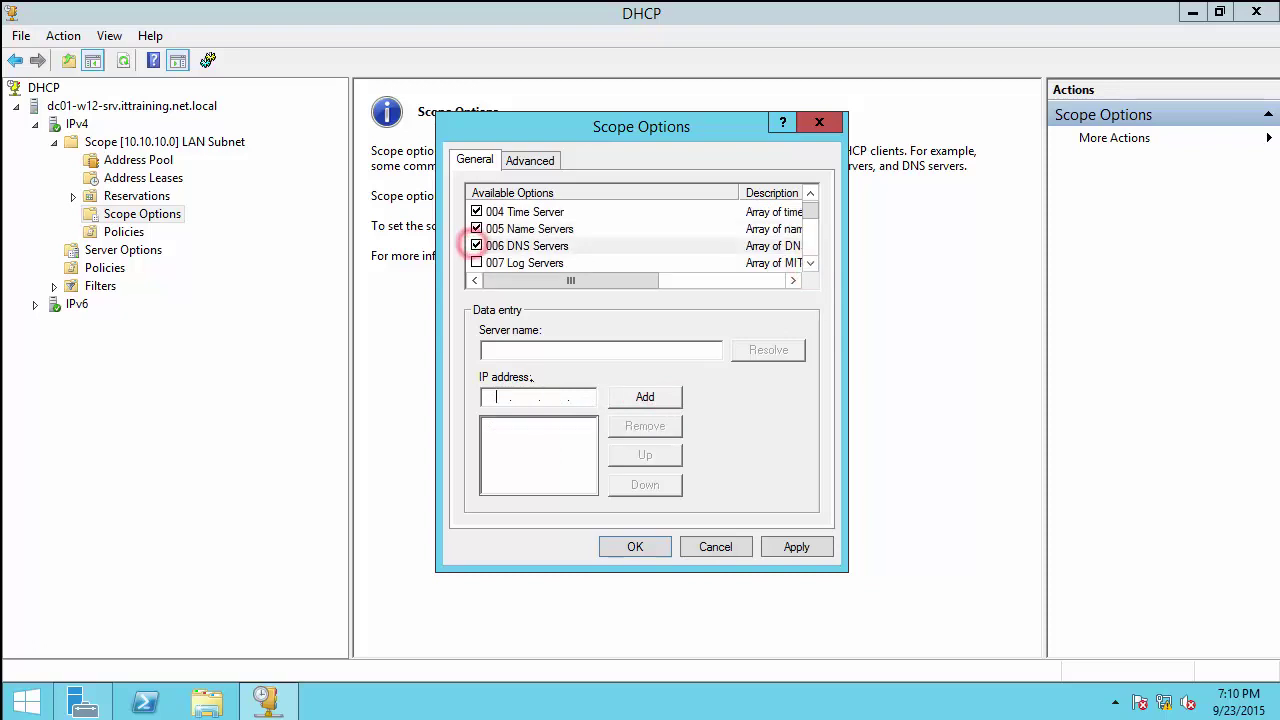
{"action": "left_click", "coordinate": [499, 396]}
{"action": "type", "text": "172 . 100 . 100 . 111"}
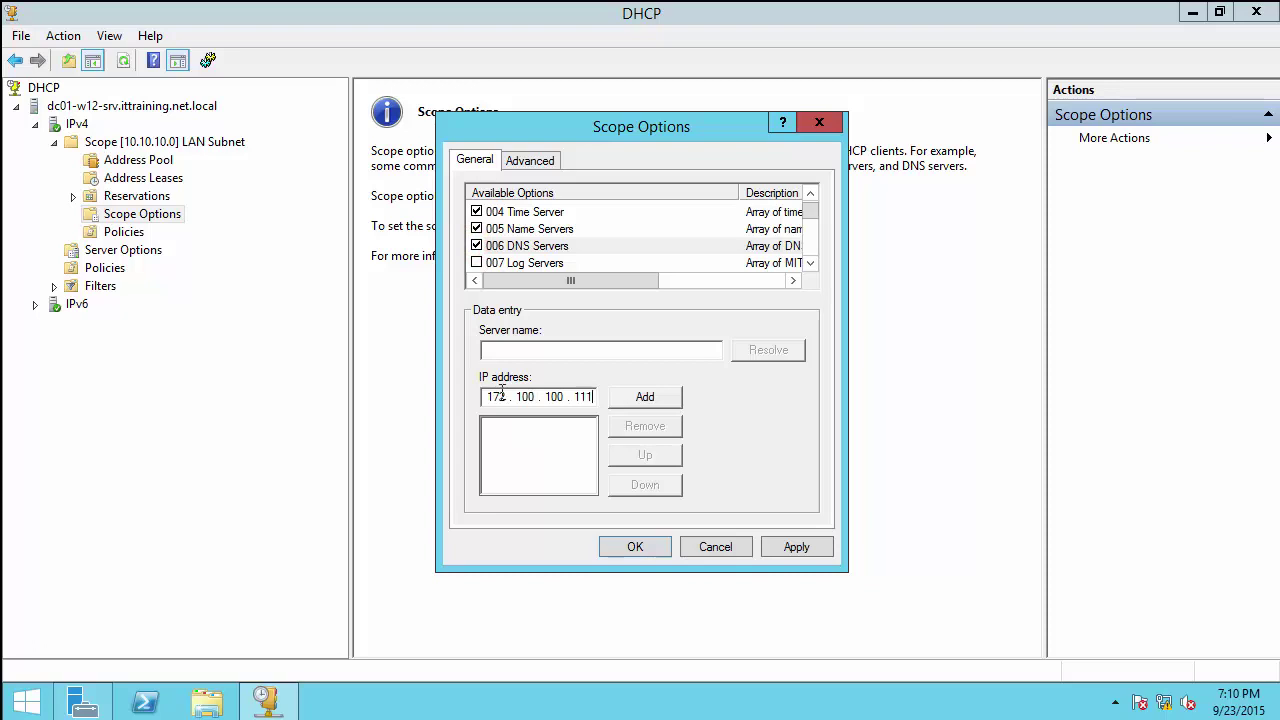
{"action": "left_click", "coordinate": [645, 396]}
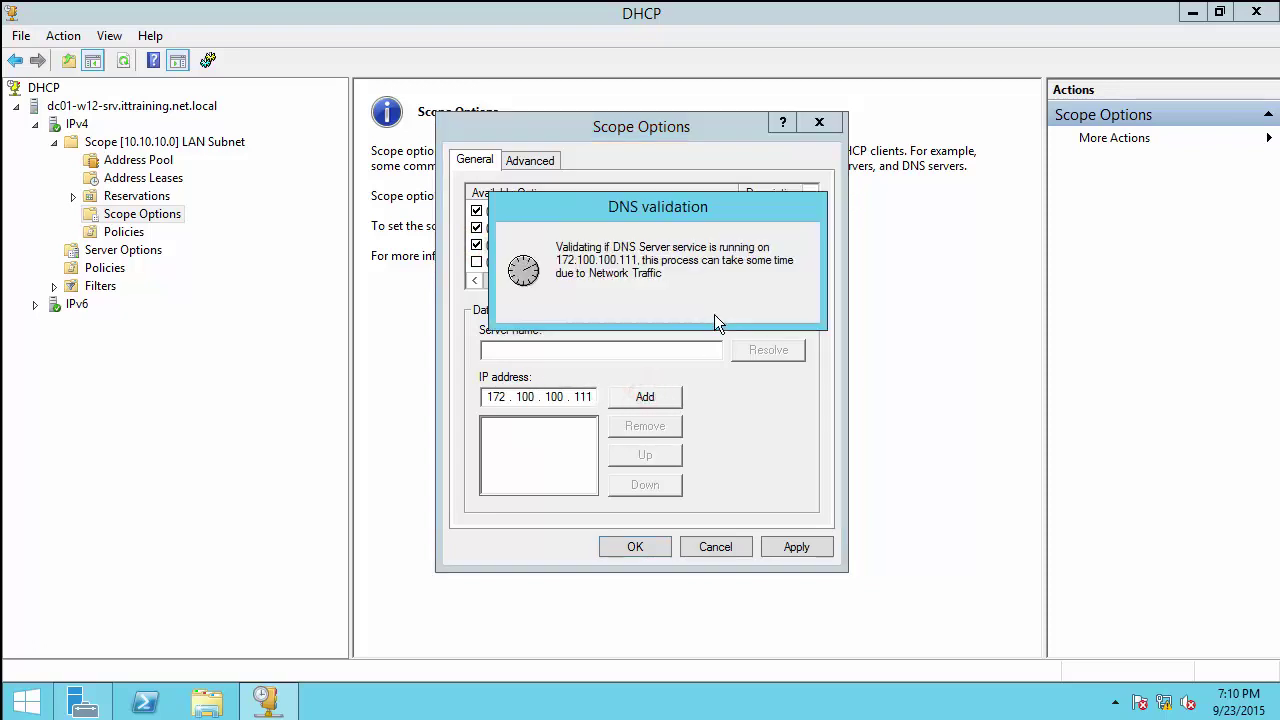
Step: Enable the 015 DNS Domain Name option and enter ITTraining.net.local
{"action": "left_click", "coordinate": [808, 264]}
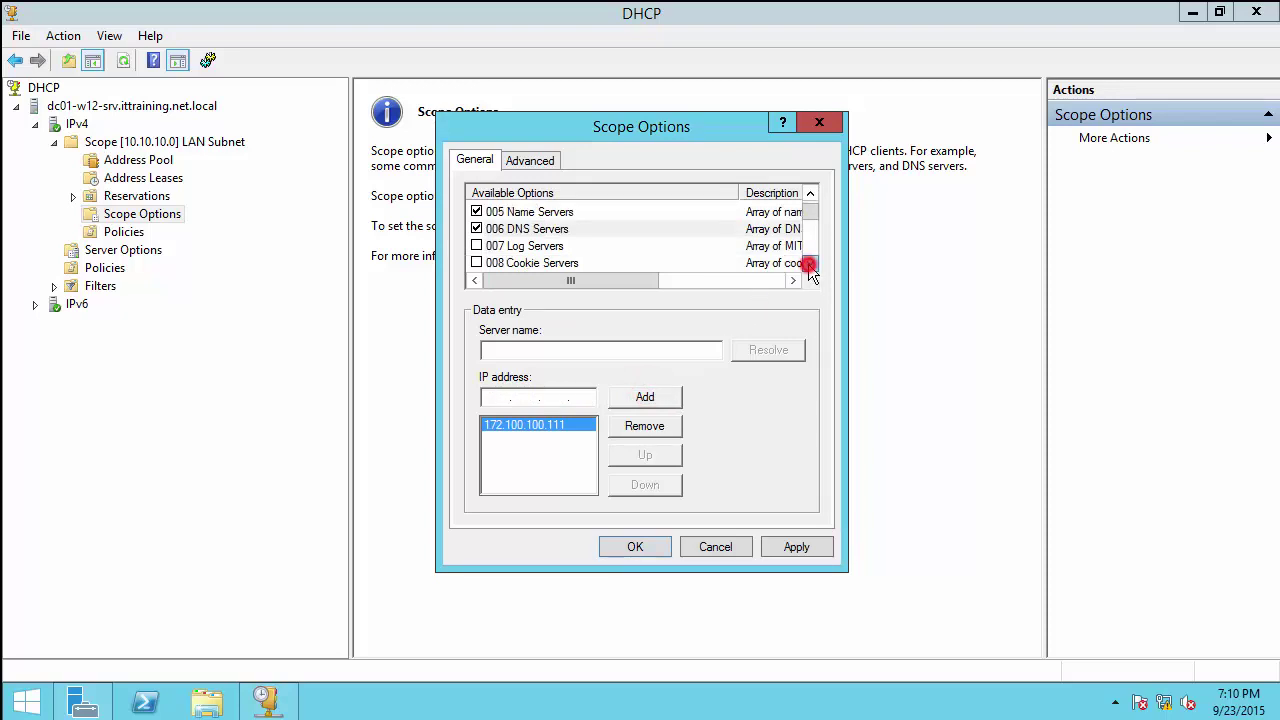
{"action": "left_click", "coordinate": [808, 264]}
{"action": "left_click", "coordinate": [808, 264]}
{"action": "left_click", "coordinate": [808, 264]}
{"action": "left_click", "coordinate": [808, 264]}
{"action": "left_click", "coordinate": [808, 264]}
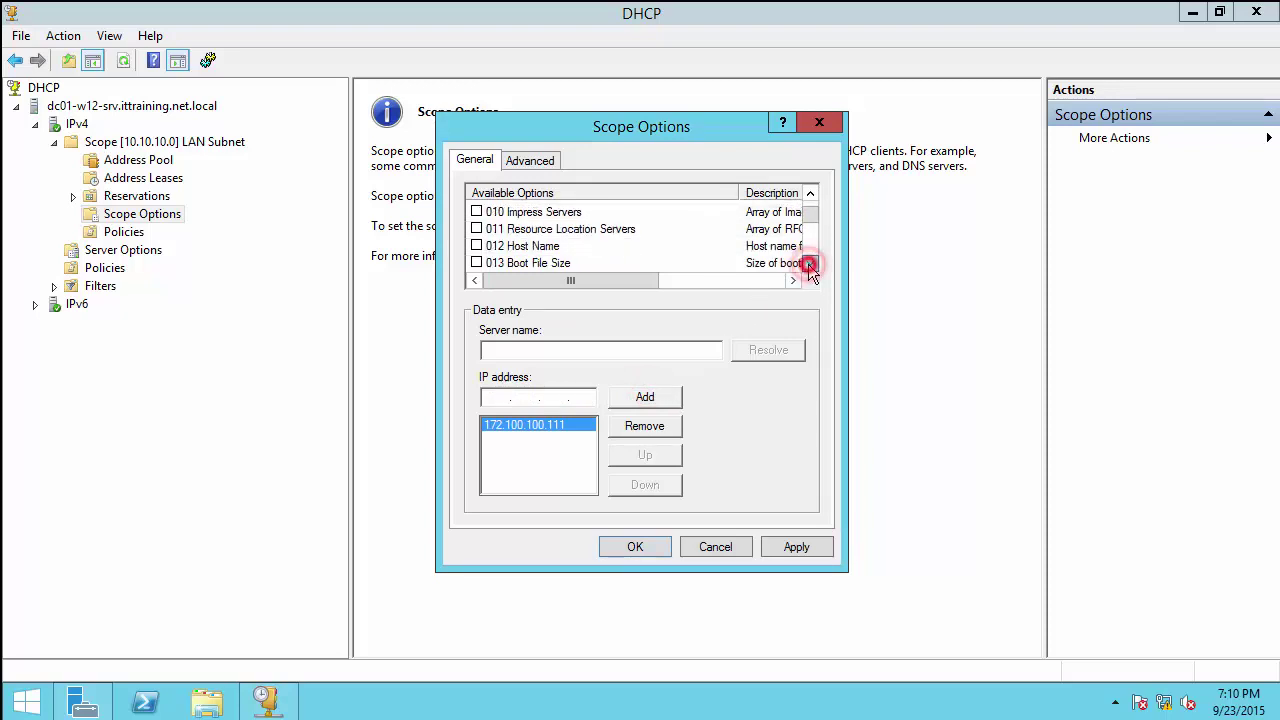
{"action": "left_click", "coordinate": [808, 264]}
{"action": "left_click", "coordinate": [808, 264]}
{"action": "left_click", "coordinate": [810, 264]}
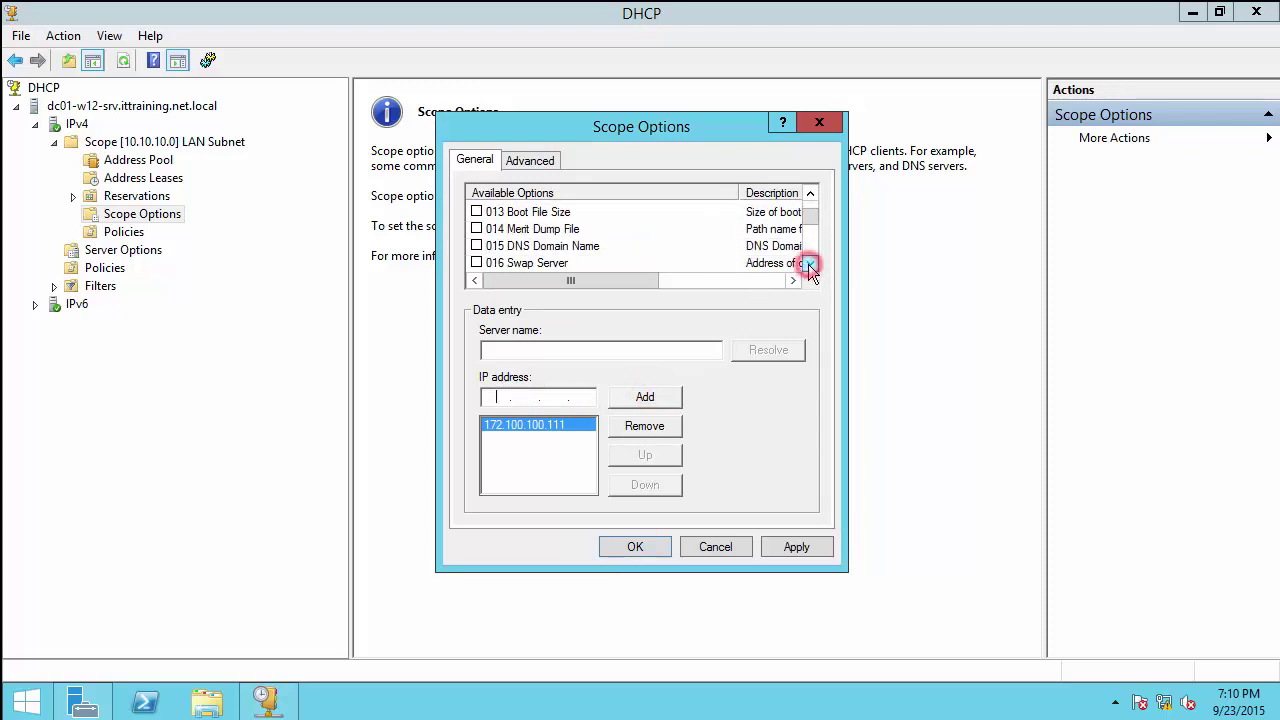
{"action": "left_click", "coordinate": [476, 245]}
{"action": "left_click", "coordinate": [520, 347]}
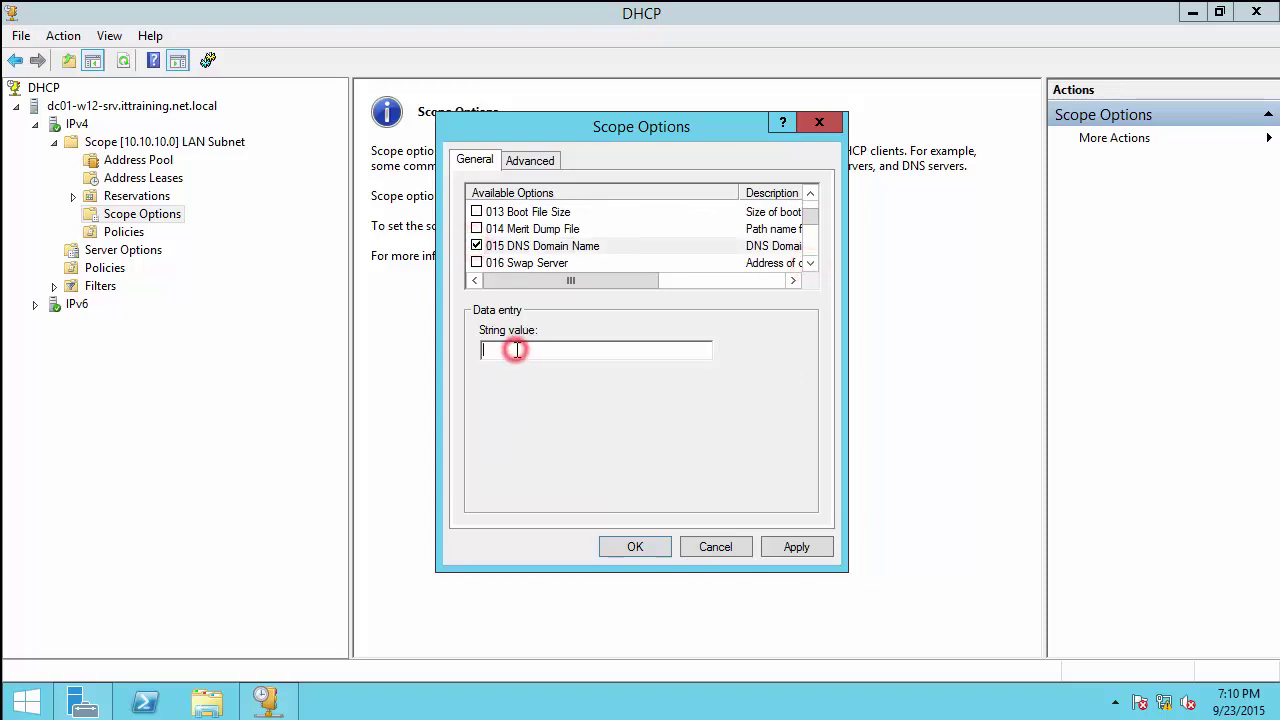
{"action": "type", "text": "ITTraoi"}
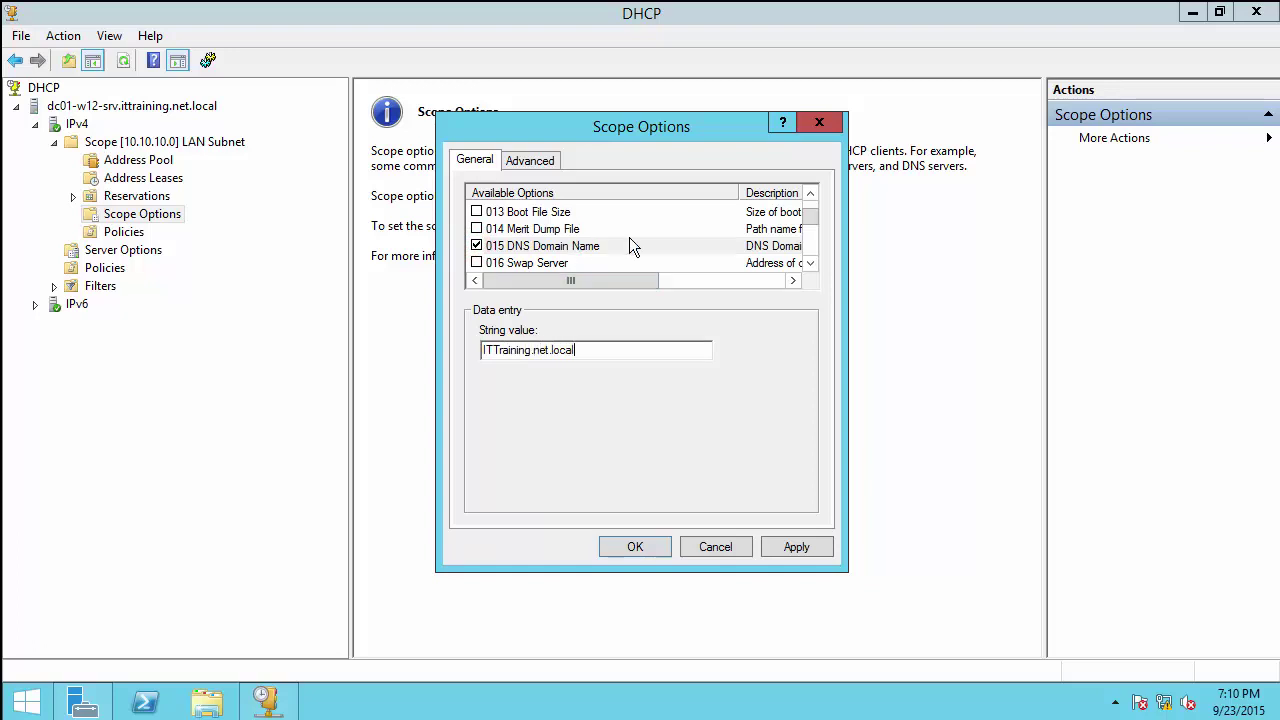
Step: Enable the 042 NTP Servers option and add 172.100.100.111
{"action": "left_click", "coordinate": [808, 263]}
{"action": "left_click", "coordinate": [808, 263]}
{"action": "left_click", "coordinate": [808, 263]}
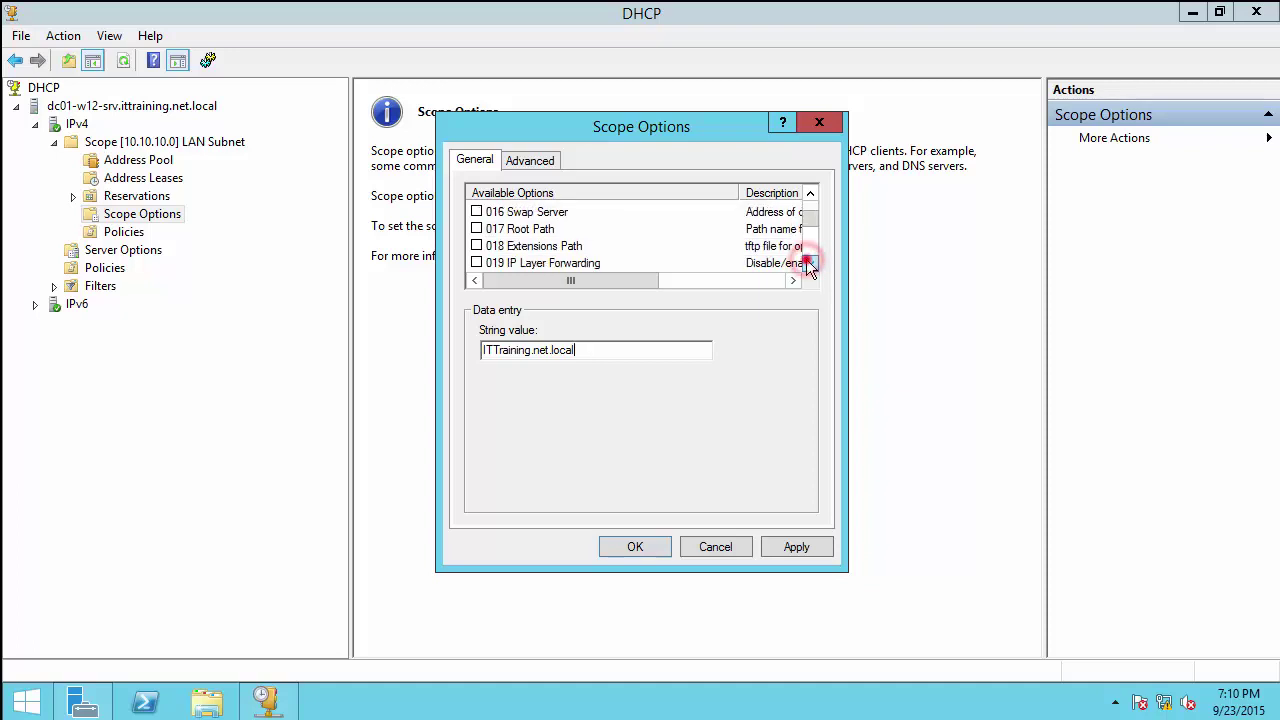
{"action": "left_click", "coordinate": [808, 263]}
{"action": "left_click", "coordinate": [808, 263]}
{"action": "left_click", "coordinate": [808, 263]}
{"action": "left_click", "coordinate": [808, 263]}
{"action": "left_click", "coordinate": [808, 263]}
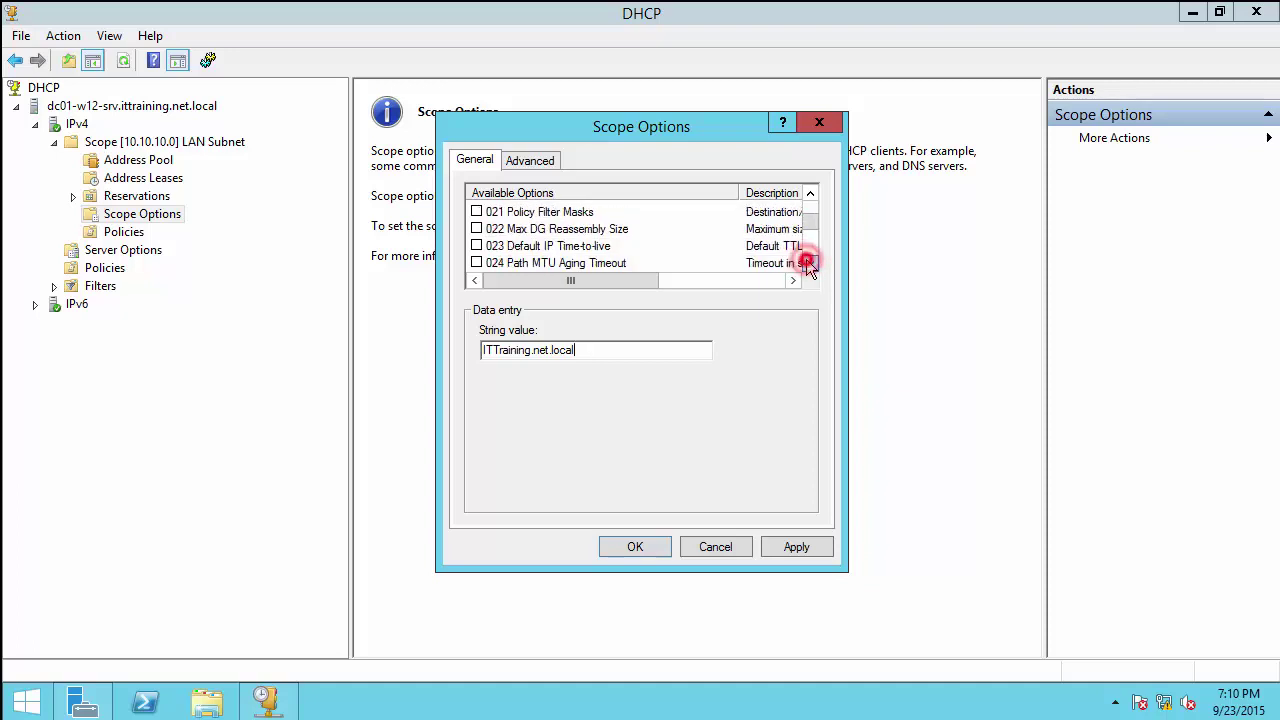
{"action": "left_click", "coordinate": [808, 263]}
{"action": "left_click", "coordinate": [808, 263]}
{"action": "left_click", "coordinate": [808, 263]}
{"action": "left_click", "coordinate": [808, 263]}
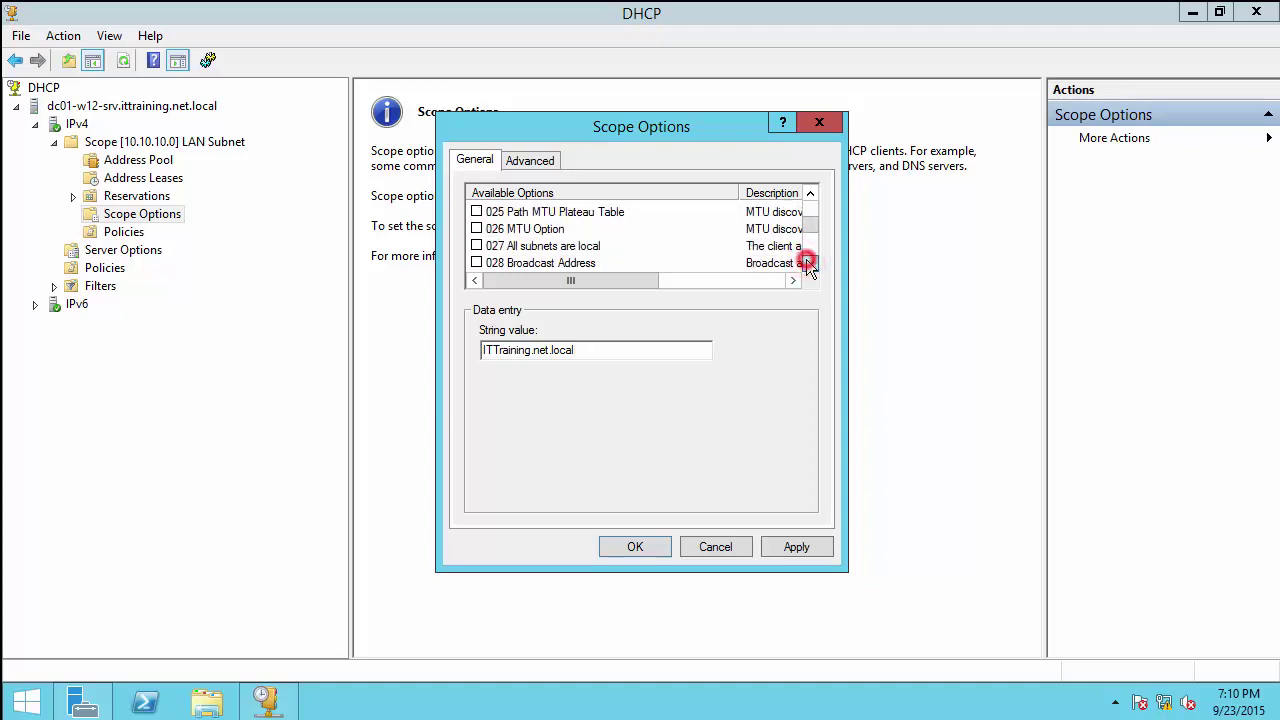
{"action": "left_click", "coordinate": [808, 263]}
{"action": "left_click", "coordinate": [808, 263]}
{"action": "left_click", "coordinate": [808, 263]}
{"action": "left_click", "coordinate": [808, 263]}
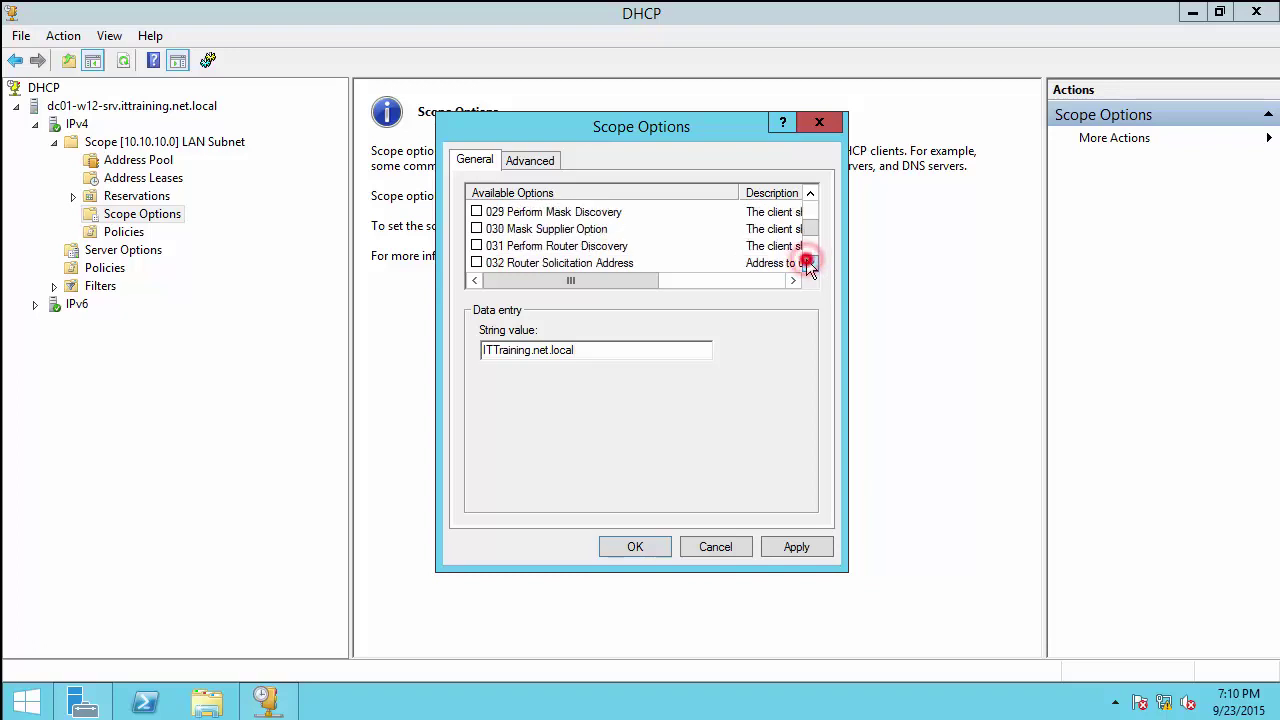
{"action": "left_click", "coordinate": [808, 263]}
{"action": "left_click", "coordinate": [808, 263]}
{"action": "left_click", "coordinate": [808, 263]}
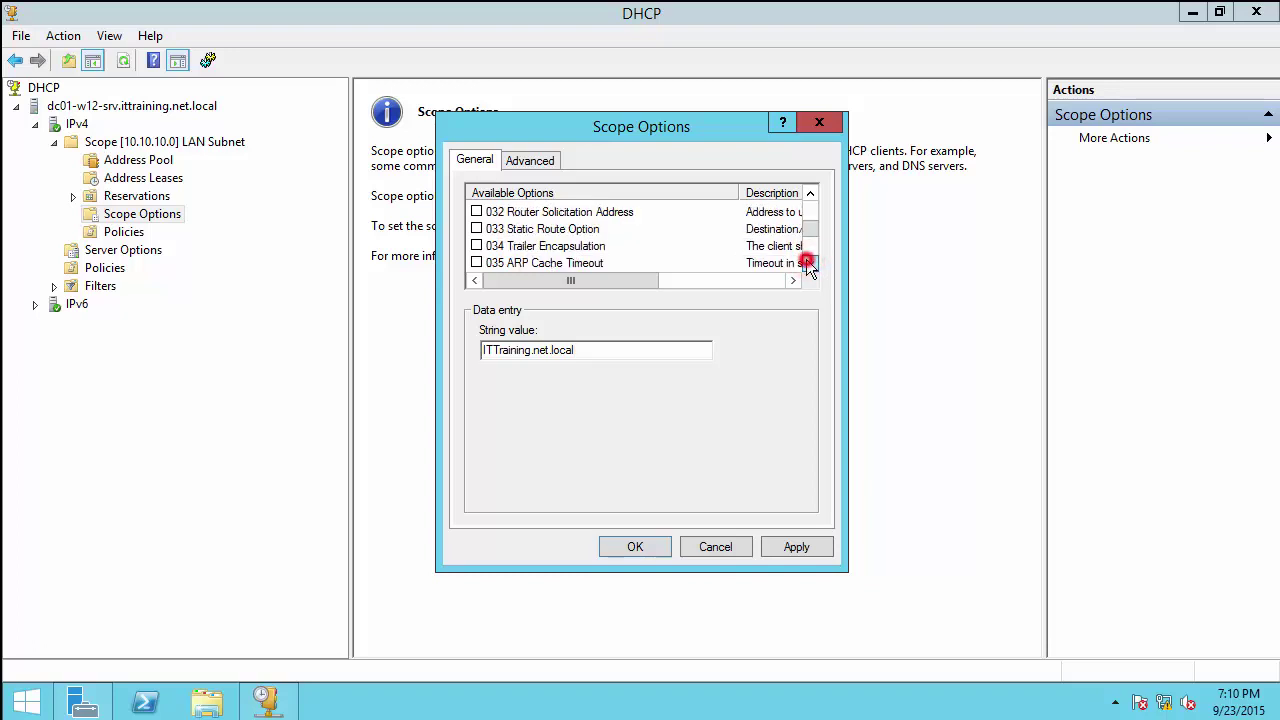
{"action": "left_click", "coordinate": [808, 263]}
{"action": "left_click", "coordinate": [808, 263]}
{"action": "left_click", "coordinate": [808, 263]}
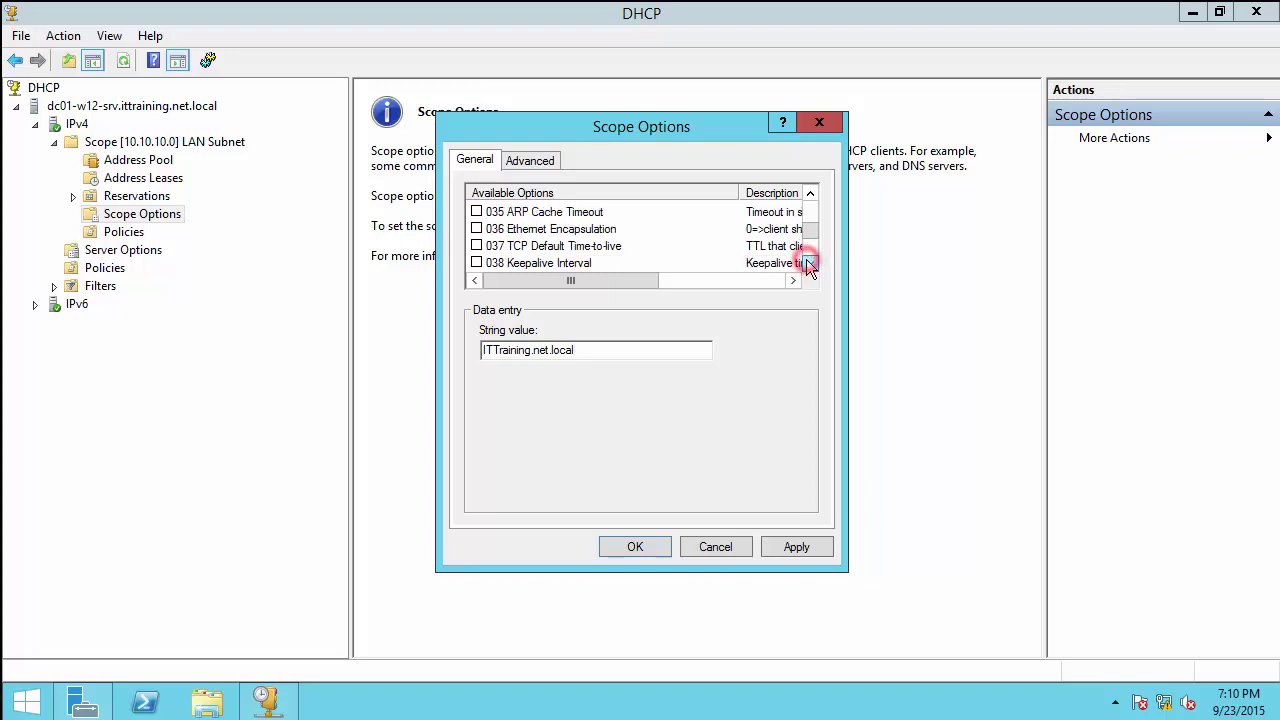
{"action": "left_click", "coordinate": [808, 263]}
{"action": "left_click", "coordinate": [808, 263]}
{"action": "left_click", "coordinate": [808, 263]}
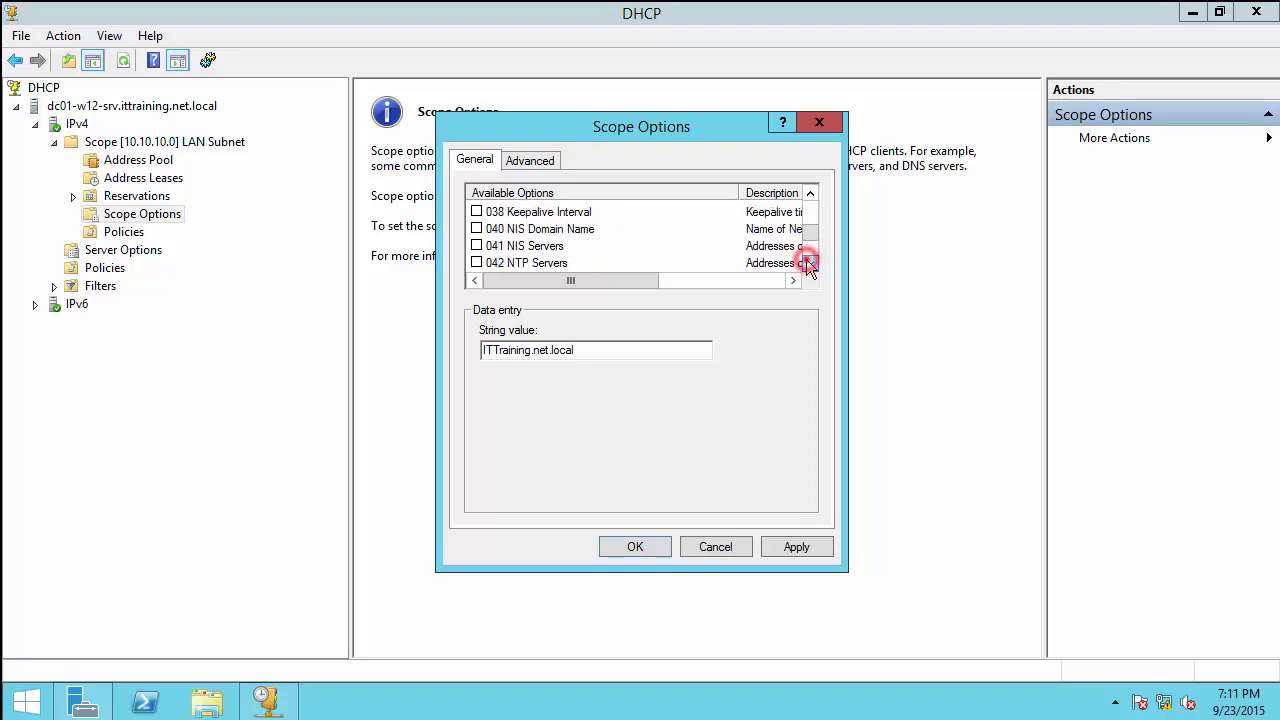
{"action": "left_click", "coordinate": [808, 263]}
{"action": "left_click", "coordinate": [477, 246]}
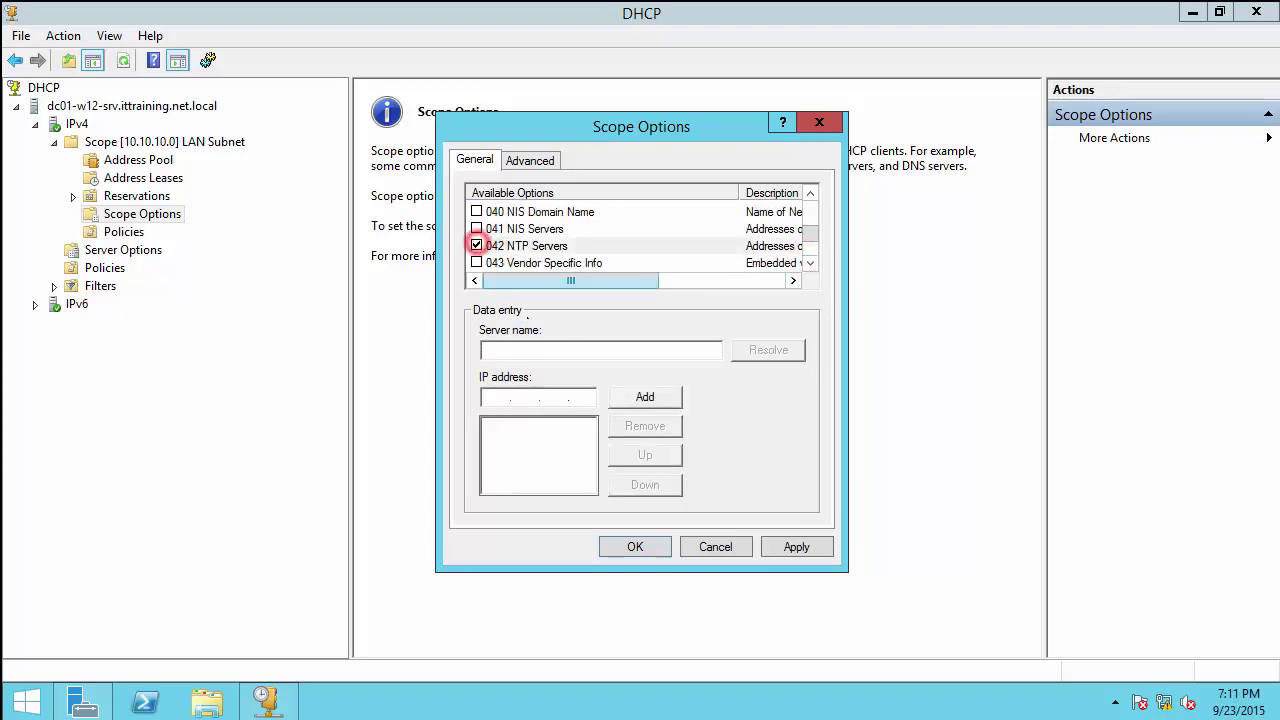
{"action": "left_click", "coordinate": [491, 397]}
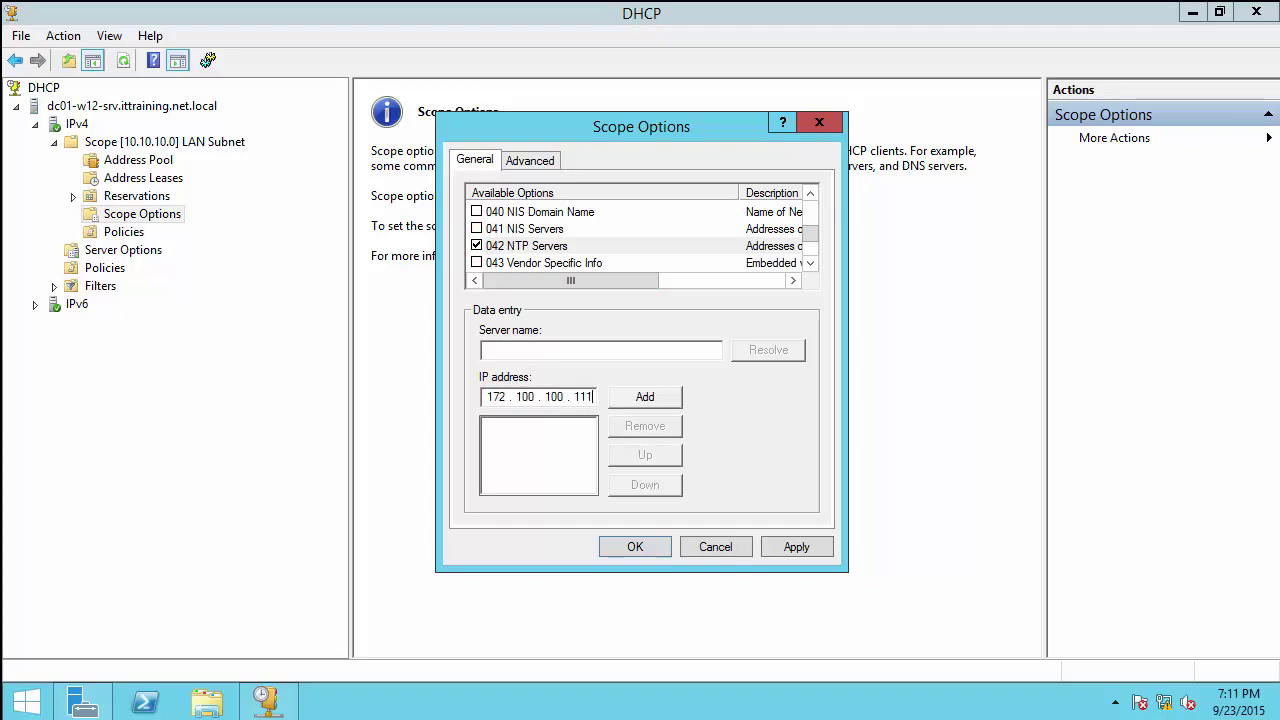
{"action": "left_click", "coordinate": [640, 400]}
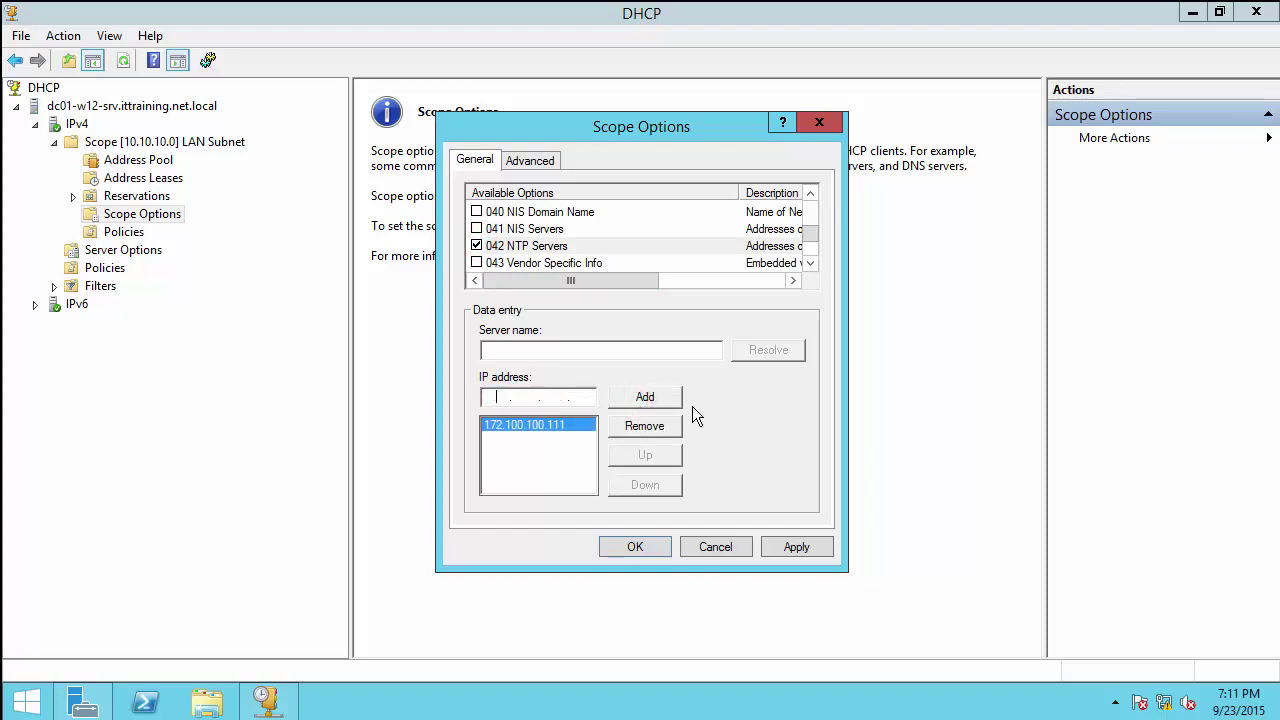
{"action": "left_click", "coordinate": [811, 263]}
{"action": "left_click", "coordinate": [811, 263]}
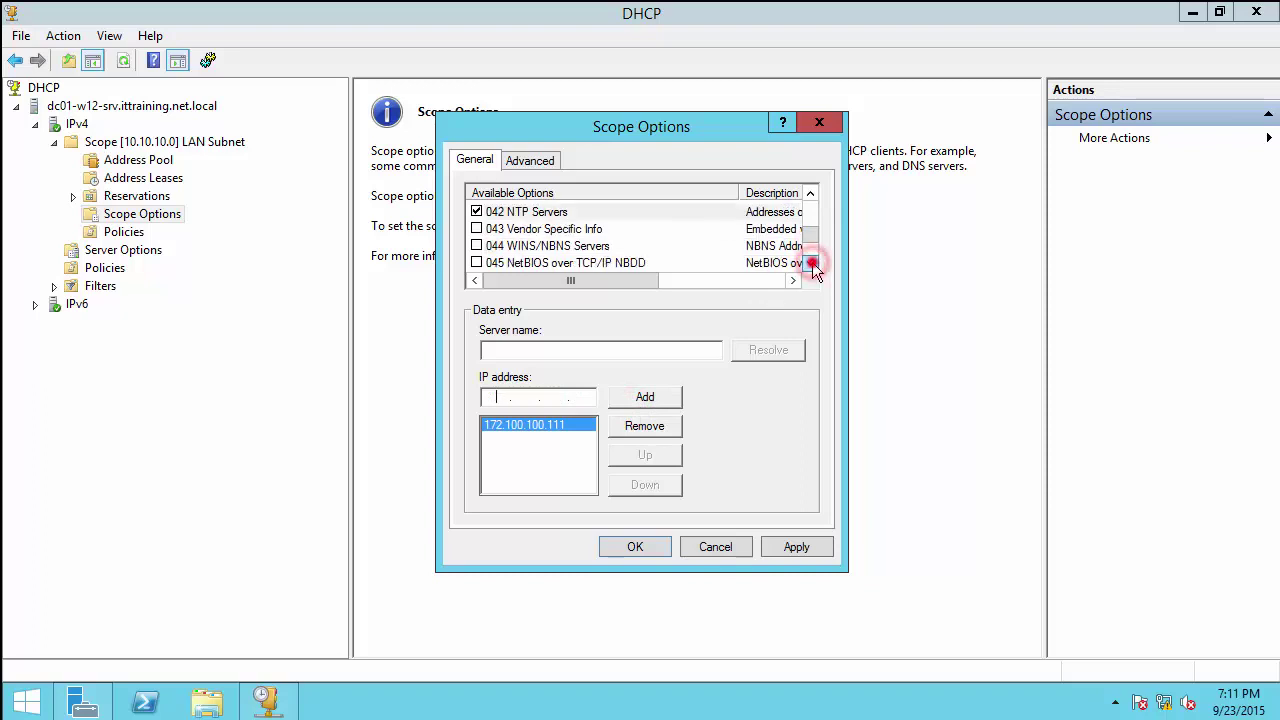
{"action": "left_click", "coordinate": [811, 263]}
{"action": "left_click", "coordinate": [811, 263]}
{"action": "left_click", "coordinate": [811, 263]}
{"action": "left_click", "coordinate": [811, 263]}
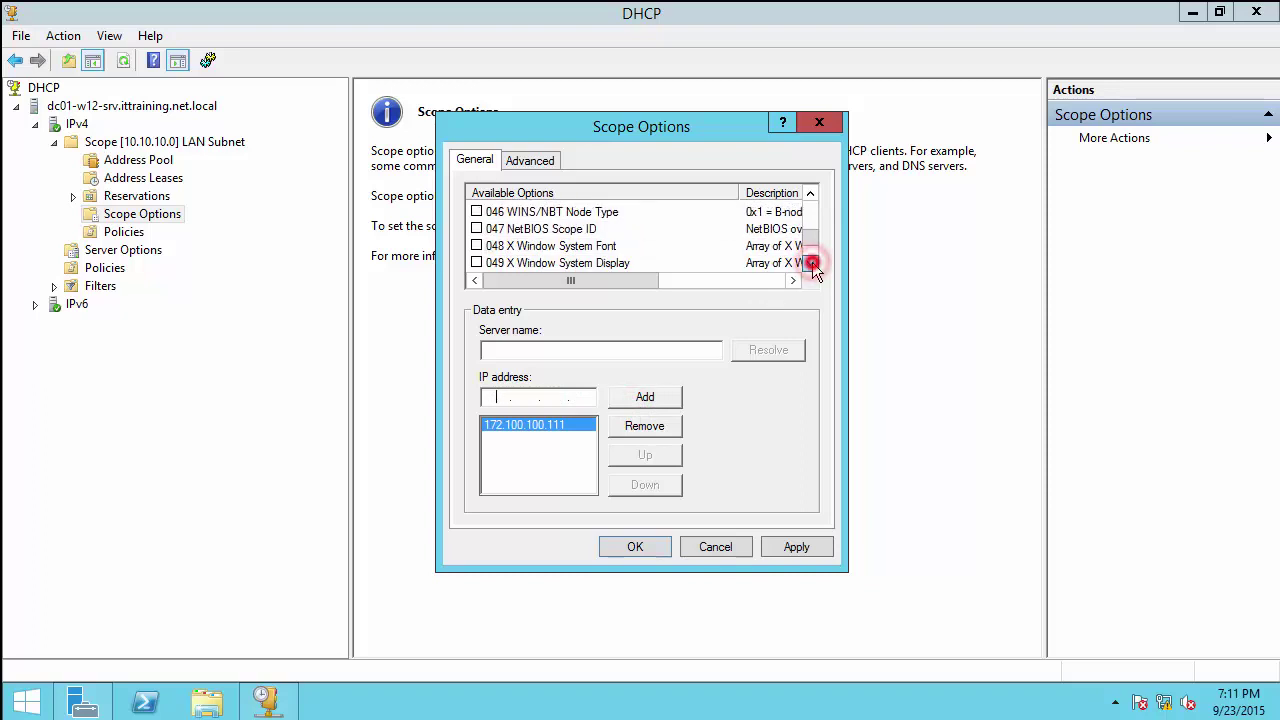
{"action": "left_click", "coordinate": [811, 263]}
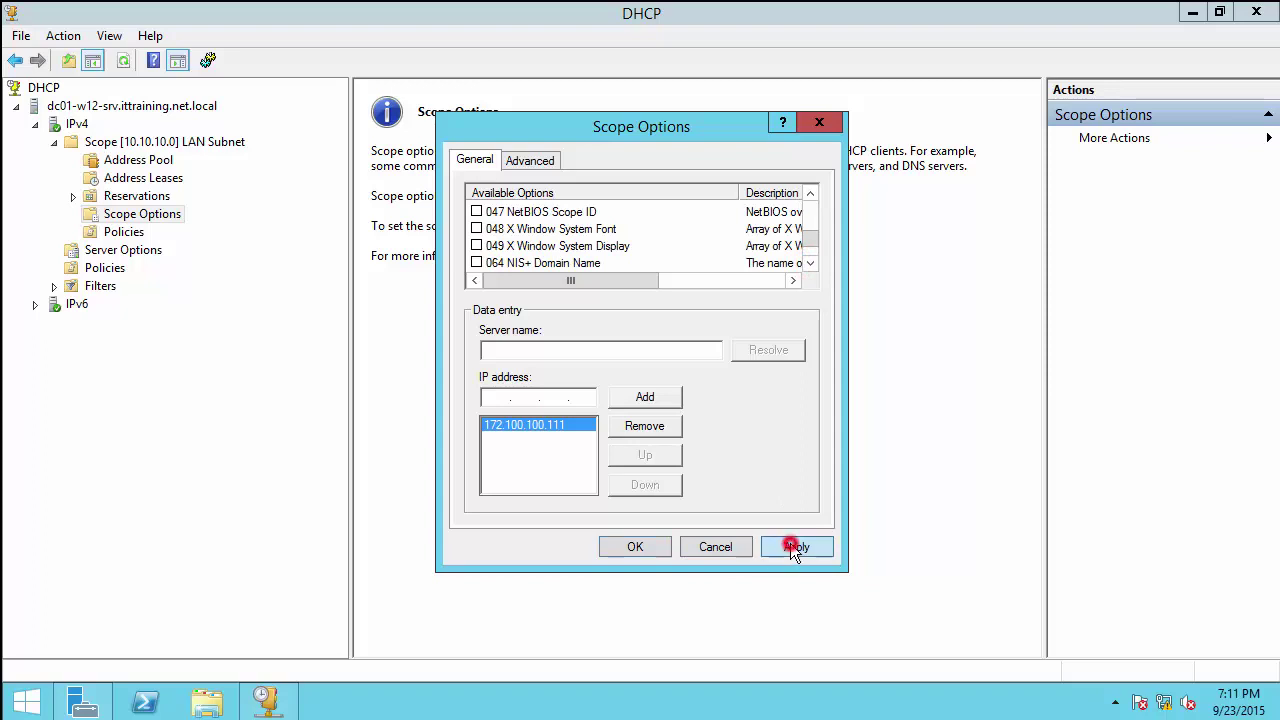
Step: Apply all six scope options and view the LAN Subnet scope's contents under IPv4
{"action": "key", "text": "Return"}
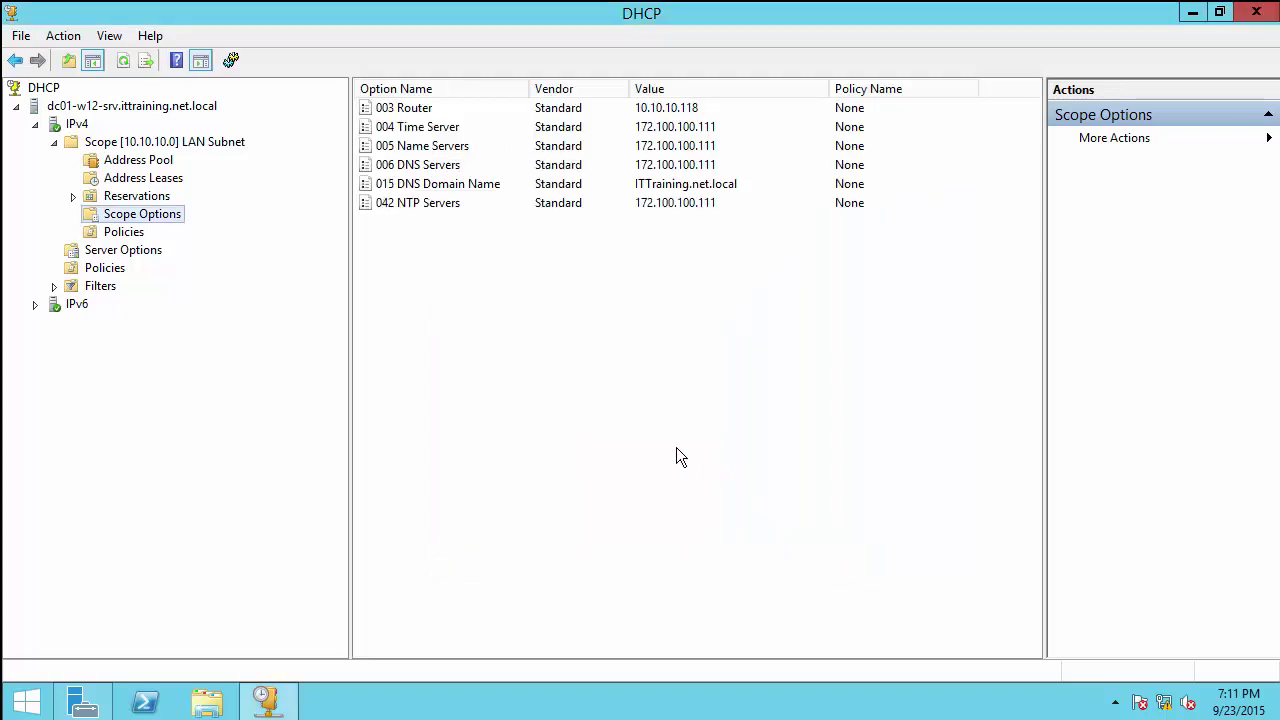
{"action": "left_click", "coordinate": [655, 421]}
{"action": "left_click", "coordinate": [73, 119]}
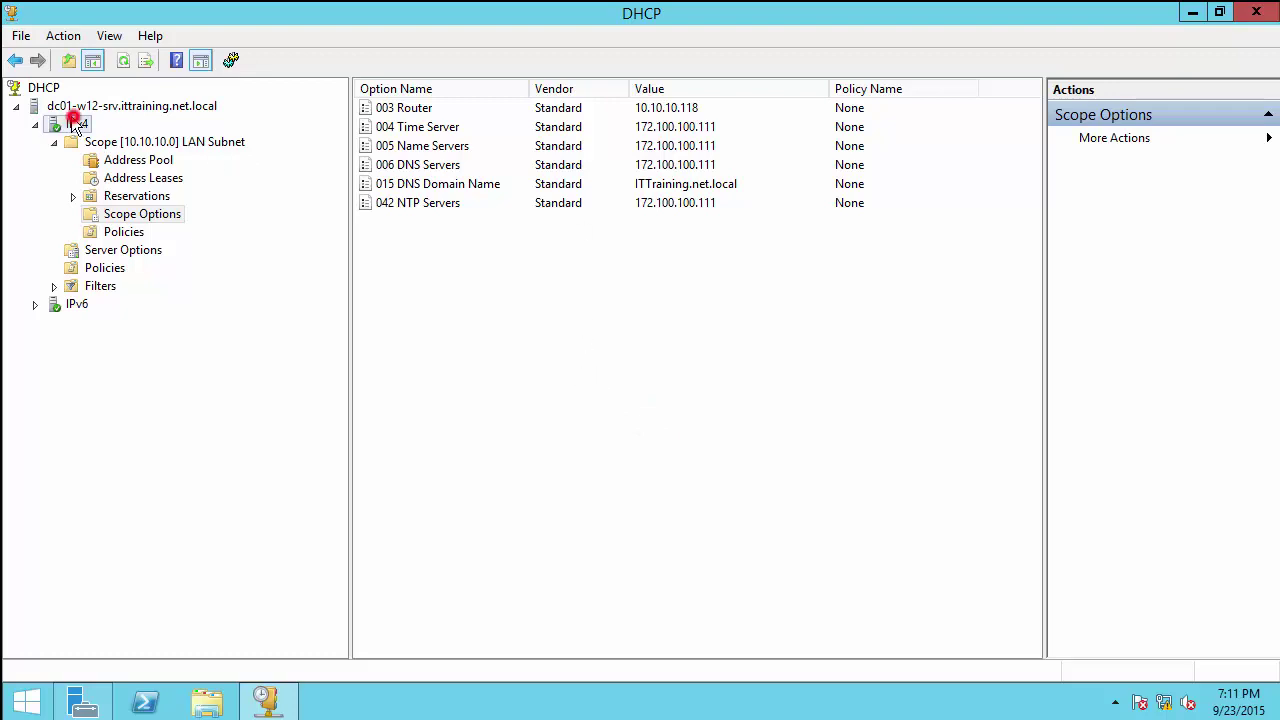
{"action": "left_click", "coordinate": [110, 142]}
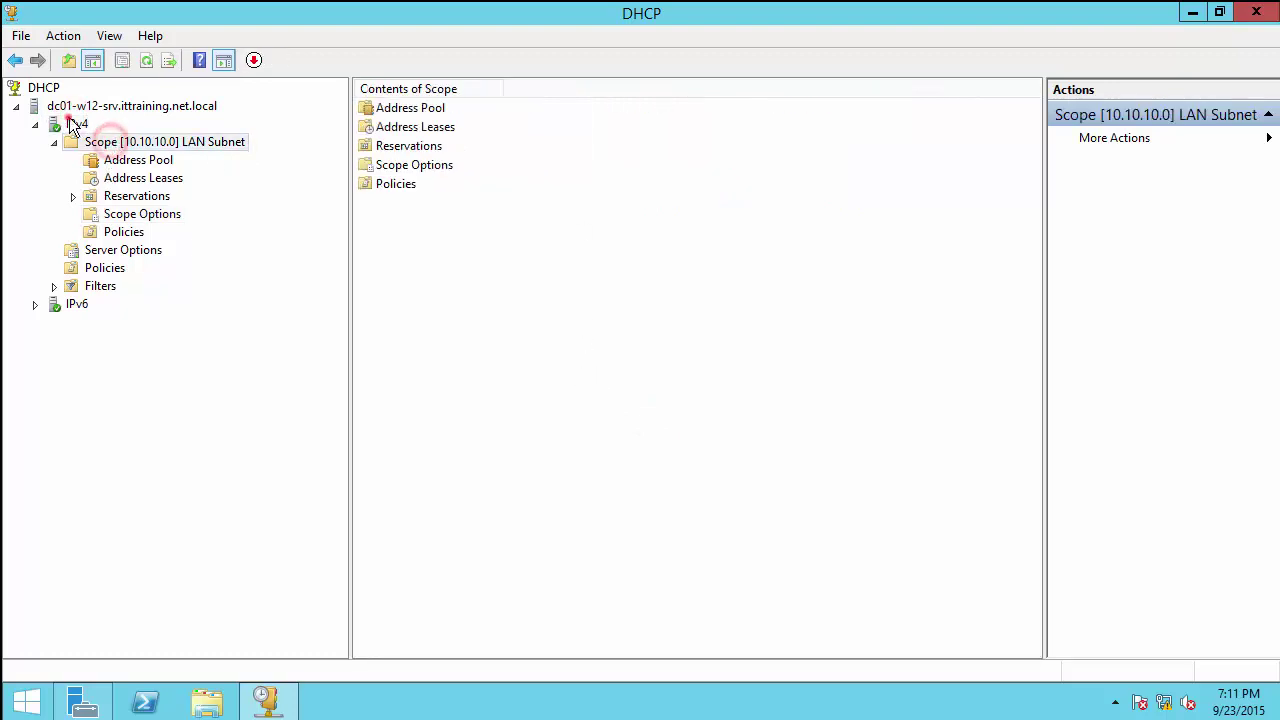
{"action": "left_click", "coordinate": [73, 123]}
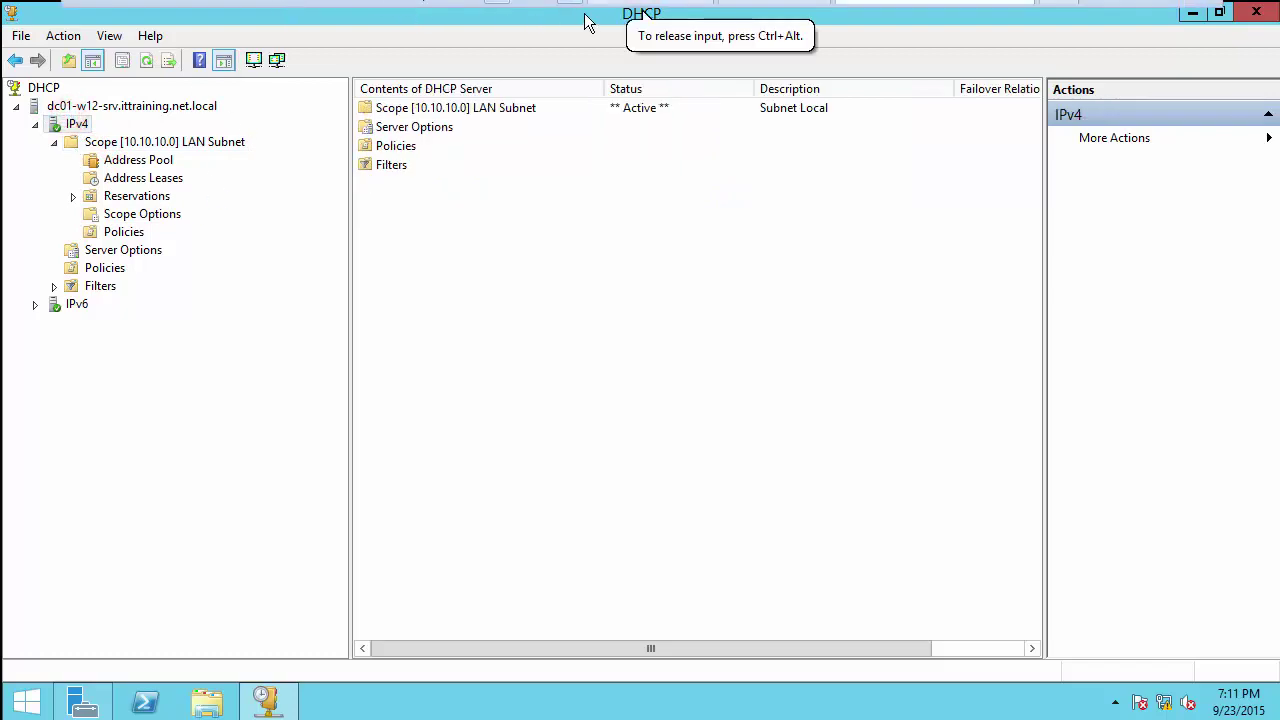
Step: In the client browser, go to pfSense Services > DHCP Relay and read the DHCP server warning
{"action": "left_click", "coordinate": [945, 7]}
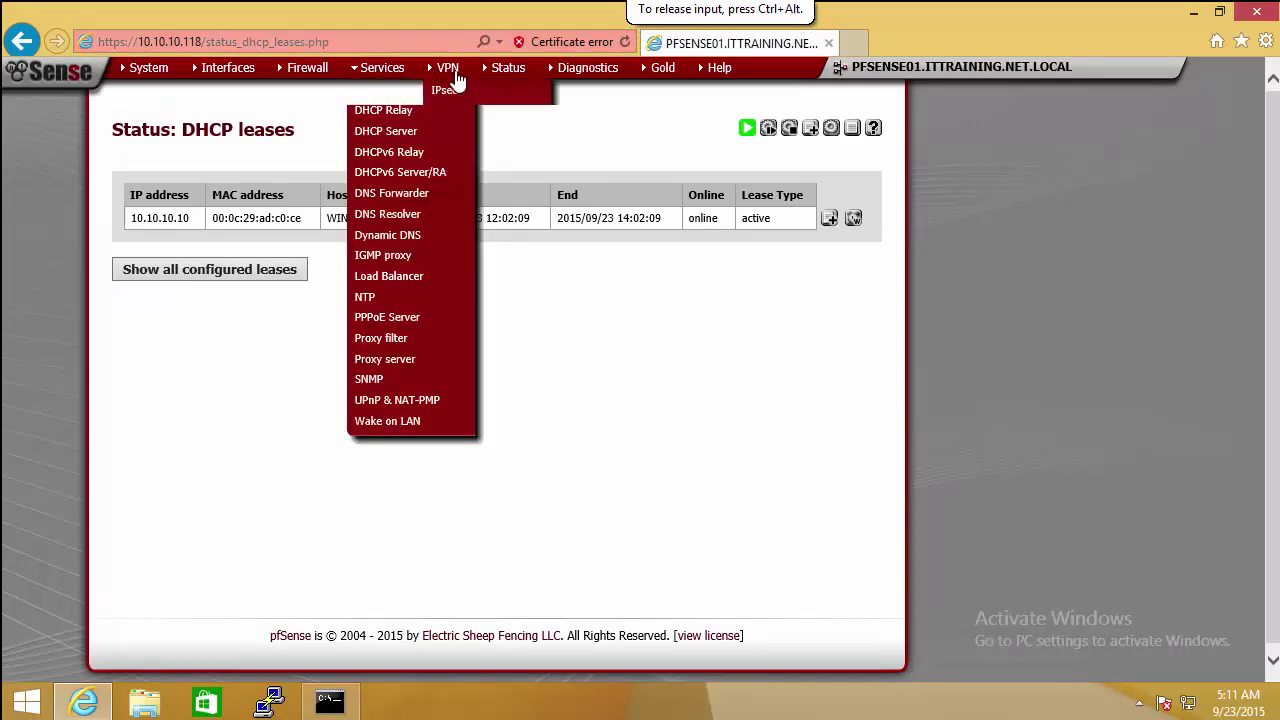
{"action": "mouse_move", "coordinate": [448, 68]}
{"action": "mouse_move", "coordinate": [397, 77]}
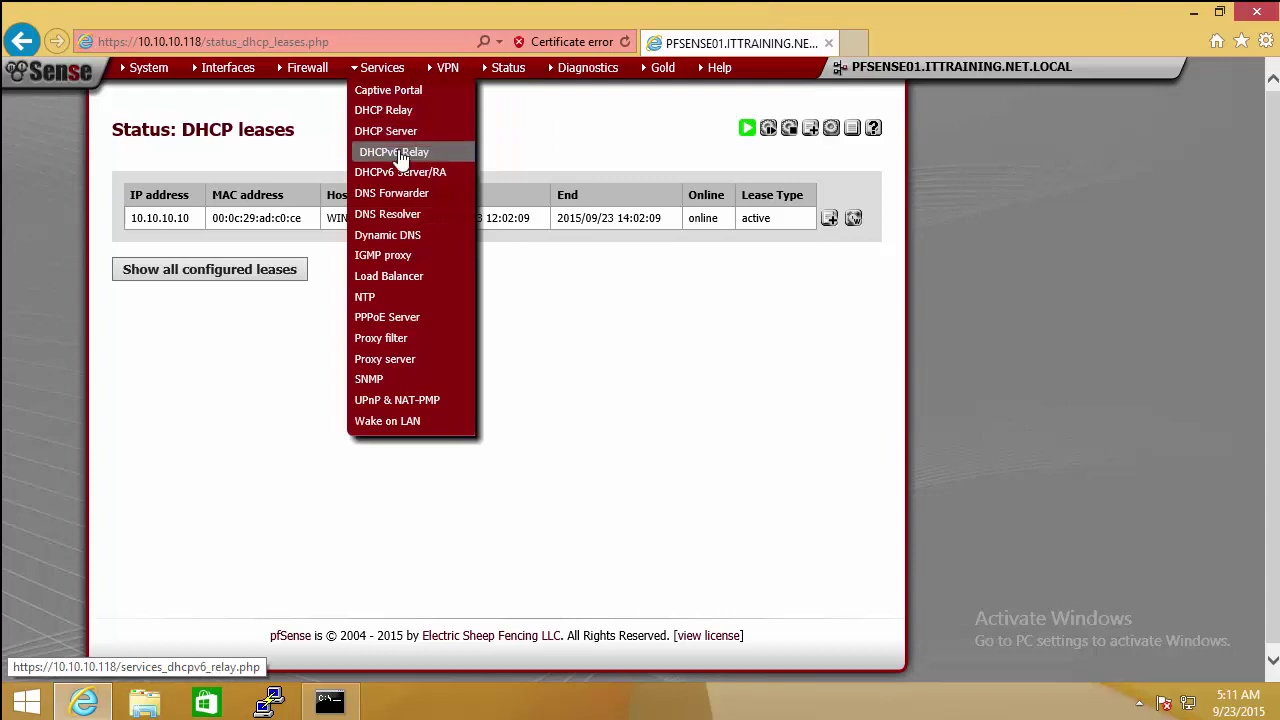
{"action": "left_click", "coordinate": [398, 110]}
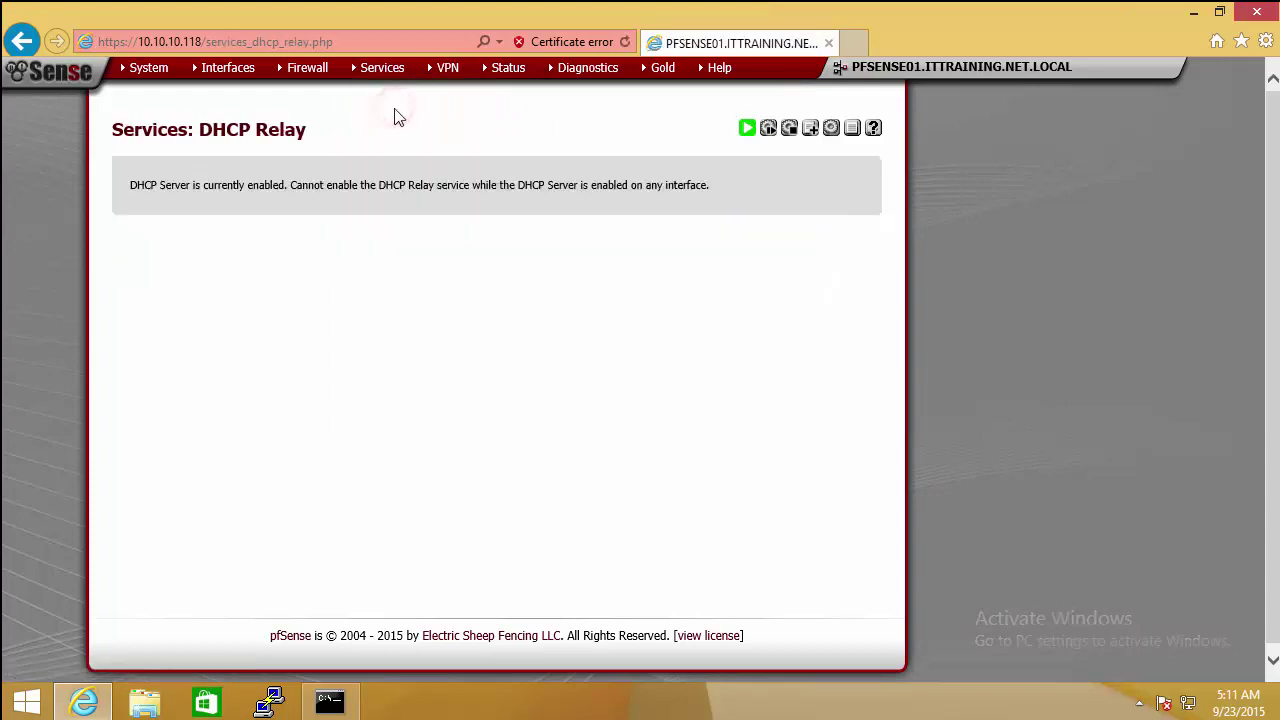
{"action": "left_click_drag", "start_coordinate": [131, 185], "coordinate": [713, 180]}
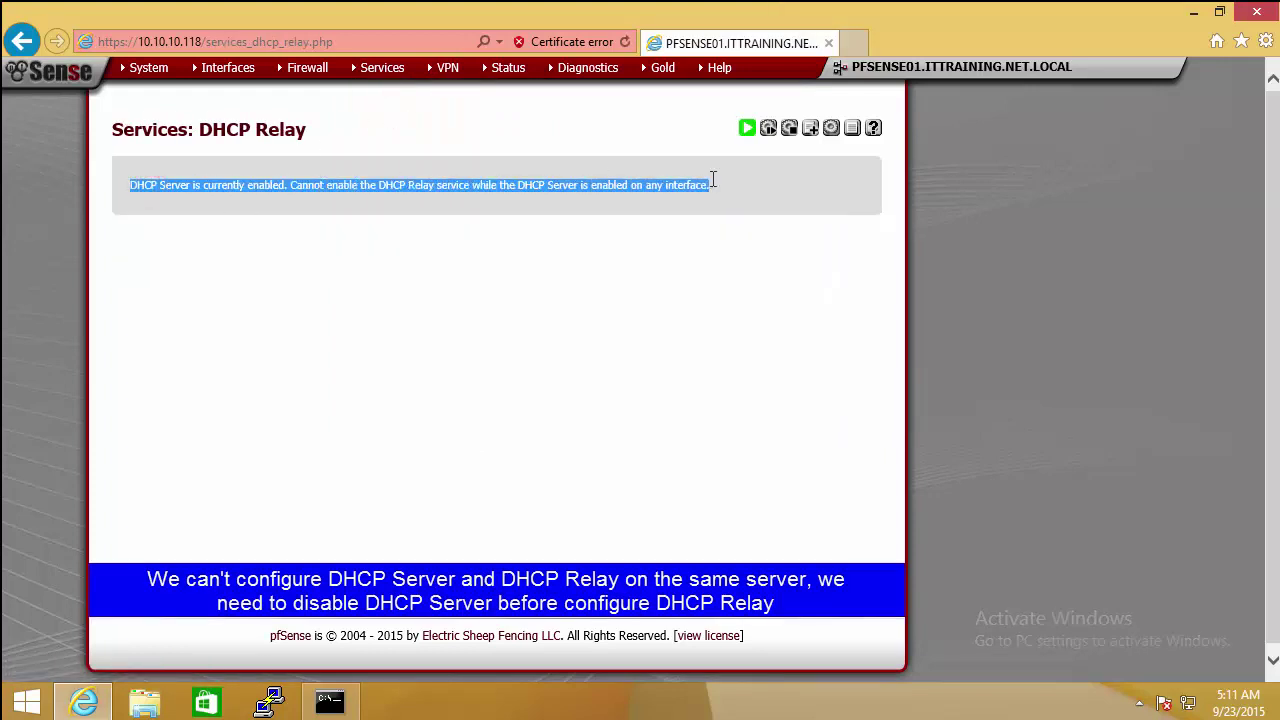
{"action": "left_click", "coordinate": [454, 274]}
Step: Uncheck 'Enable DHCP server on INSIDE interface' in Services > DHCP Server and save
{"action": "mouse_move", "coordinate": [313, 75]}
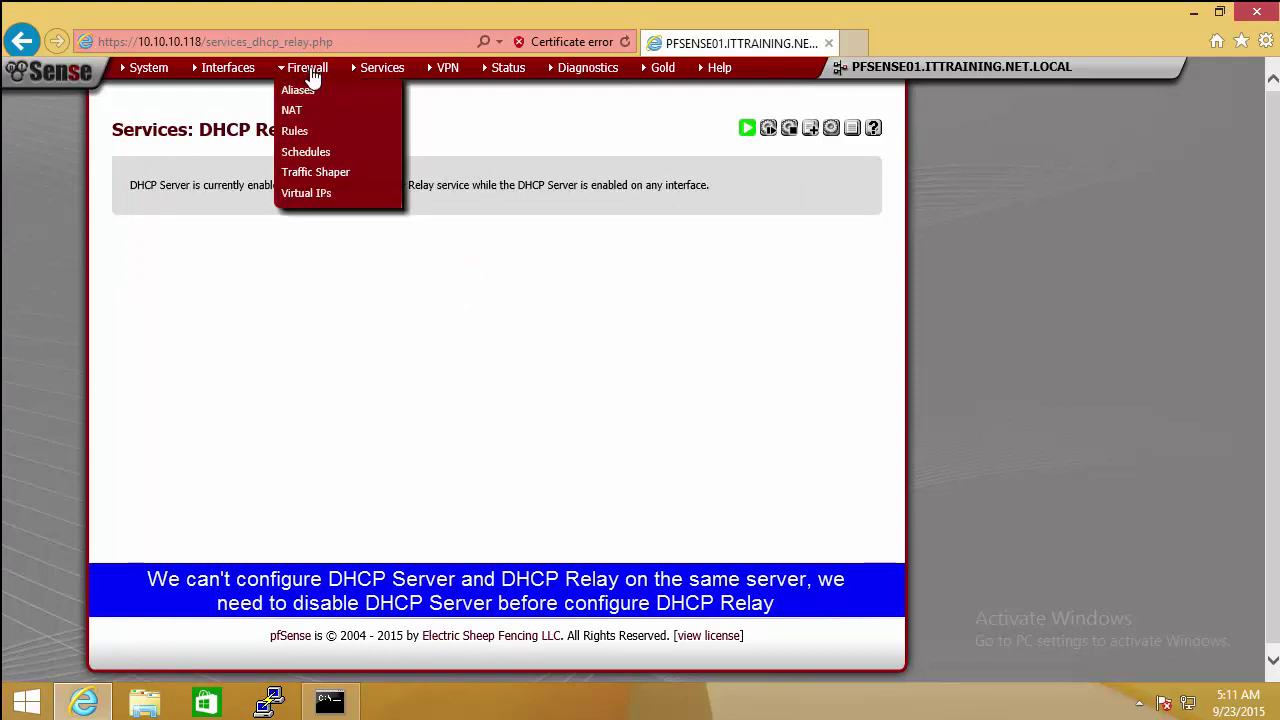
{"action": "mouse_move", "coordinate": [372, 68]}
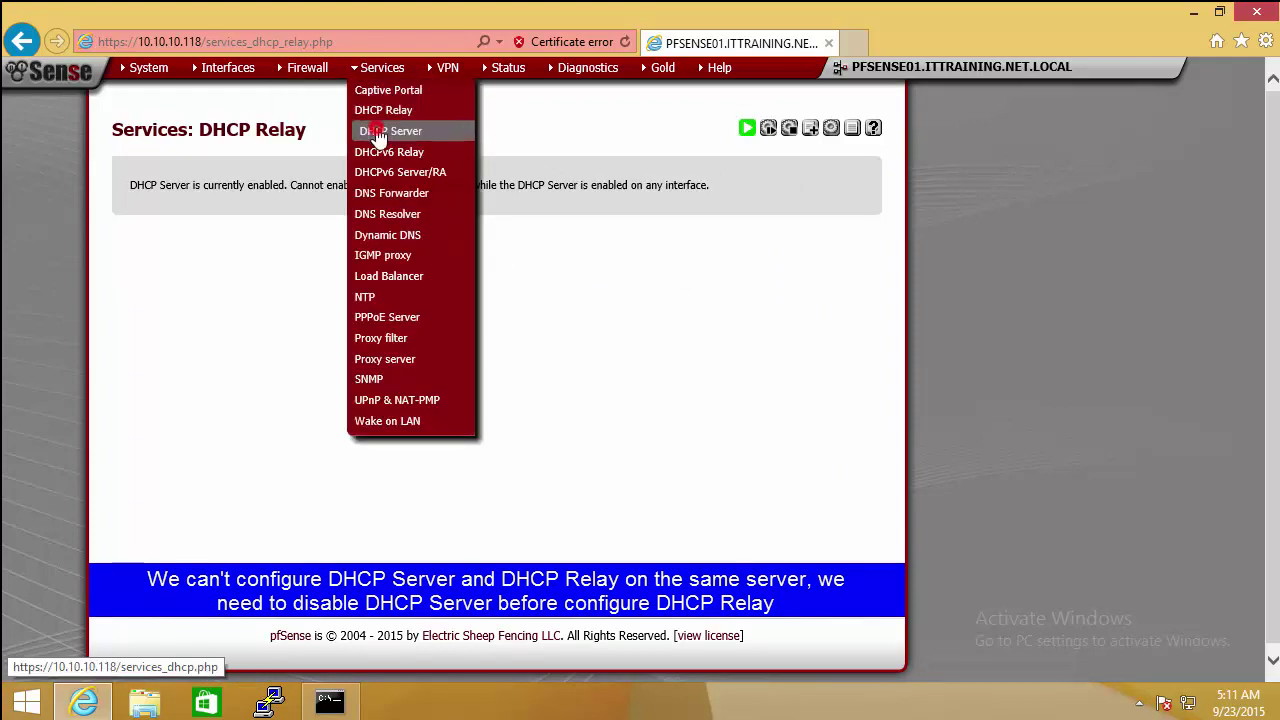
{"action": "left_click", "coordinate": [378, 133]}
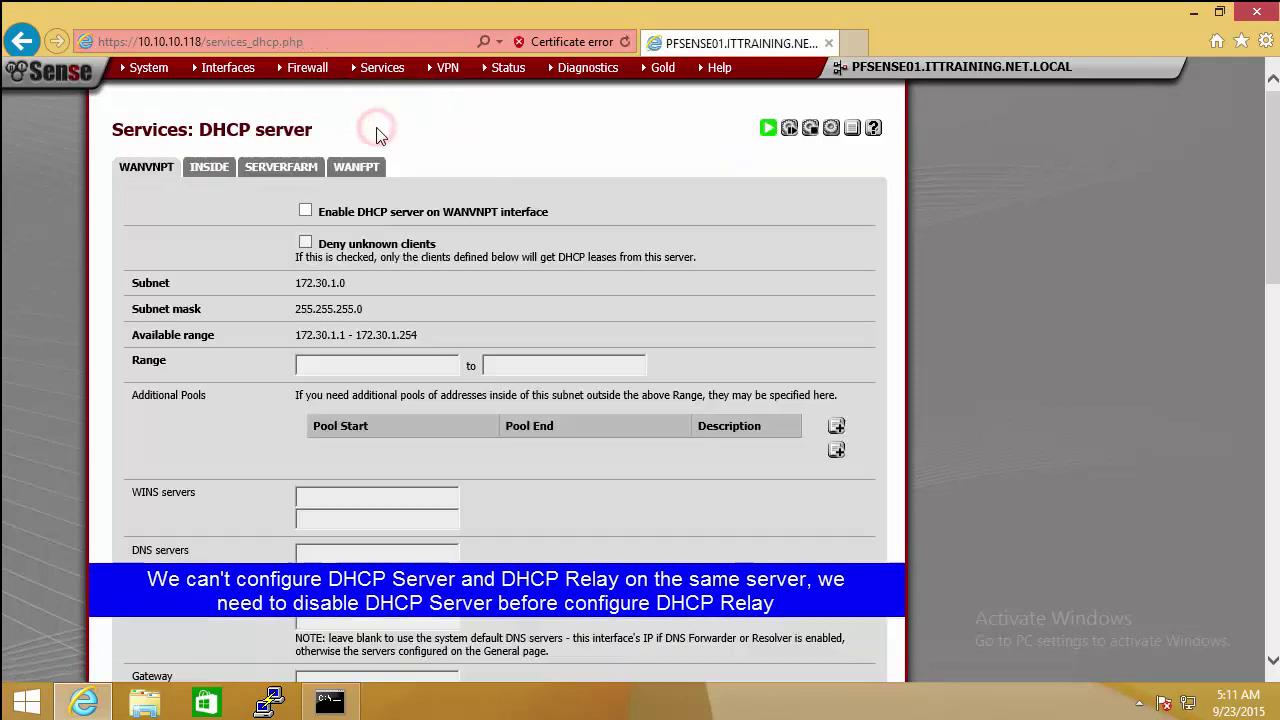
{"action": "left_click", "coordinate": [229, 171]}
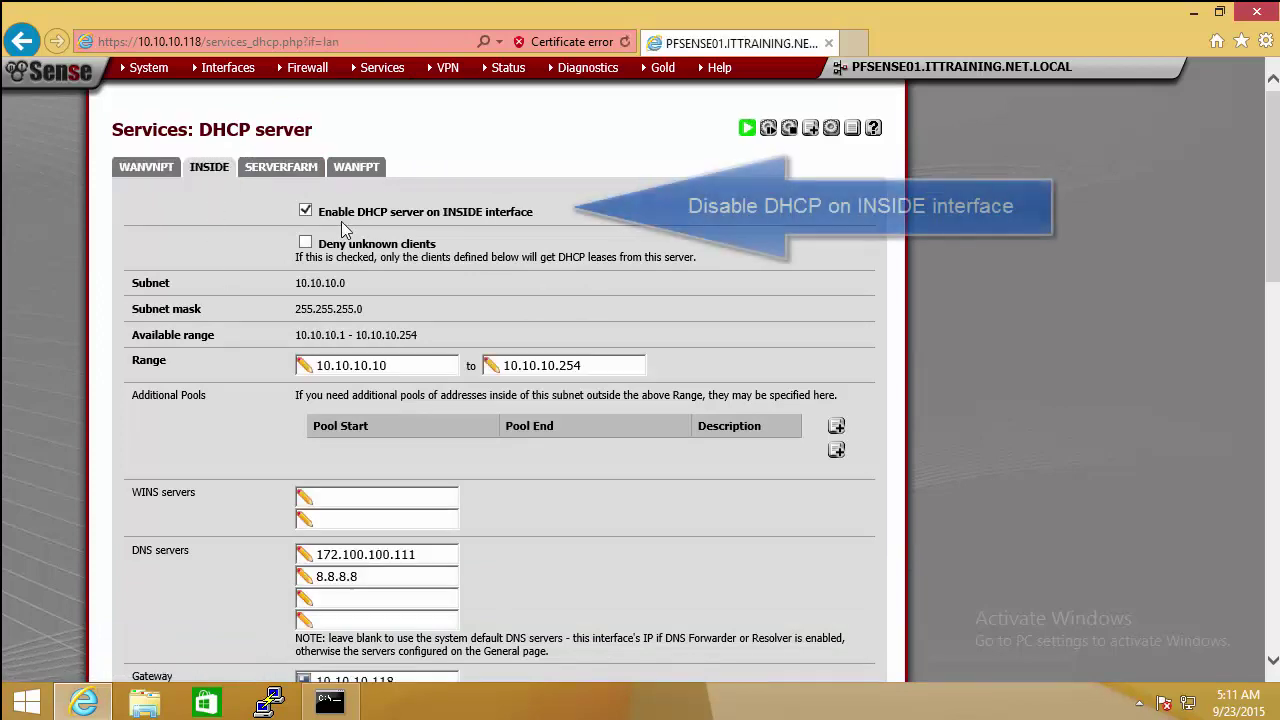
{"action": "left_click", "coordinate": [306, 211]}
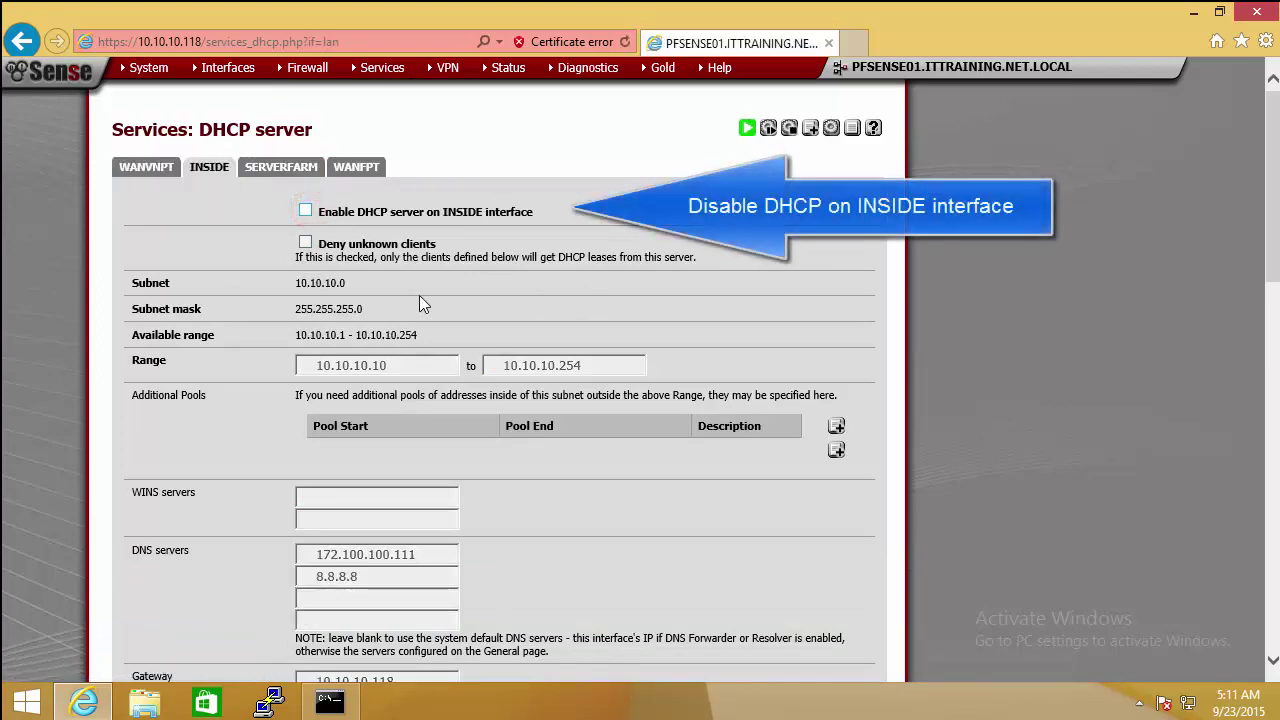
{"action": "left_click_drag", "start_coordinate": [1268, 185], "coordinate": [1268, 550]}
{"action": "left_click", "coordinate": [328, 295]}
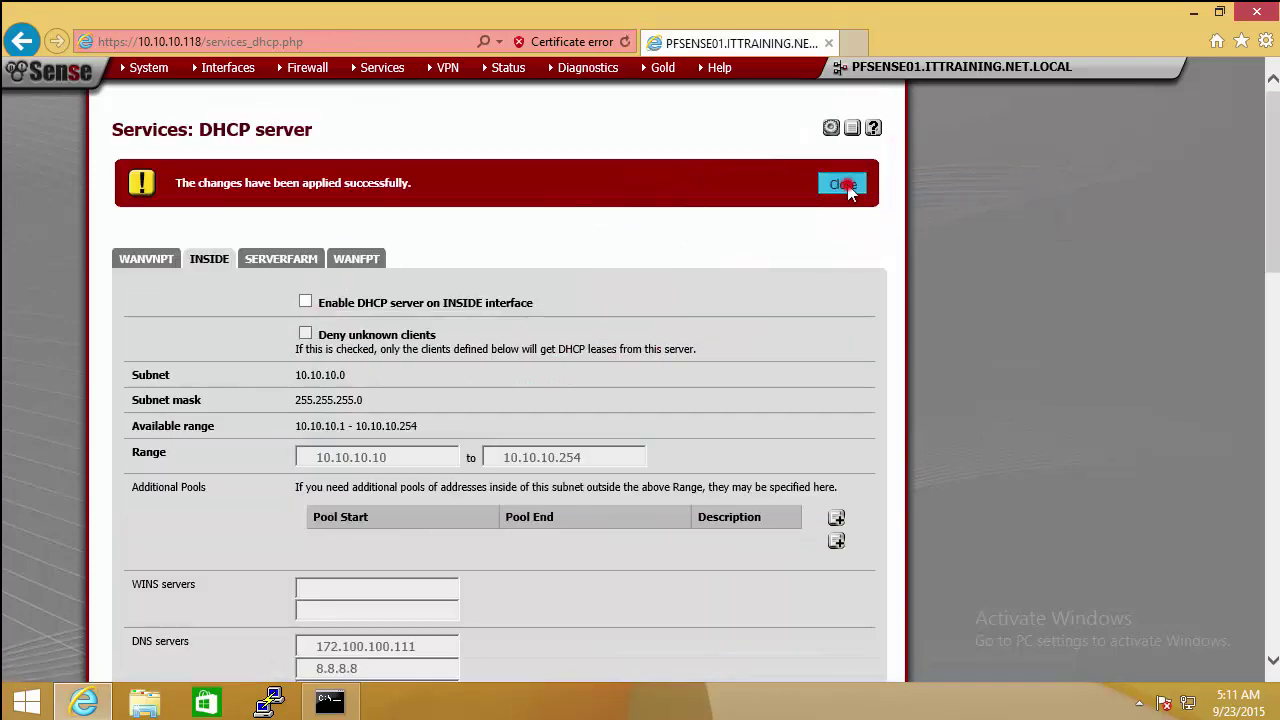
{"action": "left_click", "coordinate": [845, 184]}
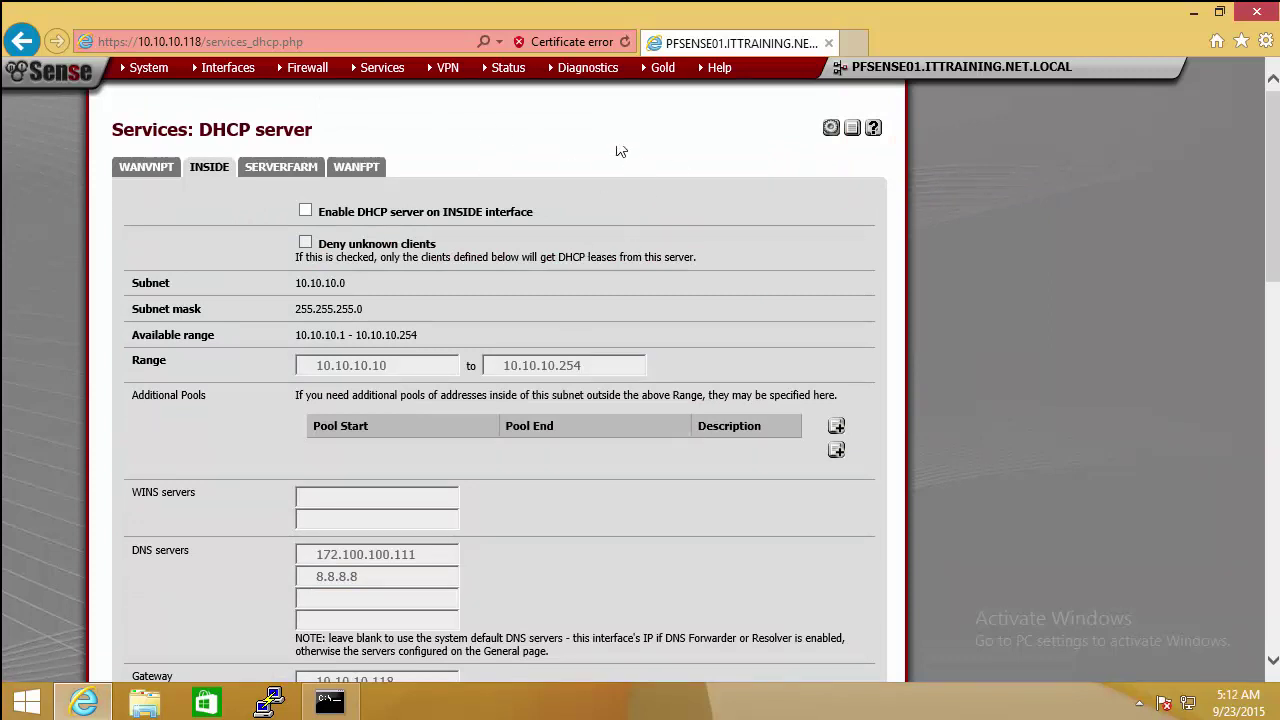
{"action": "mouse_move", "coordinate": [405, 75]}
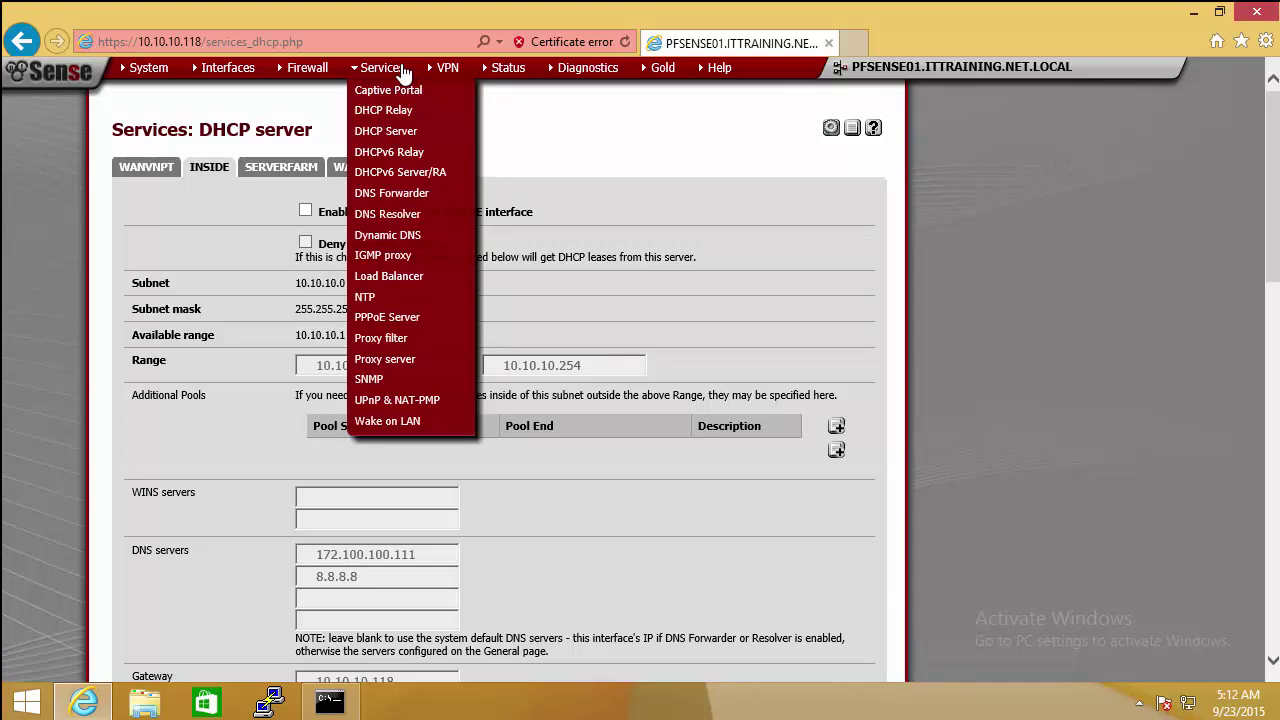
Step: Enable DHCP relay on INSIDE with destination server 172.100.100.111 and save
{"action": "left_click", "coordinate": [398, 110]}
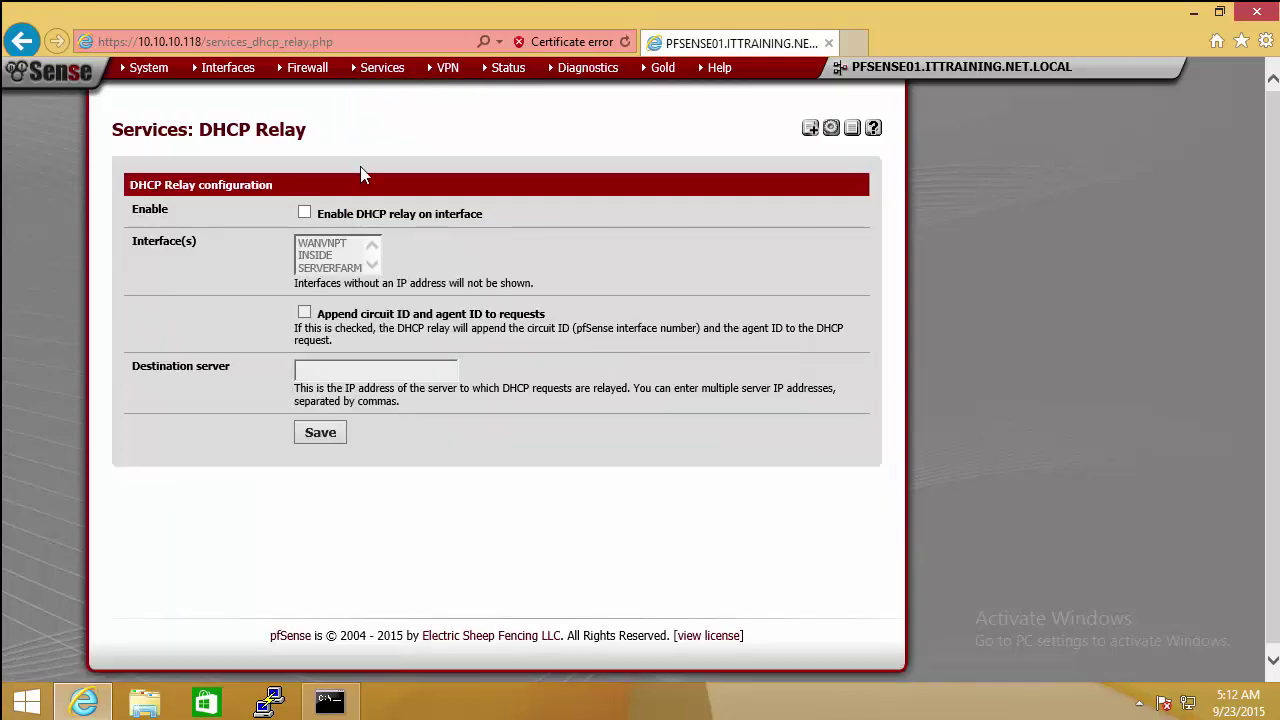
{"action": "left_click", "coordinate": [305, 214]}
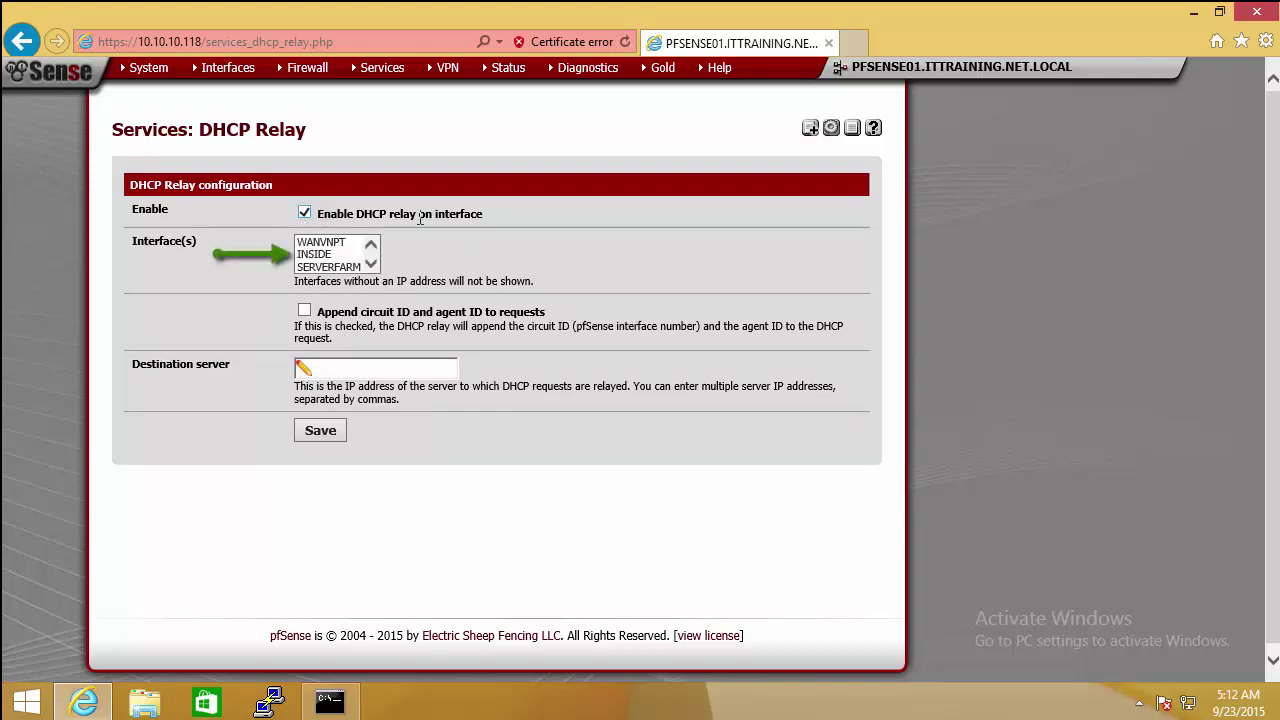
{"action": "left_click", "coordinate": [321, 257]}
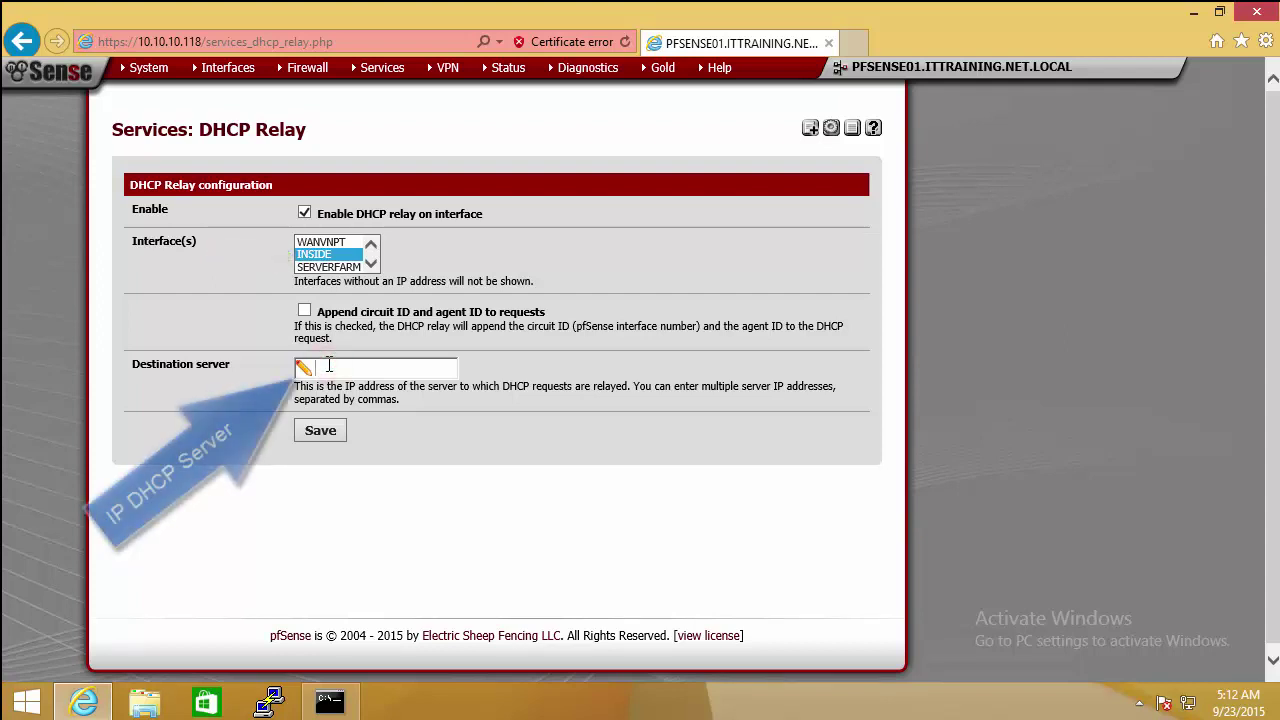
{"action": "type", "text": "172.100.100.111"}
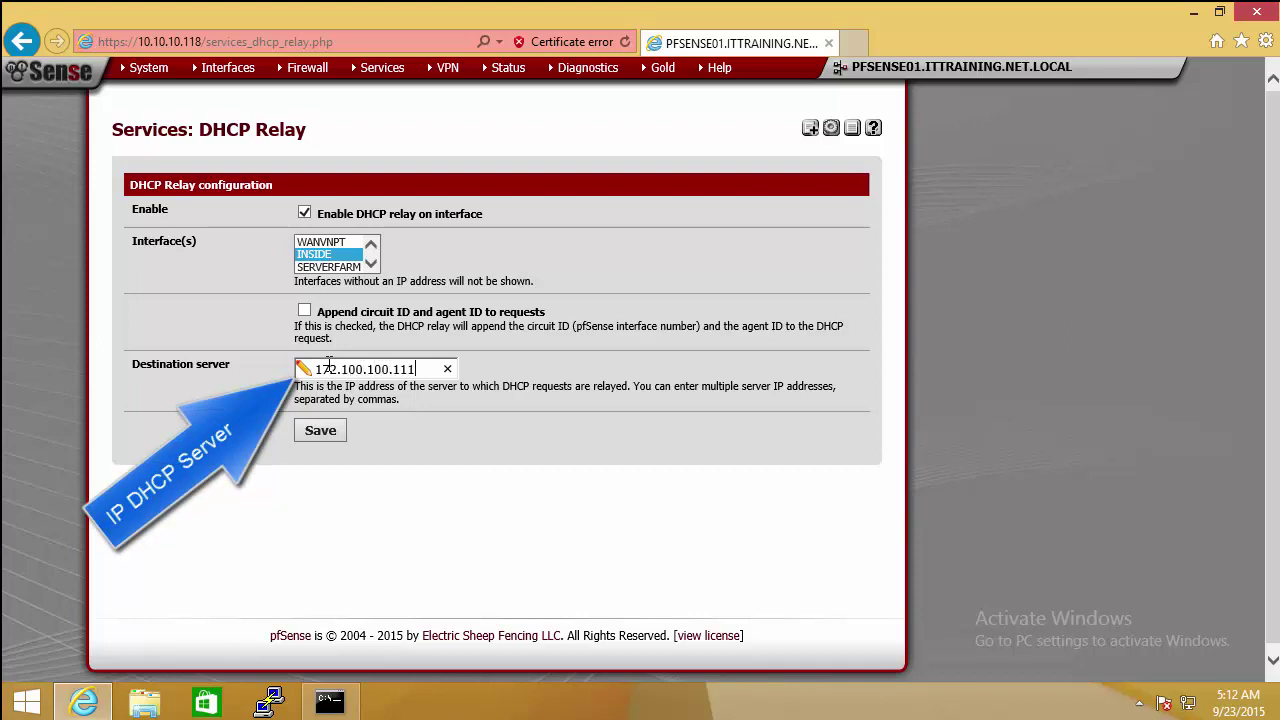
{"action": "left_click", "coordinate": [322, 436]}
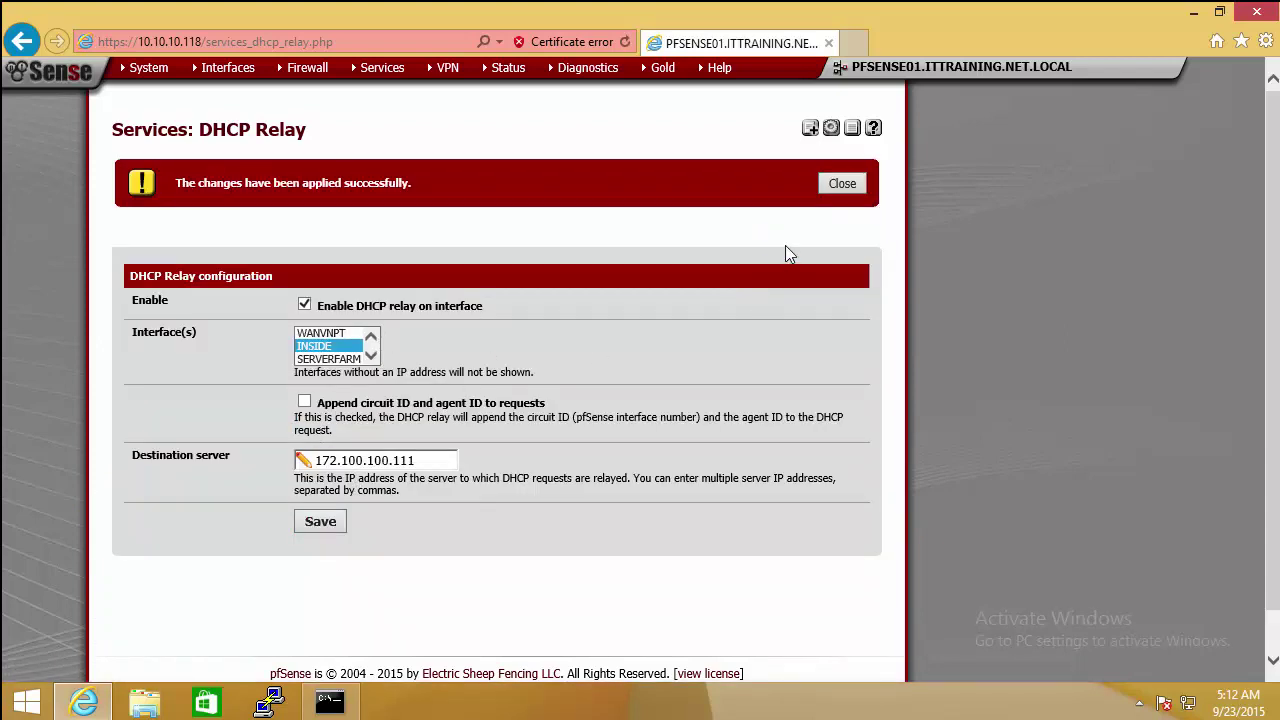
{"action": "left_click", "coordinate": [842, 186]}
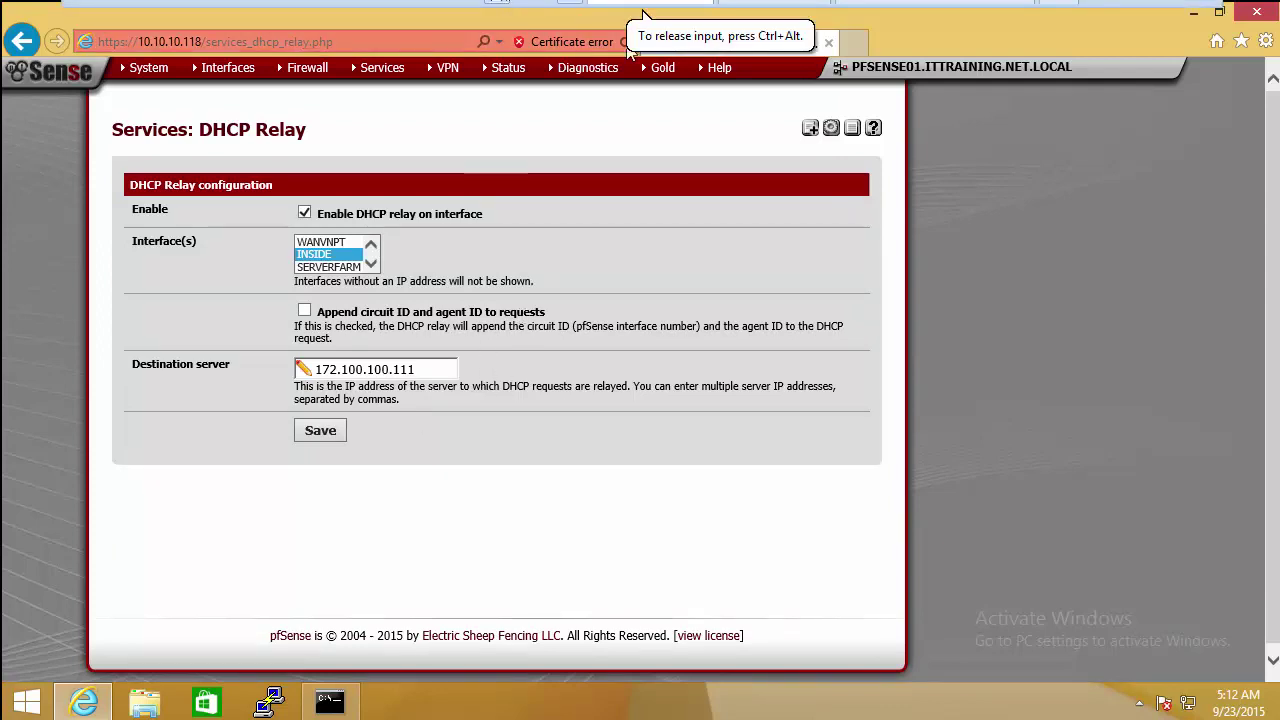
Step: Run ipconfig /release and ipconfig /renew, then bring up the Network and Sharing Center
{"action": "left_click", "coordinate": [315, 703]}
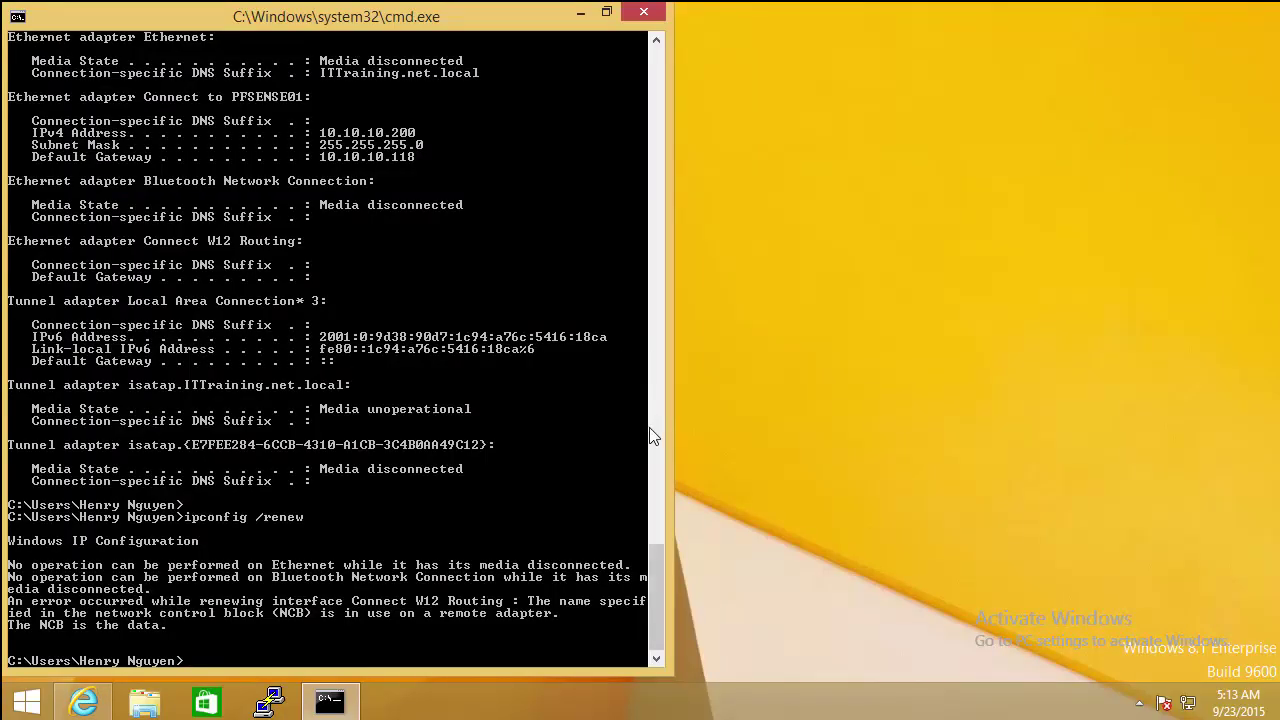
{"action": "scroll", "coordinate": [658, 511], "scroll_direction": "up", "scroll_amount": 10}
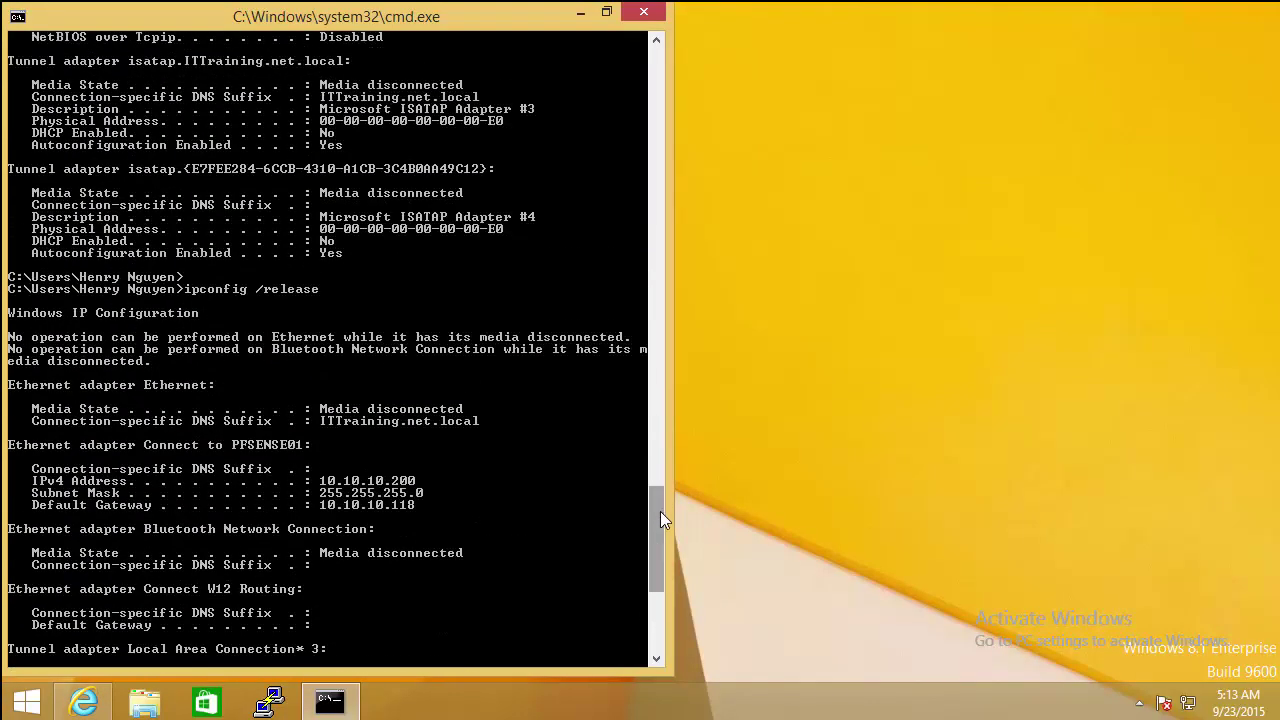
{"action": "scroll", "coordinate": [660, 511], "scroll_direction": "down", "scroll_amount": 11}
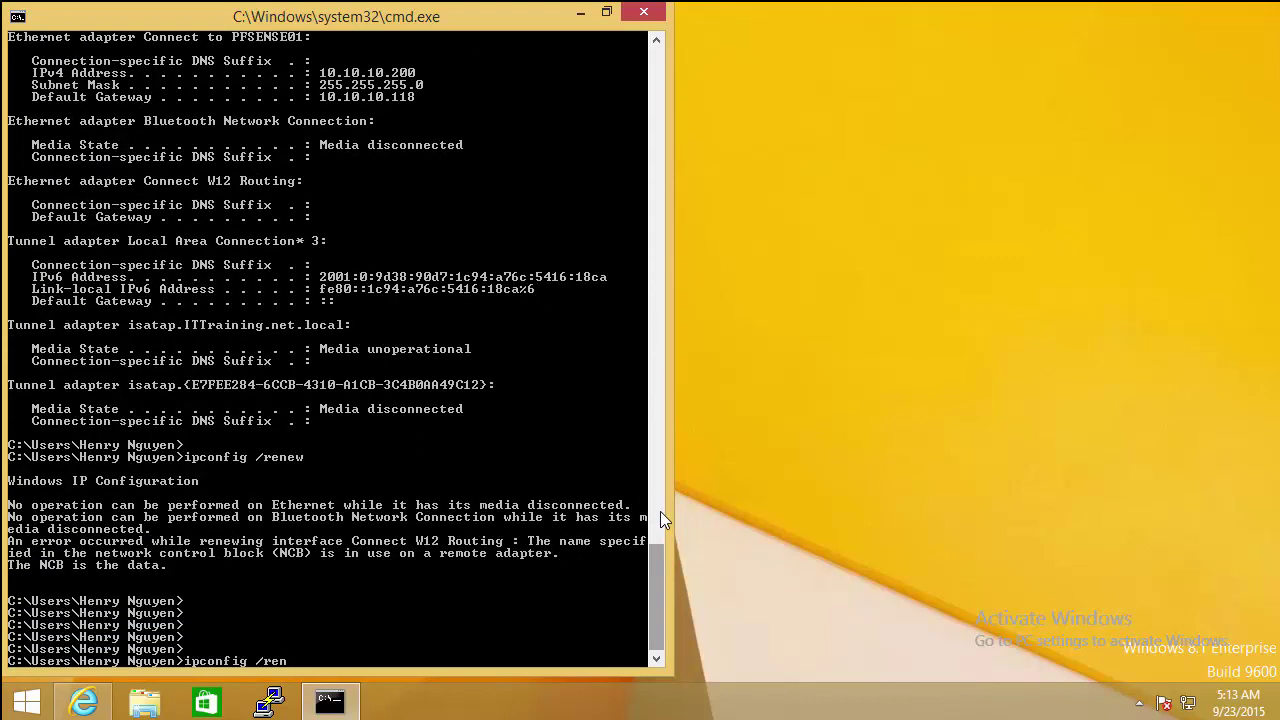
{"action": "type", "text": "ipconfig /release"}
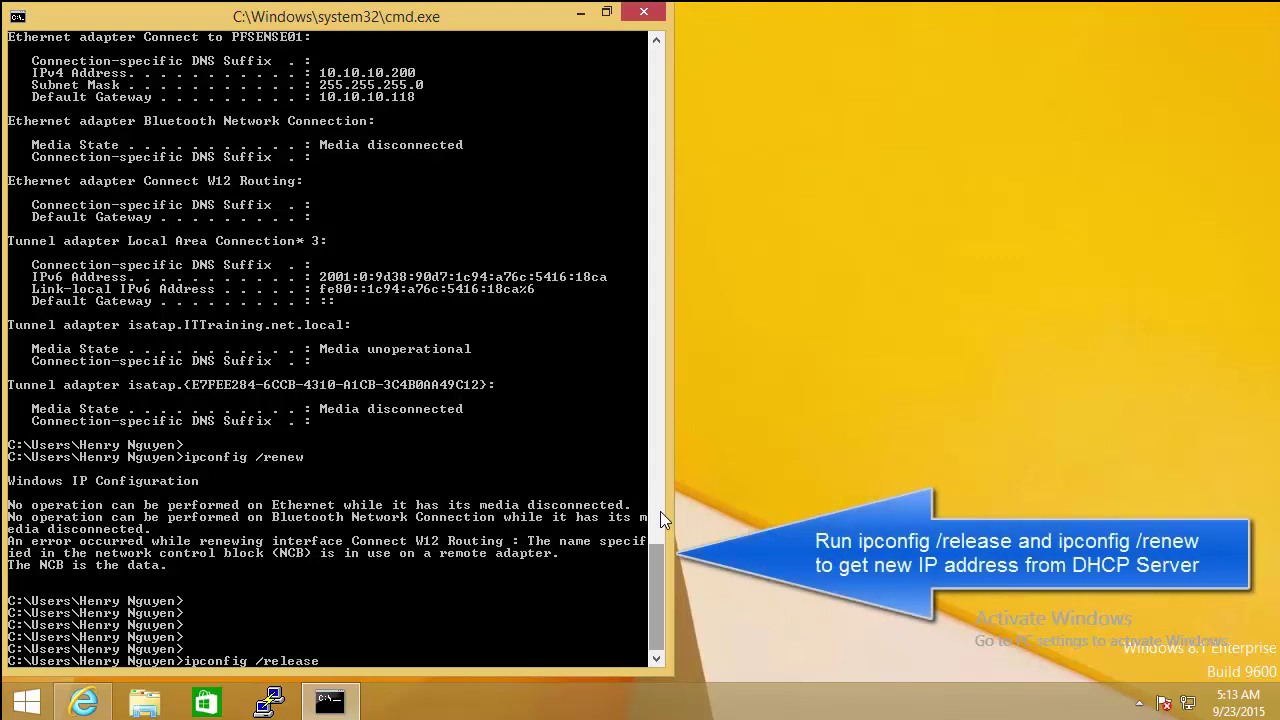
{"action": "key", "text": "Return"}
{"action": "key", "text": "Return"}
{"action": "key", "text": "Return"}
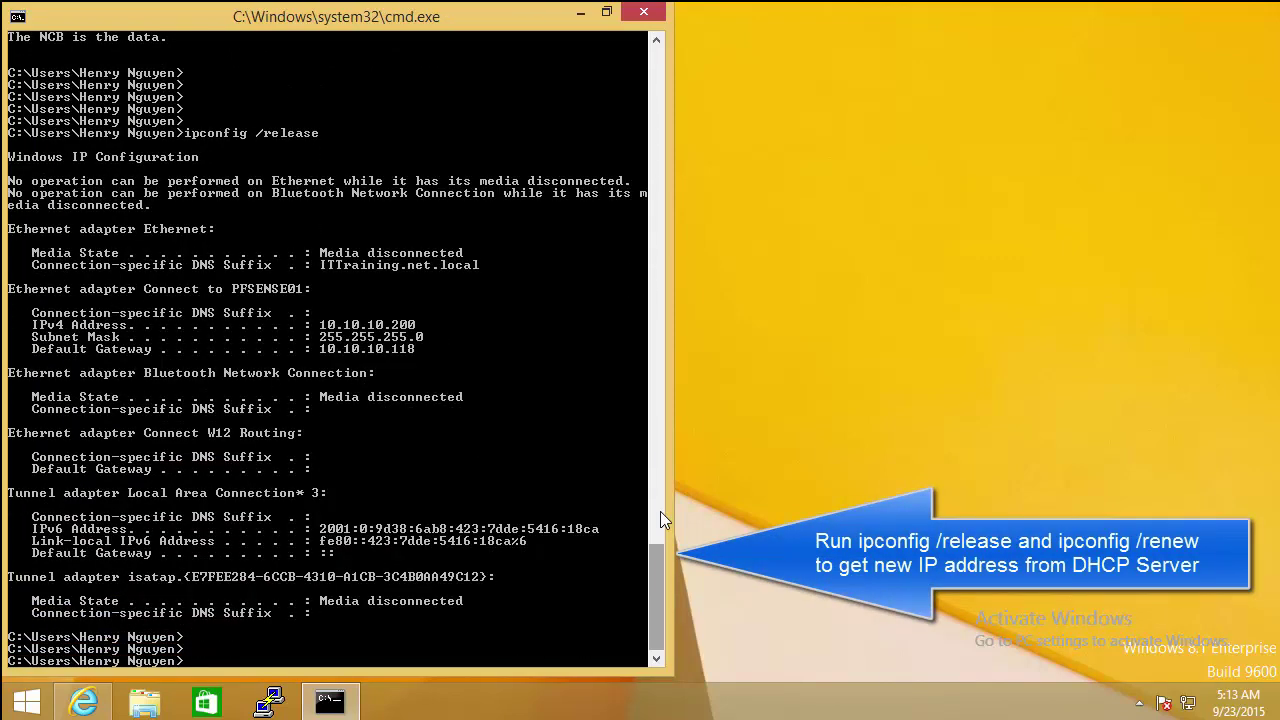
{"action": "key", "text": "Up"}
{"action": "type", "text": "new"}
{"action": "key", "text": "Return"}
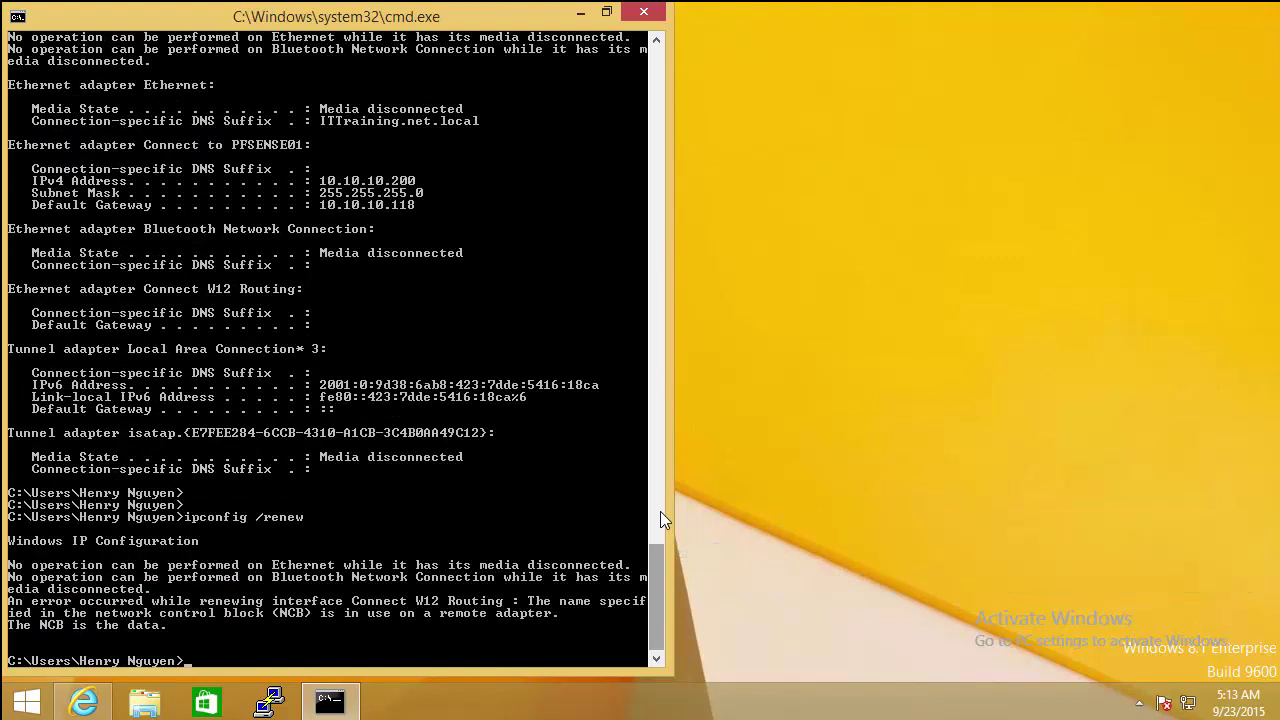
{"action": "right_click", "coordinate": [1190, 706]}
{"action": "left_click", "coordinate": [1166, 686]}
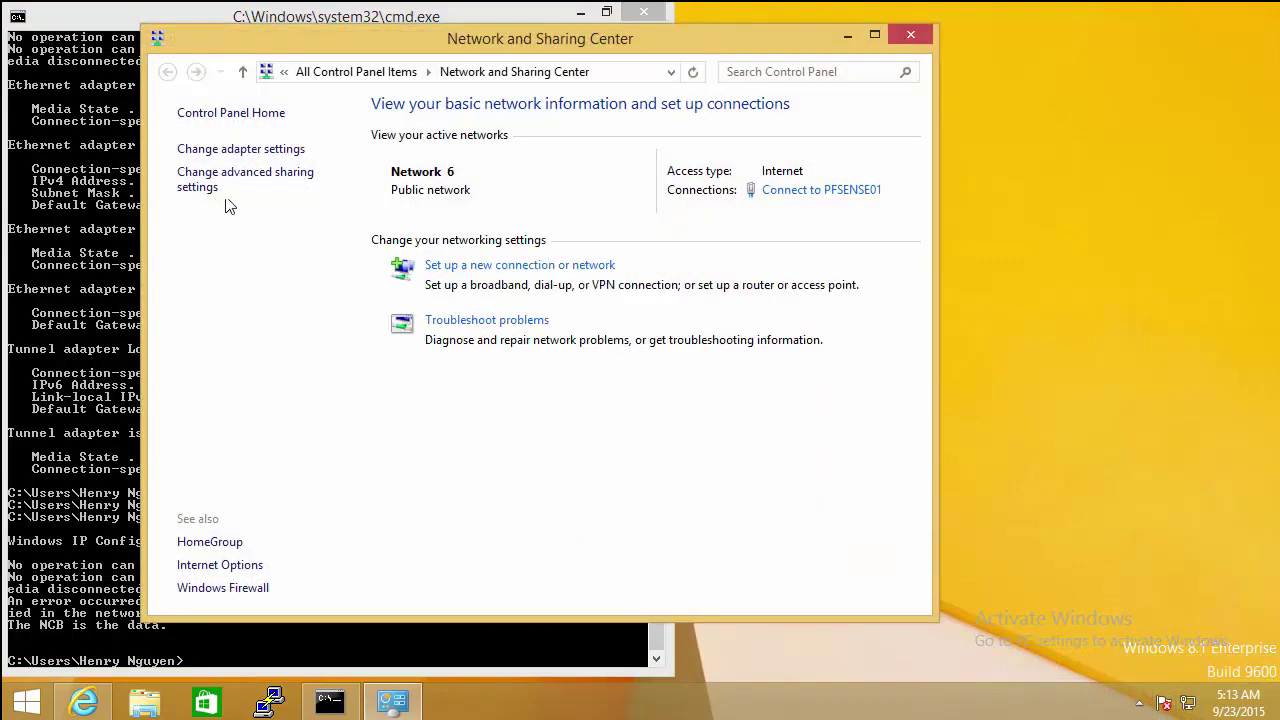
Step: Check Connect W12 Routing's details show 10.10.10.10 from DHCP server 172.100.100.111, then close everything
{"action": "left_click", "coordinate": [202, 152]}
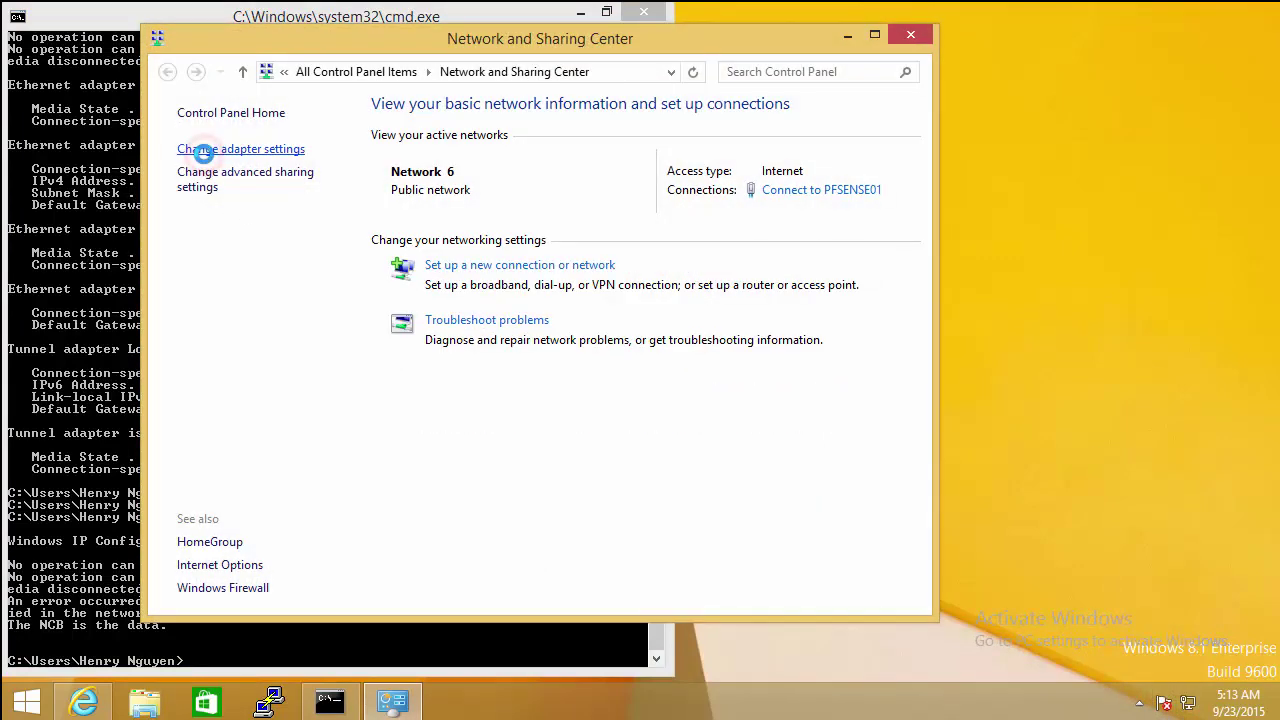
{"action": "left_click", "coordinate": [646, 266]}
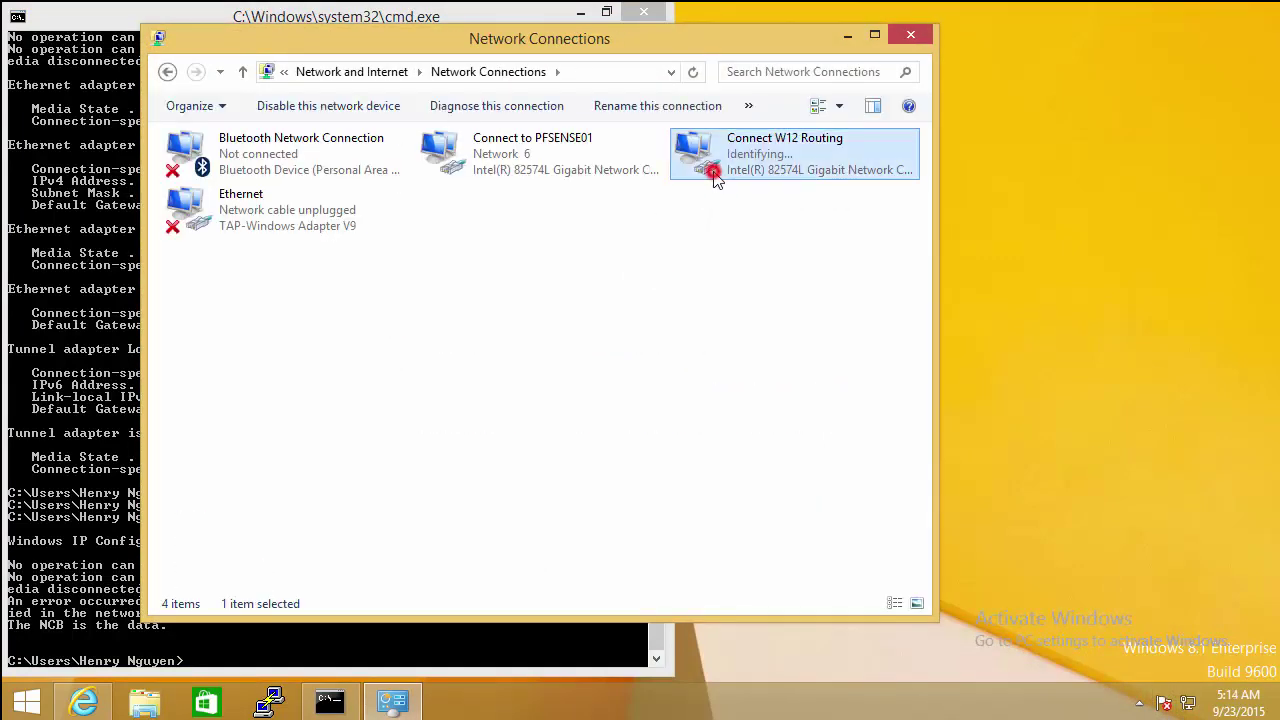
{"action": "double_click", "coordinate": [715, 178]}
{"action": "left_click", "coordinate": [522, 338]}
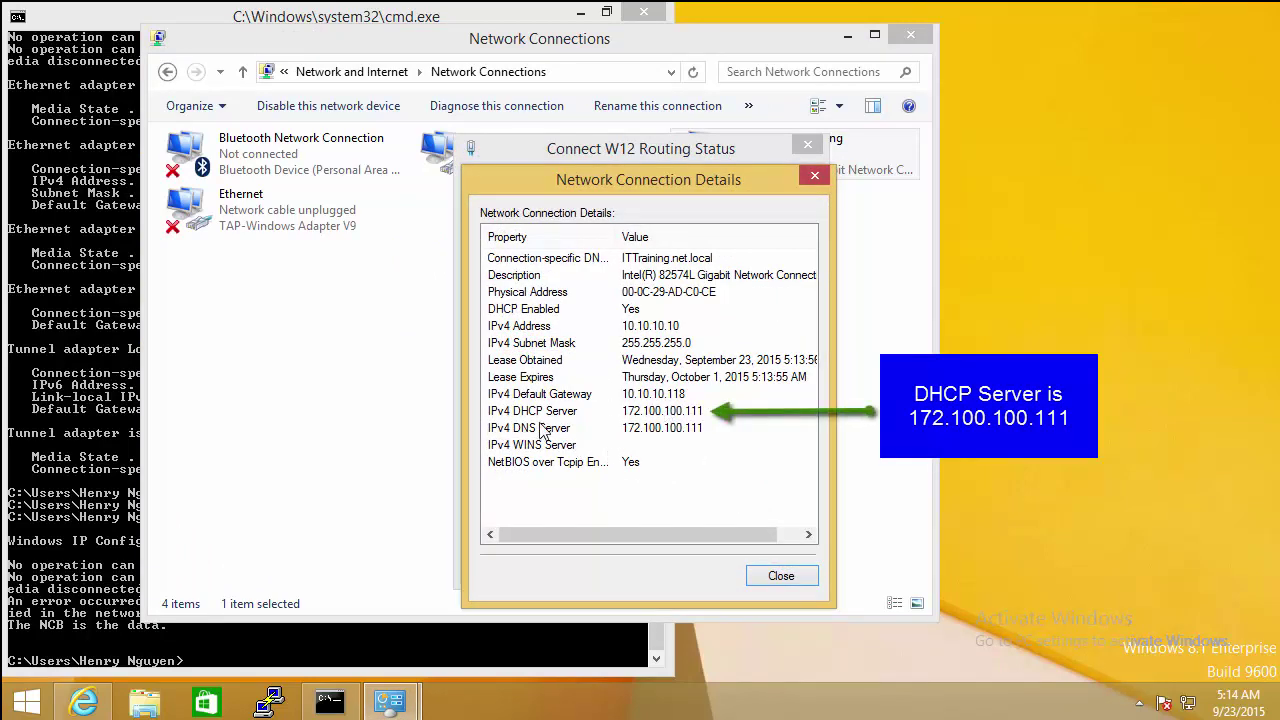
{"action": "left_click", "coordinate": [795, 579]}
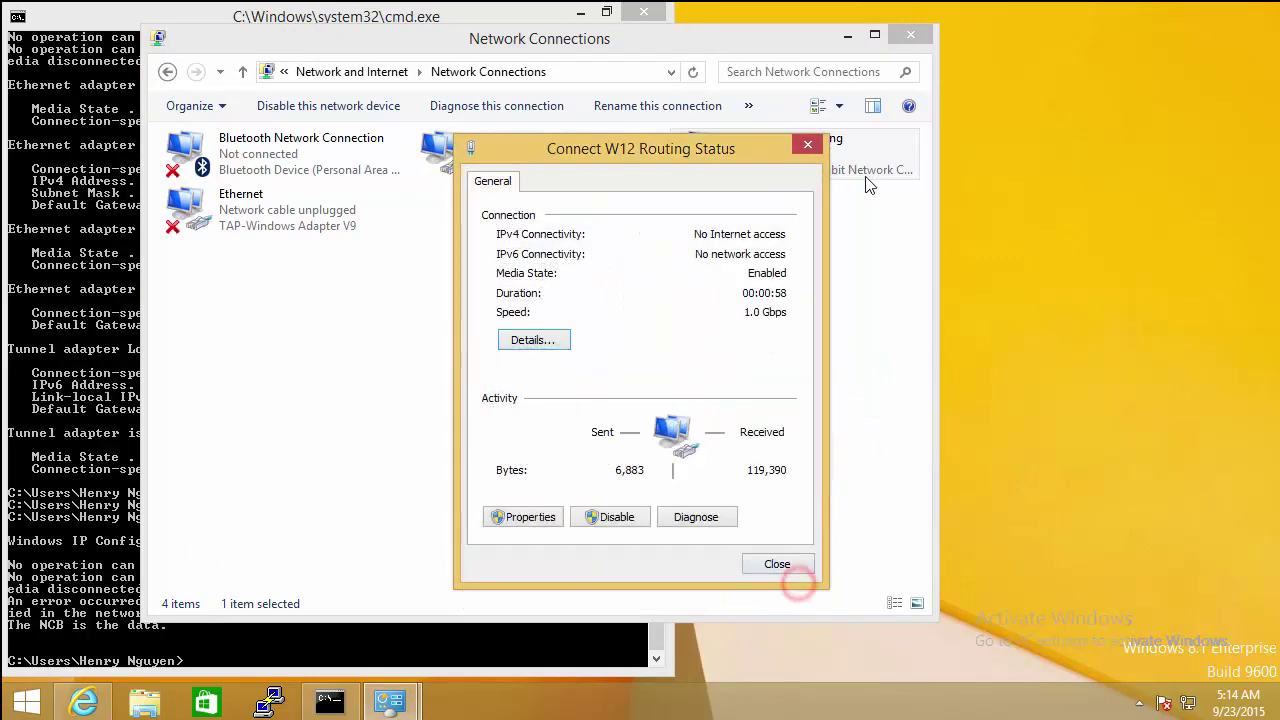
{"action": "left_click", "coordinate": [807, 148]}
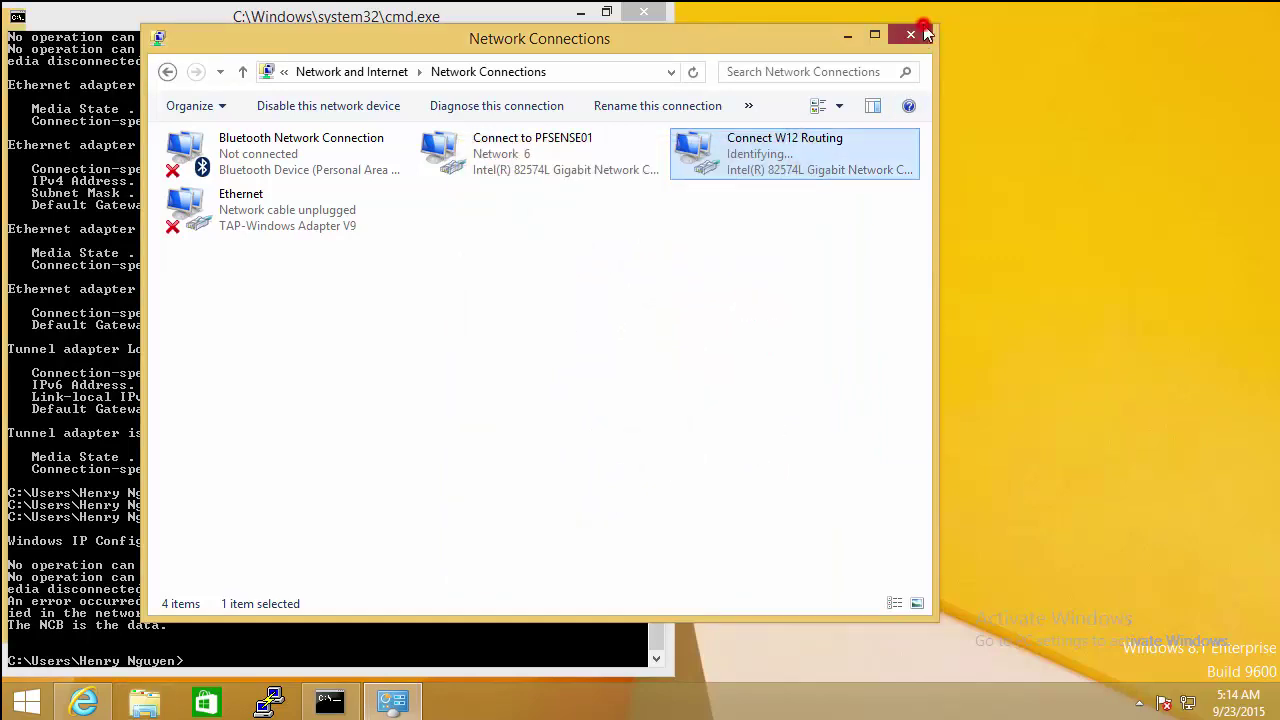
{"action": "left_click", "coordinate": [914, 32]}
{"action": "left_click", "coordinate": [350, 358]}
Step: Run ipconfig /all and mark and copy the adapter's address details block
{"action": "key", "text": "Return"}
{"action": "key", "text": "Return"}
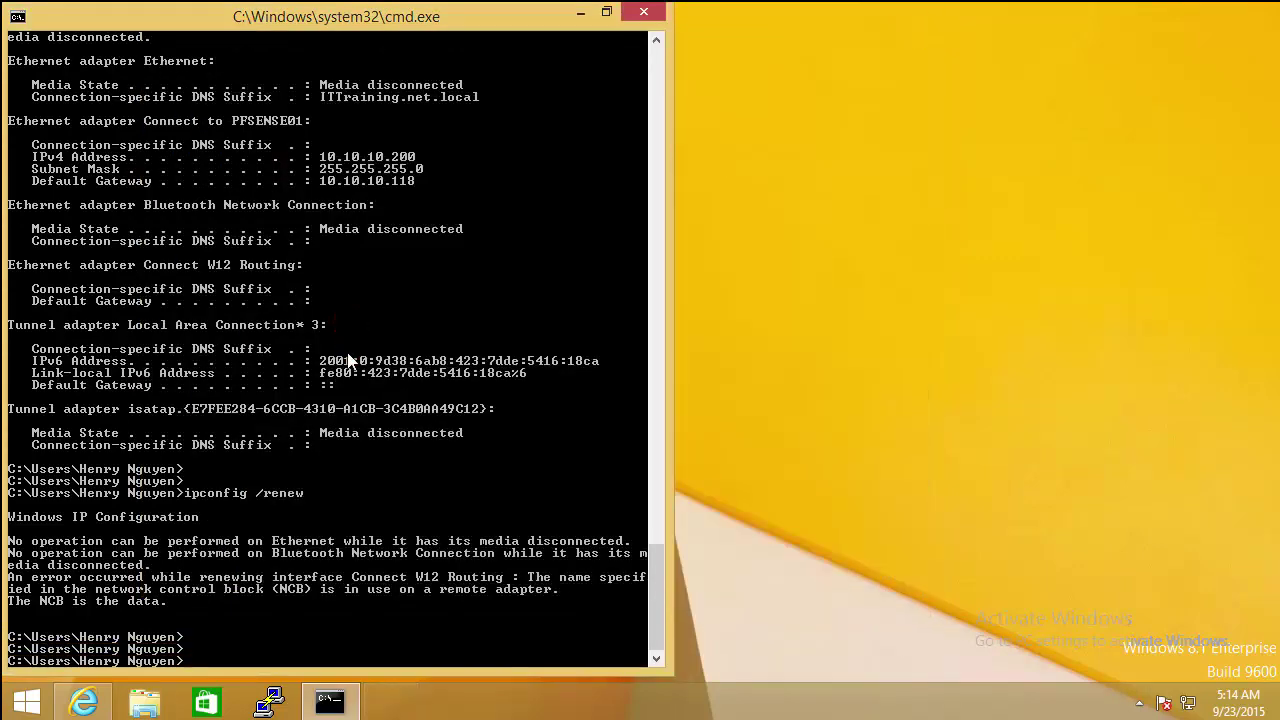
{"action": "type", "text": "ipconfig /all"}
{"action": "key", "text": "Return"}
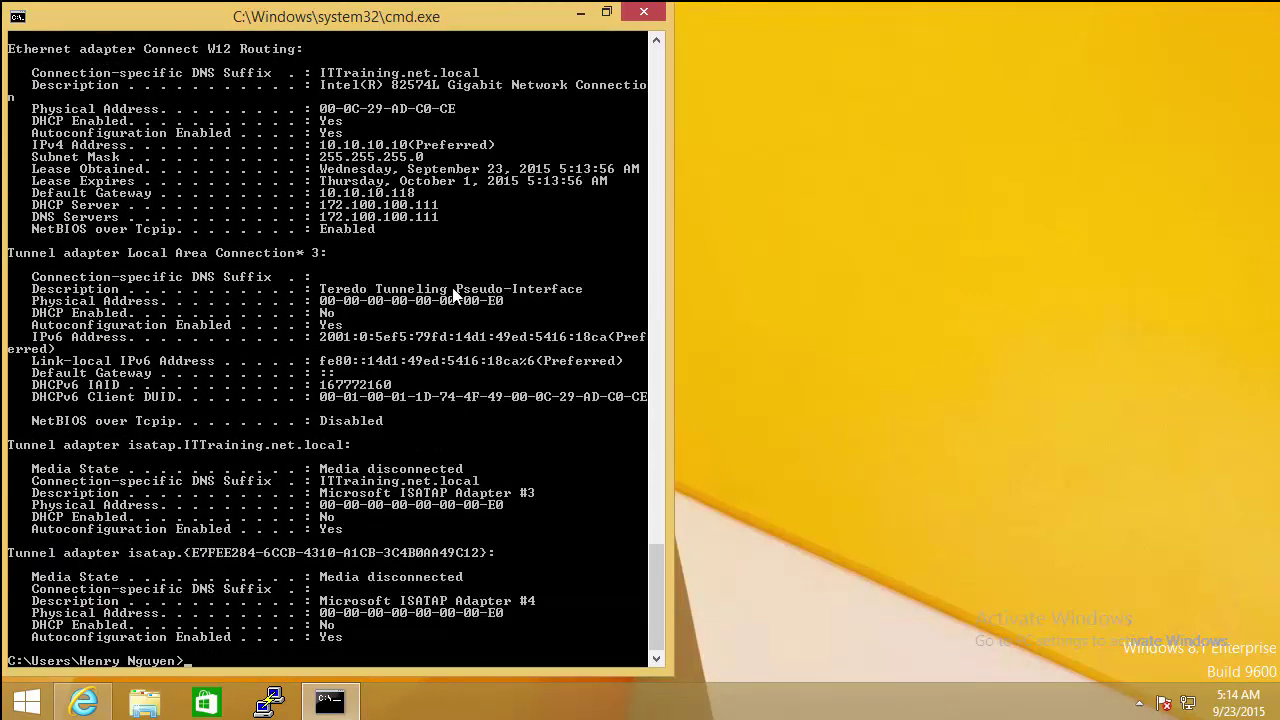
{"action": "right_click", "coordinate": [379, 250]}
{"action": "left_click", "coordinate": [402, 262]}
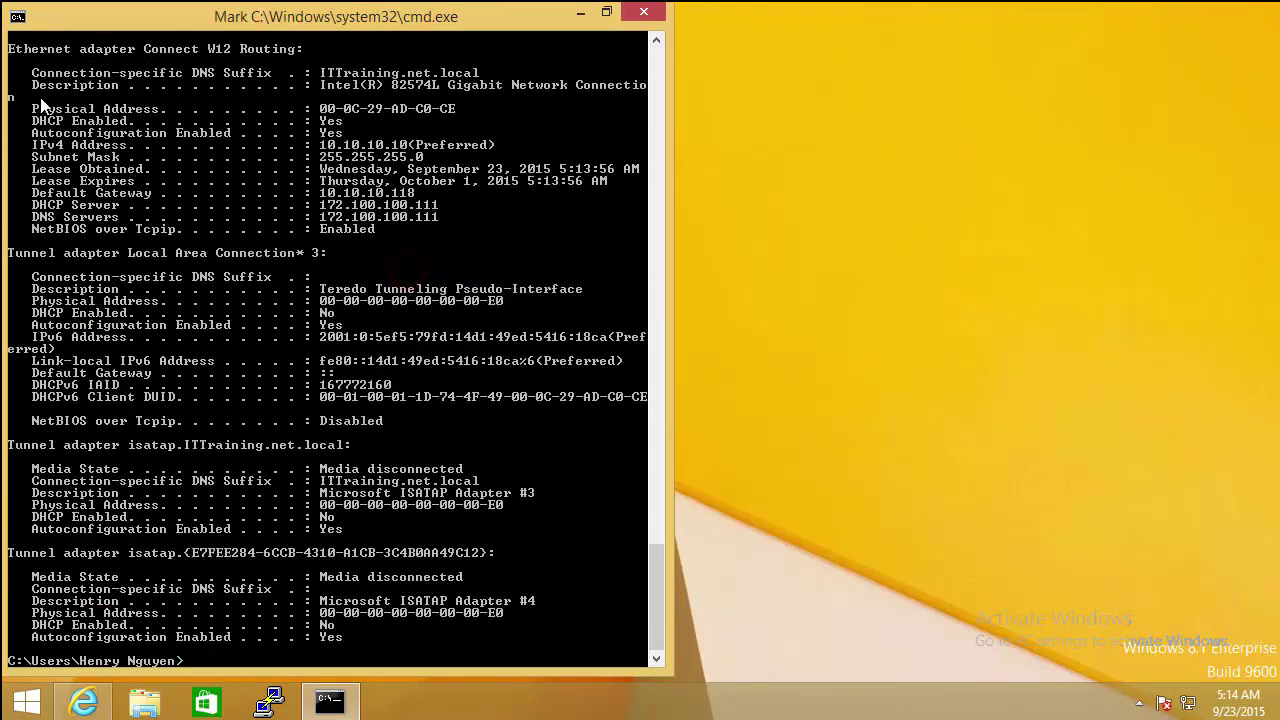
{"action": "left_click_drag", "start_coordinate": [26, 100], "coordinate": [544, 246]}
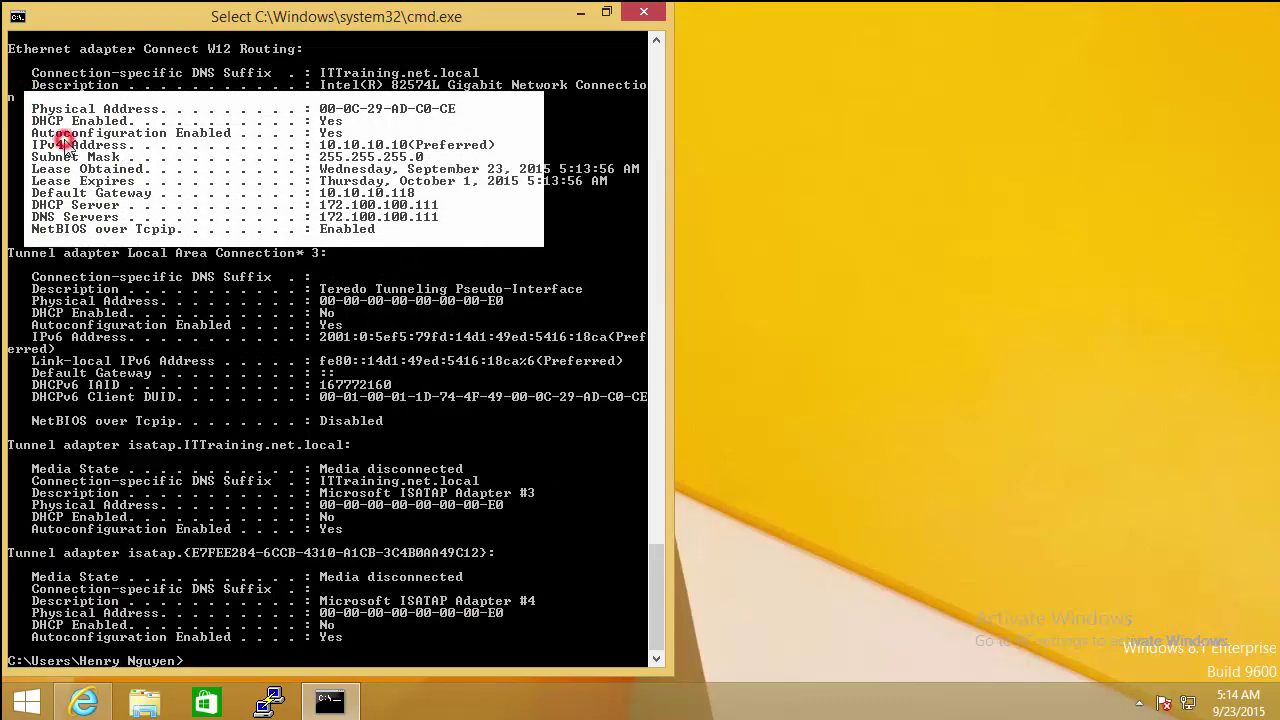
{"action": "key", "text": "Return"}
{"action": "key", "text": "Escape"}
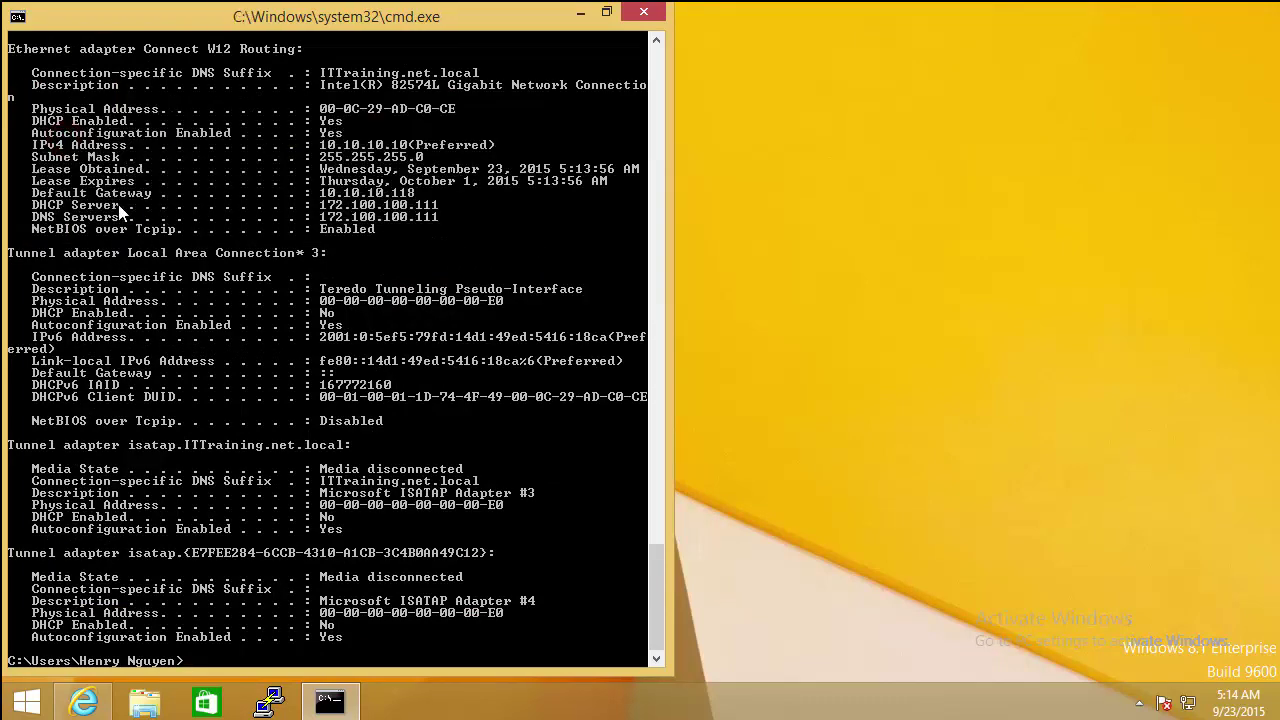
Step: Highlight the Default Gateway 10.10.10.118 and DHCP/DNS server 172.100.100.111 lines
{"action": "right_click", "coordinate": [143, 206]}
{"action": "left_click", "coordinate": [165, 214]}
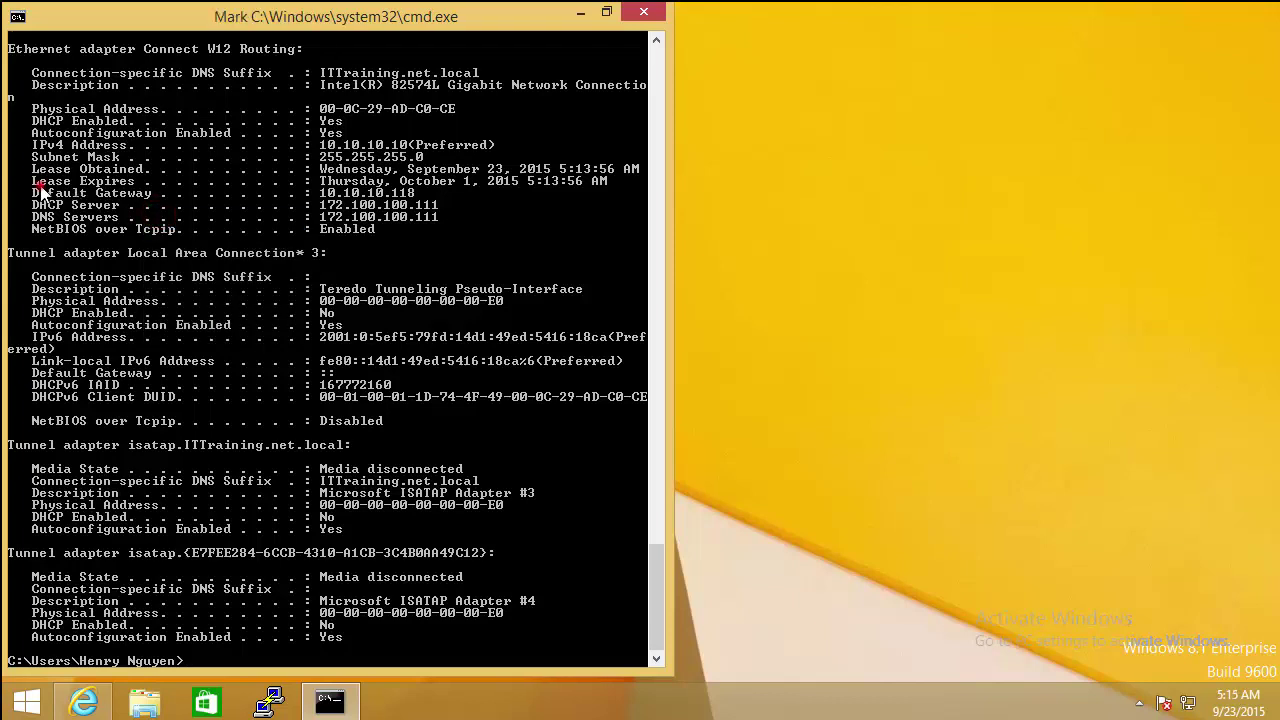
{"action": "left_click_drag", "start_coordinate": [32, 181], "coordinate": [450, 217]}
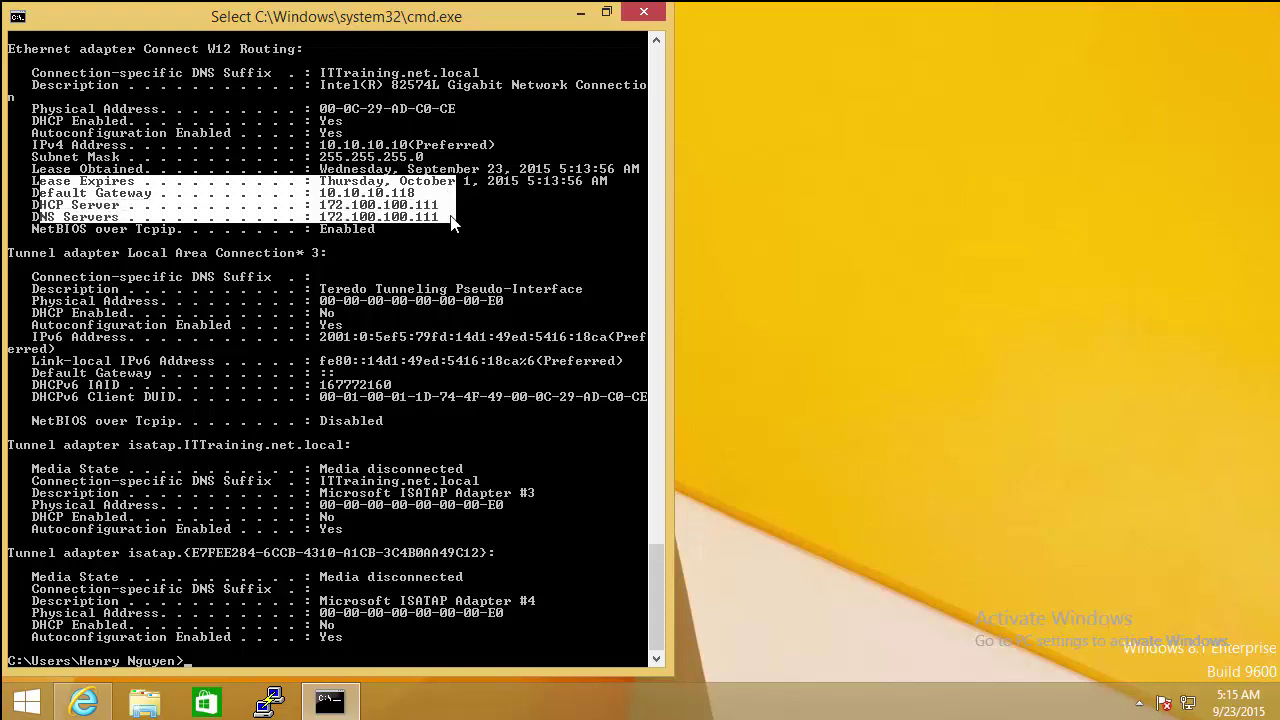
{"action": "left_click", "coordinate": [449, 212]}
{"action": "right_click", "coordinate": [73, 206]}
{"action": "left_click", "coordinate": [103, 222]}
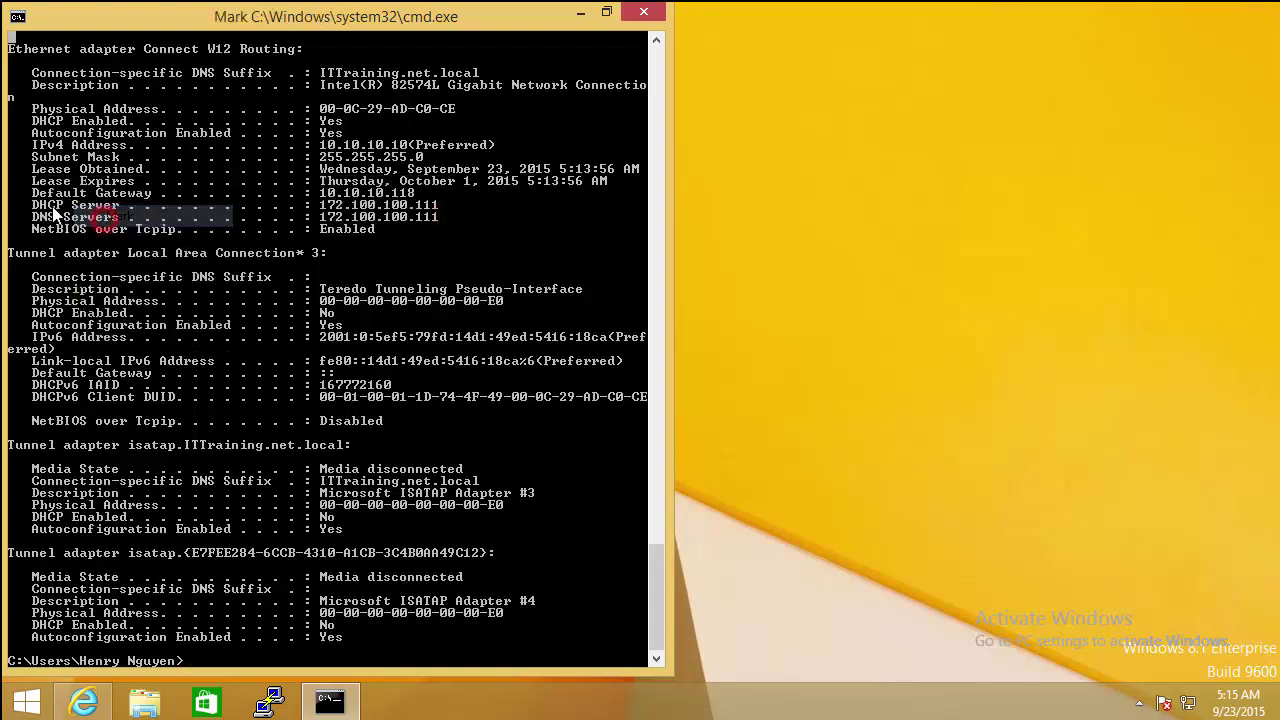
{"action": "left_click_drag", "start_coordinate": [25, 190], "coordinate": [463, 227]}
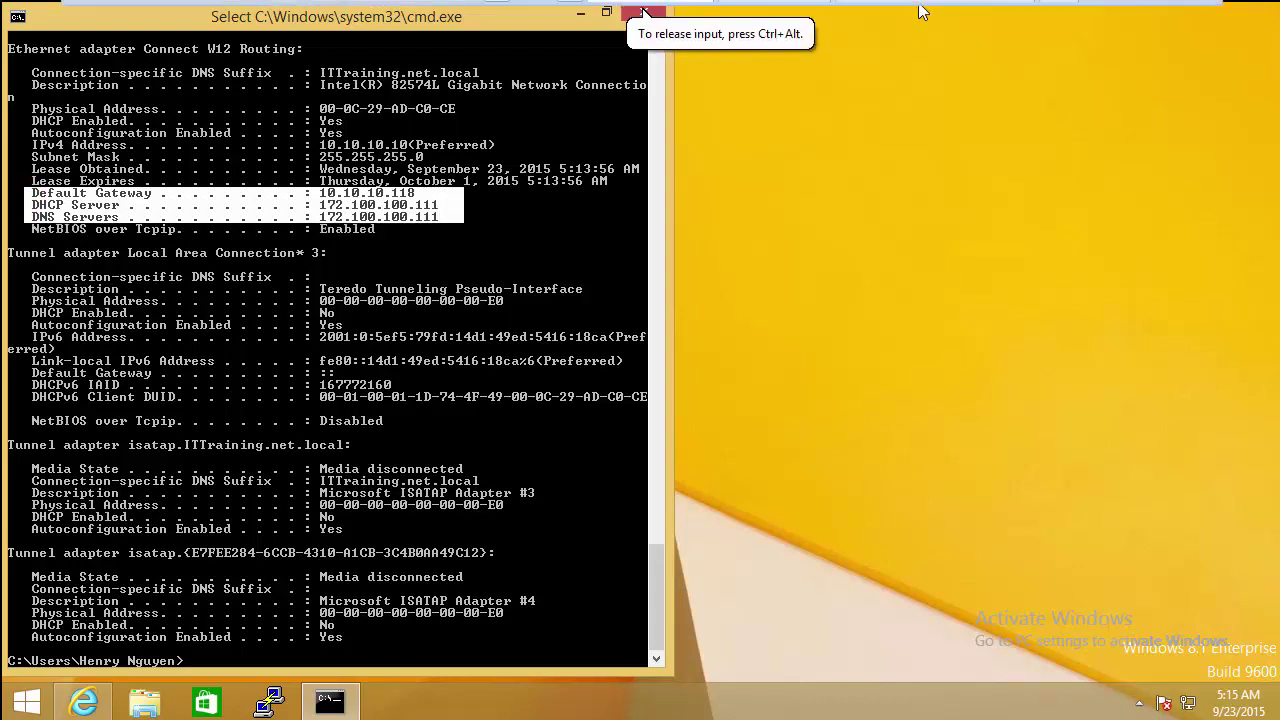
{"action": "left_click", "coordinate": [925, 12]}
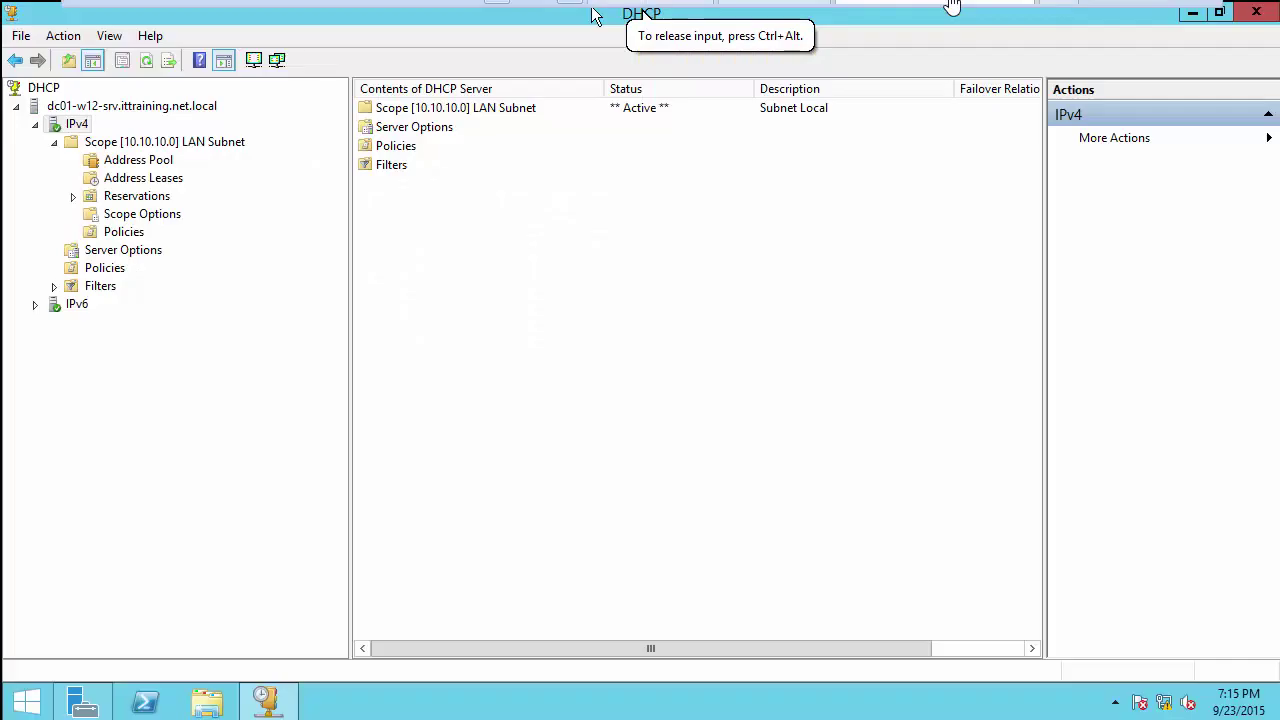
Step: Review the address pool and the 10.10.10.10 lease, widening Name to show WINDOW8-TPL.ITTraining.net.local
{"action": "left_click", "coordinate": [141, 162]}
{"action": "left_click", "coordinate": [165, 179]}
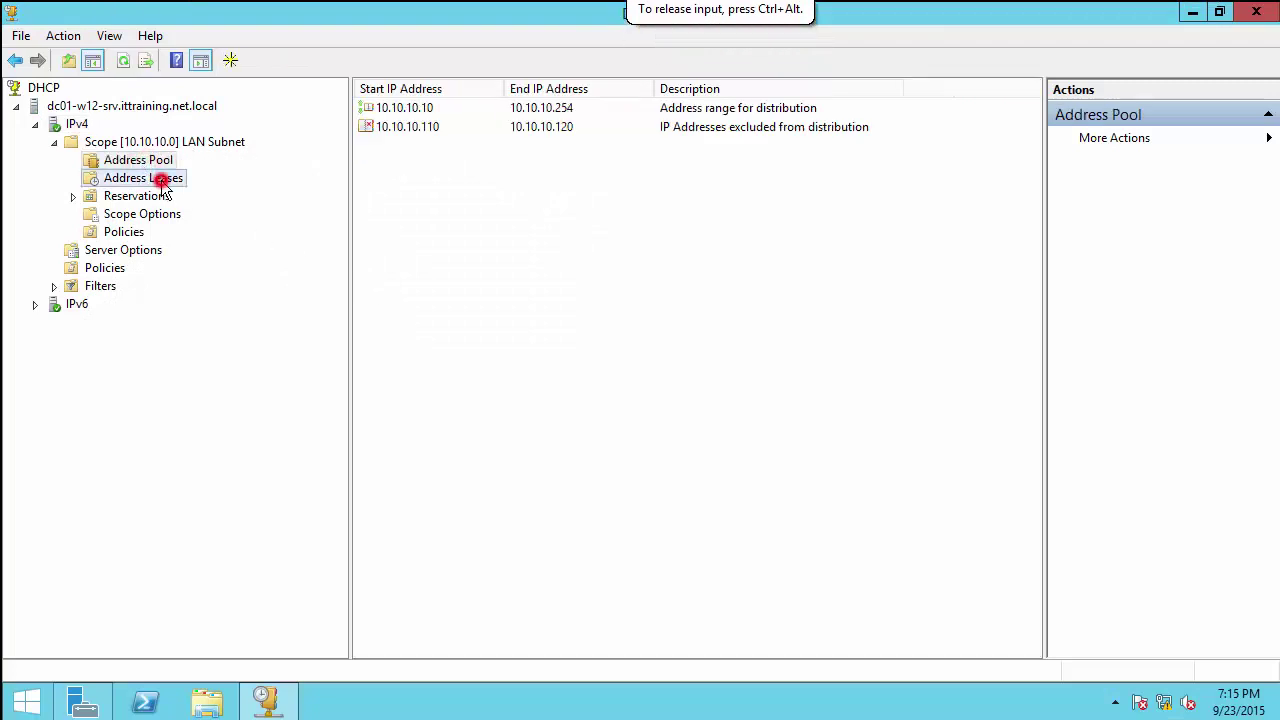
{"action": "left_click", "coordinate": [426, 107]}
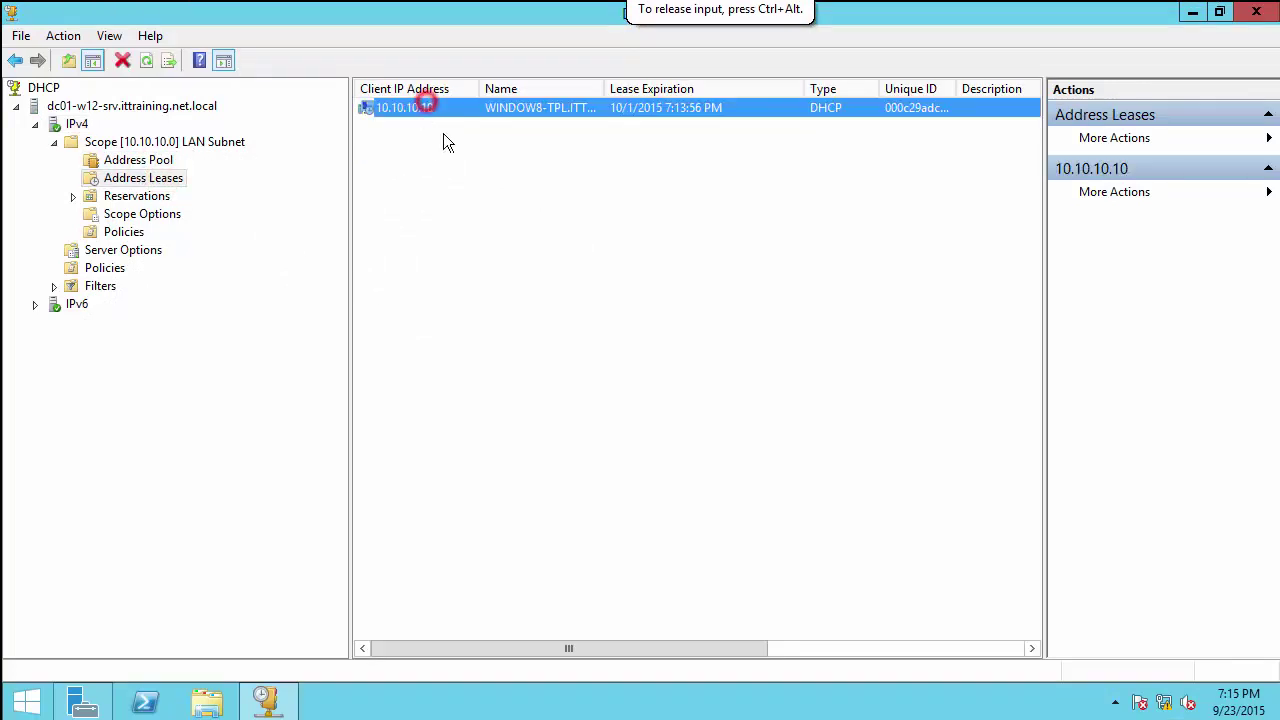
{"action": "double_click", "coordinate": [605, 88]}
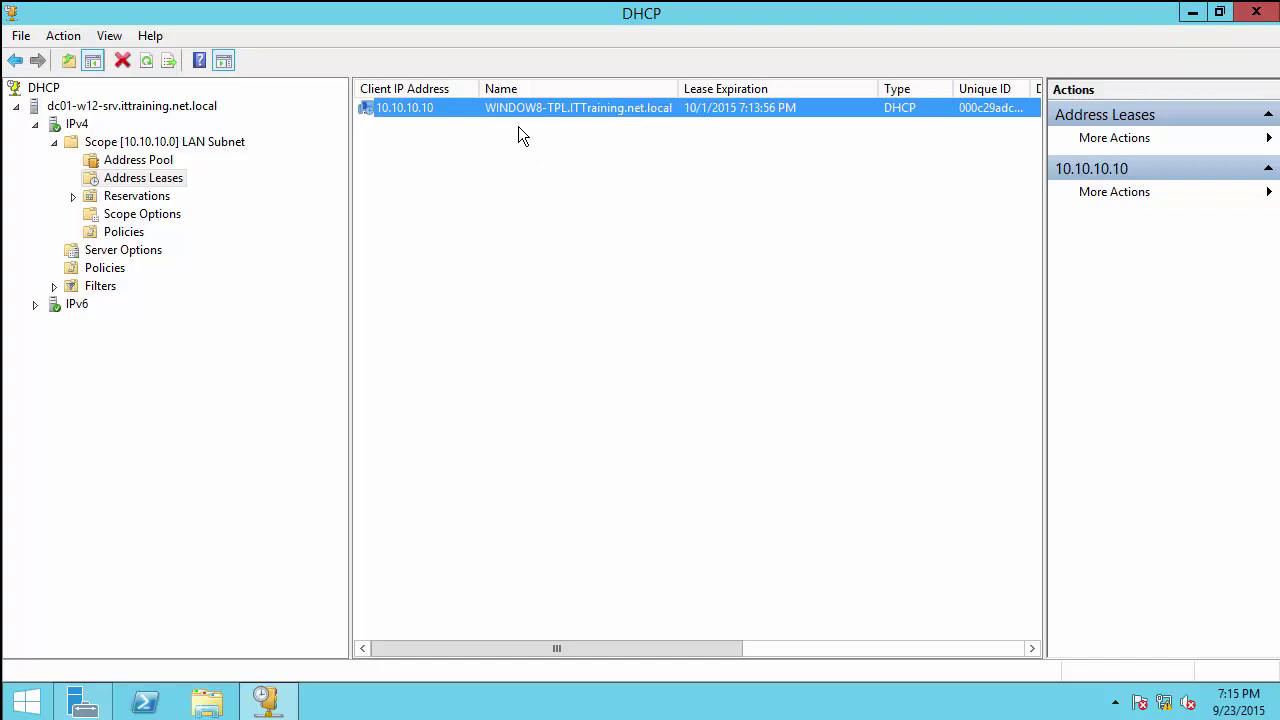
{"action": "left_click", "coordinate": [645, 6]}
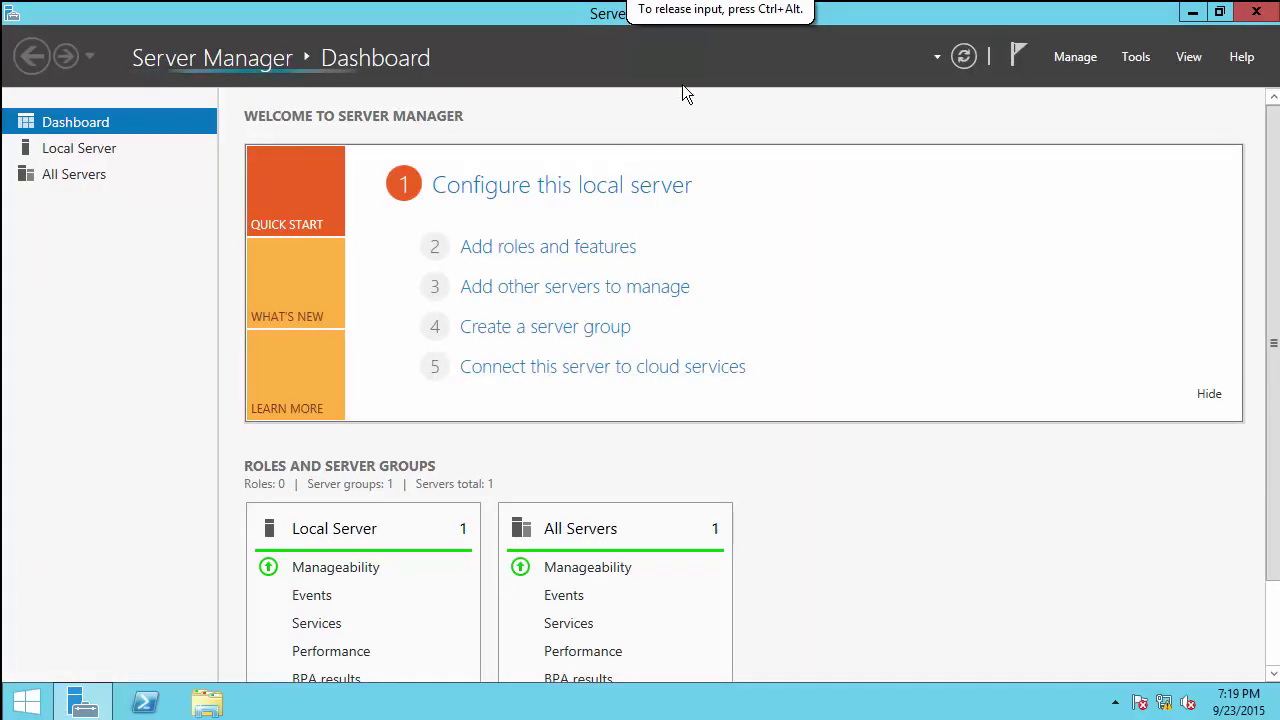
Step: Launch DHCP from Server Manager Tools, maximize it, and expand dc01-w12-srv's IPv4 branch
{"action": "left_click", "coordinate": [1140, 58]}
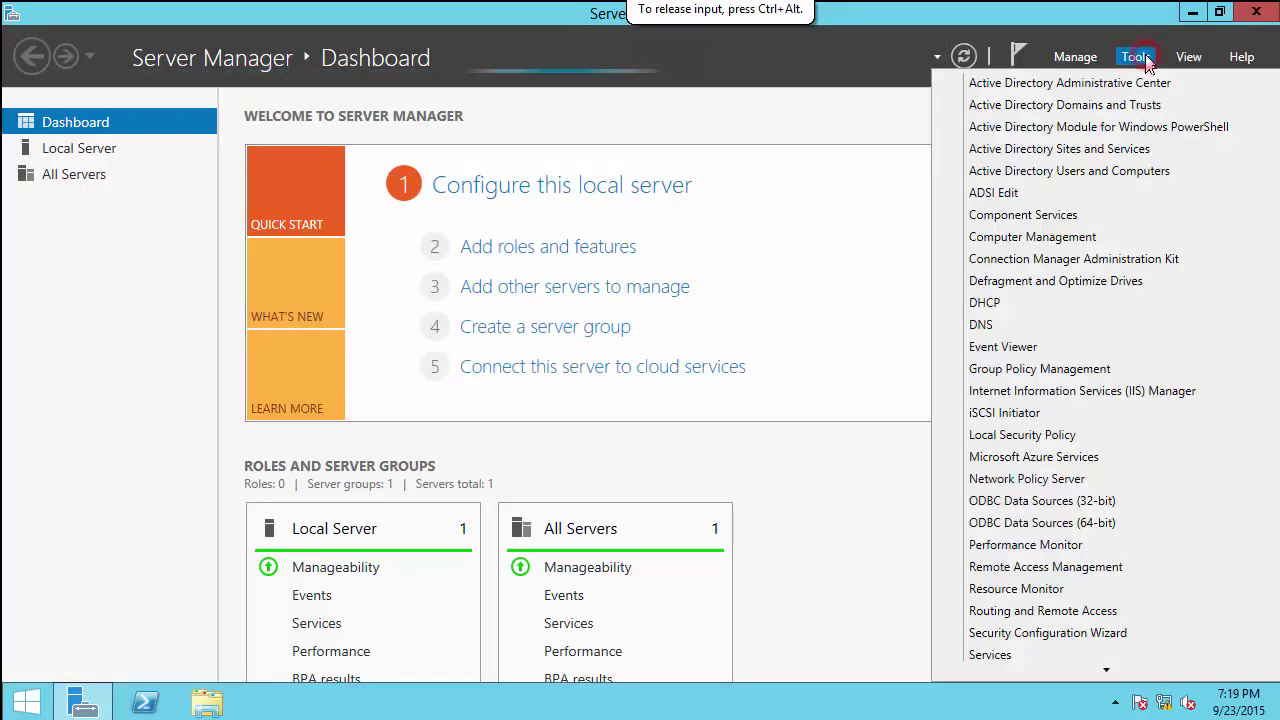
{"action": "left_click", "coordinate": [1001, 301]}
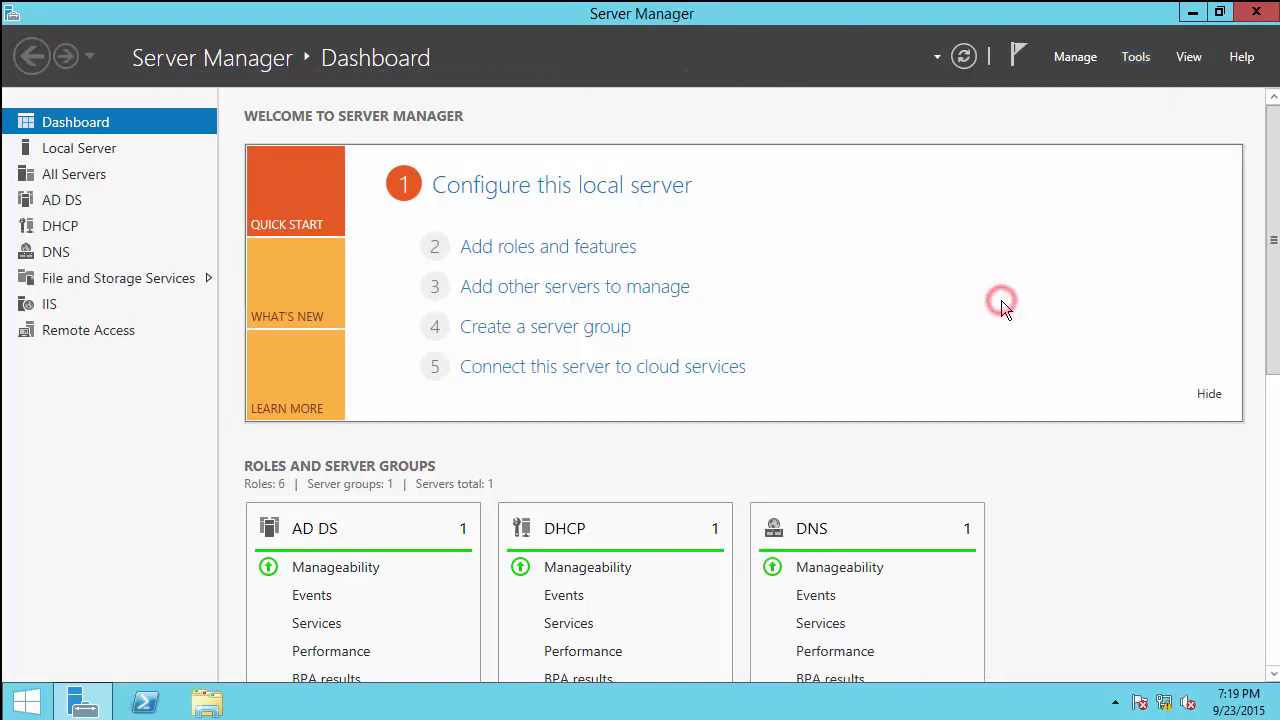
{"action": "left_click", "coordinate": [603, 80]}
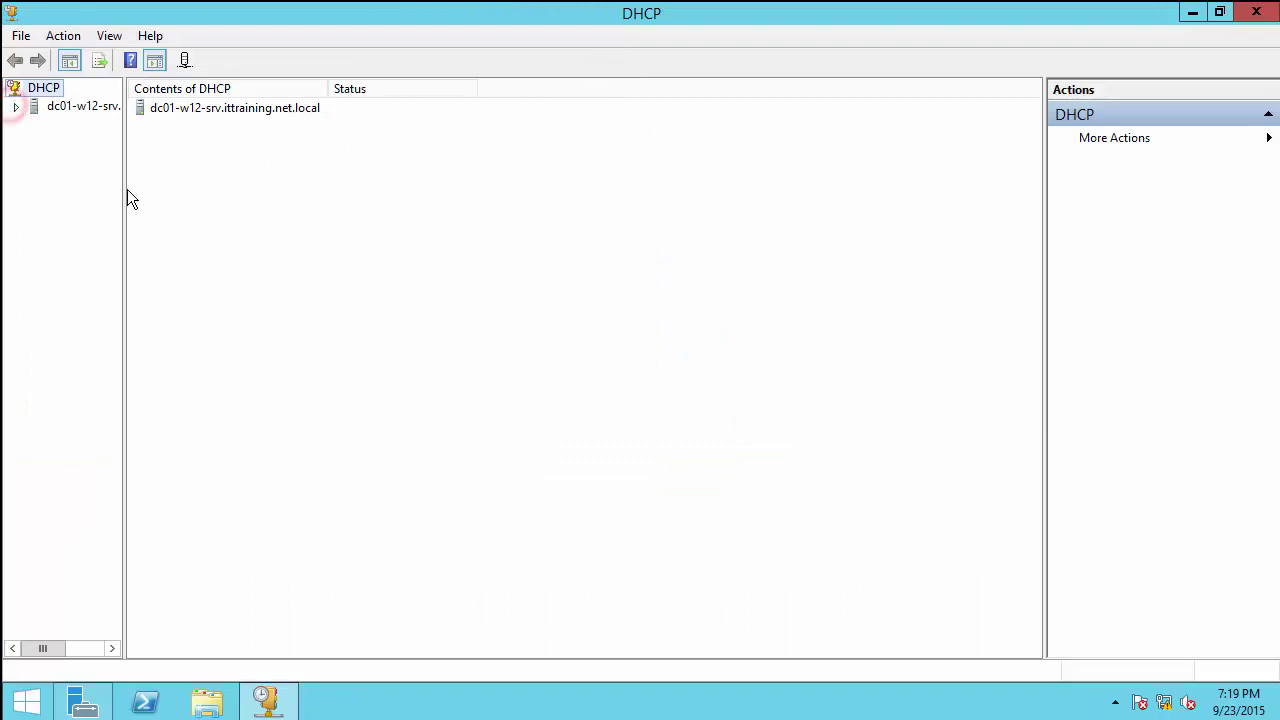
{"action": "left_click_drag", "start_coordinate": [123, 184], "coordinate": [379, 190]}
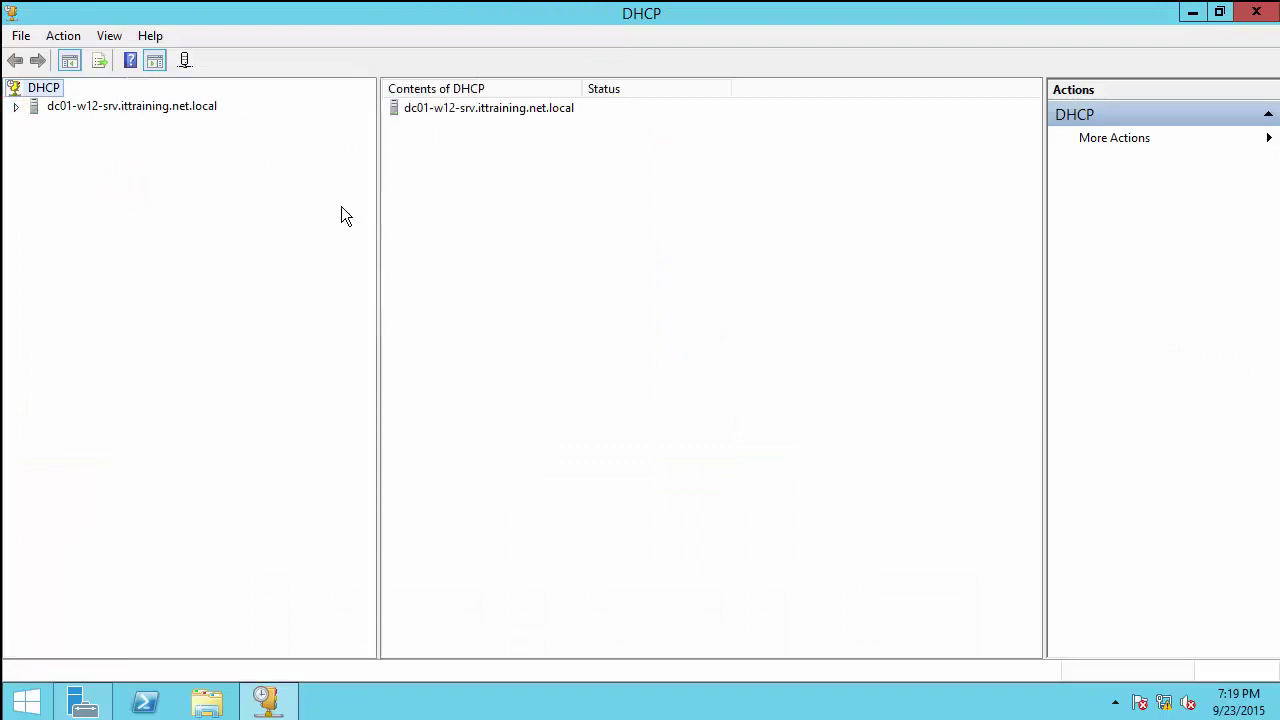
{"action": "left_click", "coordinate": [15, 106]}
{"action": "left_click", "coordinate": [35, 125]}
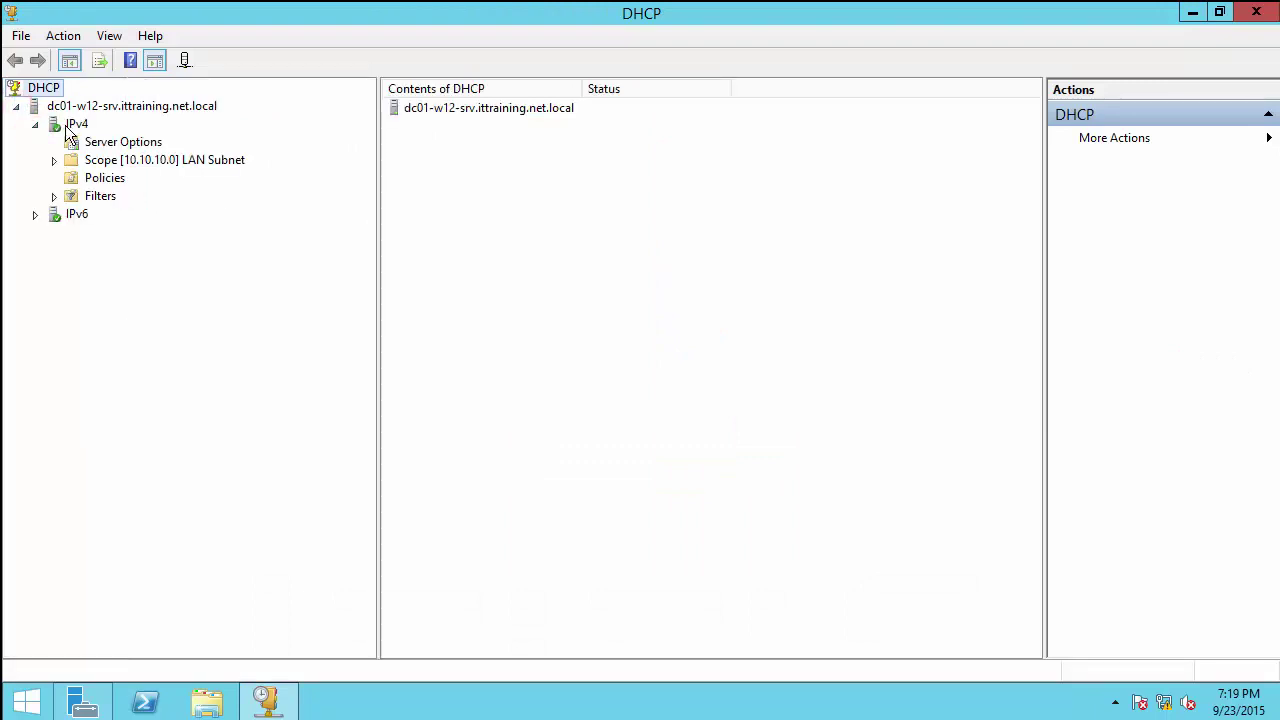
{"action": "left_click", "coordinate": [70, 125]}
Step: In IPv4 Predefined Options, add option 'wpad', type String, code 252, description 'WPAD PfSense'
{"action": "right_click", "coordinate": [83, 124]}
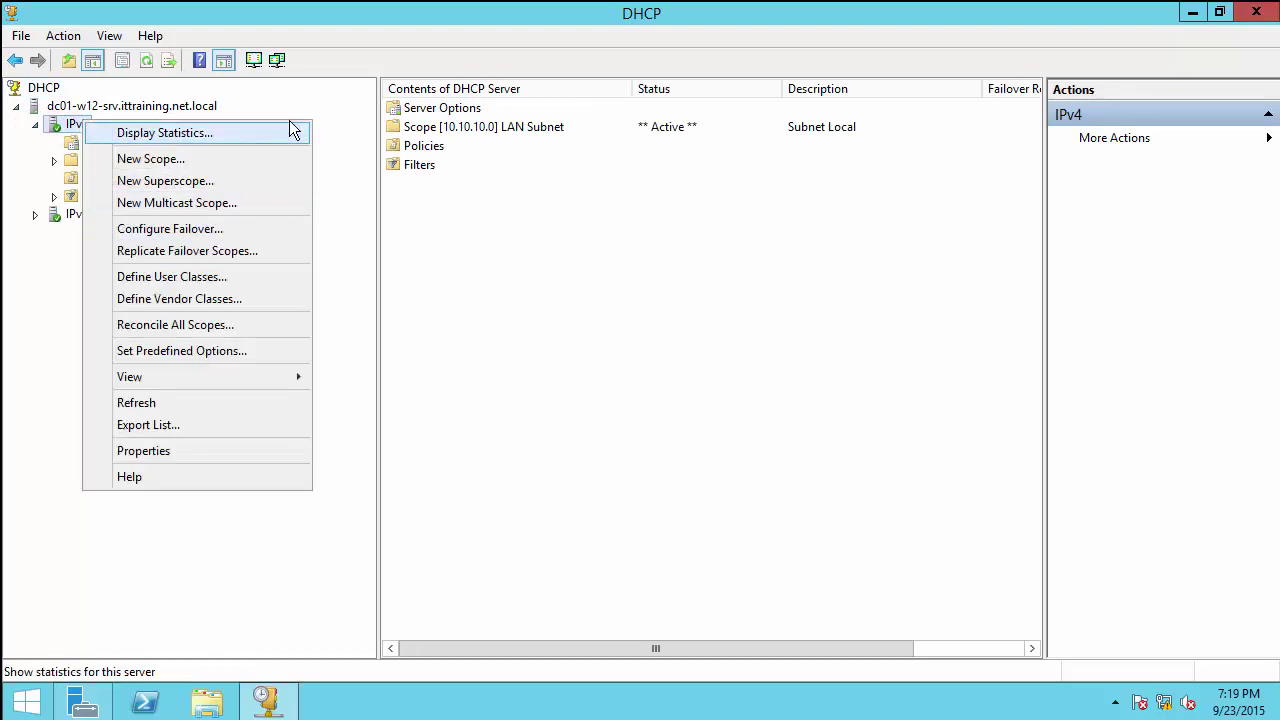
{"action": "left_click", "coordinate": [178, 350]}
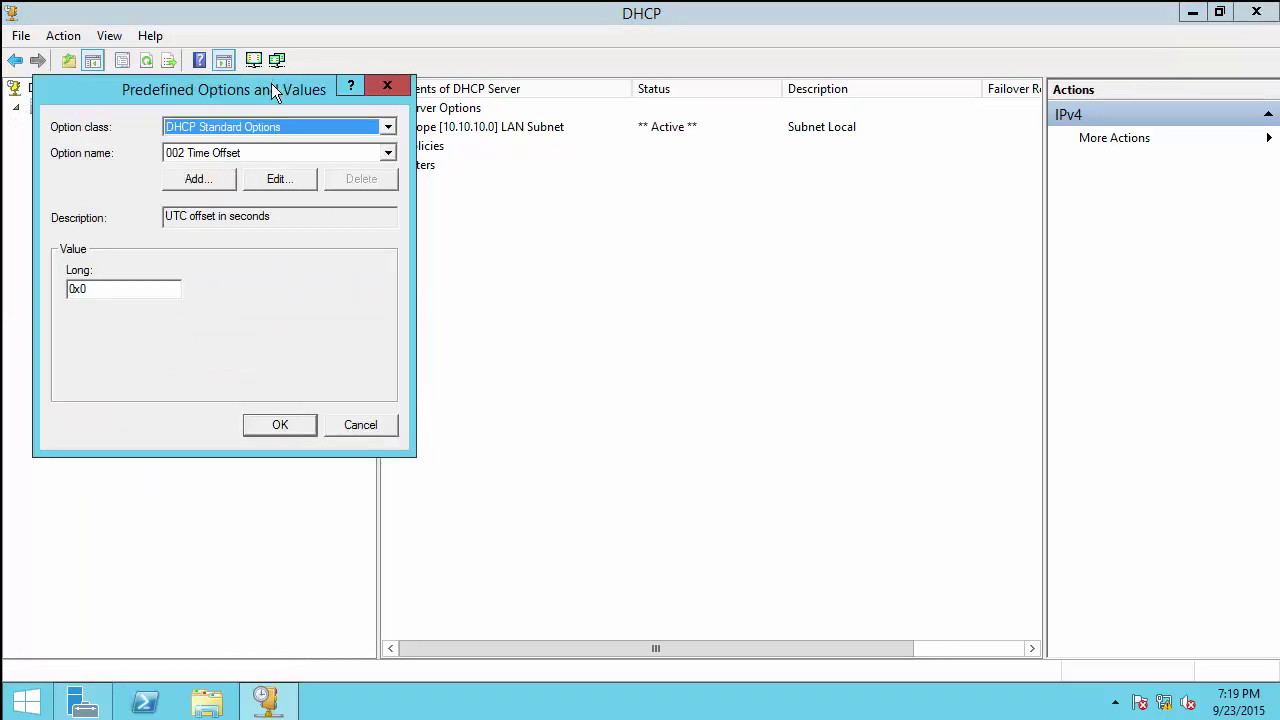
{"action": "left_click_drag", "start_coordinate": [271, 83], "coordinate": [609, 169]}
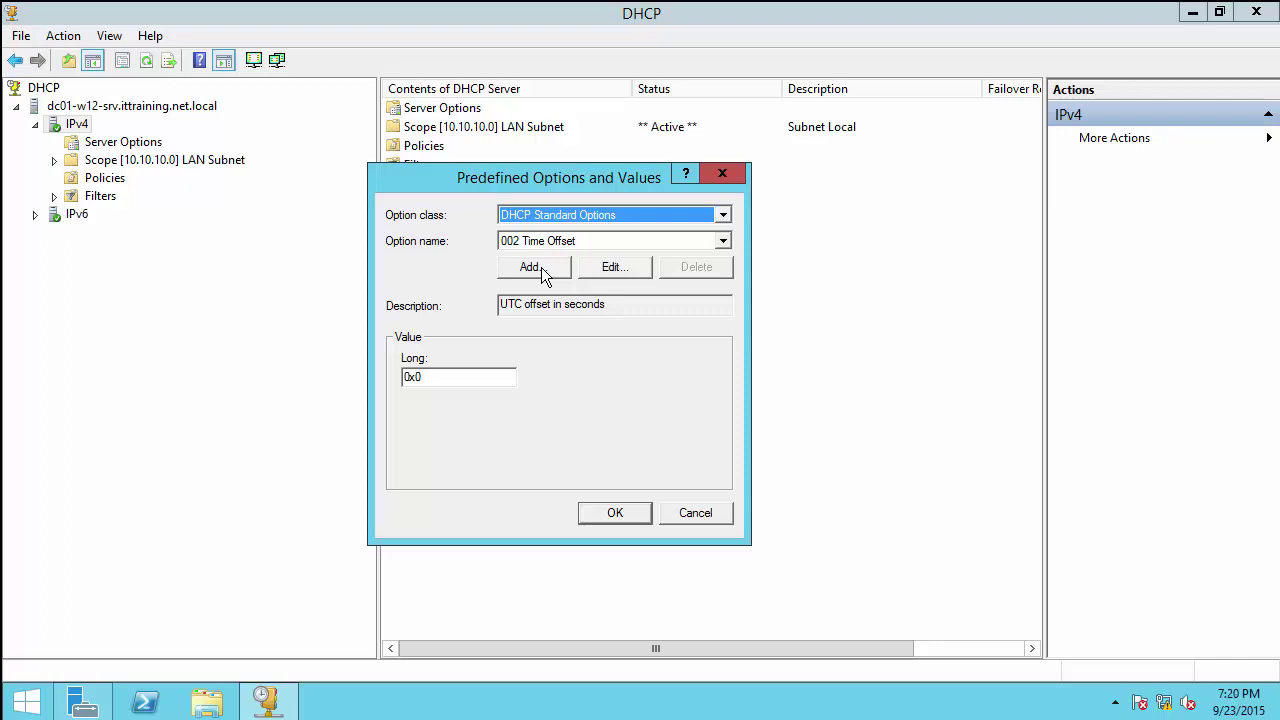
{"action": "left_click", "coordinate": [535, 267]}
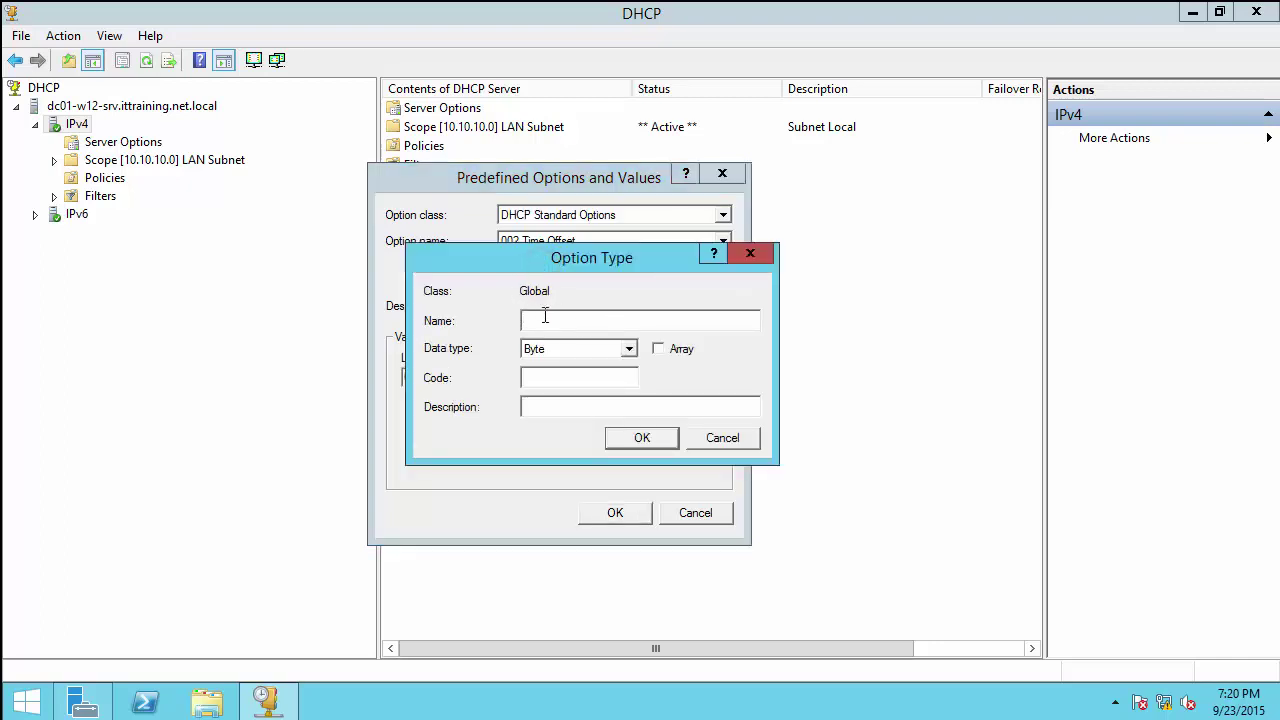
{"action": "type", "text": "wpad"}
{"action": "key", "text": "Tab"}
{"action": "left_click", "coordinate": [628, 348]}
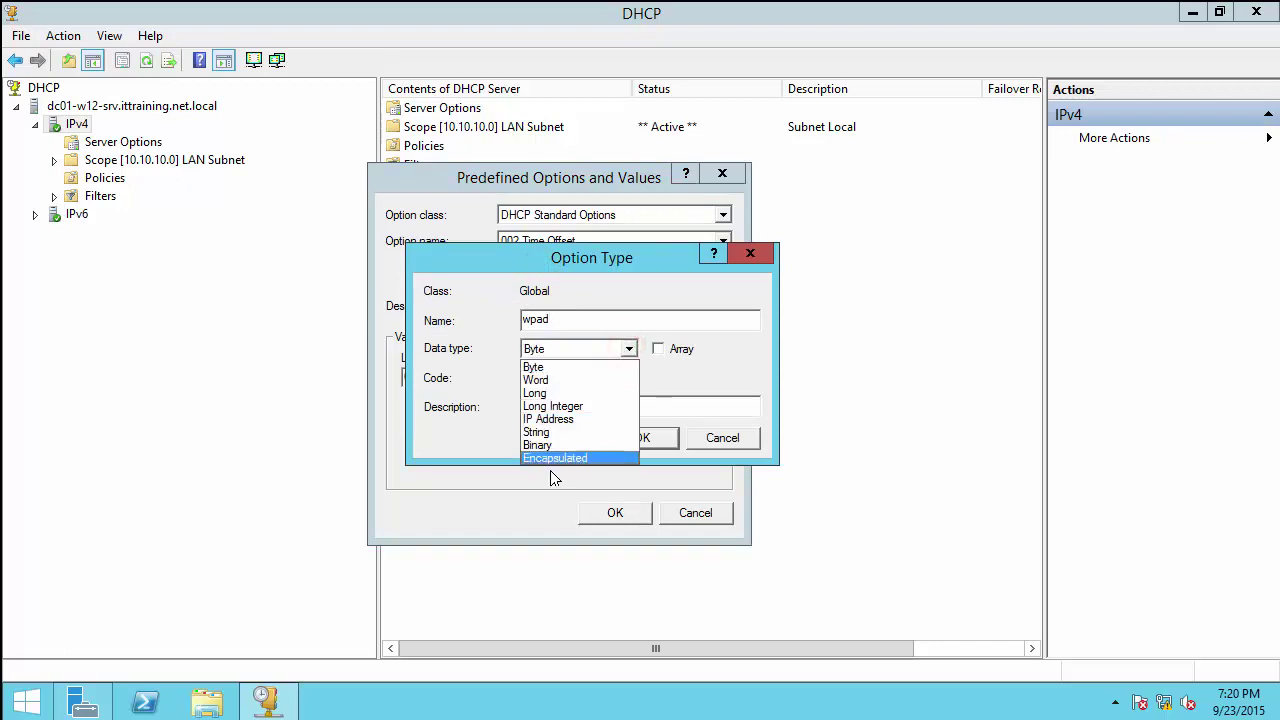
{"action": "left_click", "coordinate": [540, 432]}
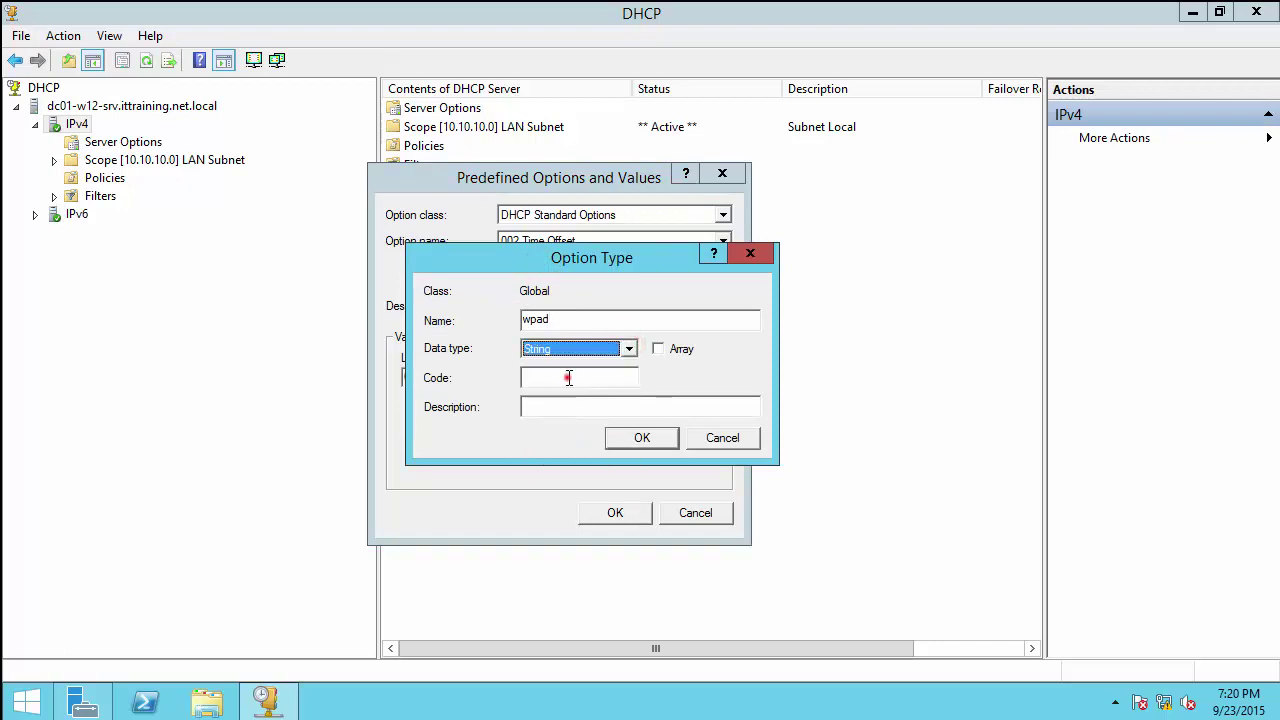
{"action": "left_click", "coordinate": [567, 378]}
{"action": "type", "text": "252"}
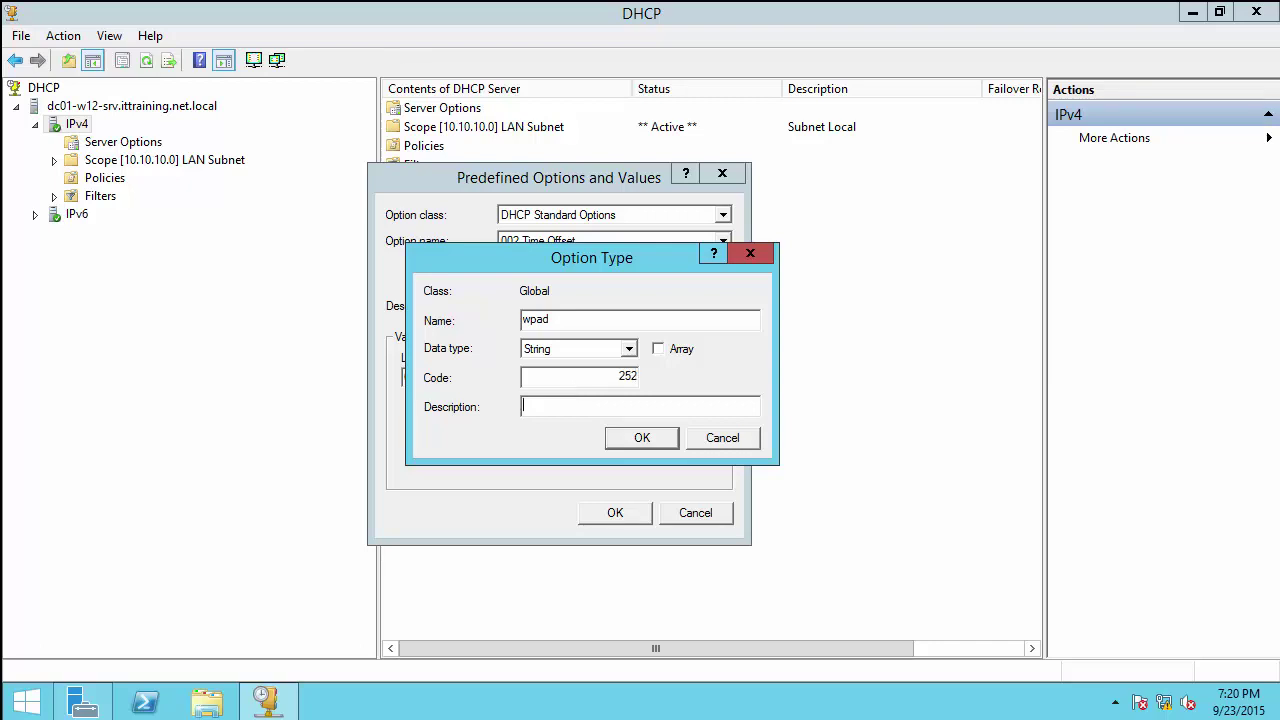
{"action": "type", "text": "WPAD PfSense"}
{"action": "left_click", "coordinate": [640, 442]}
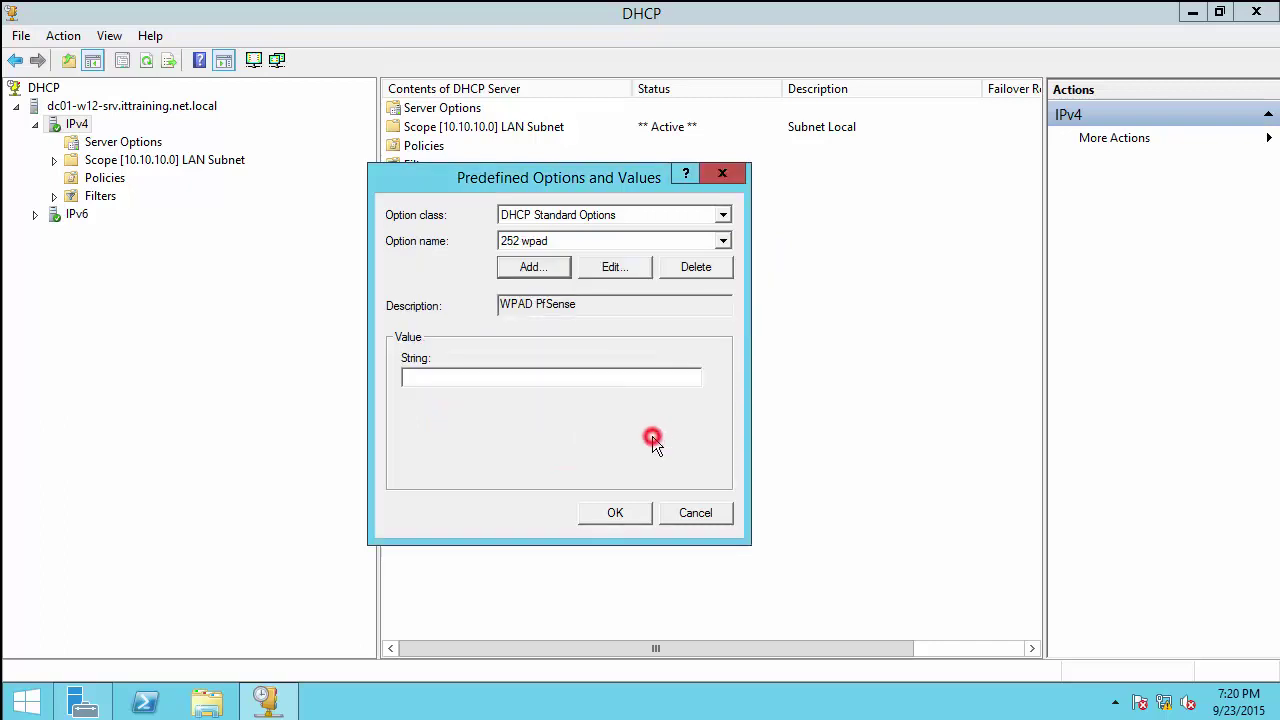
{"action": "left_click", "coordinate": [443, 380]}
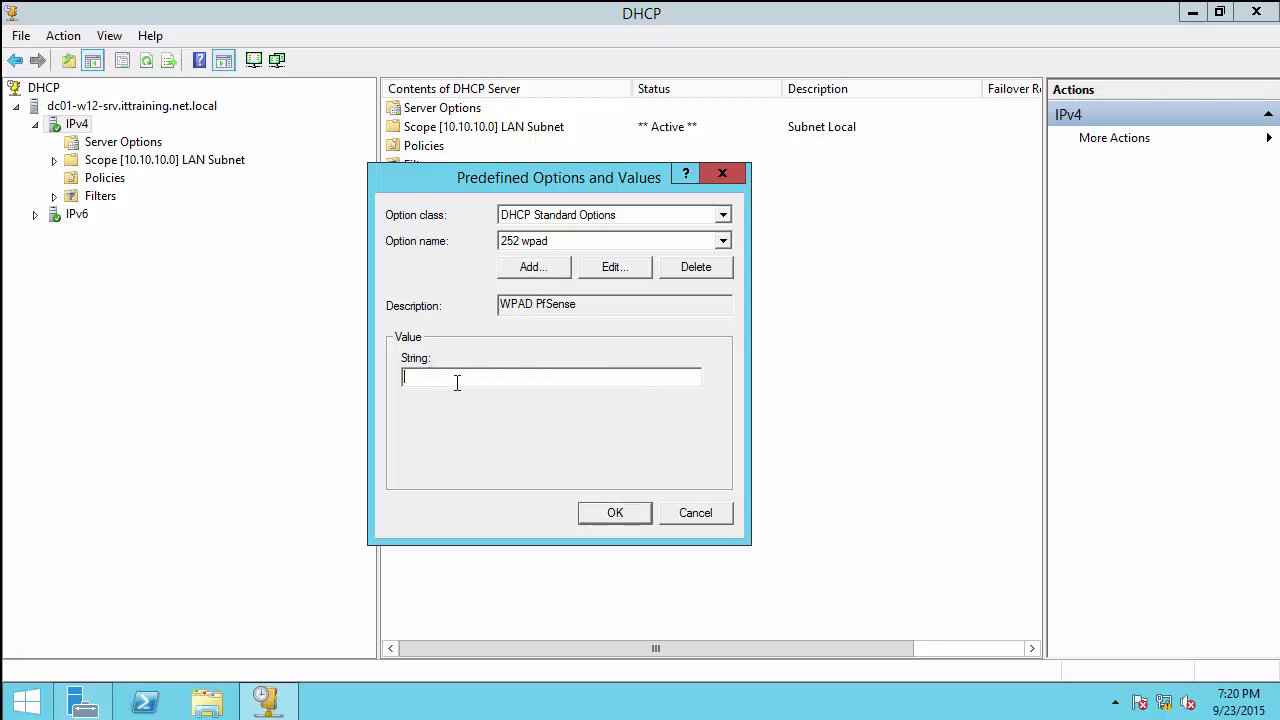
{"action": "type", "text": "http://10.10.10.118"}
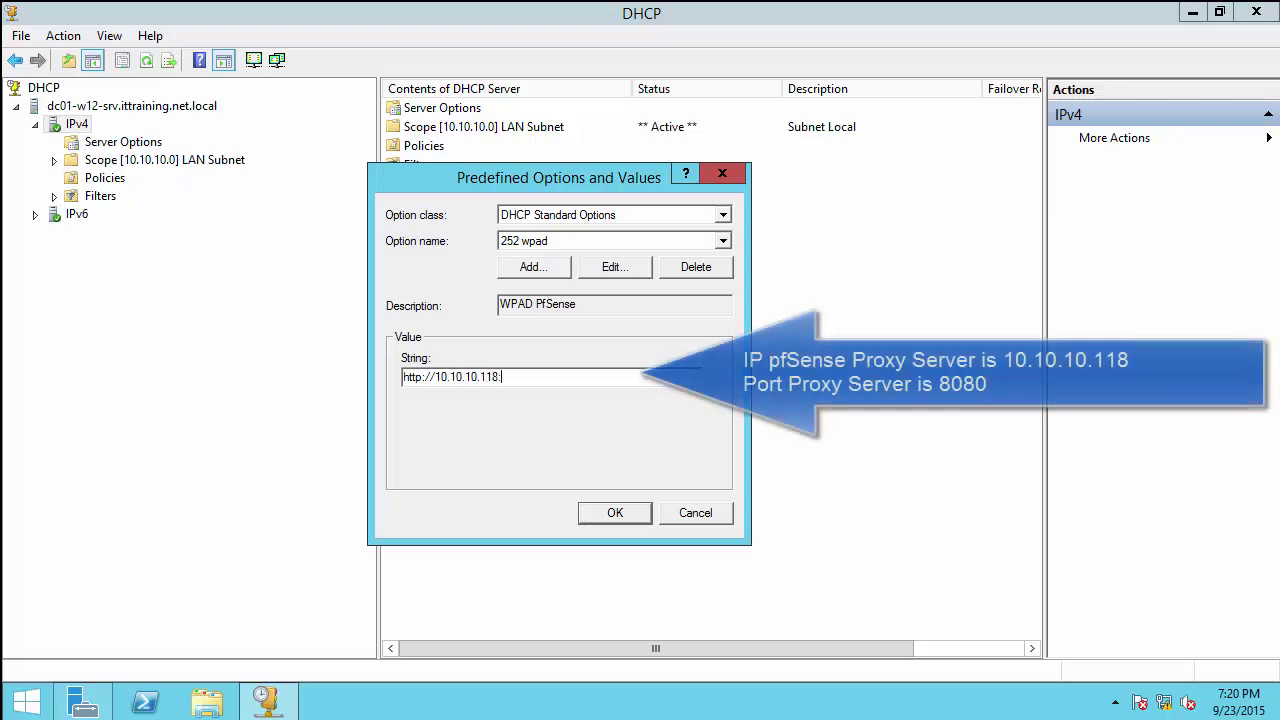
{"action": "type", "text": ":8080"}
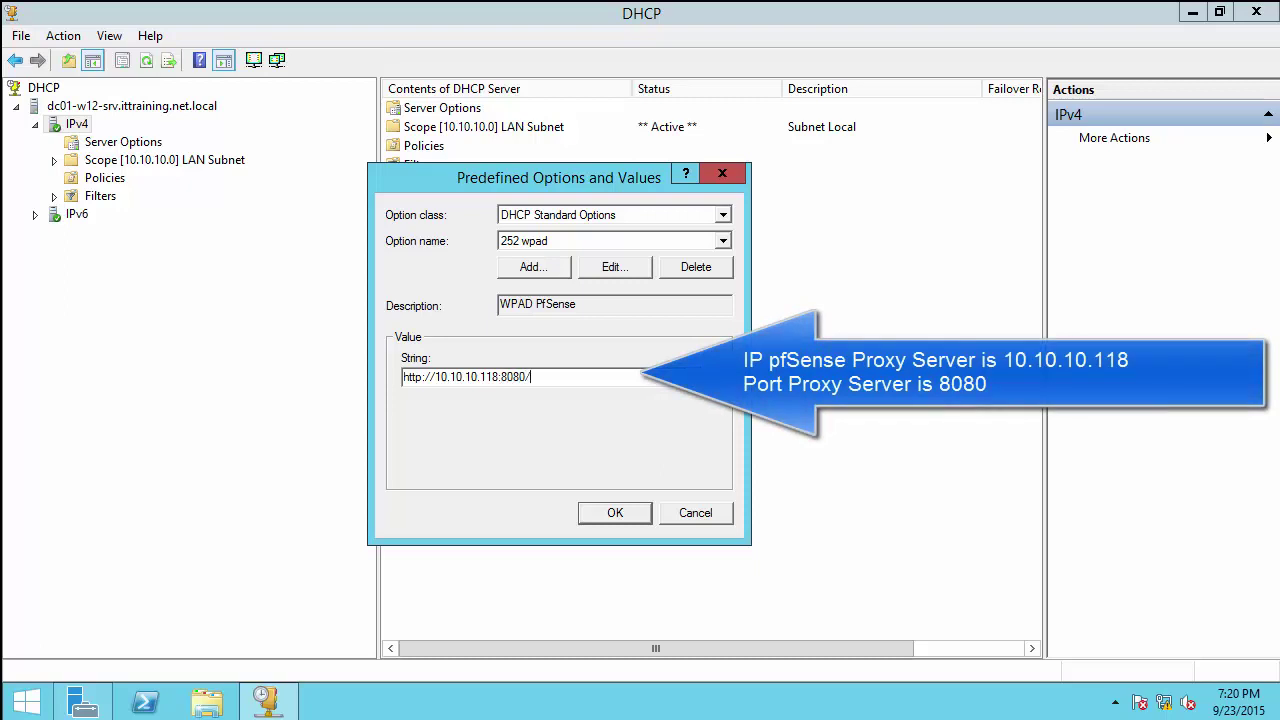
{"action": "type", "text": "/wpad.dat"}
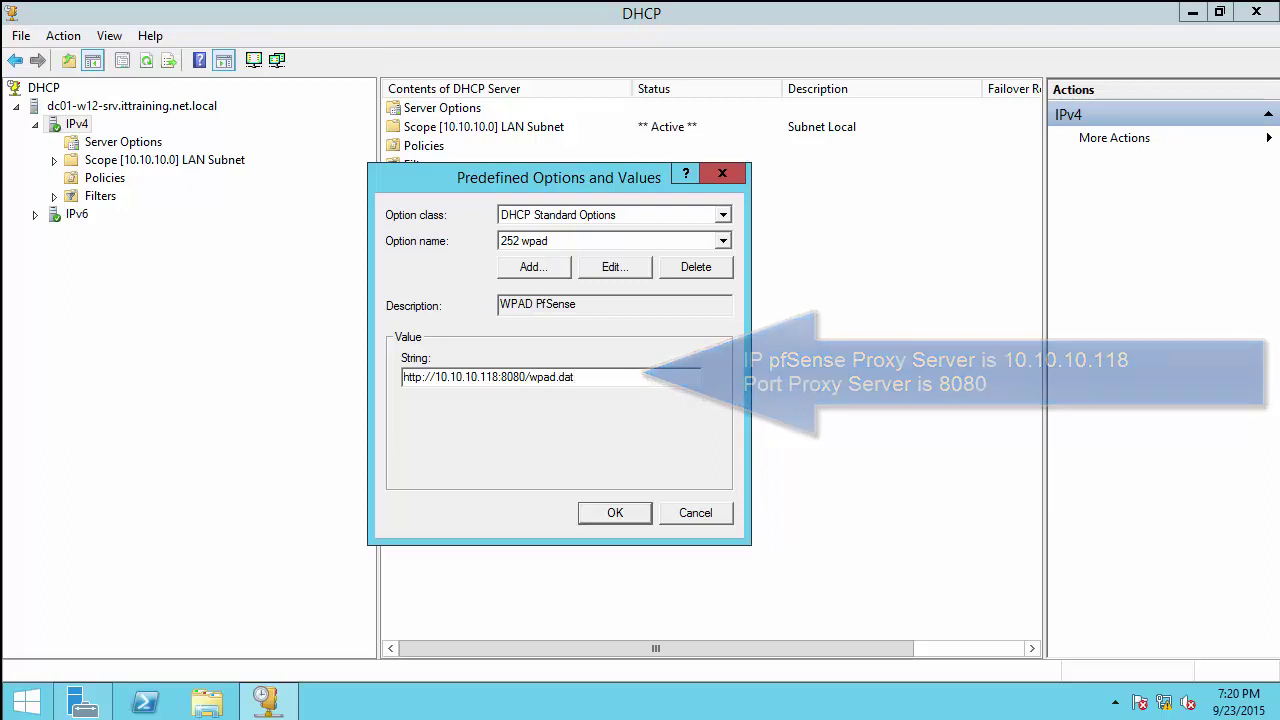
{"action": "left_click", "coordinate": [608, 512]}
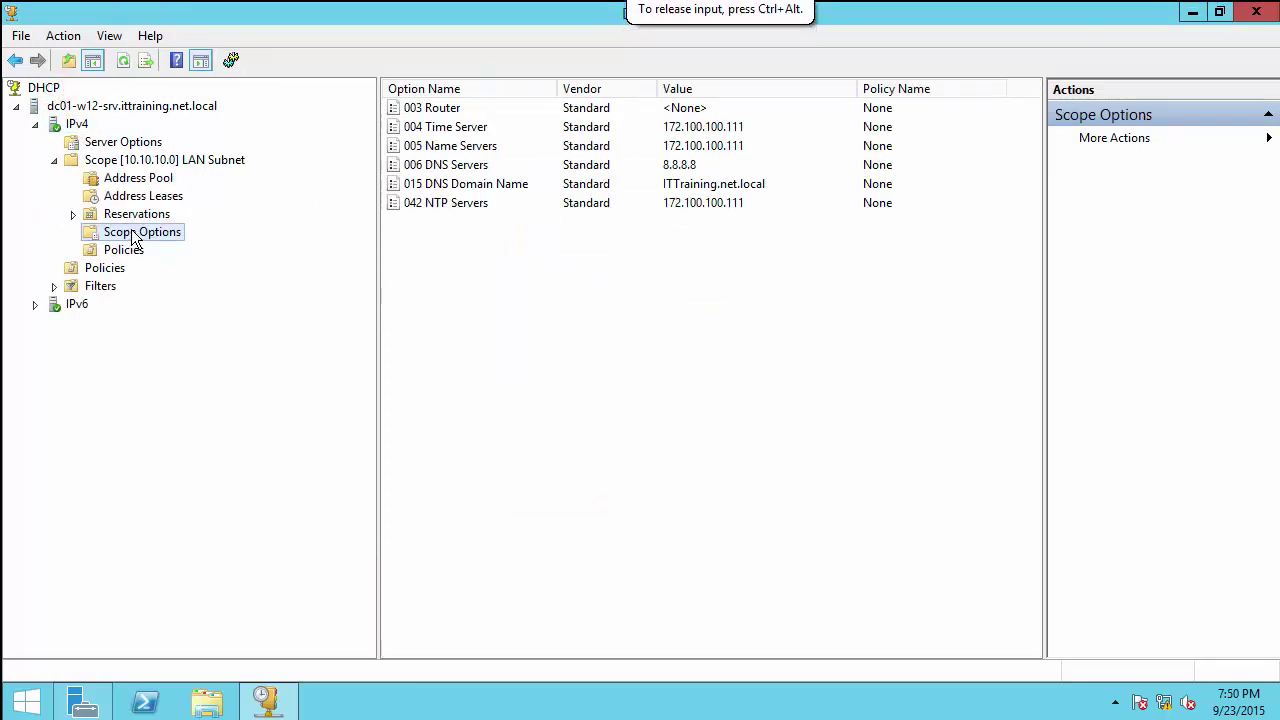
Step: Reopen IPv4 Predefined Options and Values and select the 252 wpad option
{"action": "right_click", "coordinate": [80, 122]}
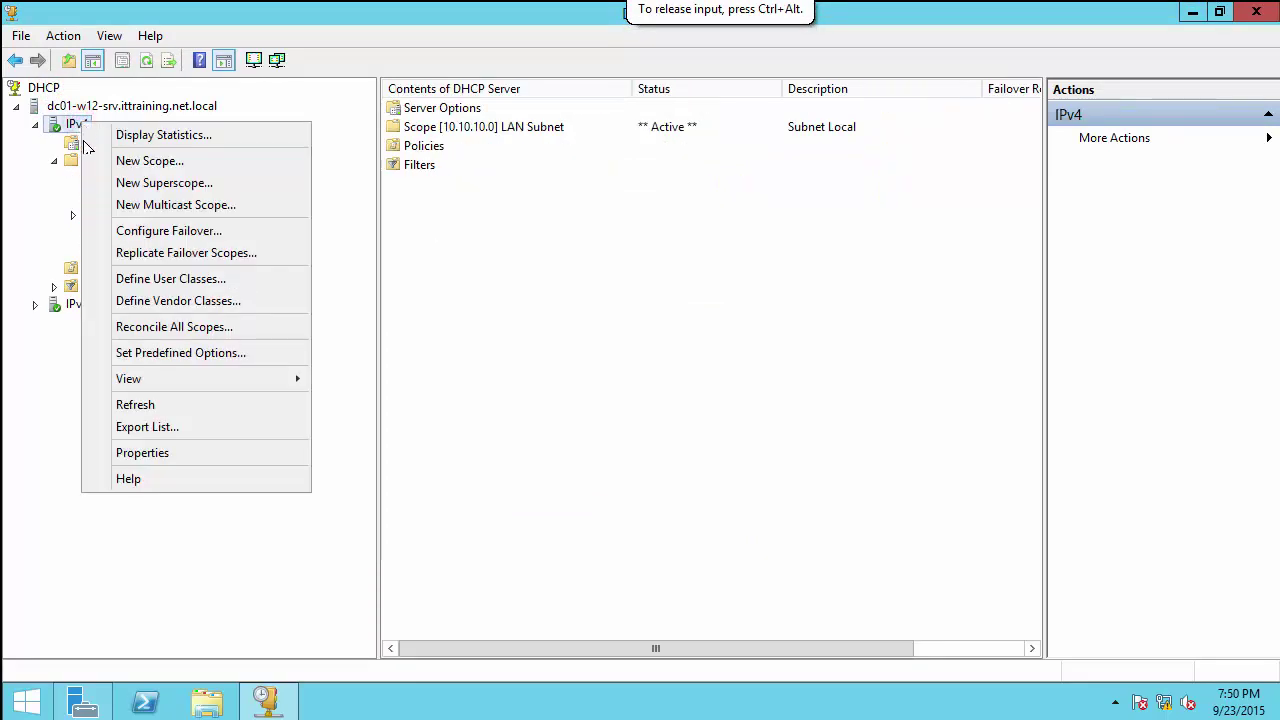
{"action": "left_click", "coordinate": [162, 453]}
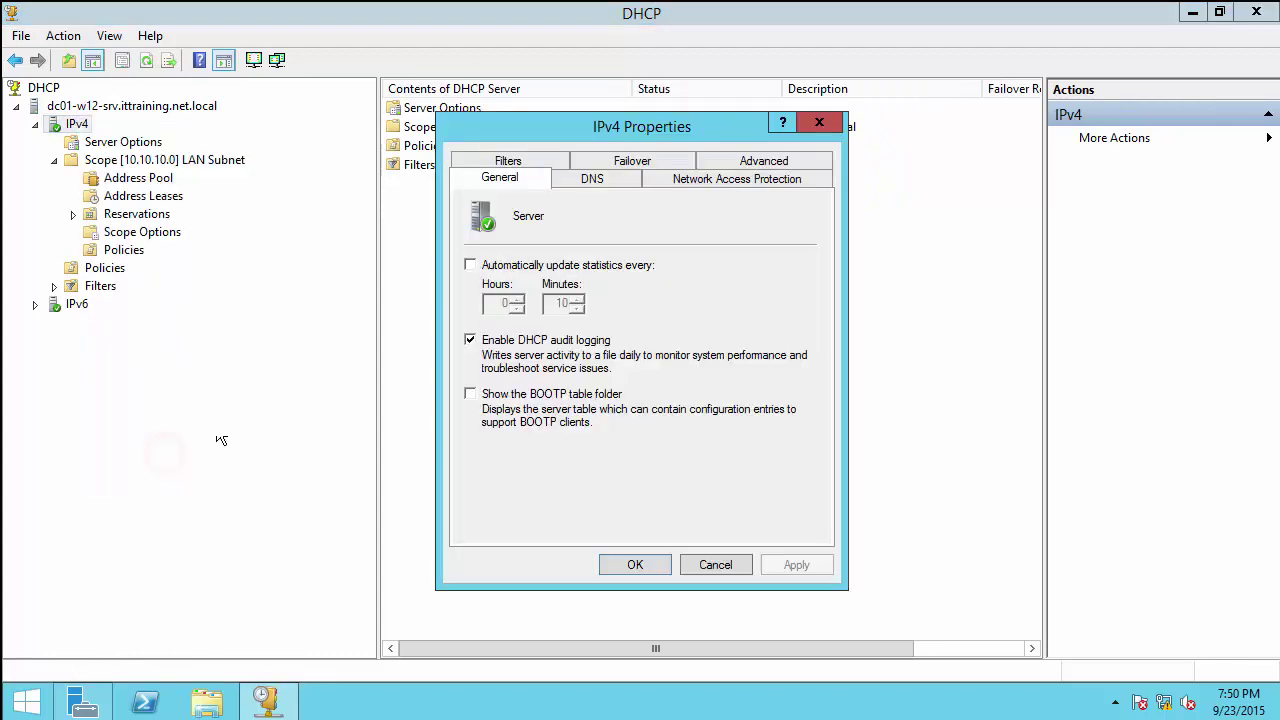
{"action": "left_click", "coordinate": [708, 565]}
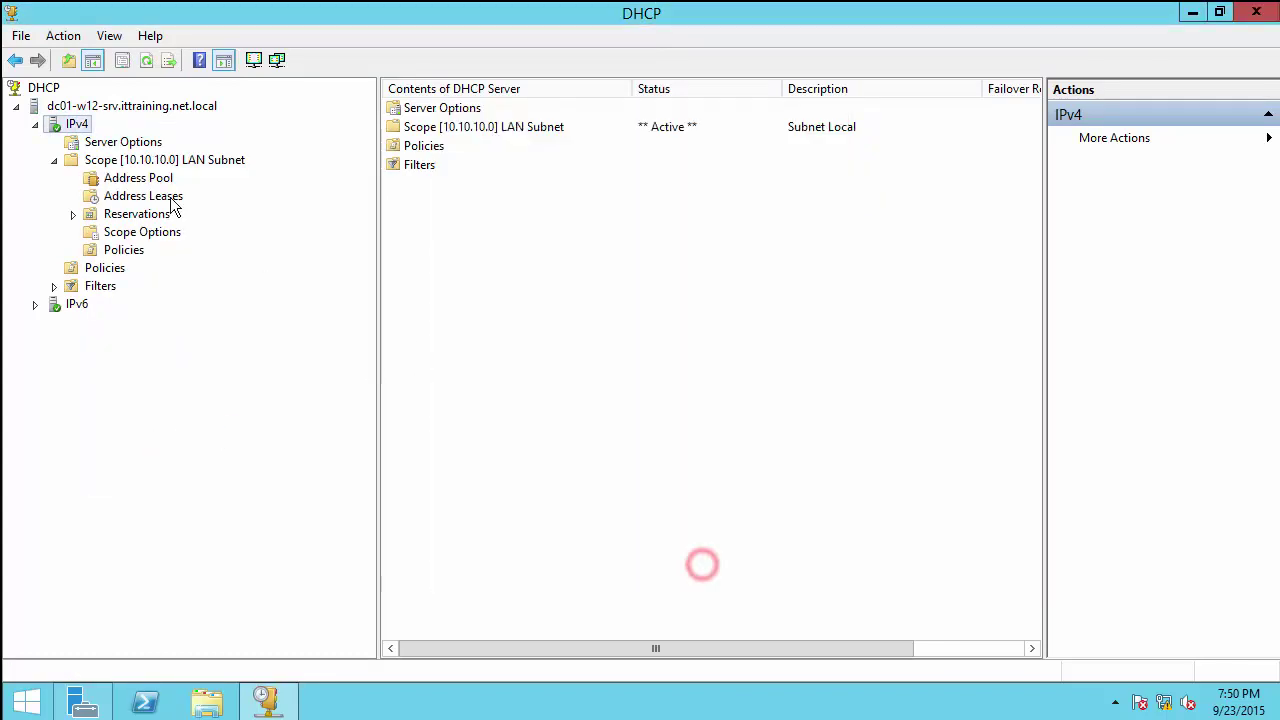
{"action": "right_click", "coordinate": [79, 125]}
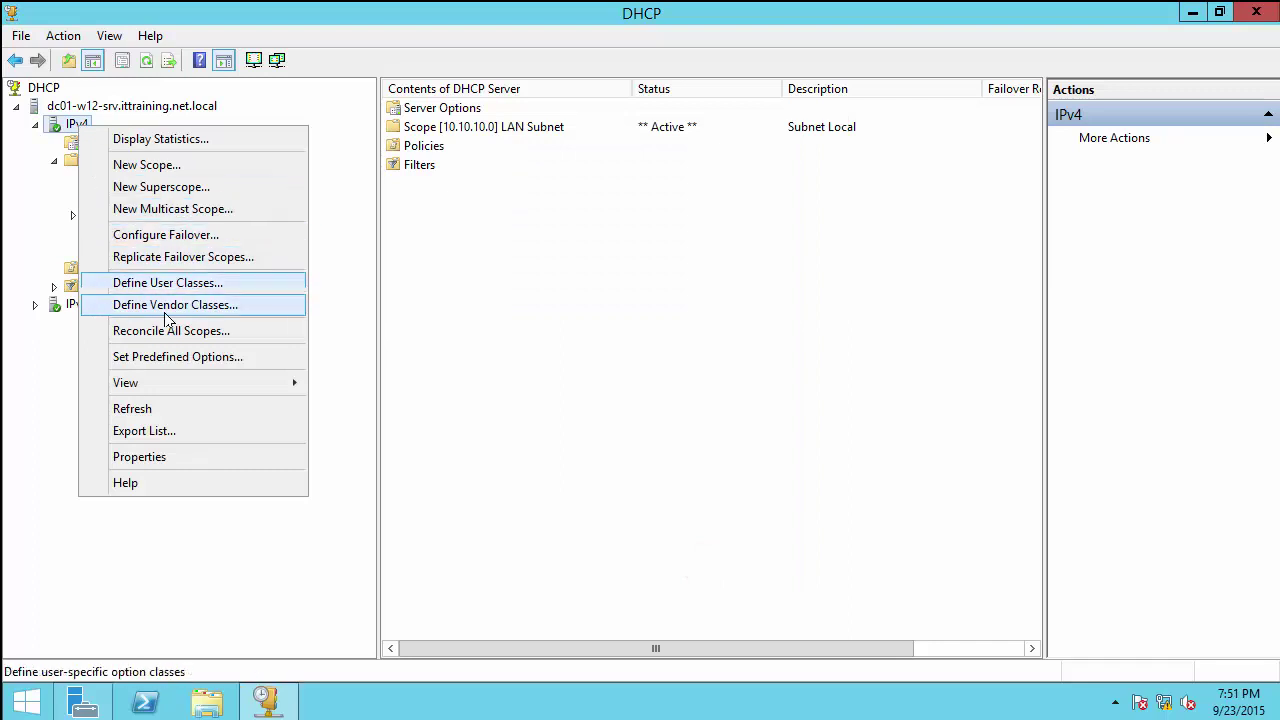
{"action": "left_click", "coordinate": [175, 357]}
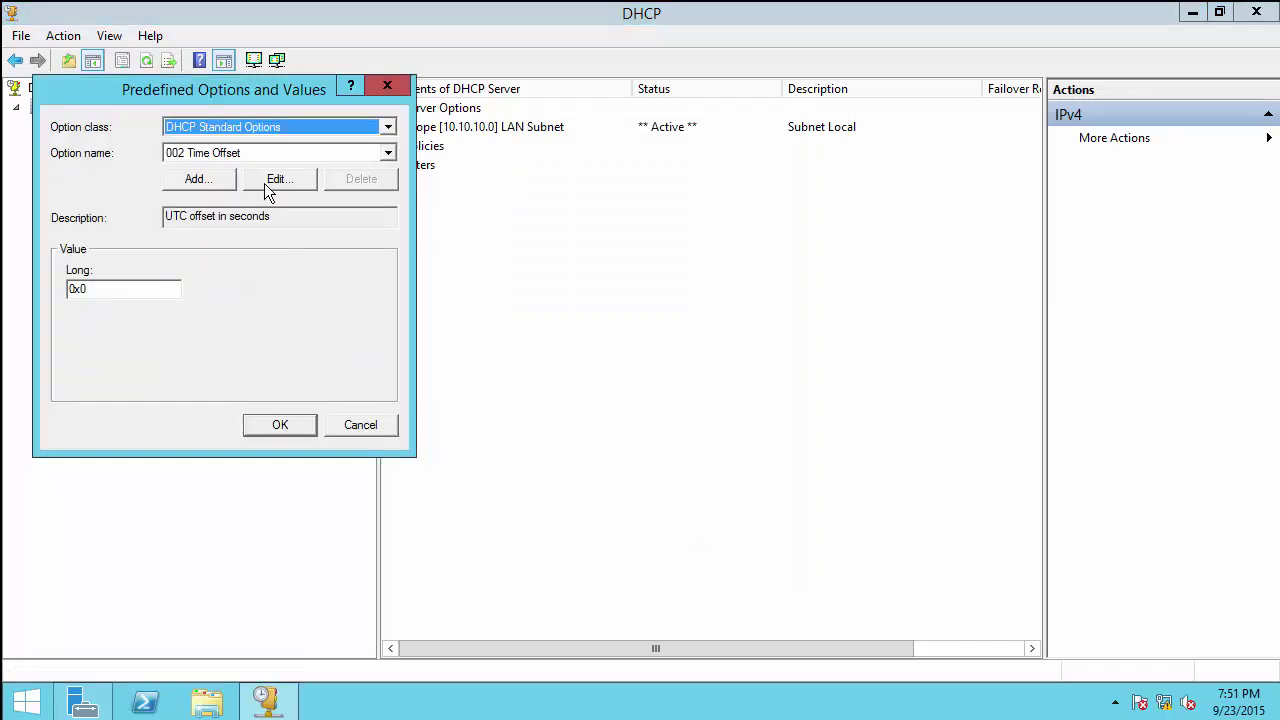
{"action": "left_click", "coordinate": [388, 153]}
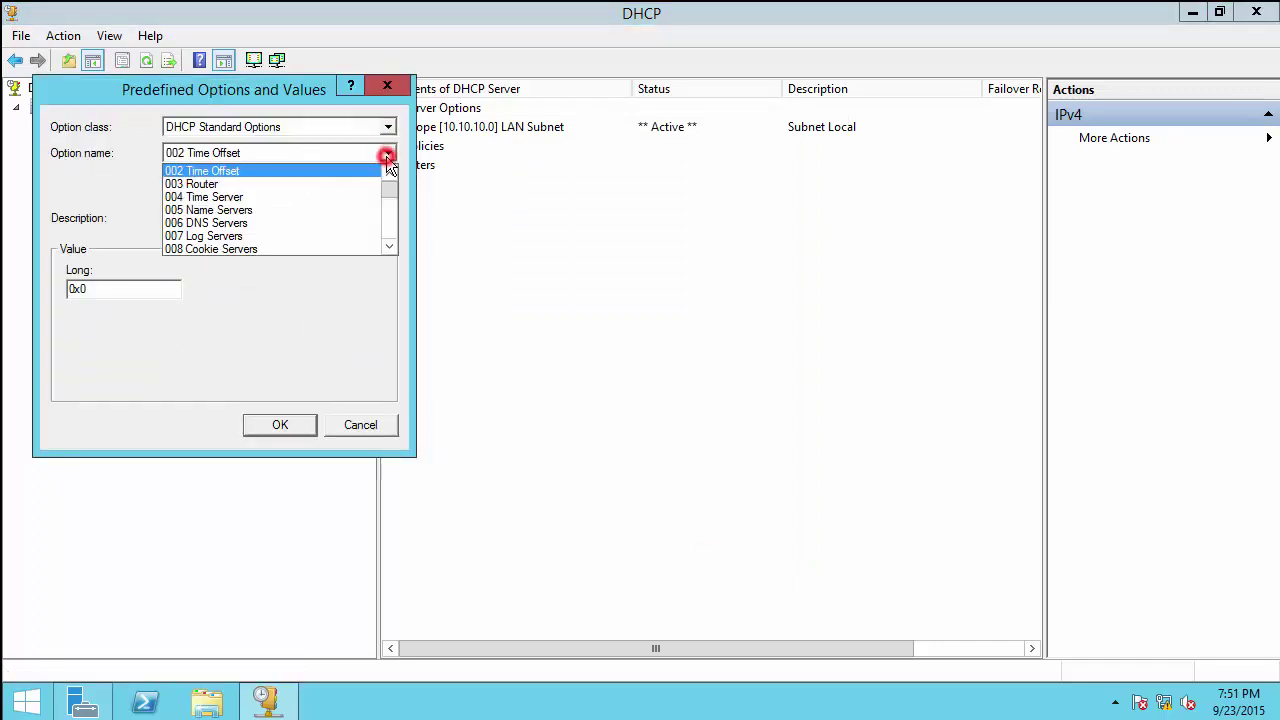
{"action": "left_click_drag", "start_coordinate": [393, 190], "coordinate": [391, 243]}
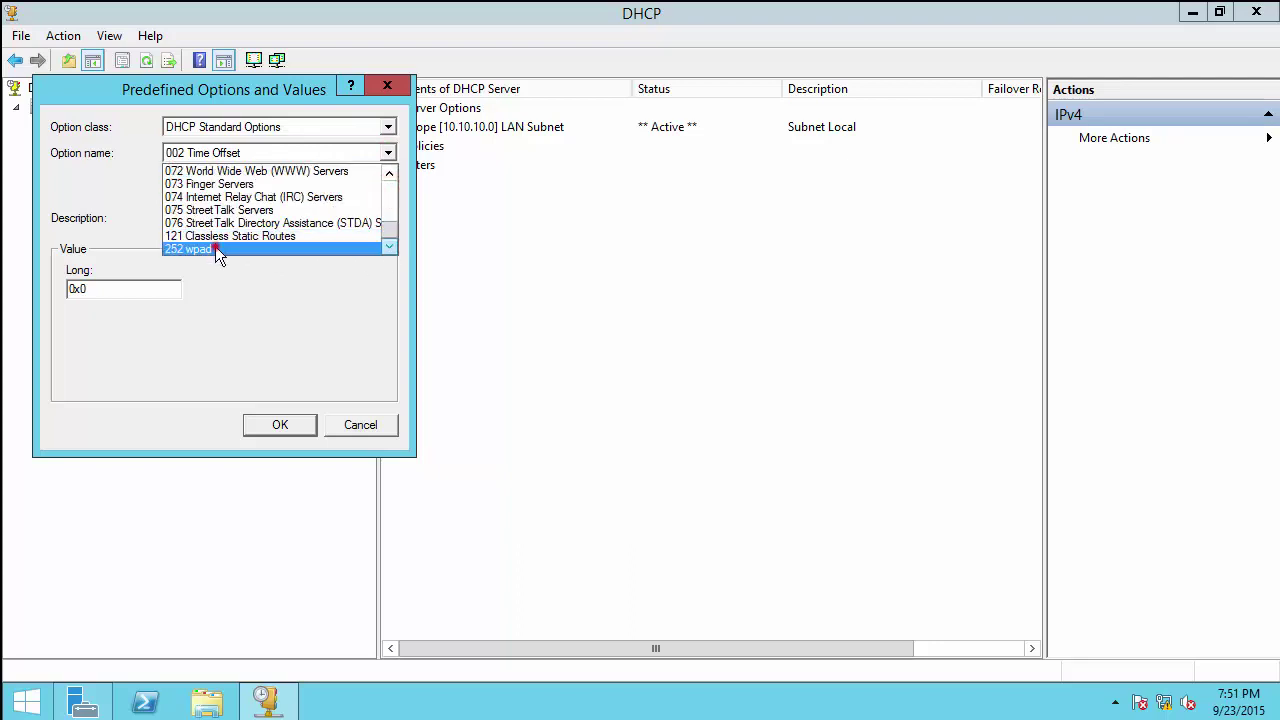
{"action": "left_click", "coordinate": [215, 249]}
{"action": "left_click", "coordinate": [248, 290]}
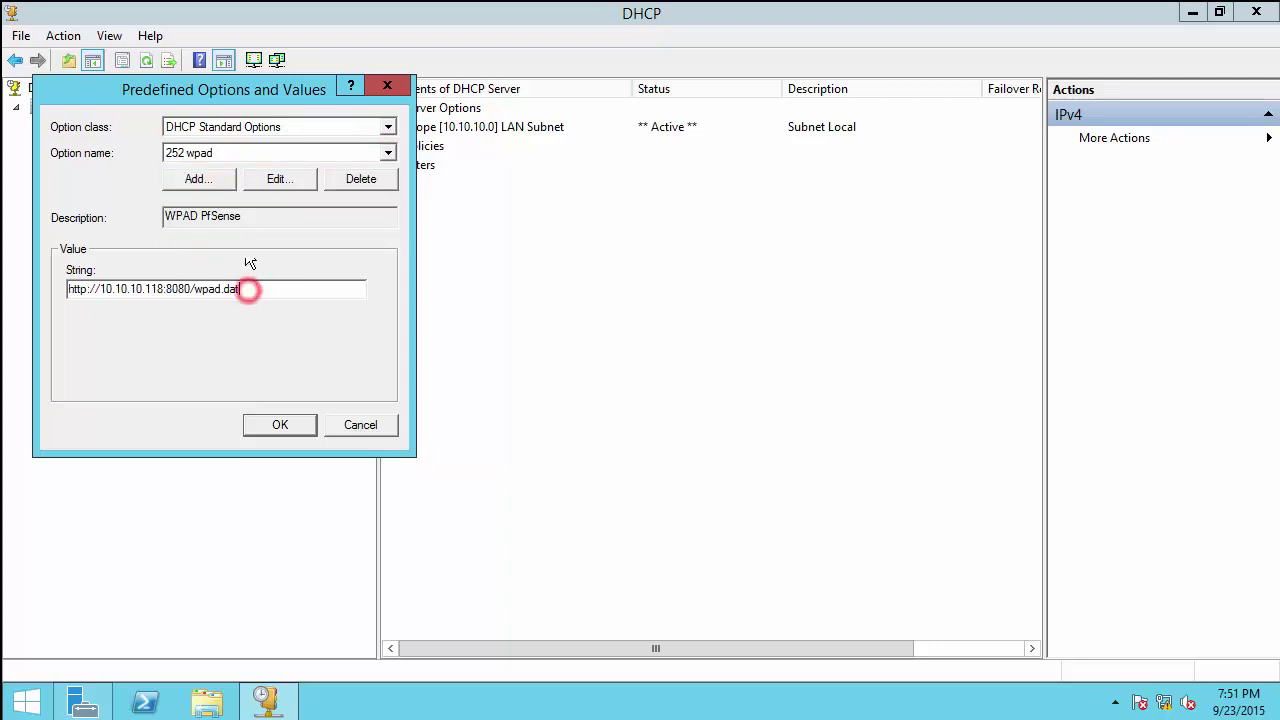
{"action": "left_click_drag", "start_coordinate": [210, 87], "coordinate": [277, 110]}
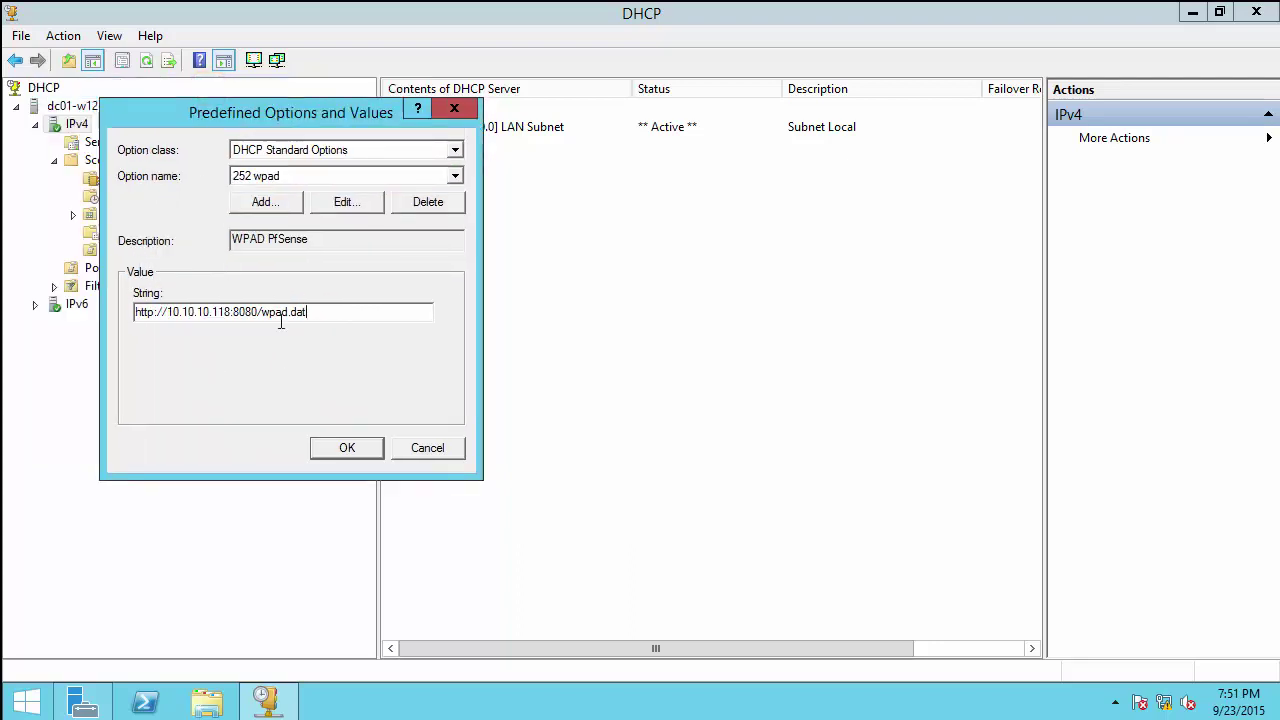
{"action": "left_click_drag", "start_coordinate": [166, 312], "coordinate": [326, 314]}
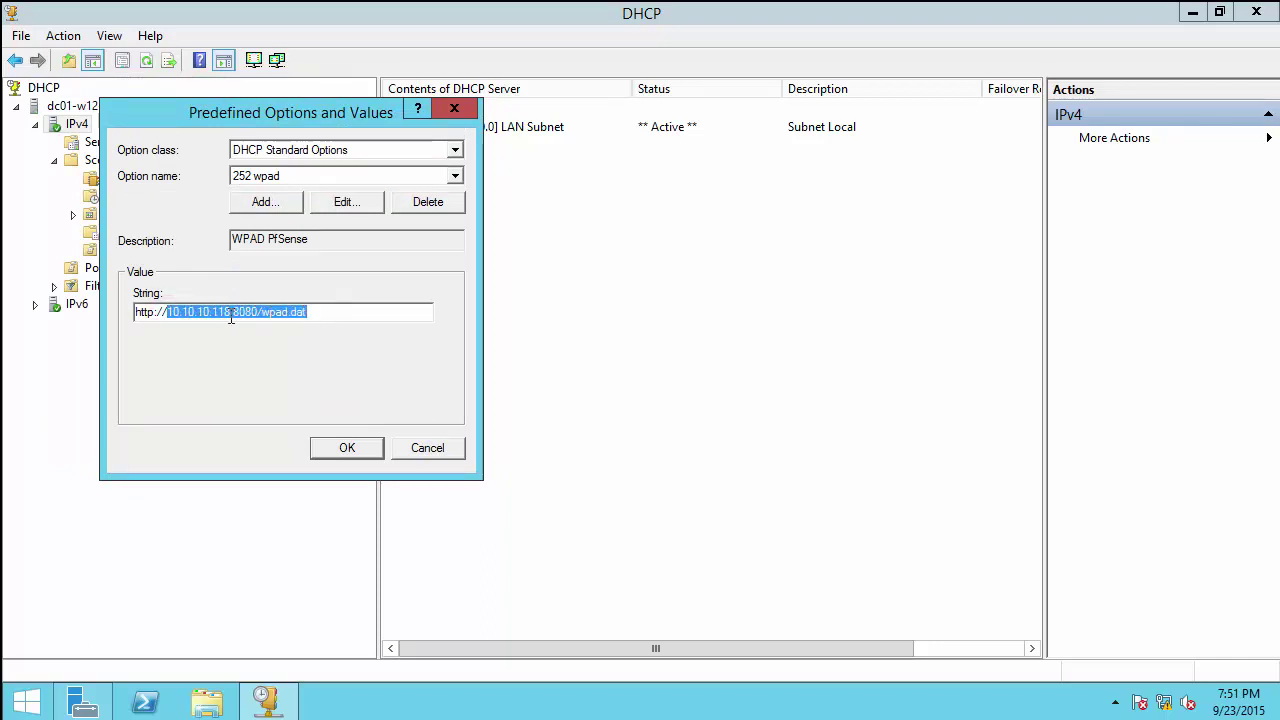
{"action": "left_click_drag", "start_coordinate": [233, 312], "coordinate": [318, 313]}
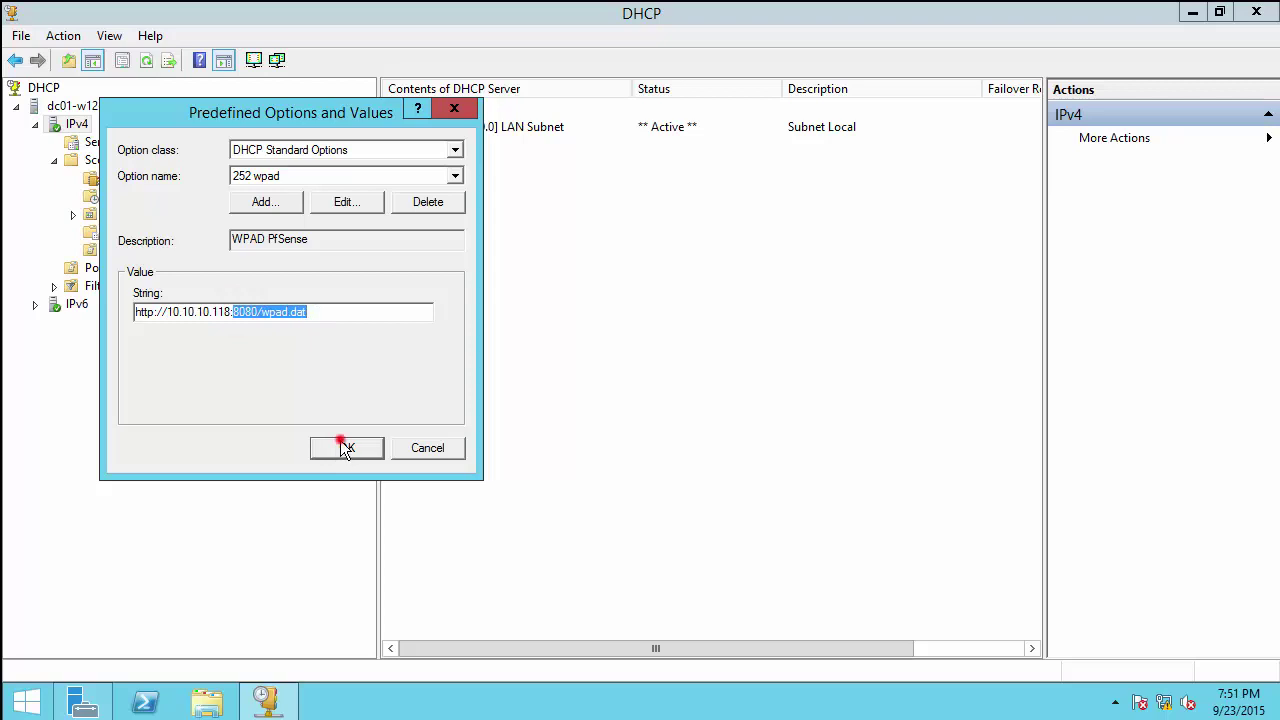
{"action": "left_click", "coordinate": [341, 442]}
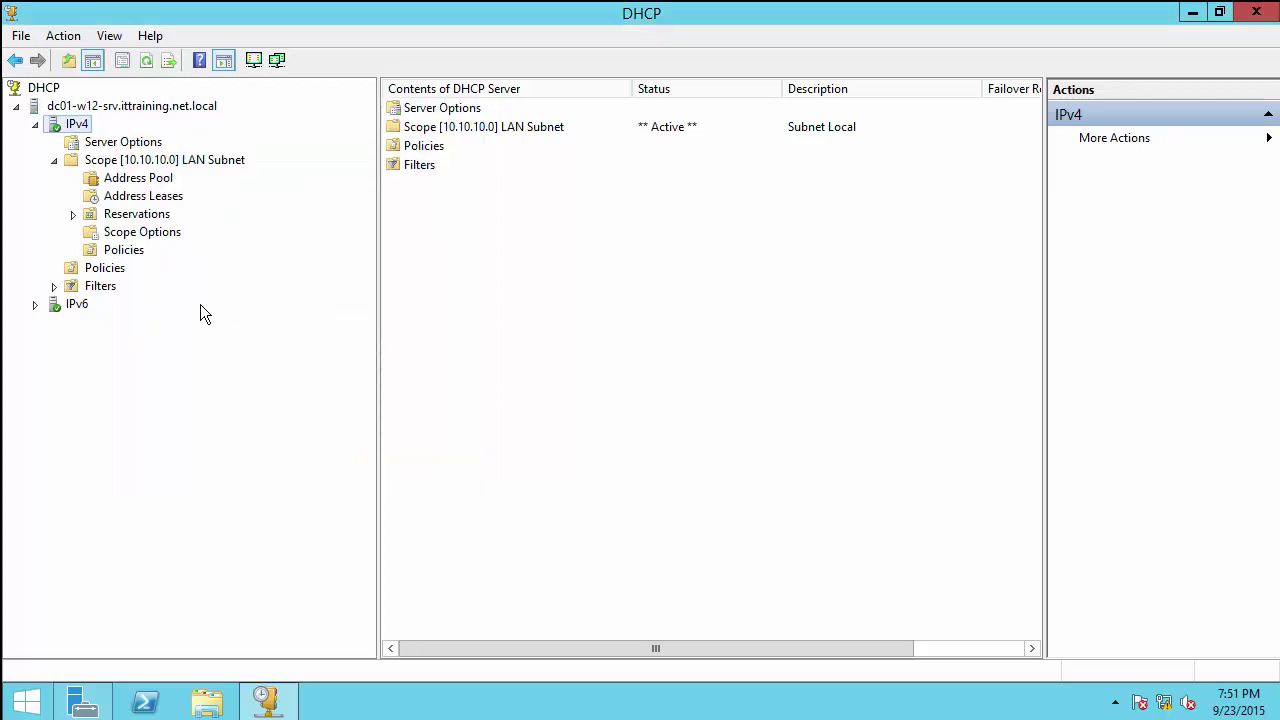
{"action": "left_click", "coordinate": [114, 142]}
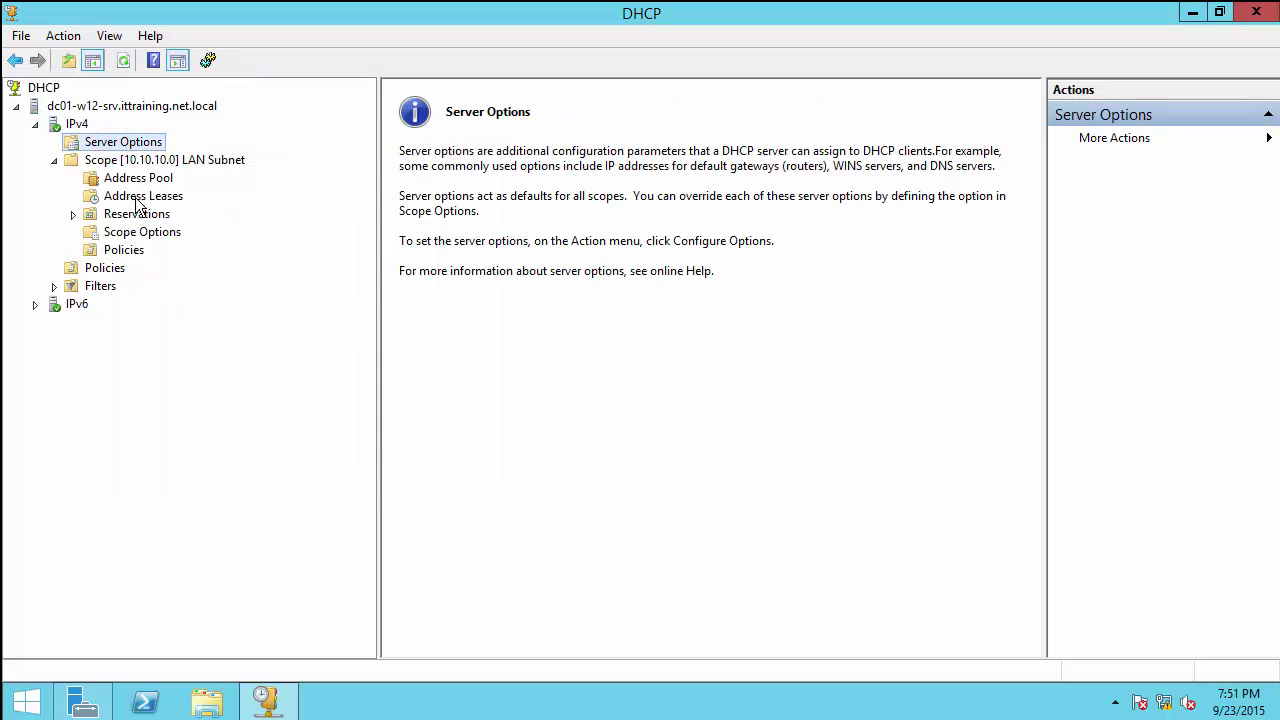
Step: Tick 252 wpad in the LAN Subnet scope's Configure Options, apply, and close with OK
{"action": "left_click", "coordinate": [137, 142]}
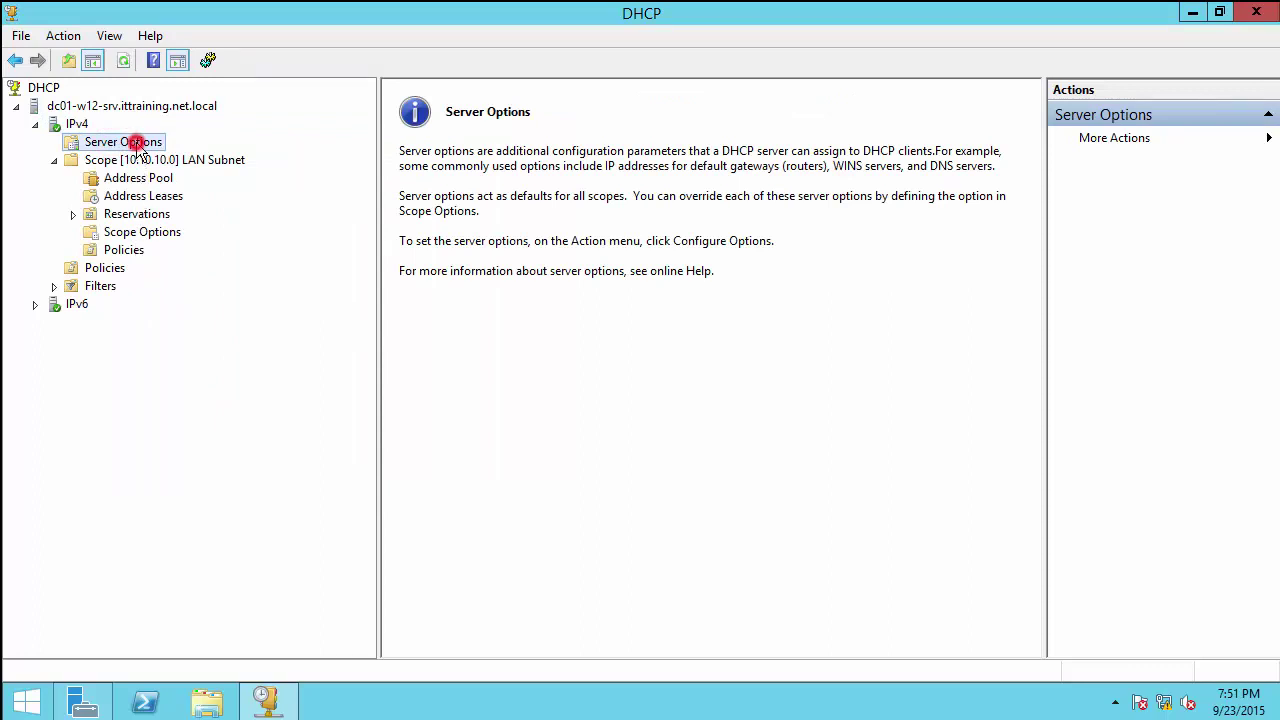
{"action": "left_click", "coordinate": [142, 232]}
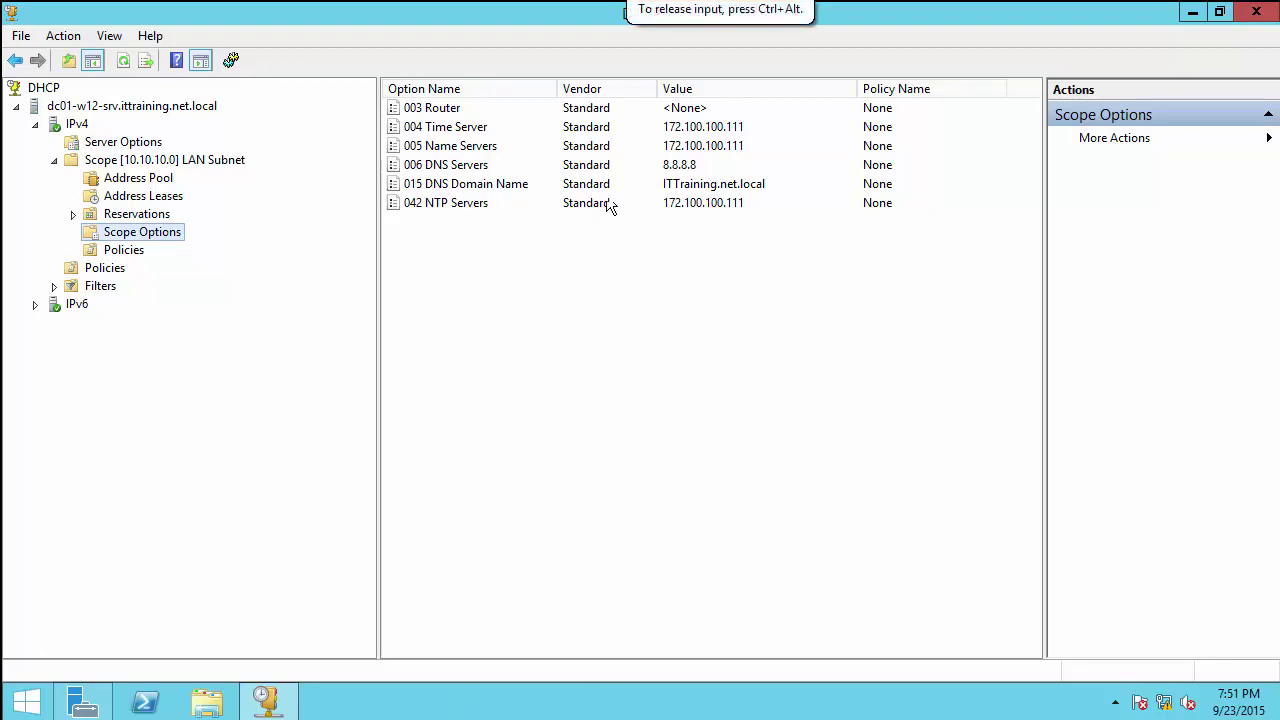
{"action": "right_click", "coordinate": [158, 234]}
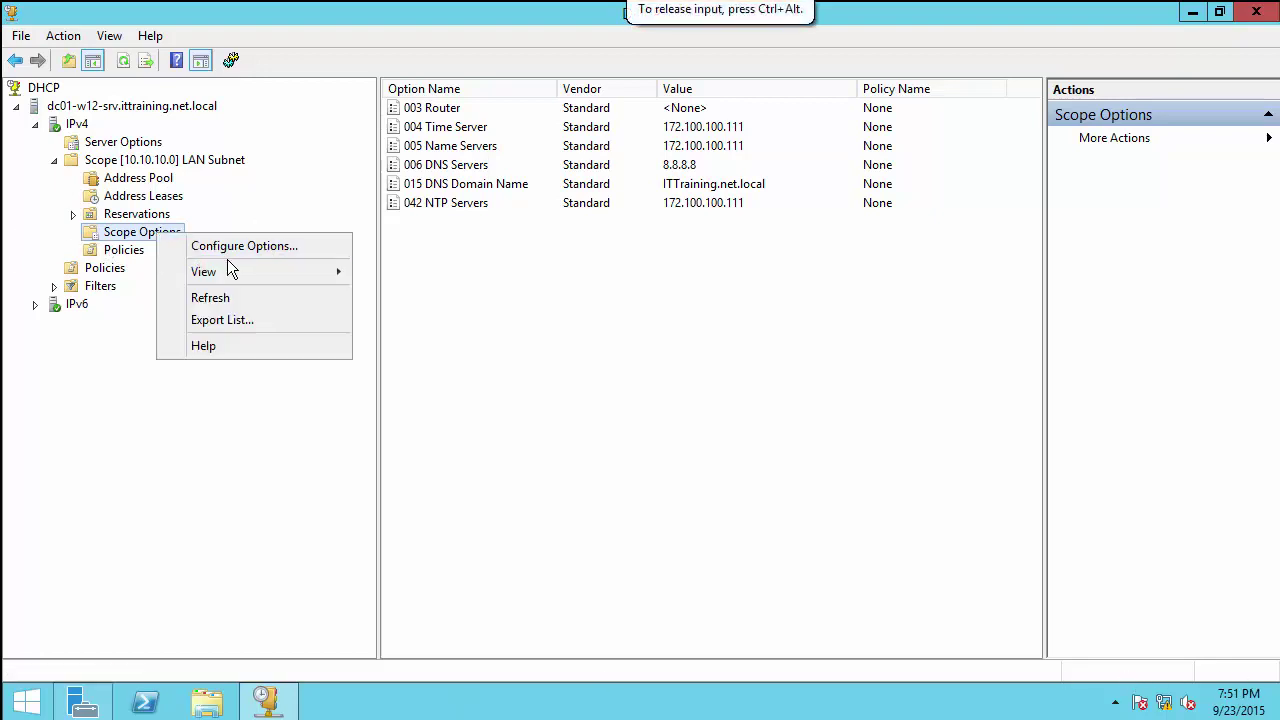
{"action": "left_click", "coordinate": [233, 245]}
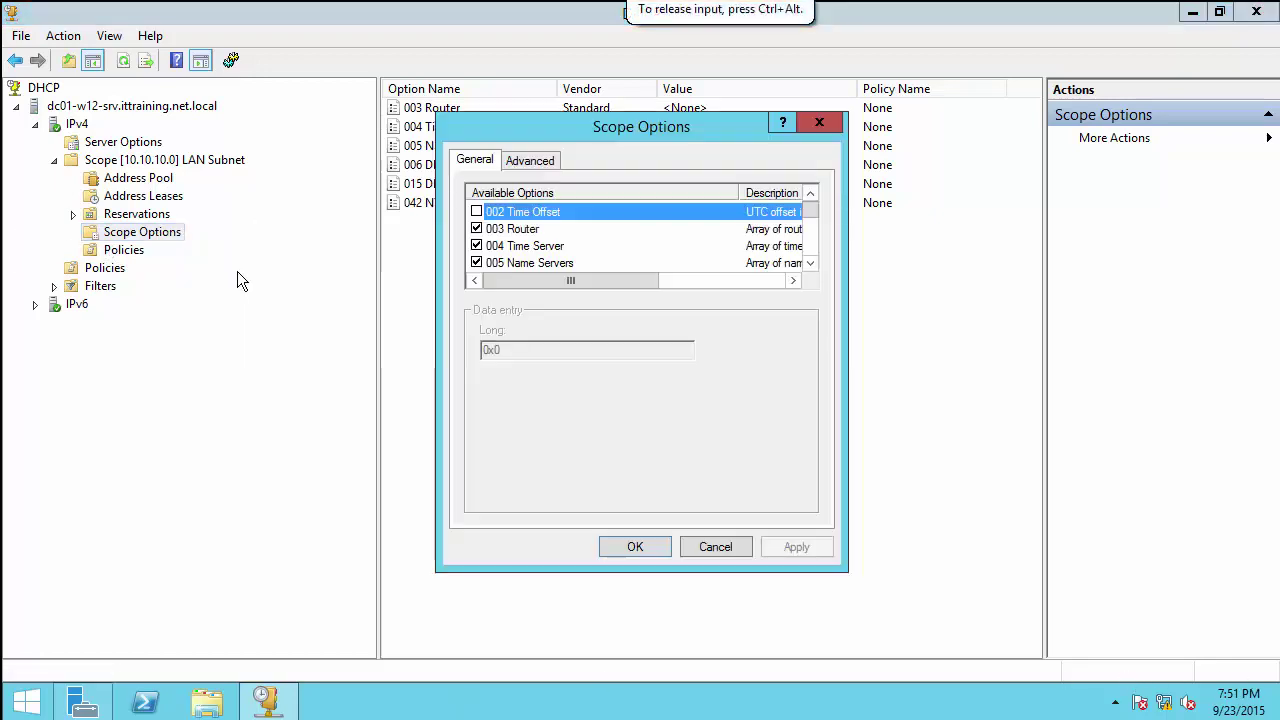
{"action": "left_click", "coordinate": [808, 212]}
{"action": "left_click_drag", "start_coordinate": [808, 212], "coordinate": [811, 266]}
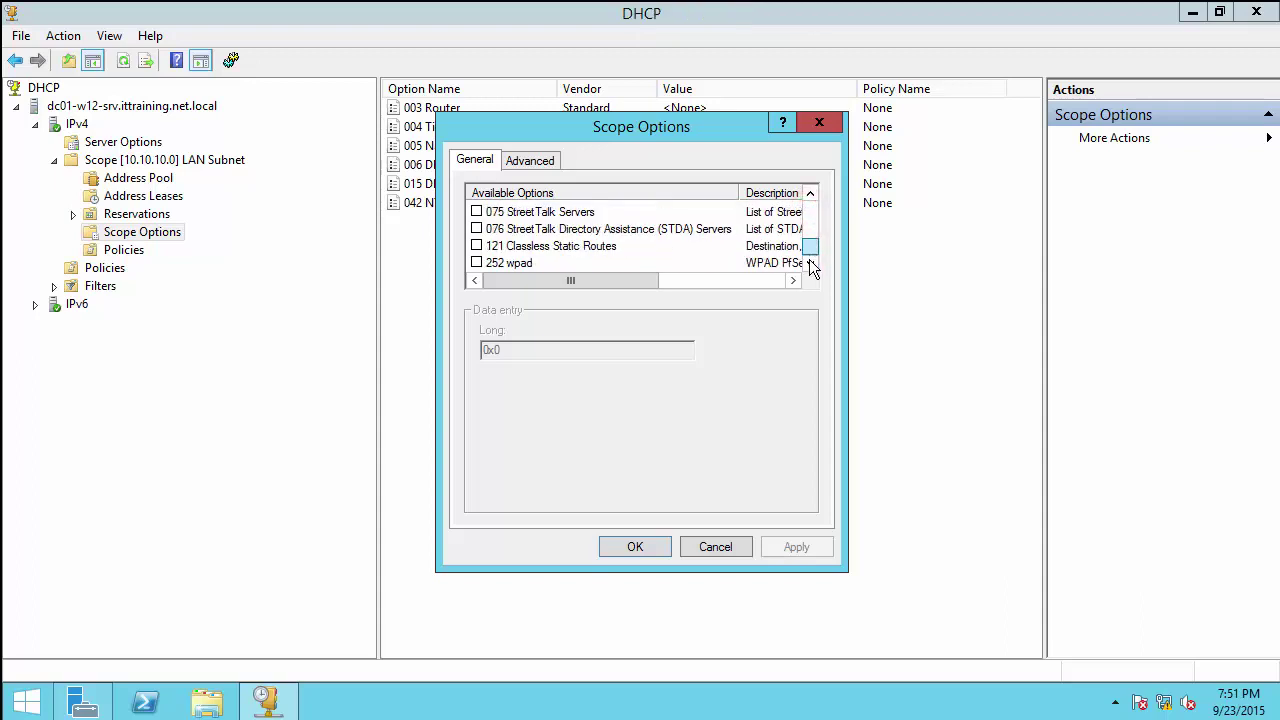
{"action": "left_click", "coordinate": [476, 262]}
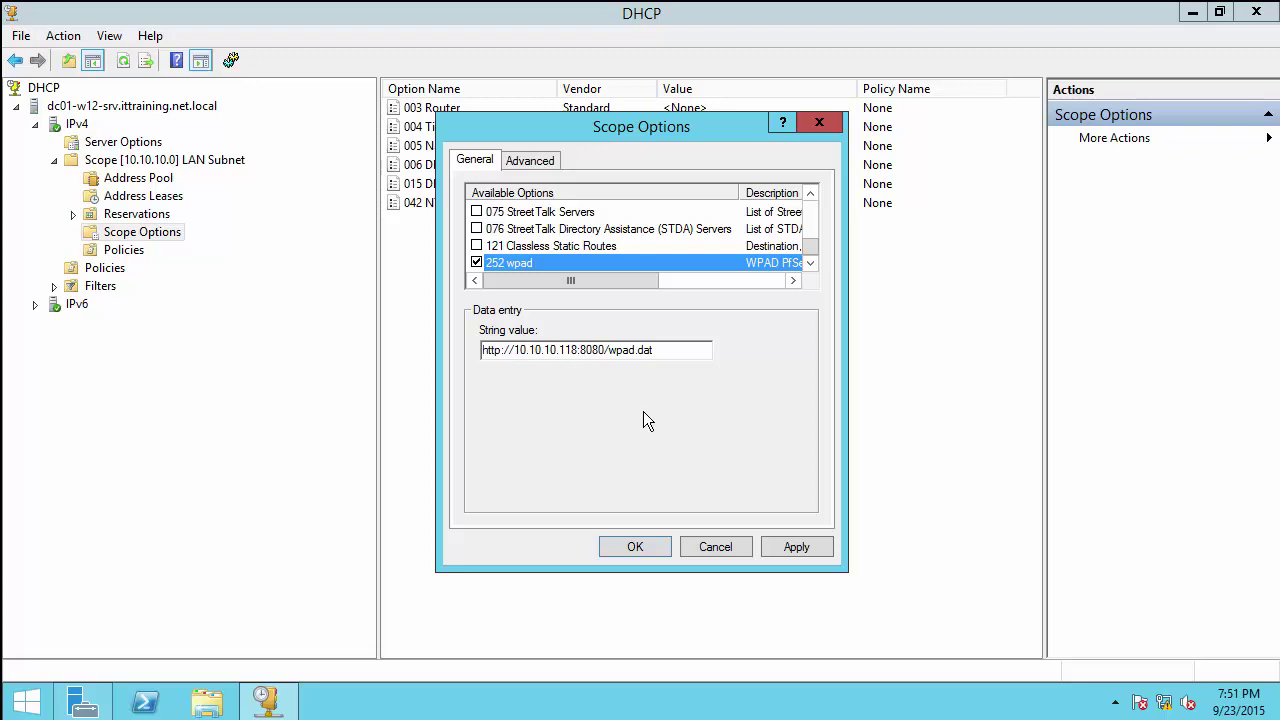
{"action": "left_click", "coordinate": [781, 539]}
{"action": "left_click", "coordinate": [790, 546]}
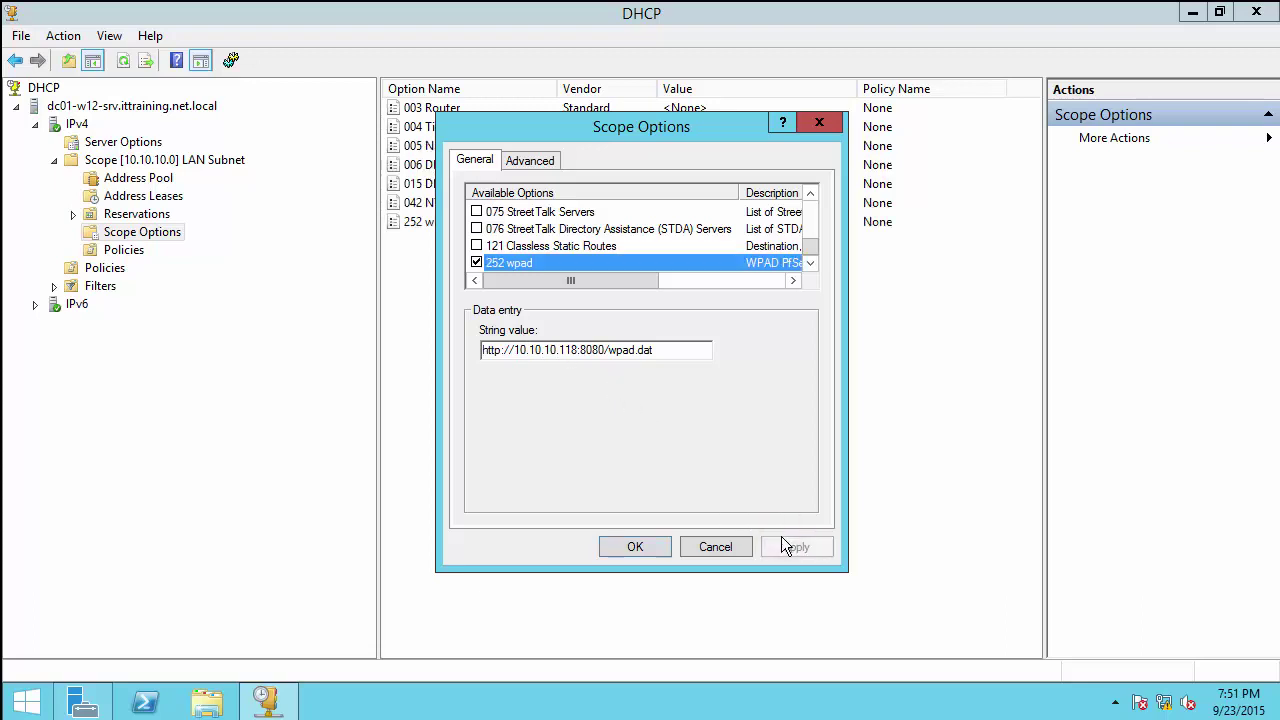
{"action": "left_click", "coordinate": [651, 547]}
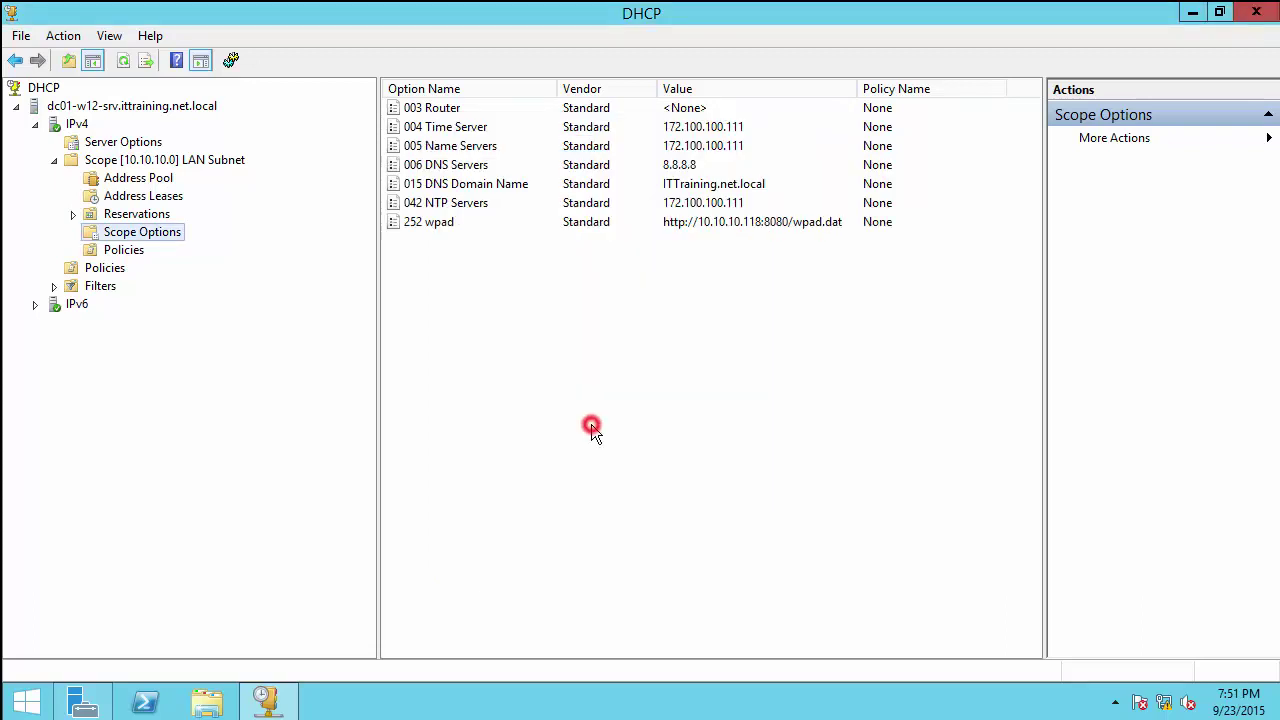
Step: Restart the DHCP Server service on dc01-w12-srv via All Tasks > Restart
{"action": "left_click", "coordinate": [433, 225]}
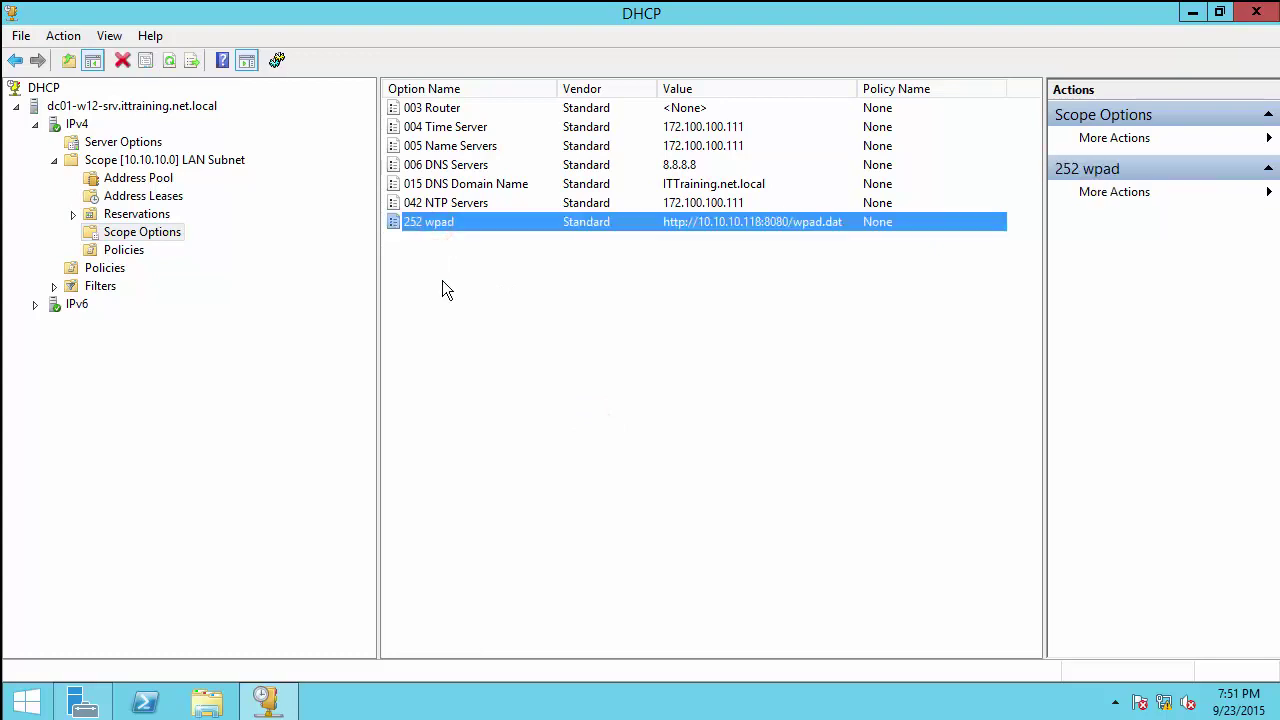
{"action": "left_click", "coordinate": [82, 108]}
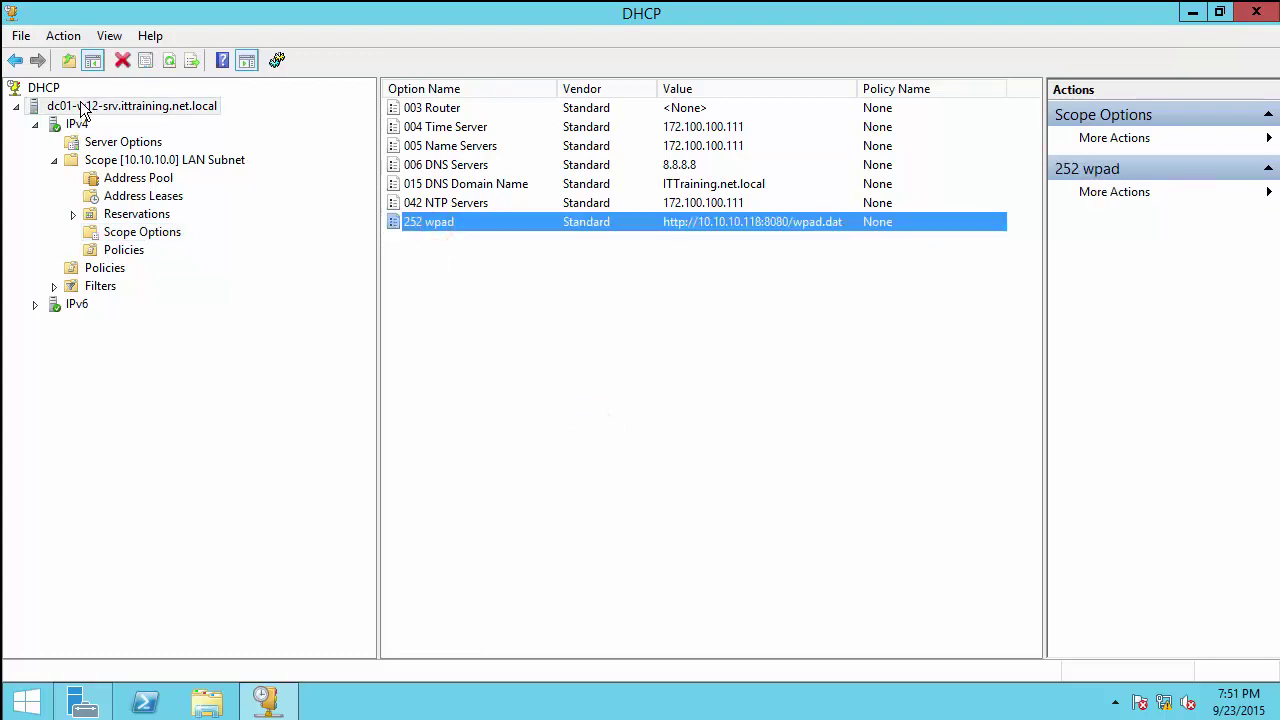
{"action": "right_click", "coordinate": [83, 108]}
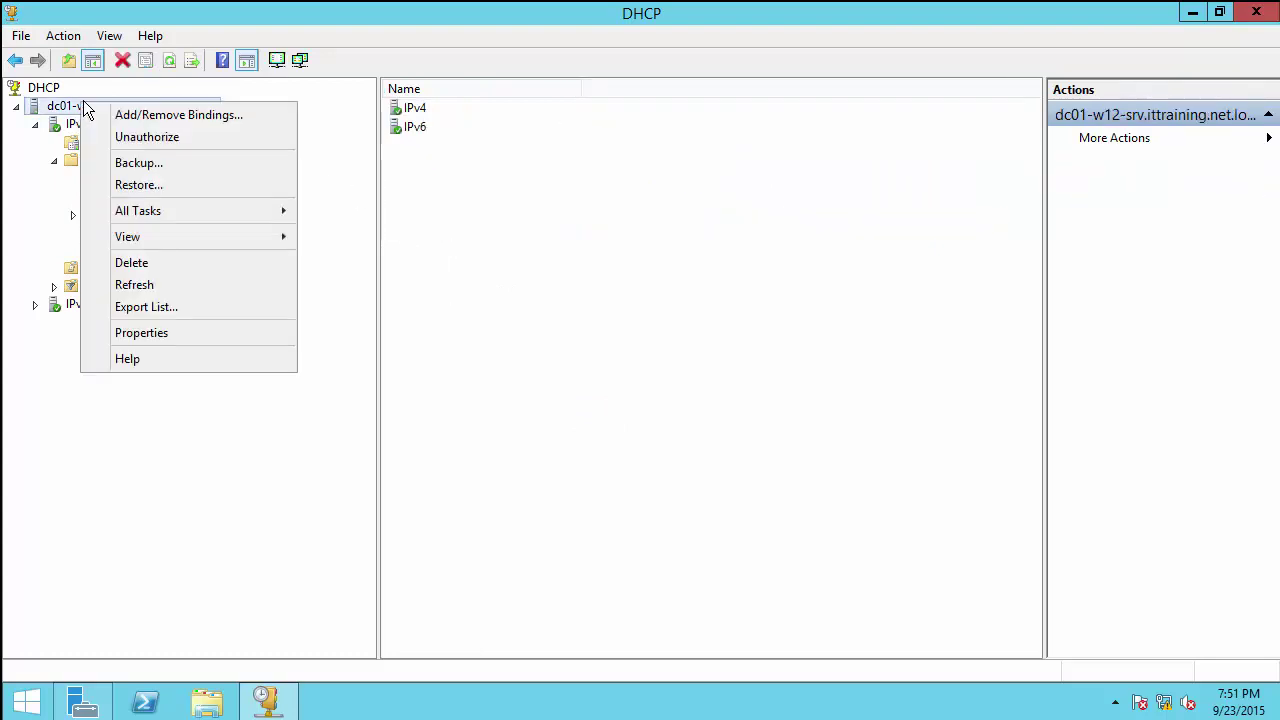
{"action": "left_click", "coordinate": [155, 210]}
{"action": "left_click", "coordinate": [368, 300]}
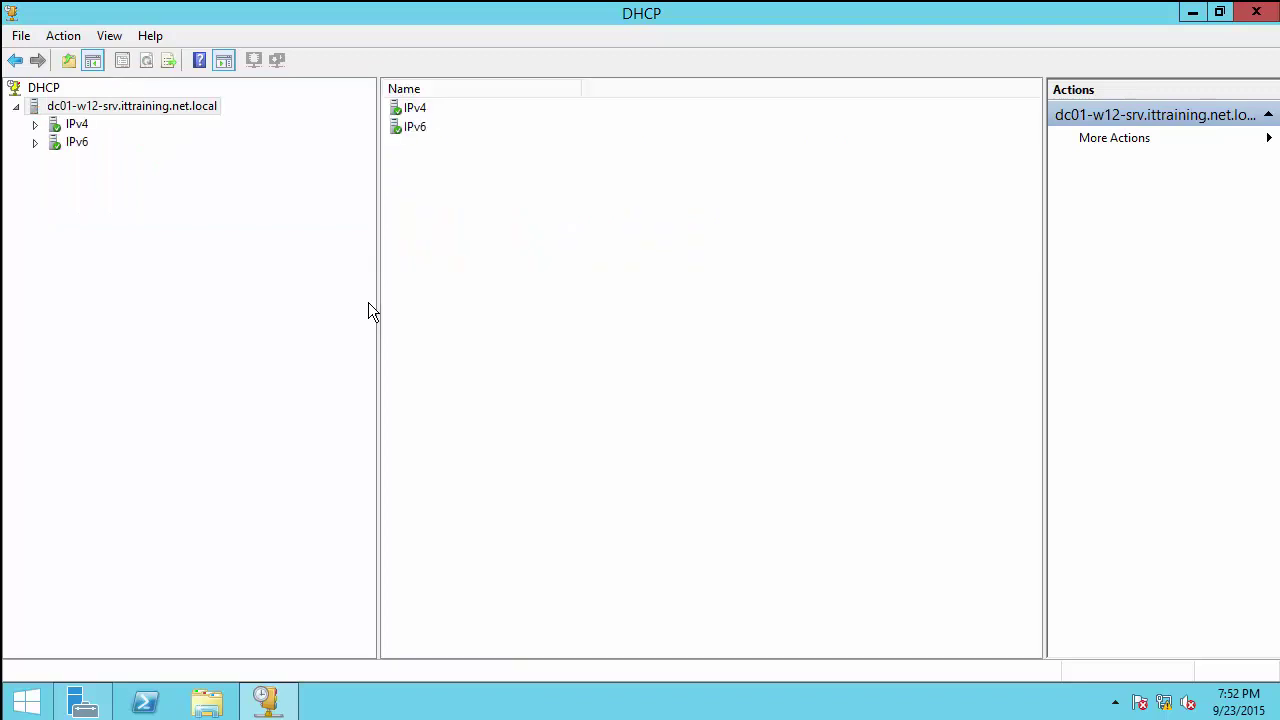
Step: Expand IPv4 and Scope [10.10.10.0] to show Scope Options including 252 wpad
{"action": "double_click", "coordinate": [67, 126]}
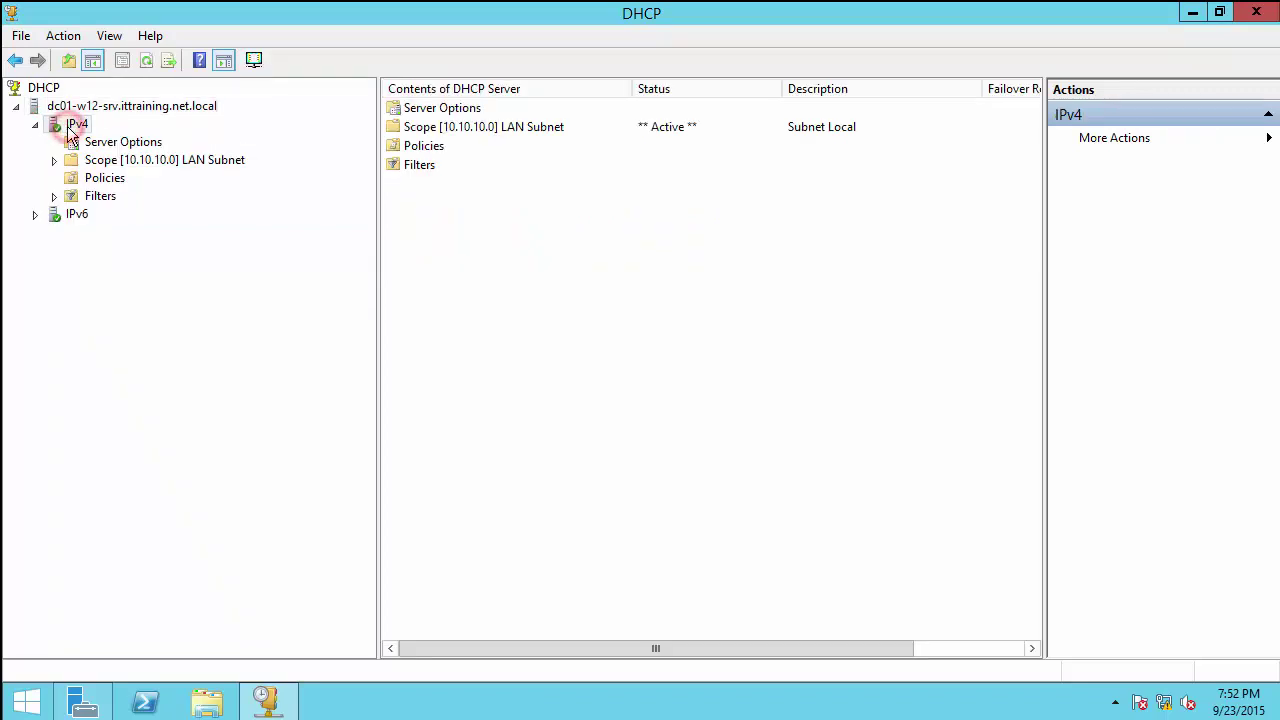
{"action": "left_click", "coordinate": [115, 140]}
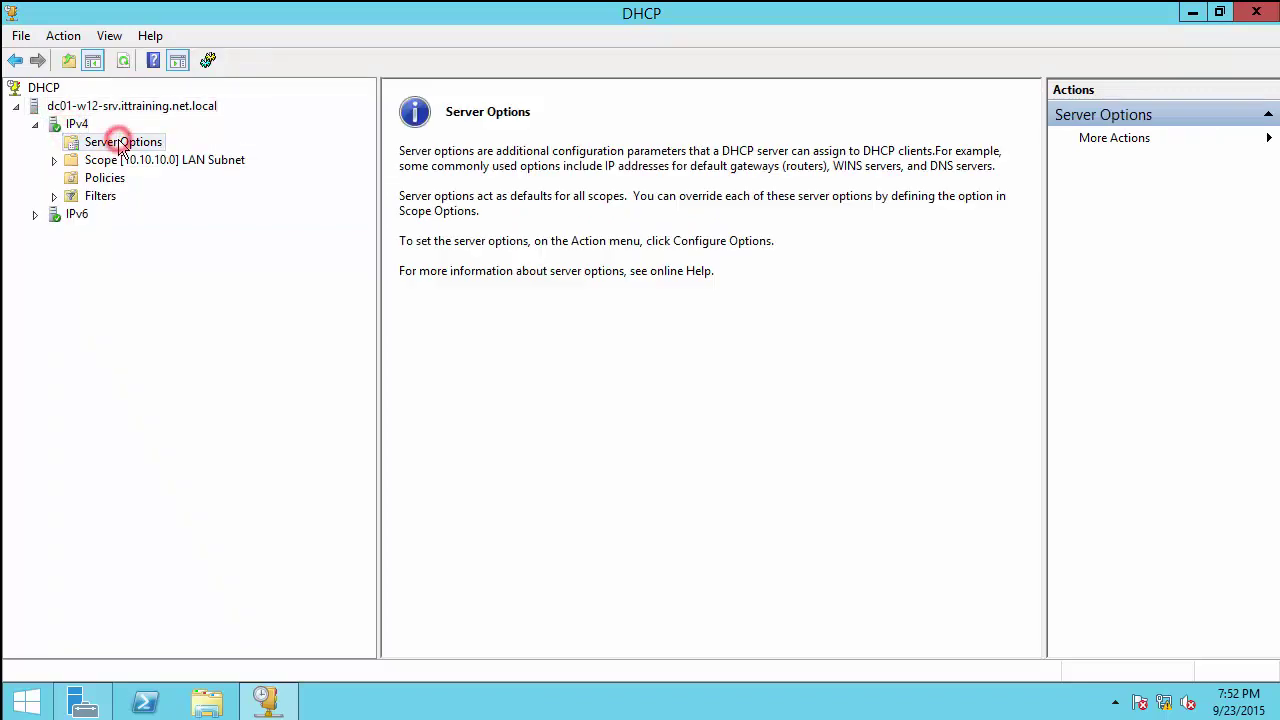
{"action": "left_click", "coordinate": [117, 158]}
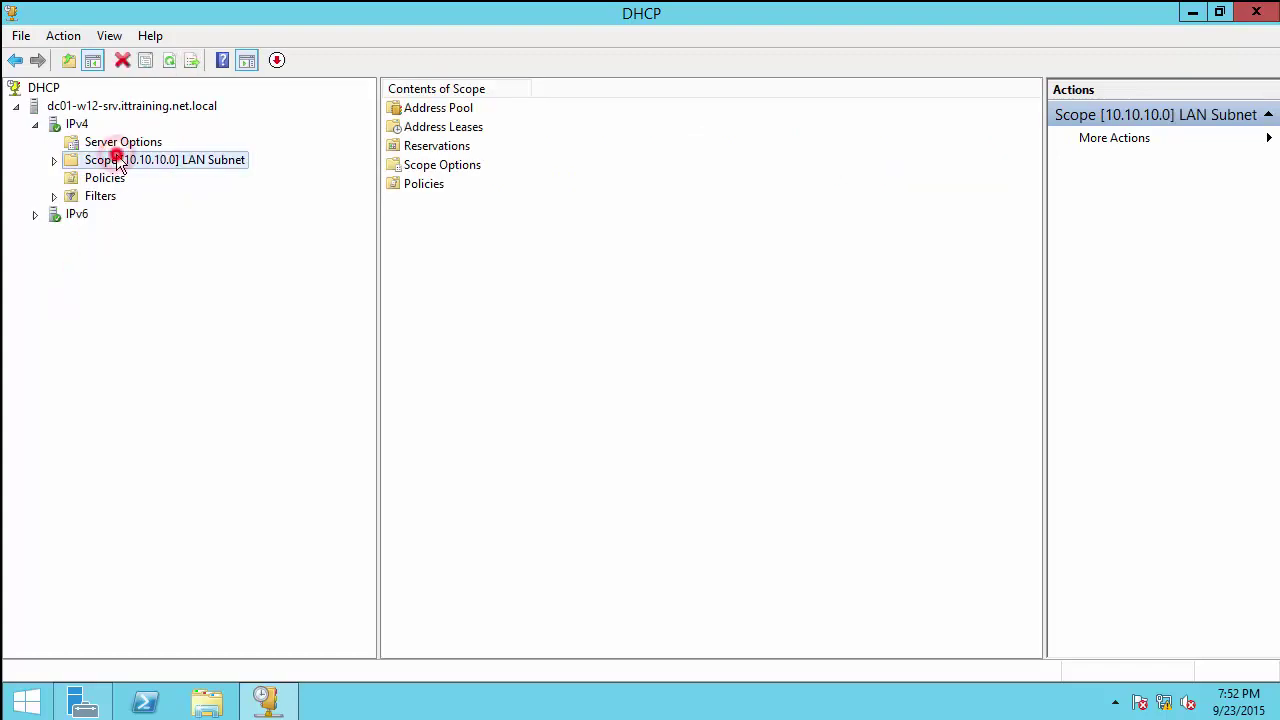
{"action": "double_click", "coordinate": [117, 160]}
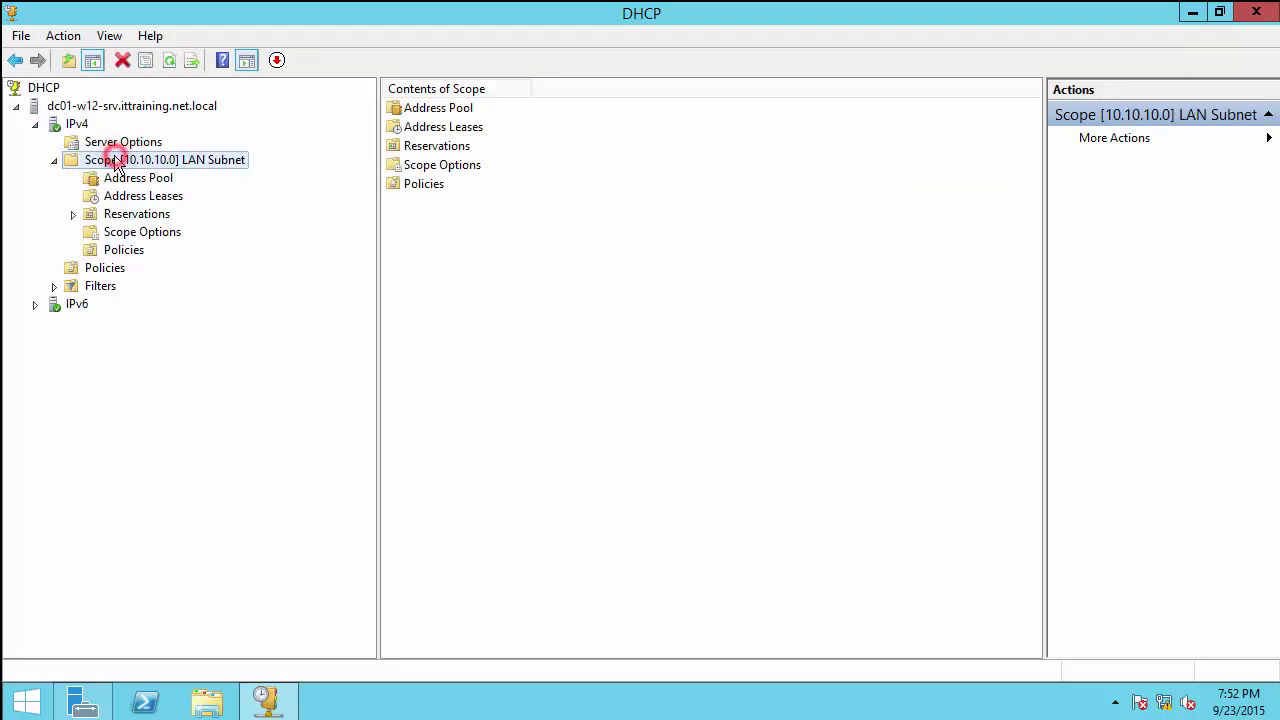
{"action": "left_click", "coordinate": [139, 233]}
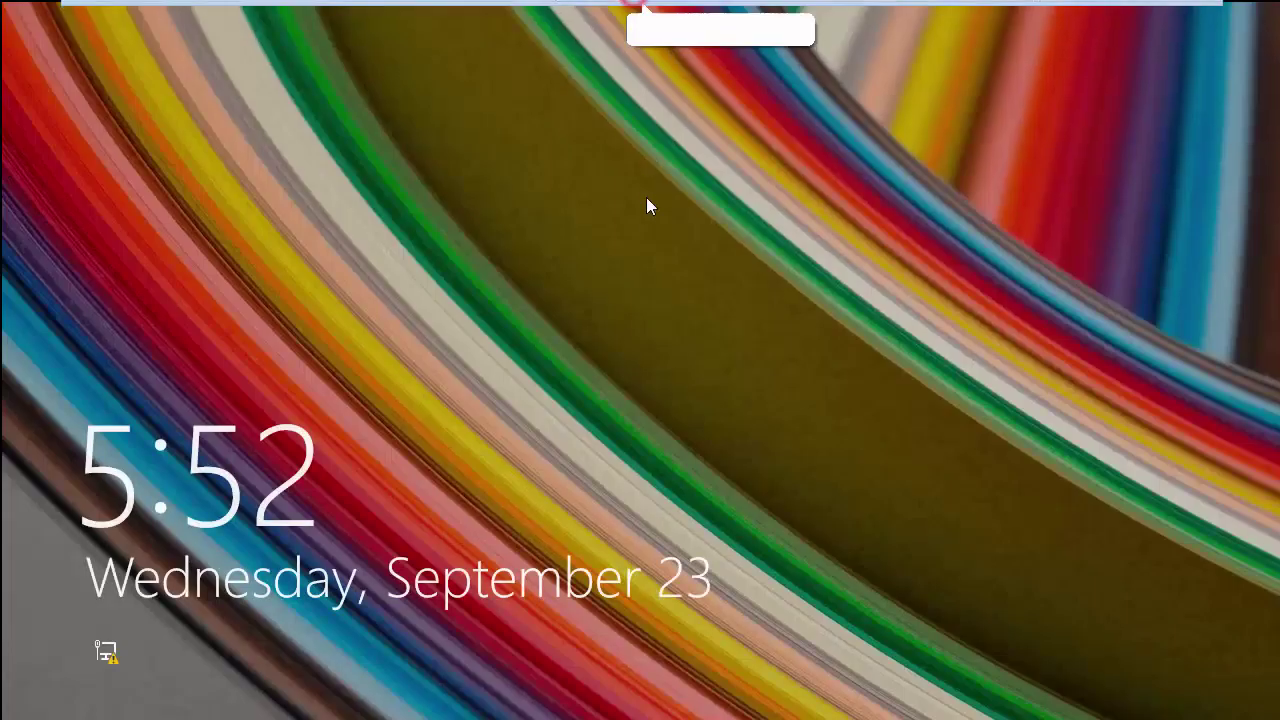
Step: Sign in to the Windows 8.1 client with the account password and start cmd from Run
{"action": "left_click", "coordinate": [649, 206]}
{"action": "type", "text": "******"}
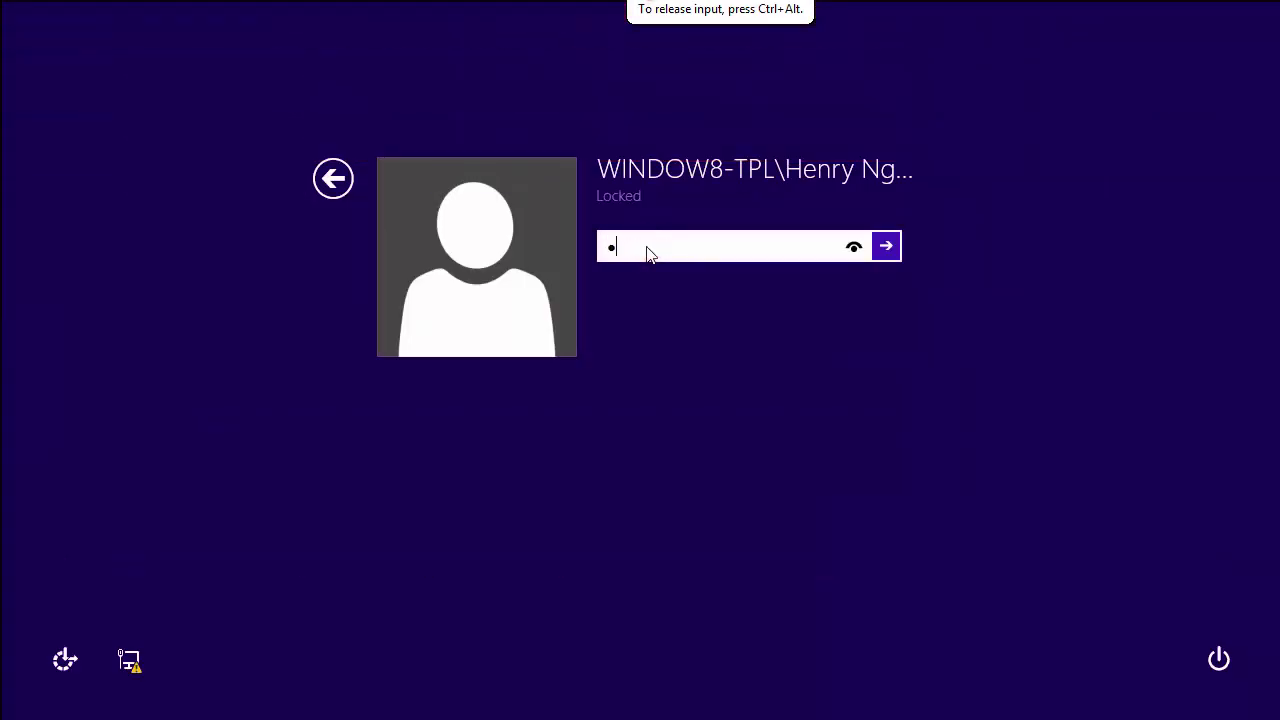
{"action": "key", "text": "Return"}
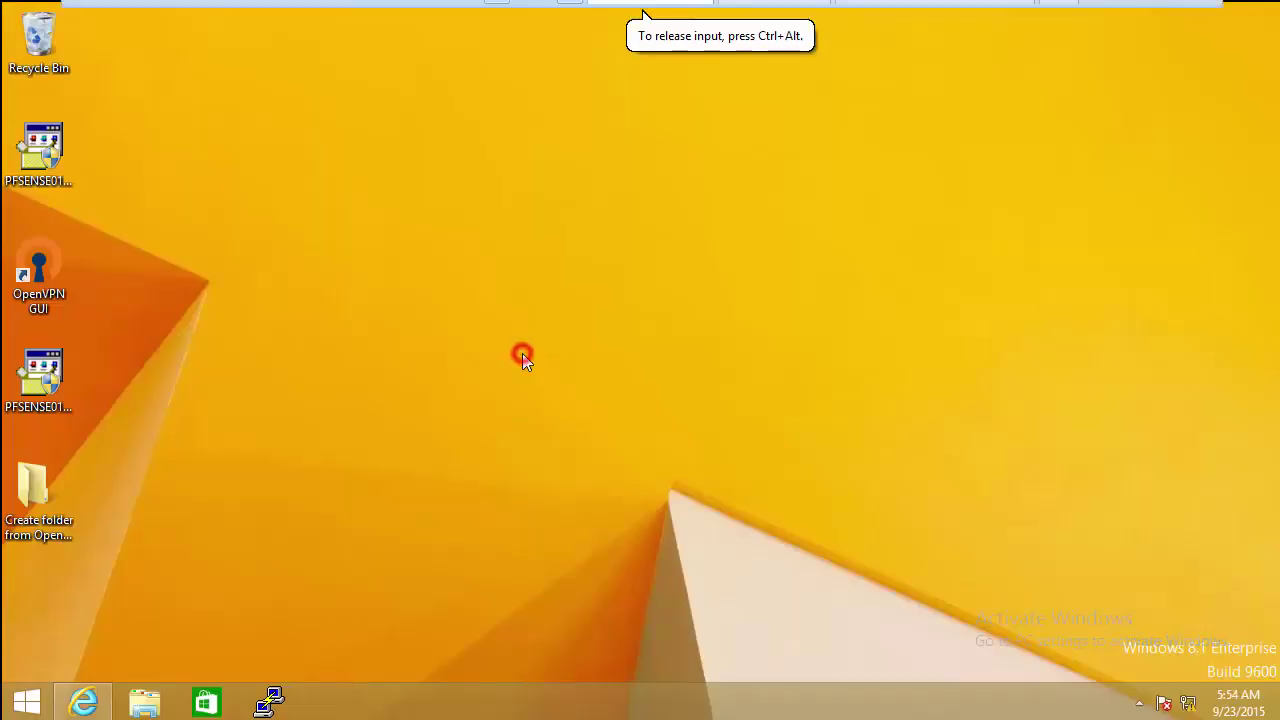
{"action": "right_click", "coordinate": [22, 706]}
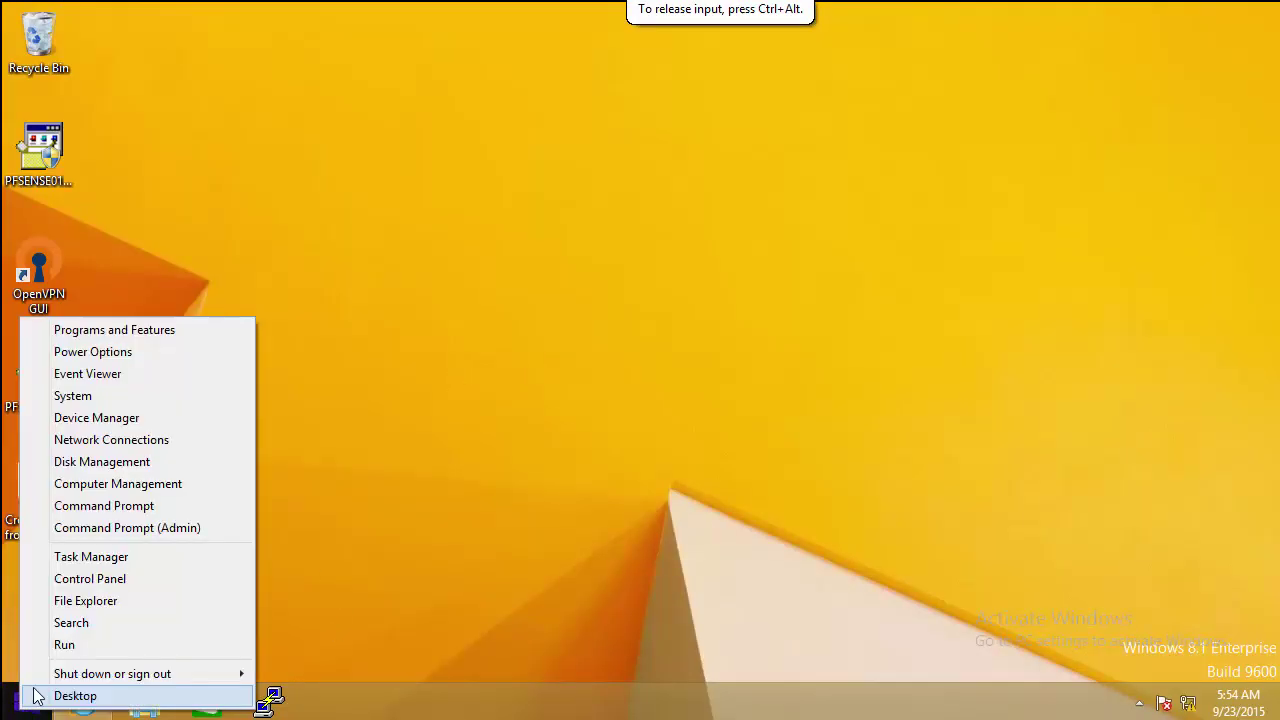
{"action": "left_click", "coordinate": [64, 646]}
{"action": "type", "text": "cmd"}
{"action": "key", "text": "Return"}
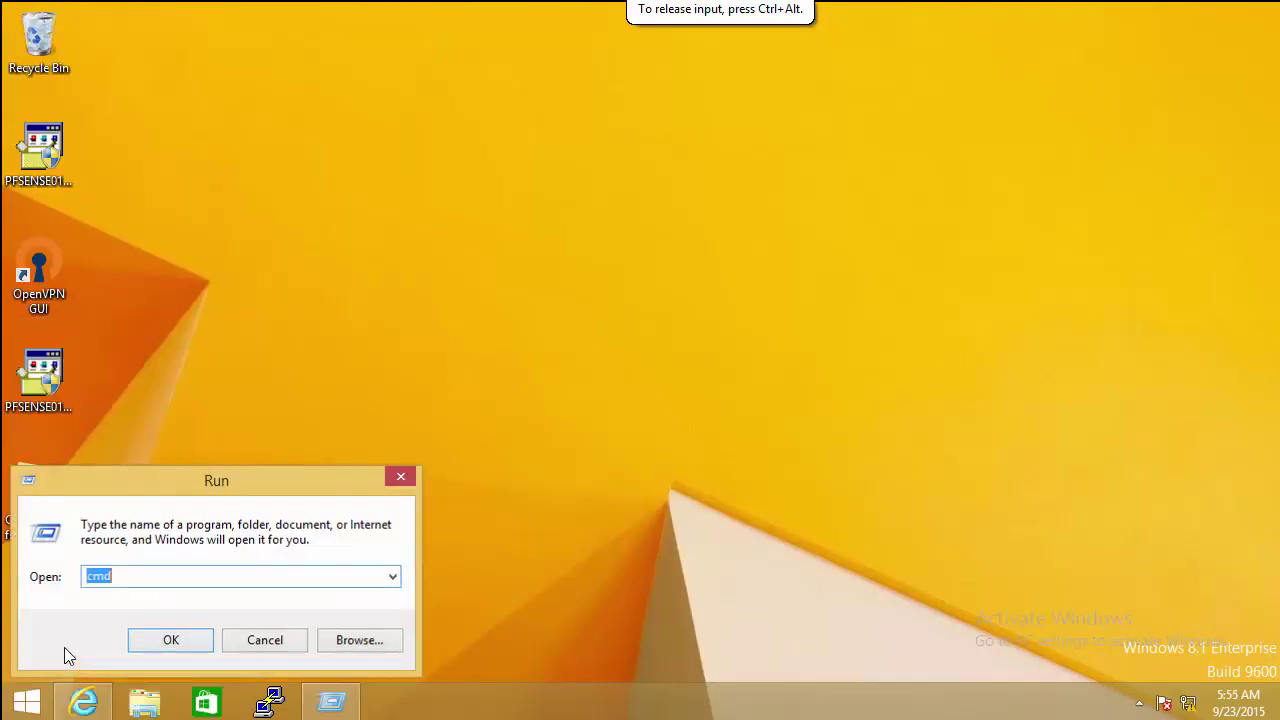
Step: Release the DHCP lease with ipconfig /release, then renew it with ipconfig /renew
{"action": "type", "text": "ip"}
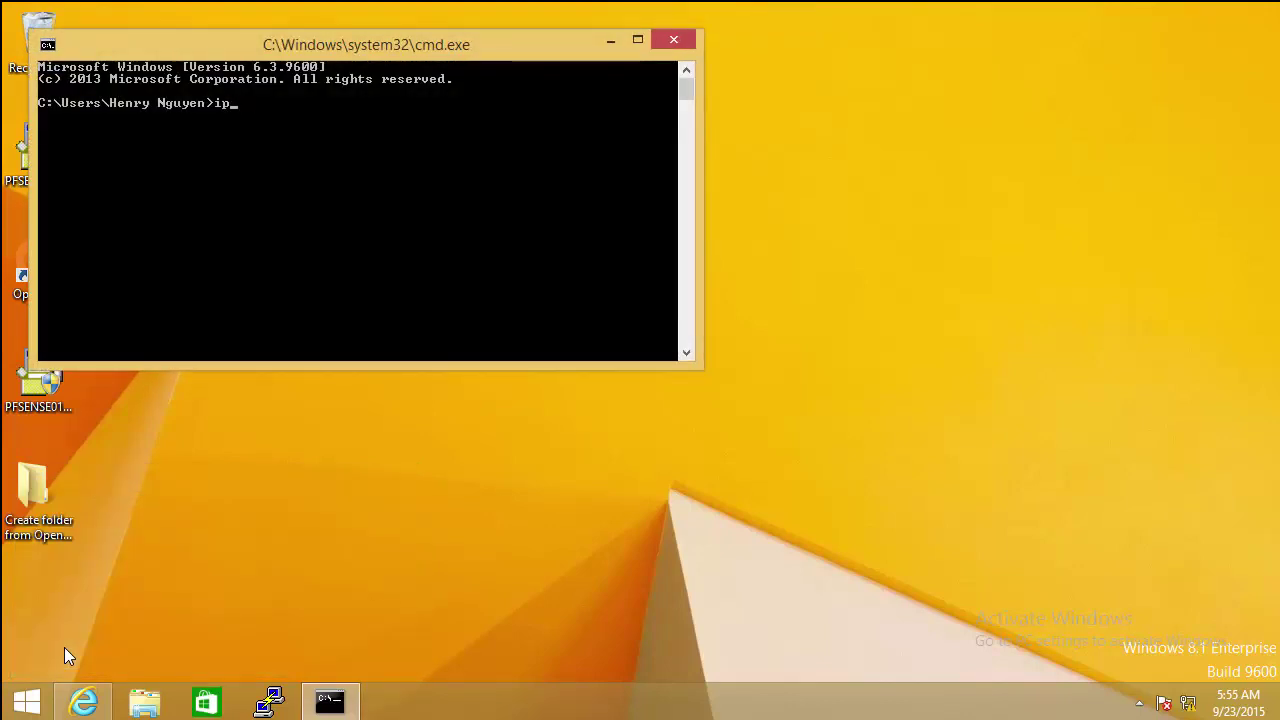
{"action": "type", "text": "confi /r"}
{"action": "key", "text": "BackSpace"}
{"action": "key", "text": "BackSpace"}
{"action": "key", "text": "BackSpace"}
{"action": "type", "text": "elease"}
{"action": "key", "text": "Return"}
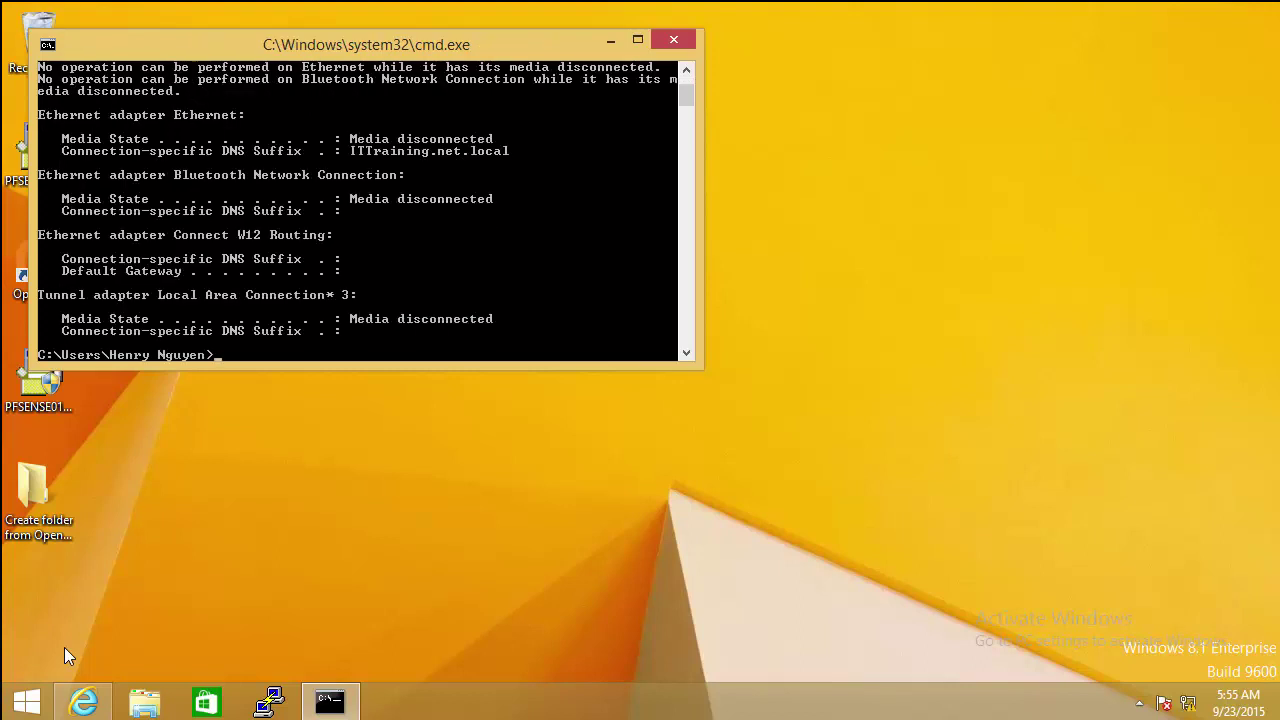
{"action": "key", "text": "Return"}
{"action": "key", "text": "Return"}
{"action": "key", "text": "Return"}
{"action": "key", "text": "Return"}
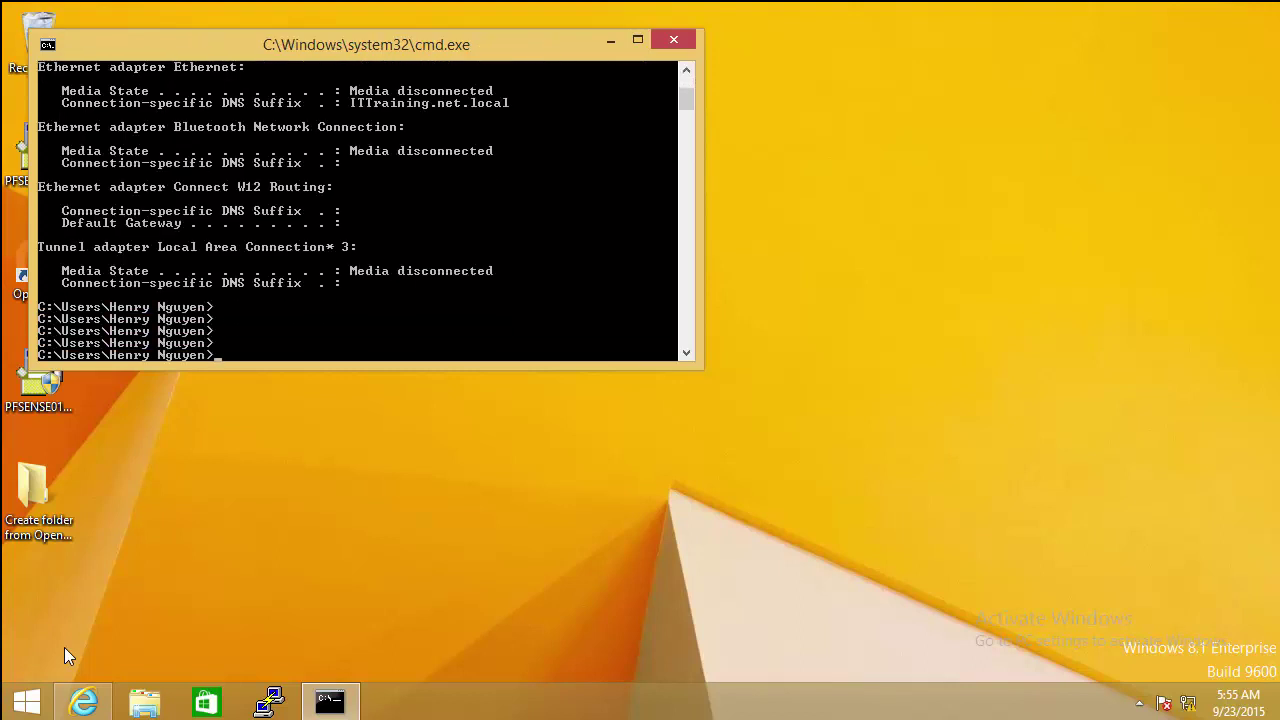
{"action": "key", "text": "Up"}
{"action": "type", "text": "w"}
{"action": "key", "text": "Return"}
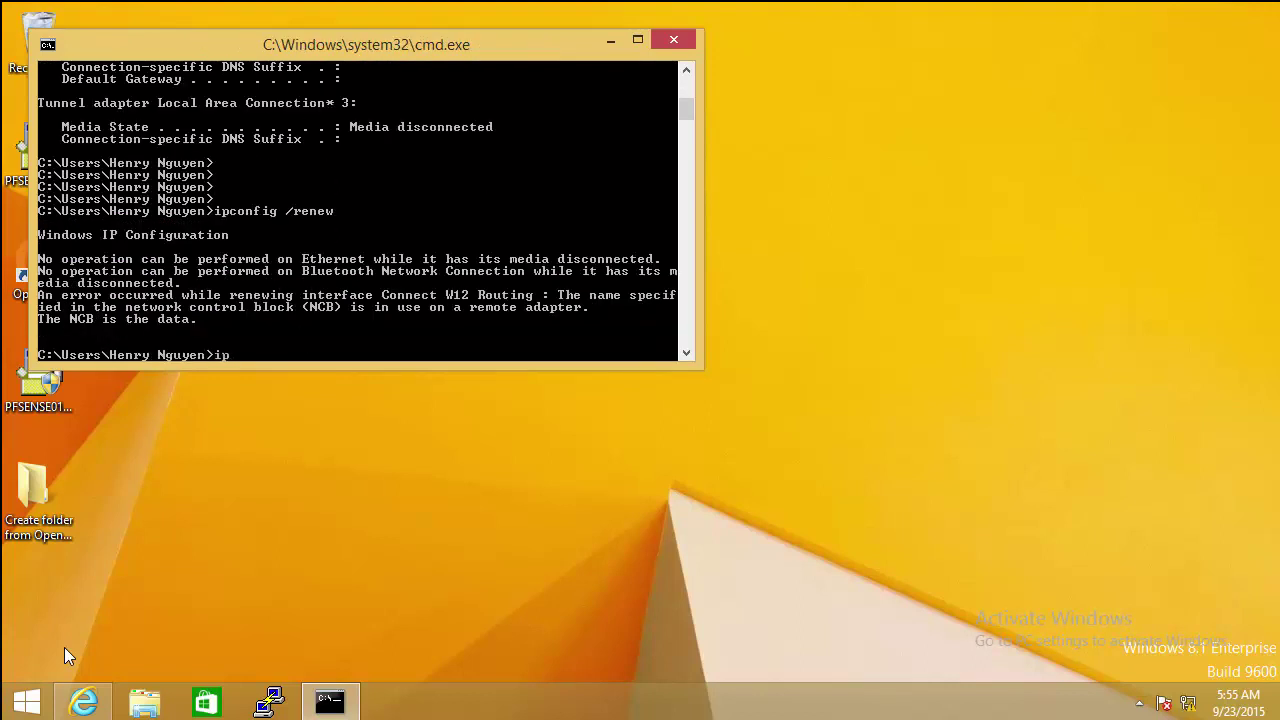
Step: Run ipconfig /all in a full-height console to list the renewed configuration
{"action": "type", "text": "ipconfig /all"}
{"action": "key", "text": "Return"}
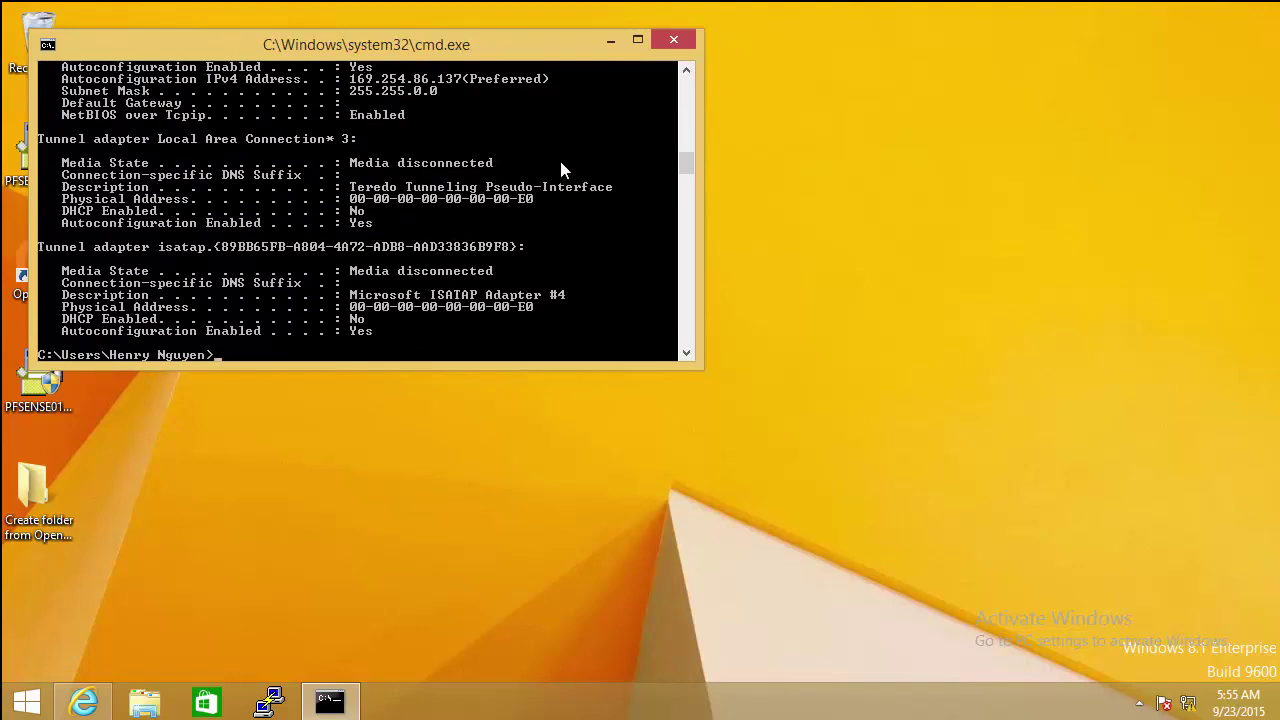
{"action": "left_click_drag", "start_coordinate": [687, 160], "coordinate": [686, 132]}
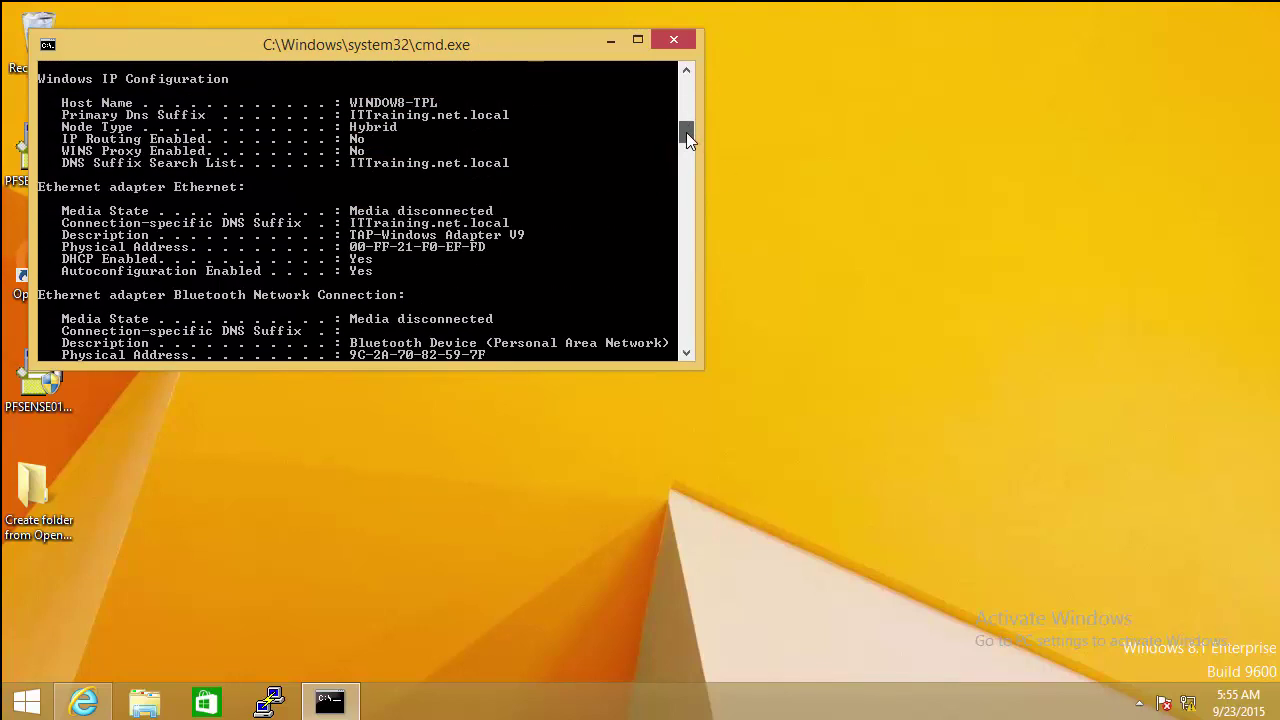
{"action": "left_click", "coordinate": [437, 210]}
{"action": "key", "text": "Return"}
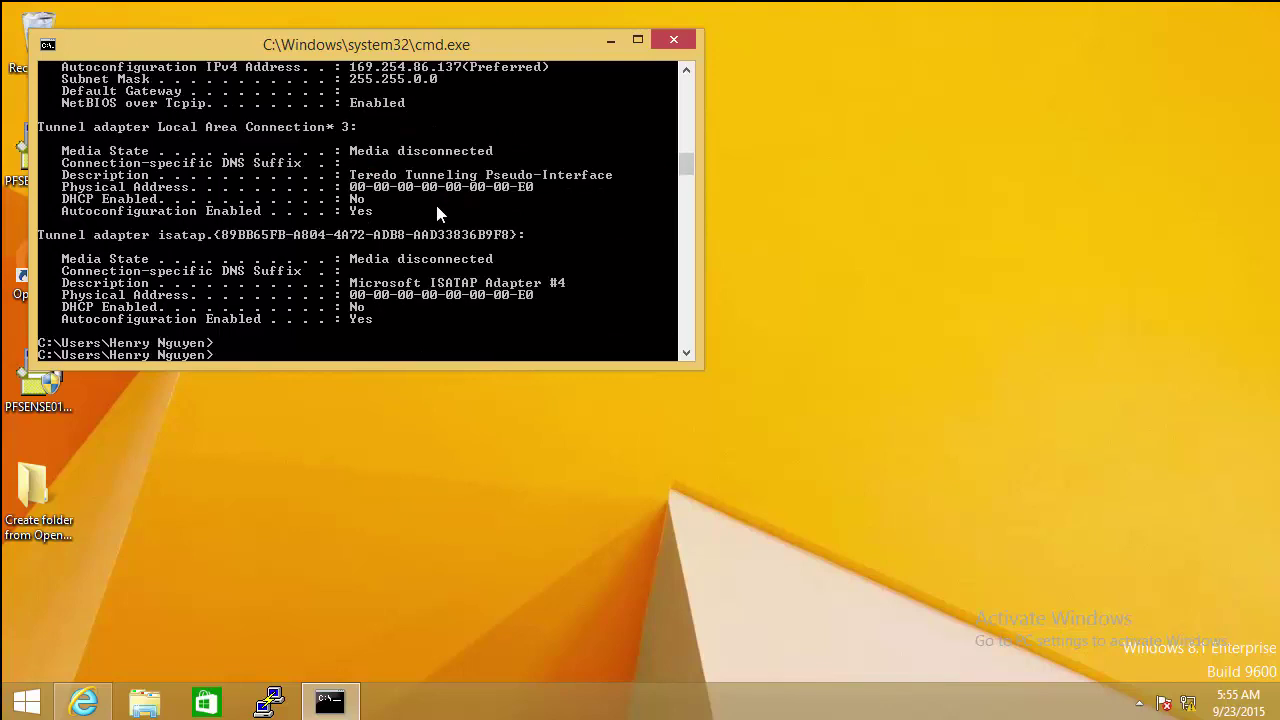
{"action": "key", "text": "Return"}
{"action": "key", "text": "Up"}
{"action": "key", "text": "Return"}
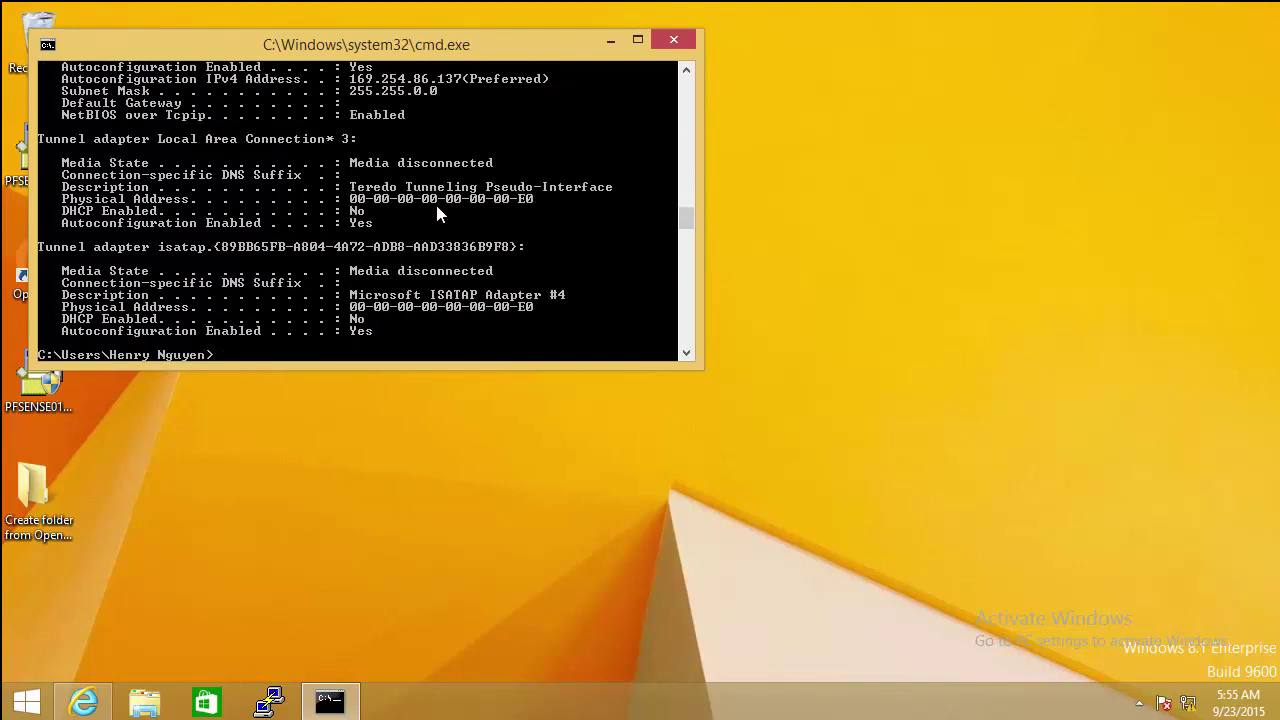
{"action": "double_click", "coordinate": [690, 366]}
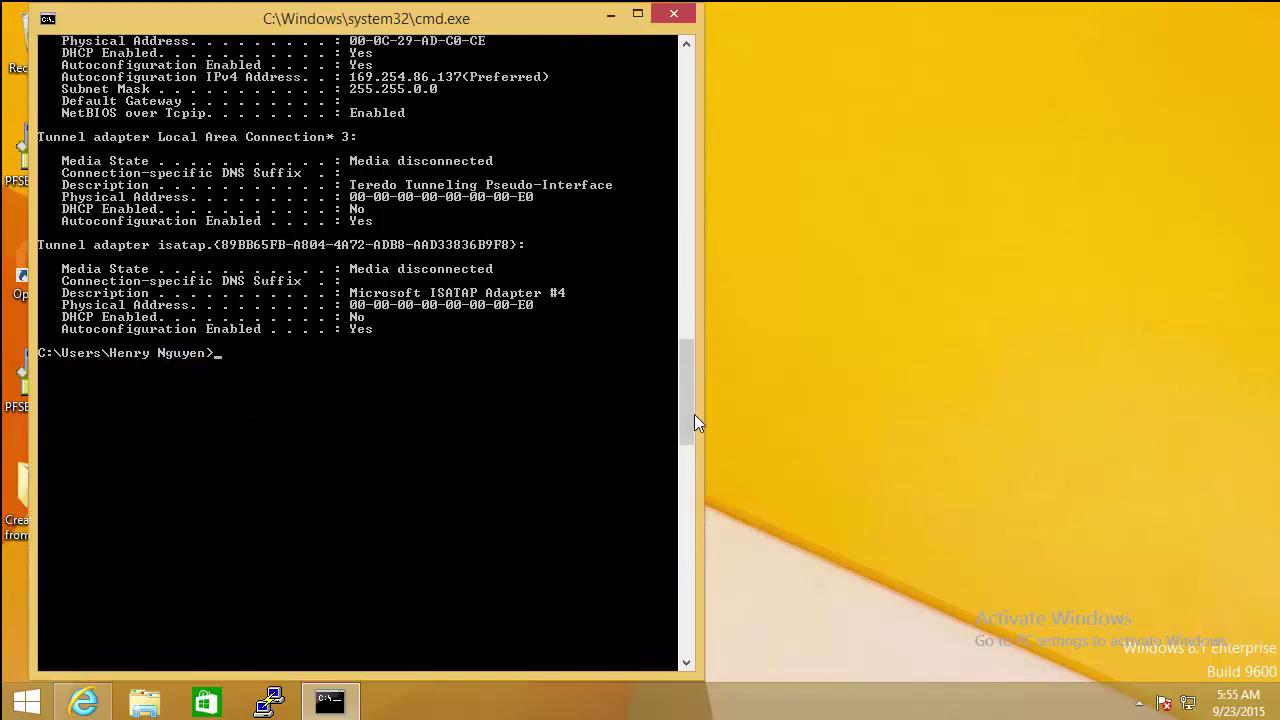
{"action": "left_click_drag", "start_coordinate": [688, 410], "coordinate": [685, 338]}
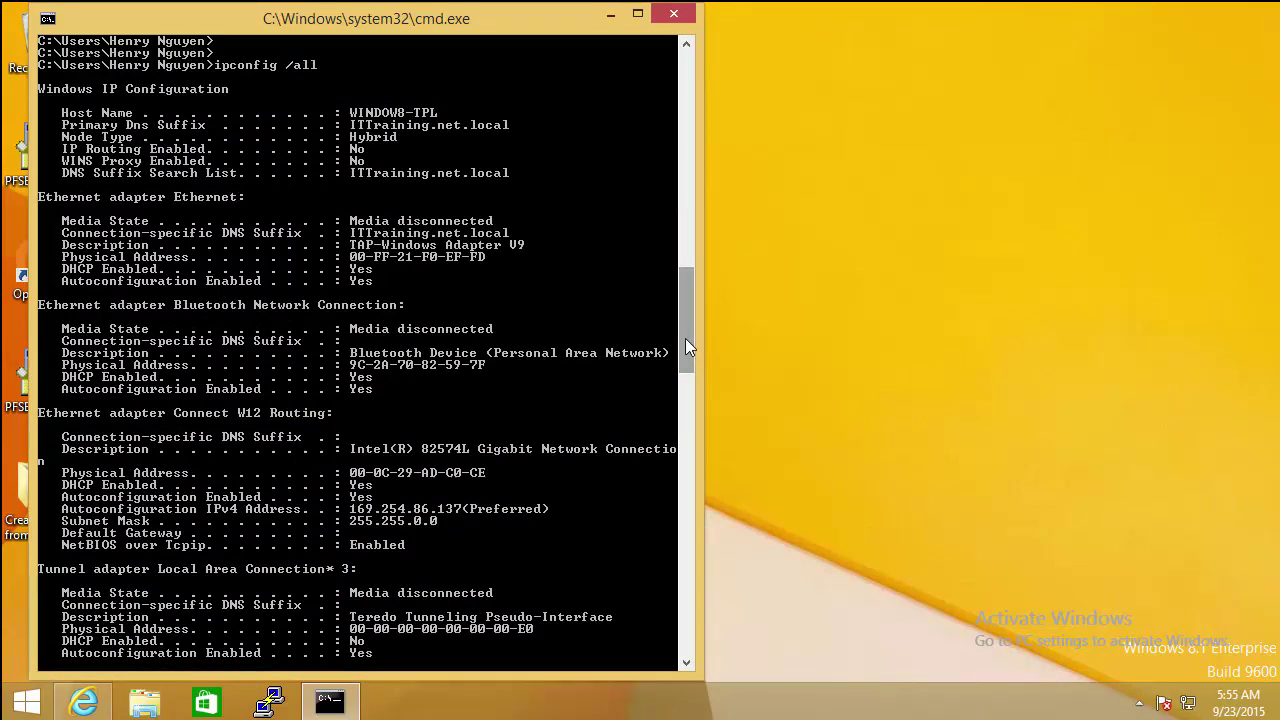
{"action": "key", "text": "Up"}
{"action": "key", "text": "Return"}
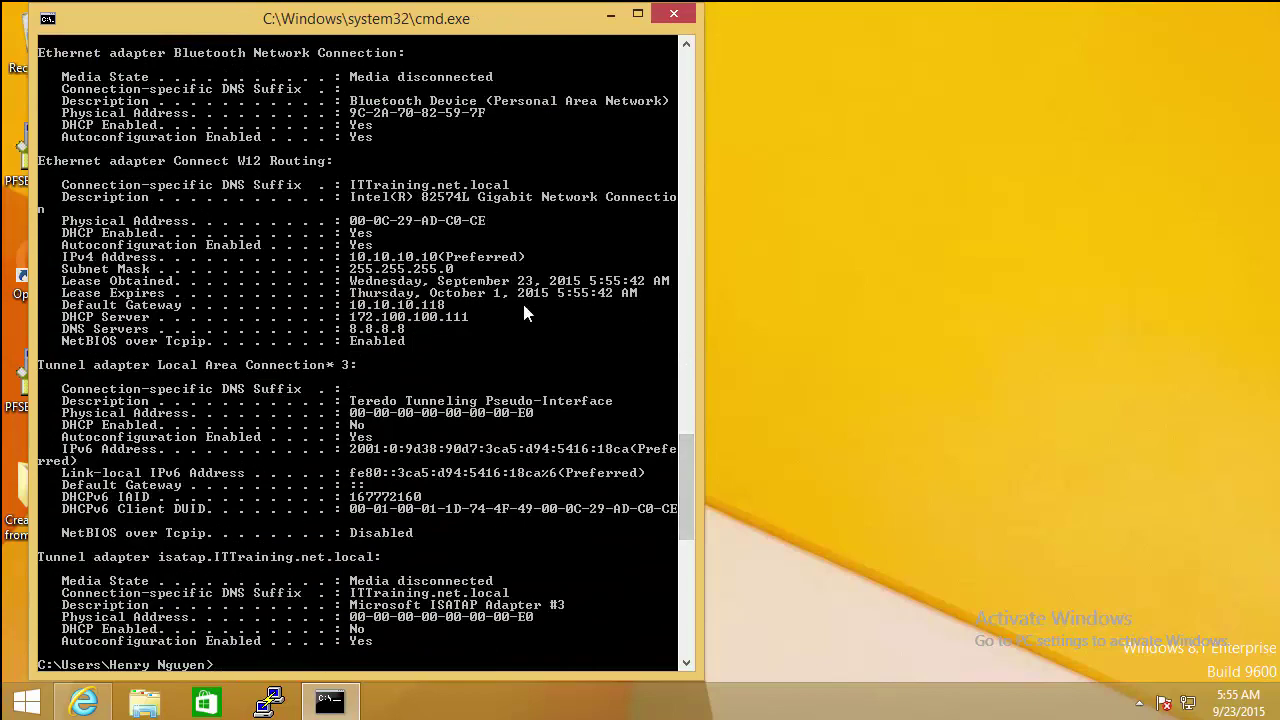
Step: Mark Connect W12 Routing's 10.10.10.10 address, gateway 10.10.10.118 and lease lines
{"action": "right_click", "coordinate": [522, 300]}
{"action": "left_click", "coordinate": [549, 318]}
{"action": "left_click_drag", "start_coordinate": [87, 214], "coordinate": [667, 362]}
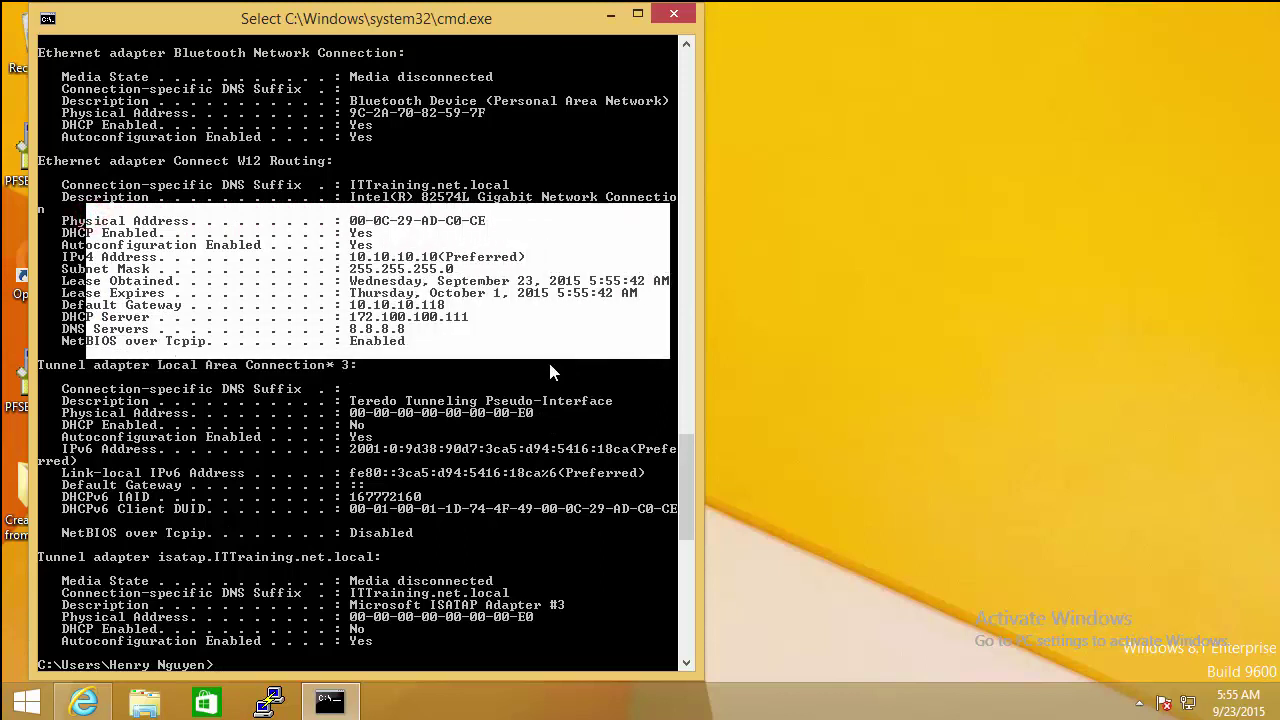
{"action": "left_click", "coordinate": [869, 540]}
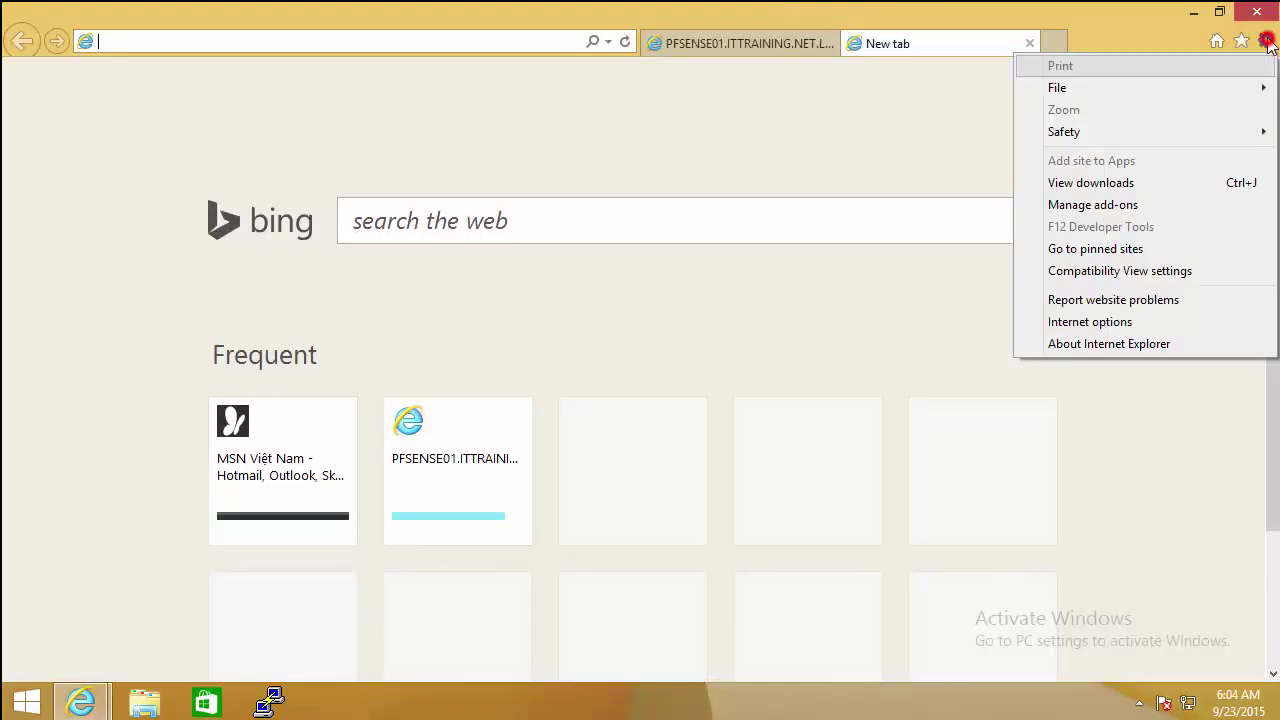
Step: In Internet Options LAN settings, keep Automatically detect settings checked with no manual proxy, then close
{"action": "left_click", "coordinate": [1140, 322]}
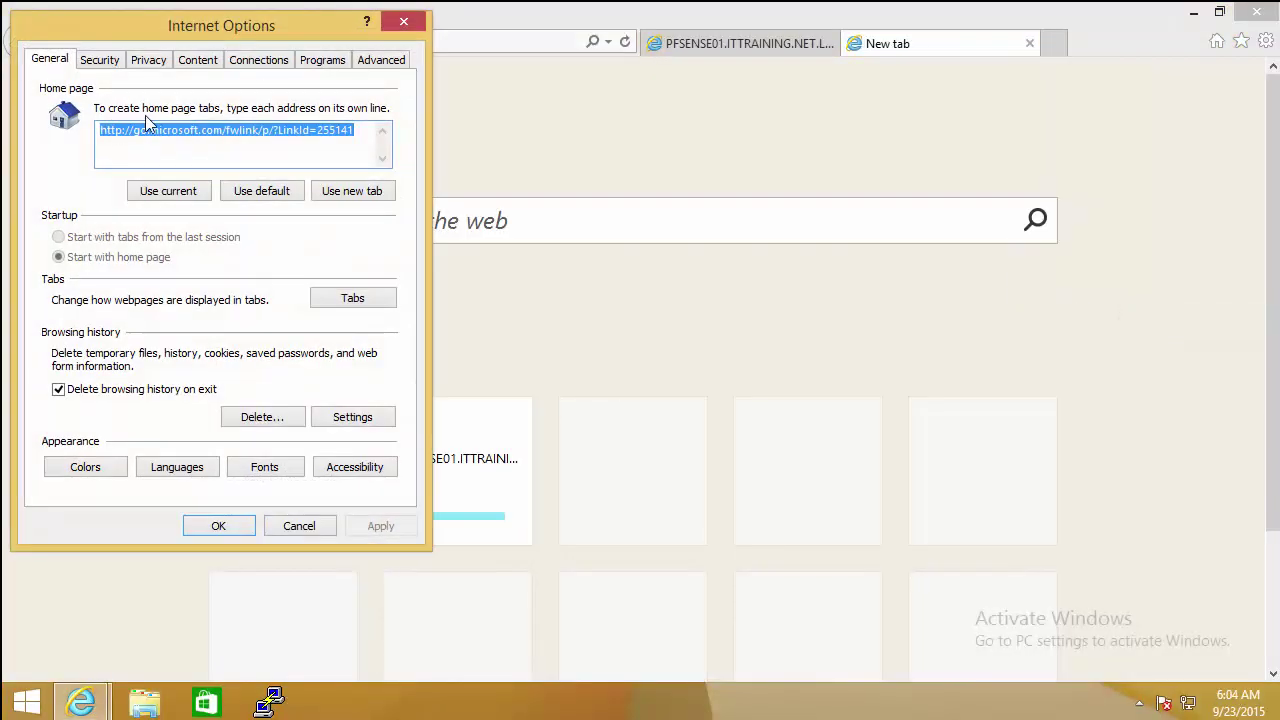
{"action": "left_click", "coordinate": [262, 59]}
{"action": "left_click", "coordinate": [346, 416]}
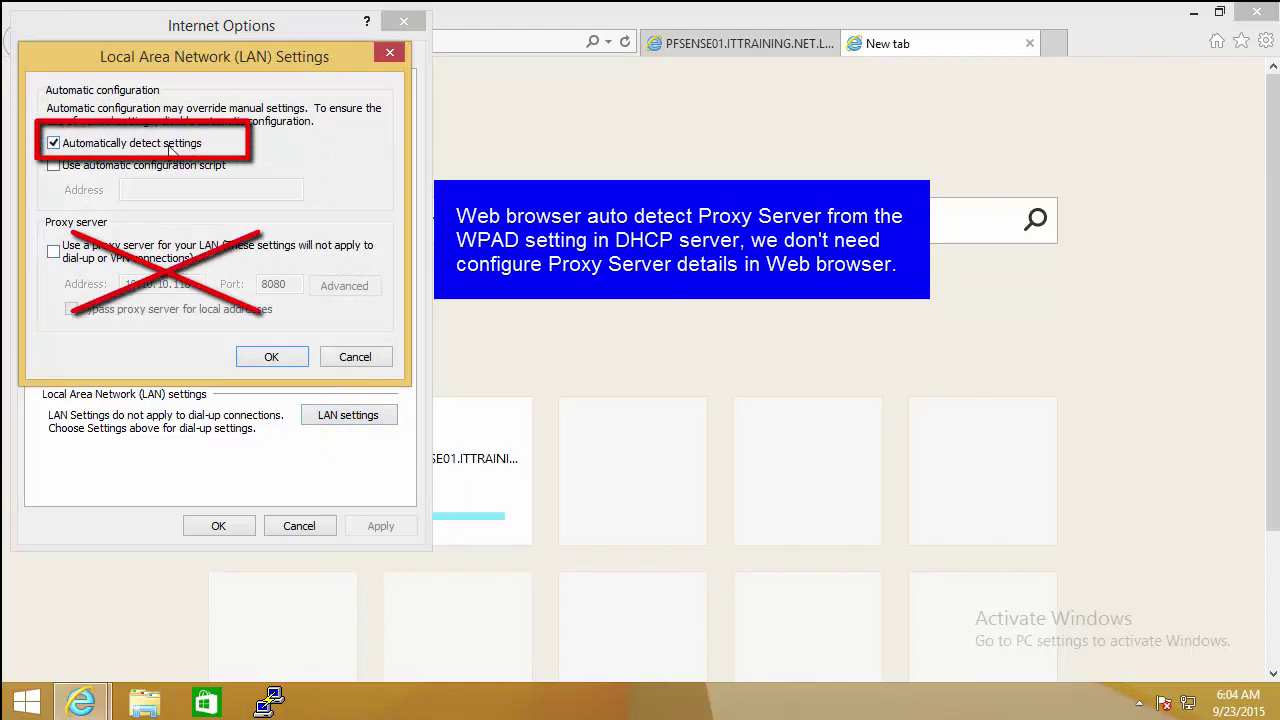
{"action": "left_click", "coordinate": [80, 143]}
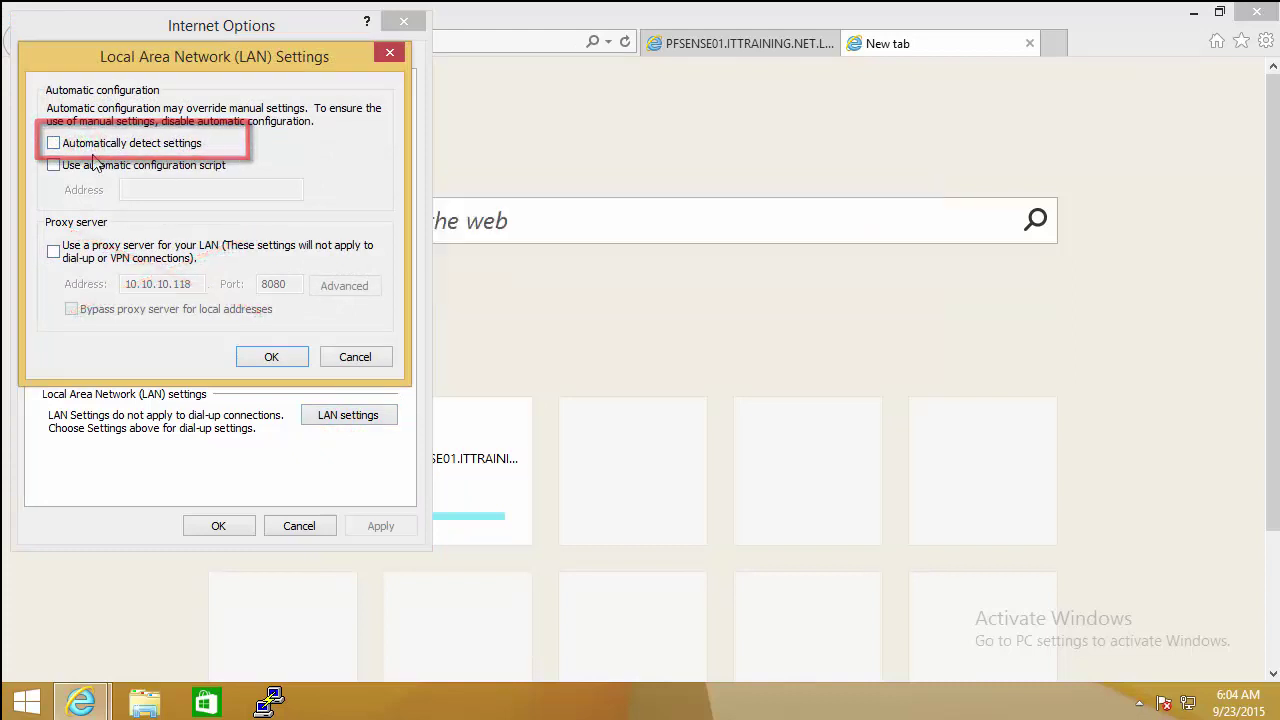
{"action": "left_click", "coordinate": [55, 143]}
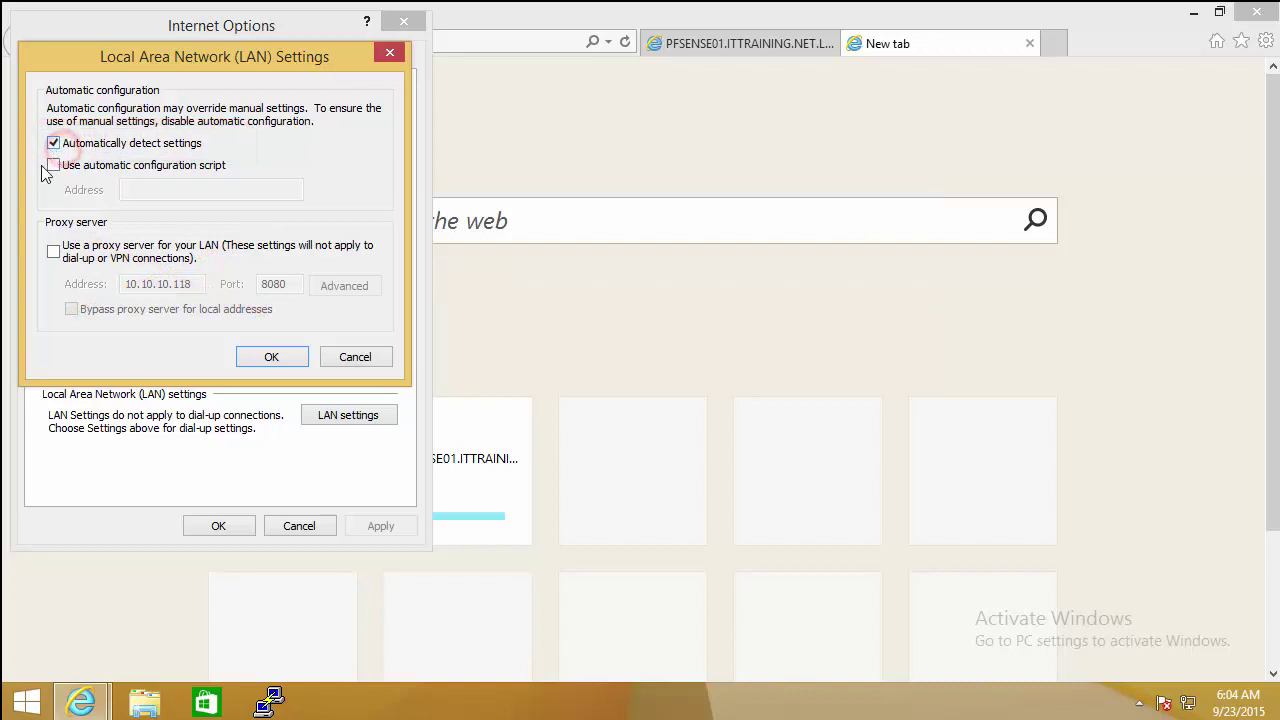
{"action": "left_click", "coordinate": [279, 360]}
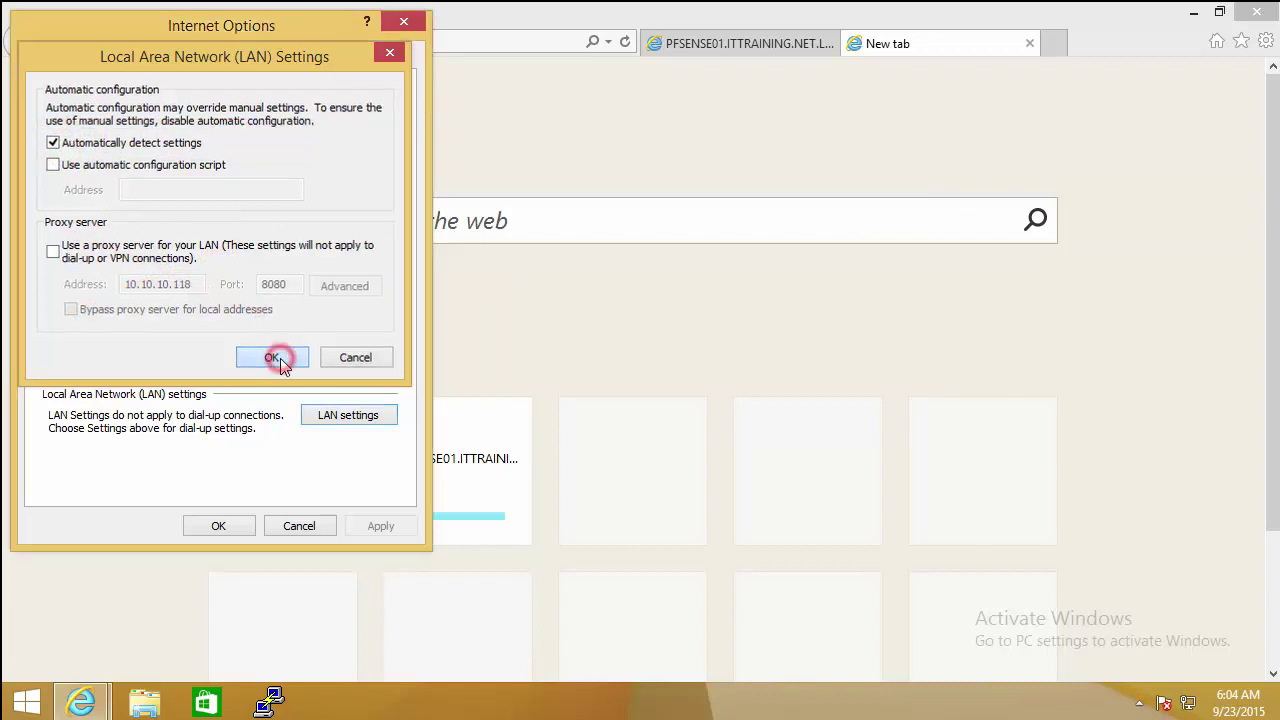
{"action": "left_click", "coordinate": [222, 530]}
{"action": "left_click", "coordinate": [366, 41]}
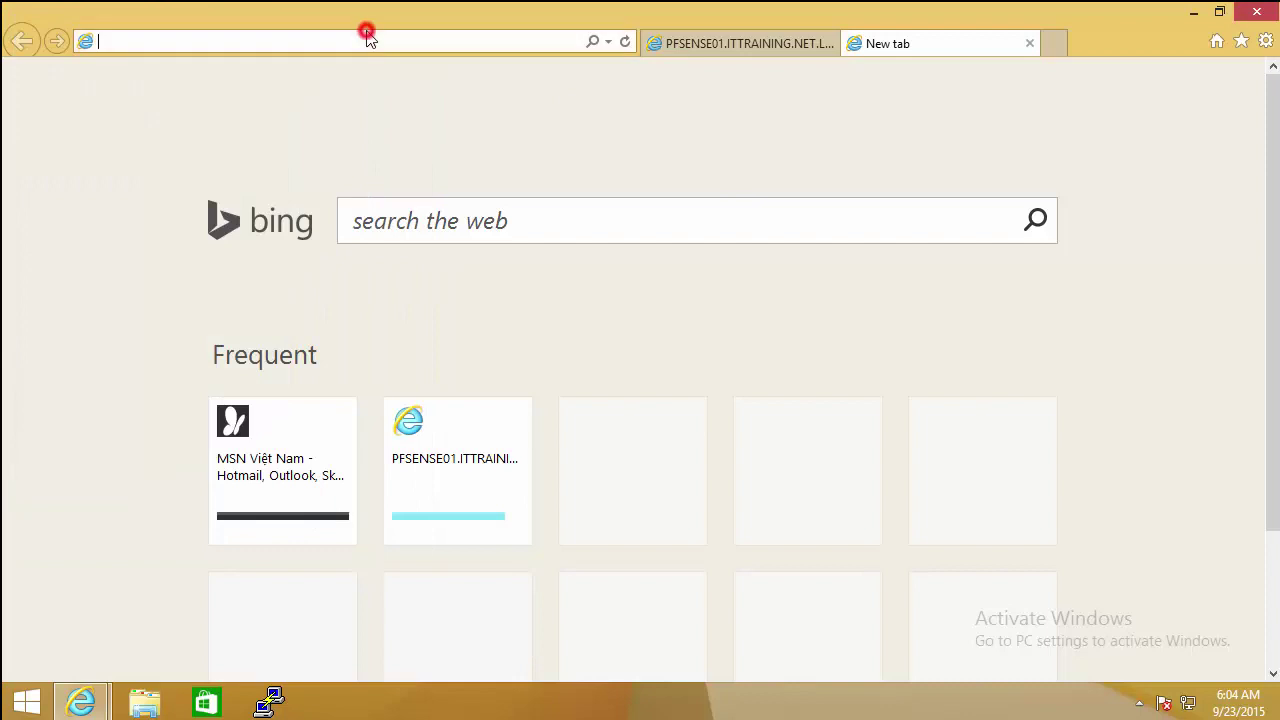
Step: Load the google.com and cisco.com home pages from the address bar suggestions
{"action": "type", "text": "goo"}
{"action": "key", "text": "Down"}
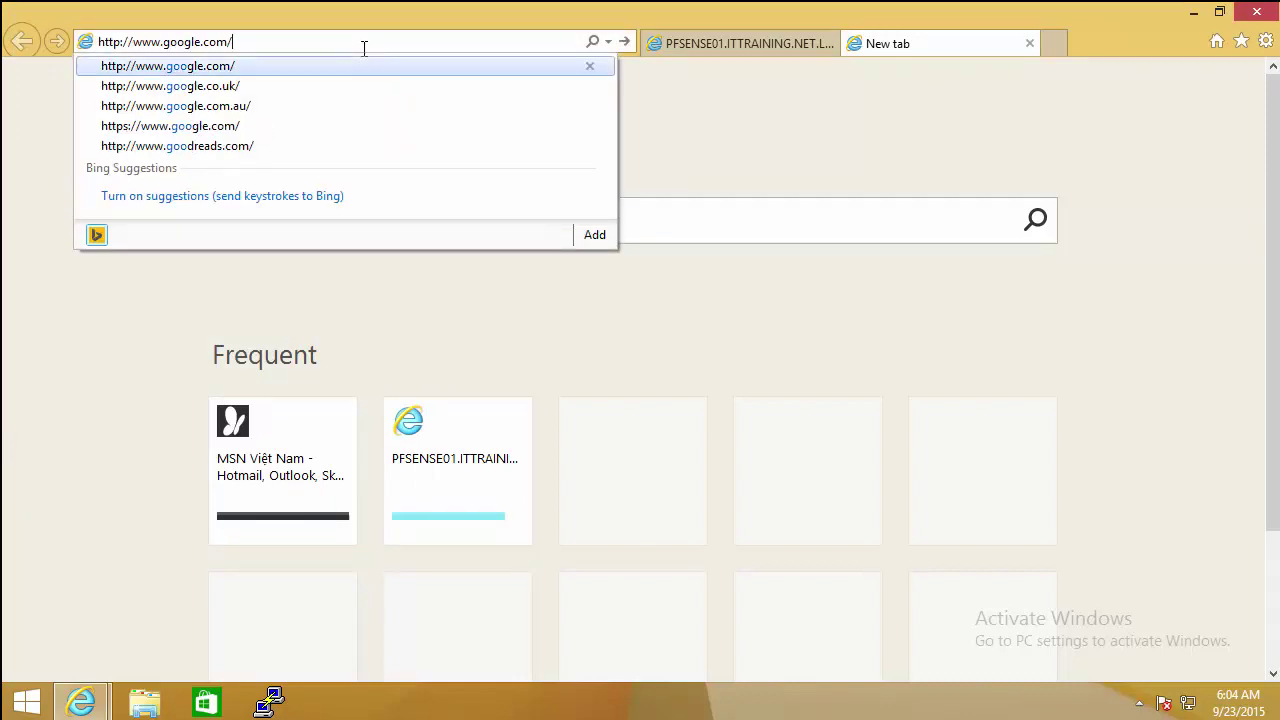
{"action": "key", "text": "Return"}
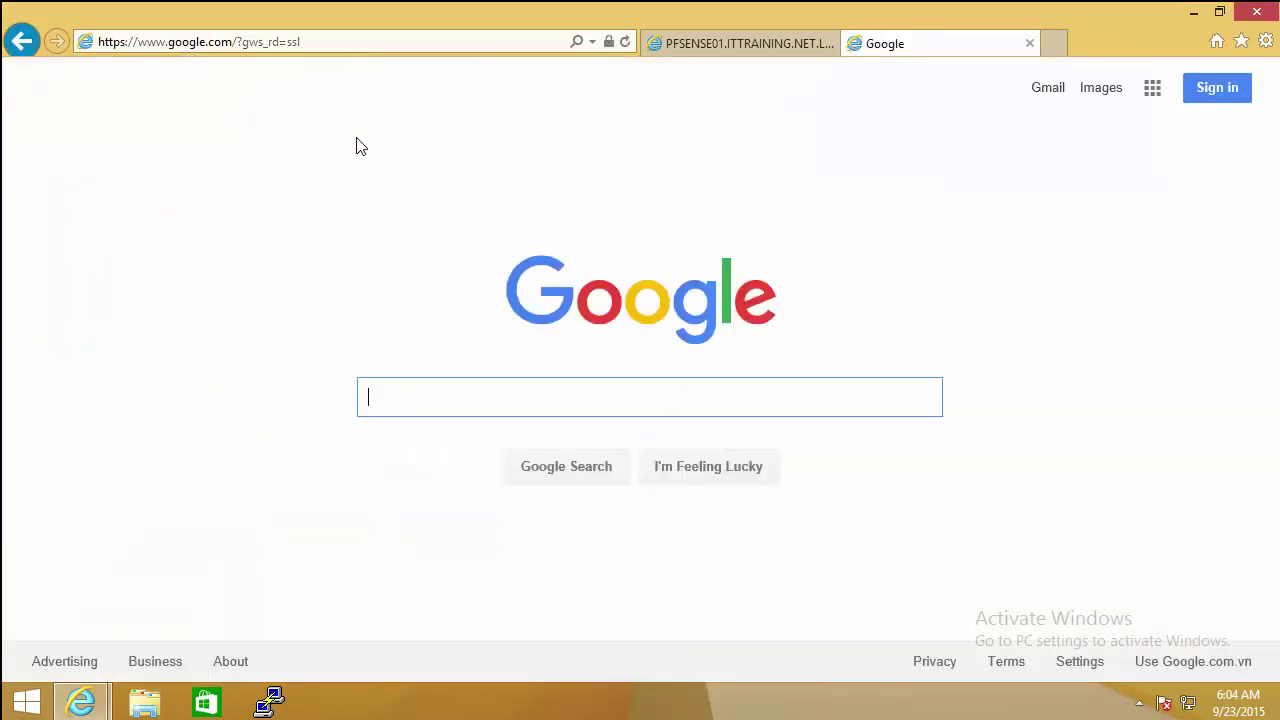
{"action": "left_click", "coordinate": [229, 41]}
{"action": "type", "text": "cisco"}
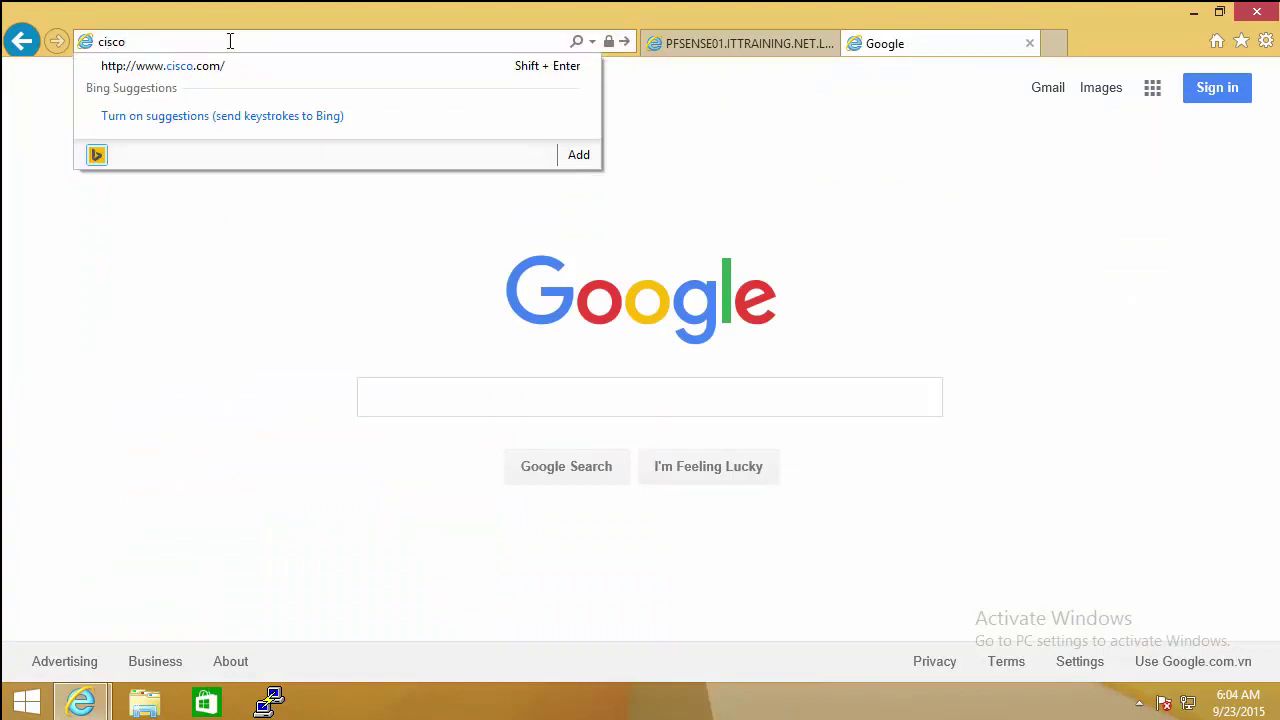
{"action": "key", "text": "Down"}
{"action": "key", "text": "Return"}
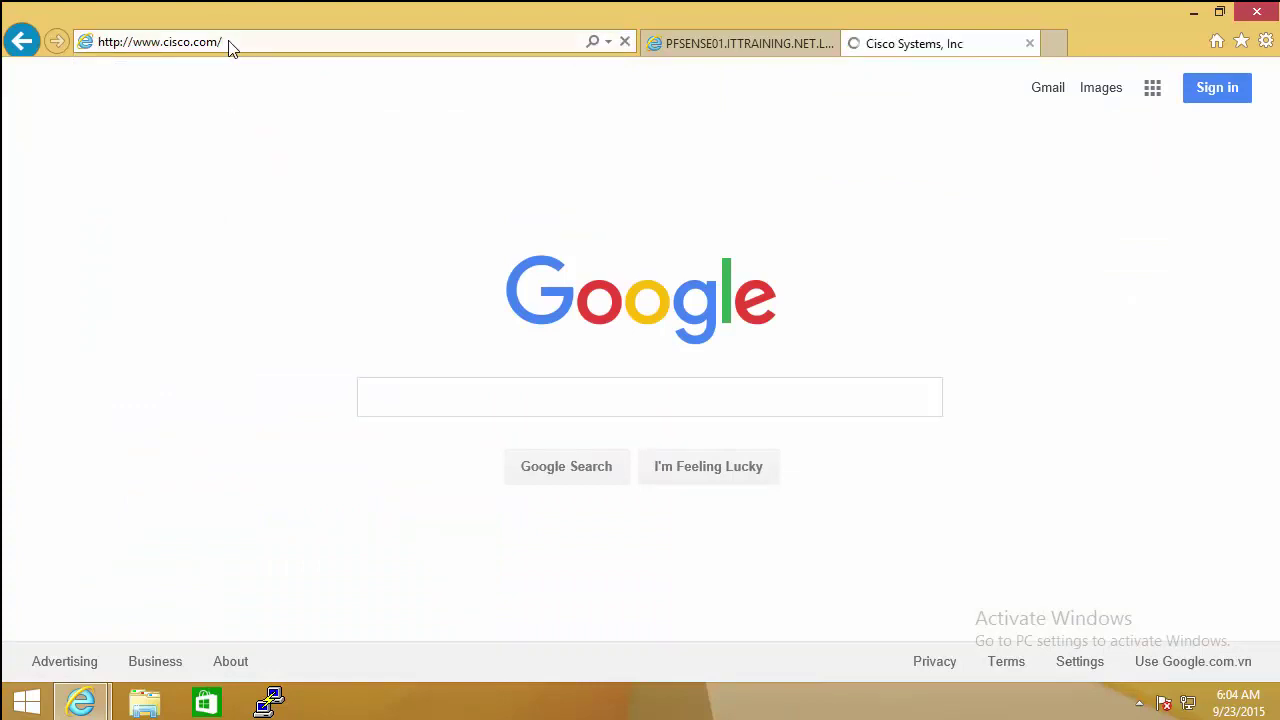
Step: Enter pfsense.ord in the address bar to get Bing results showing the pfSense Official Site
{"action": "left_click", "coordinate": [283, 44]}
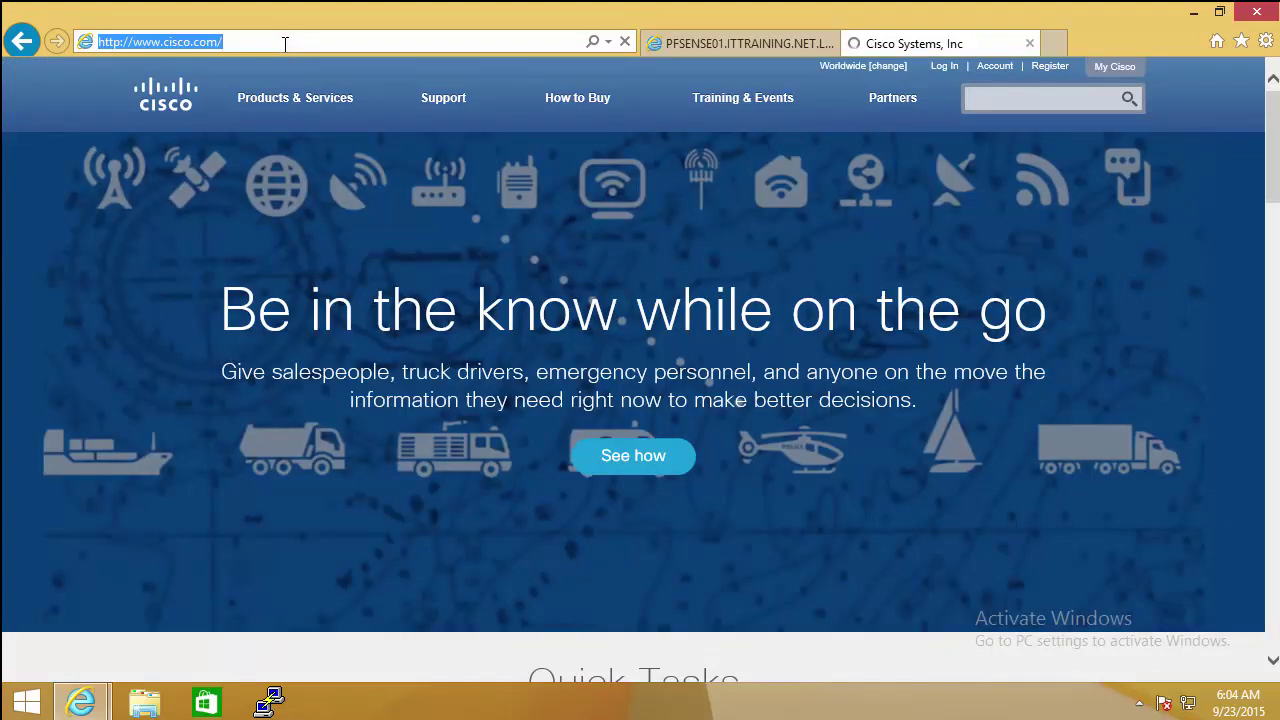
{"action": "type", "text": "pfsense"}
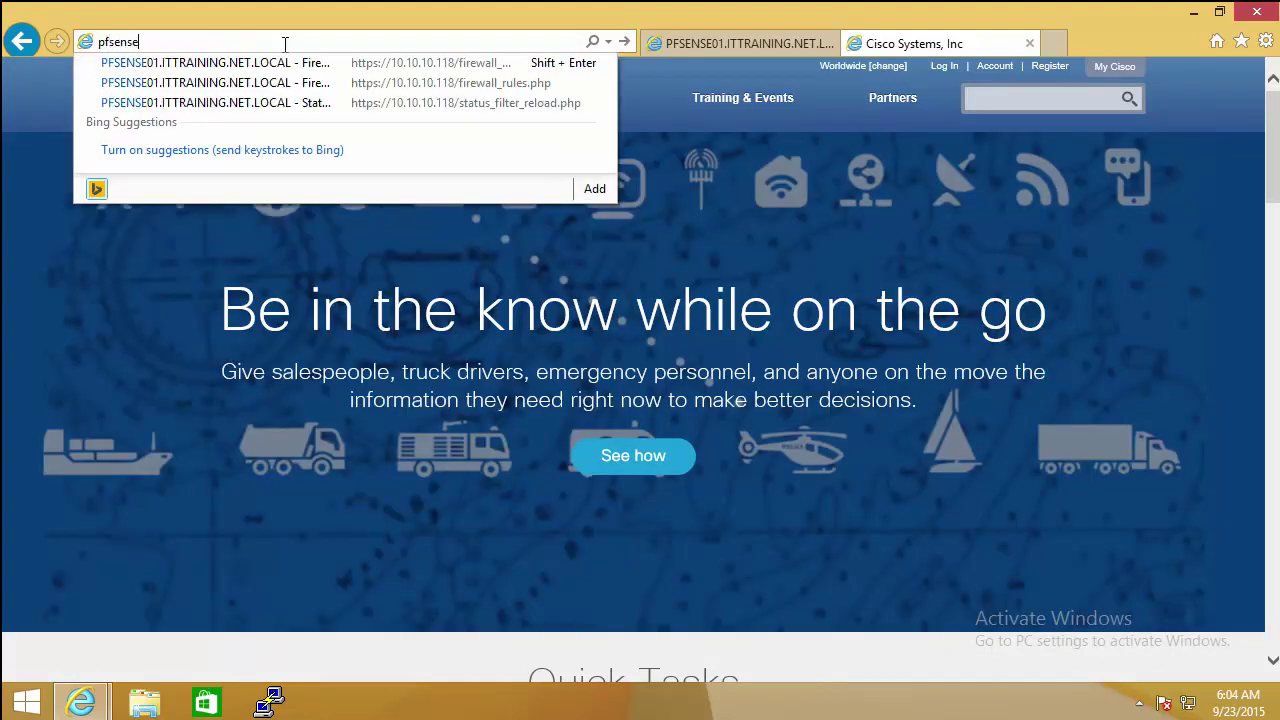
{"action": "type", "text": ".otf"}
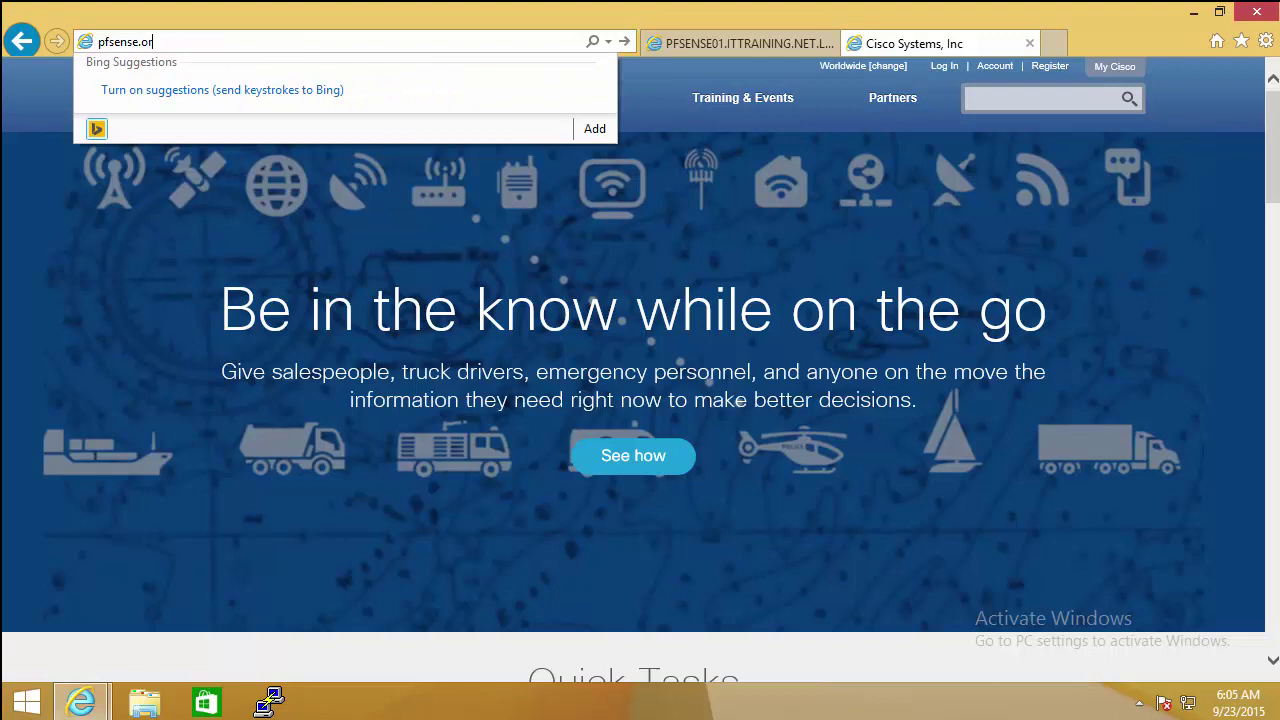
{"action": "type", "text": "d"}
{"action": "key", "text": "Return"}
{"action": "left_click", "coordinate": [285, 44]}
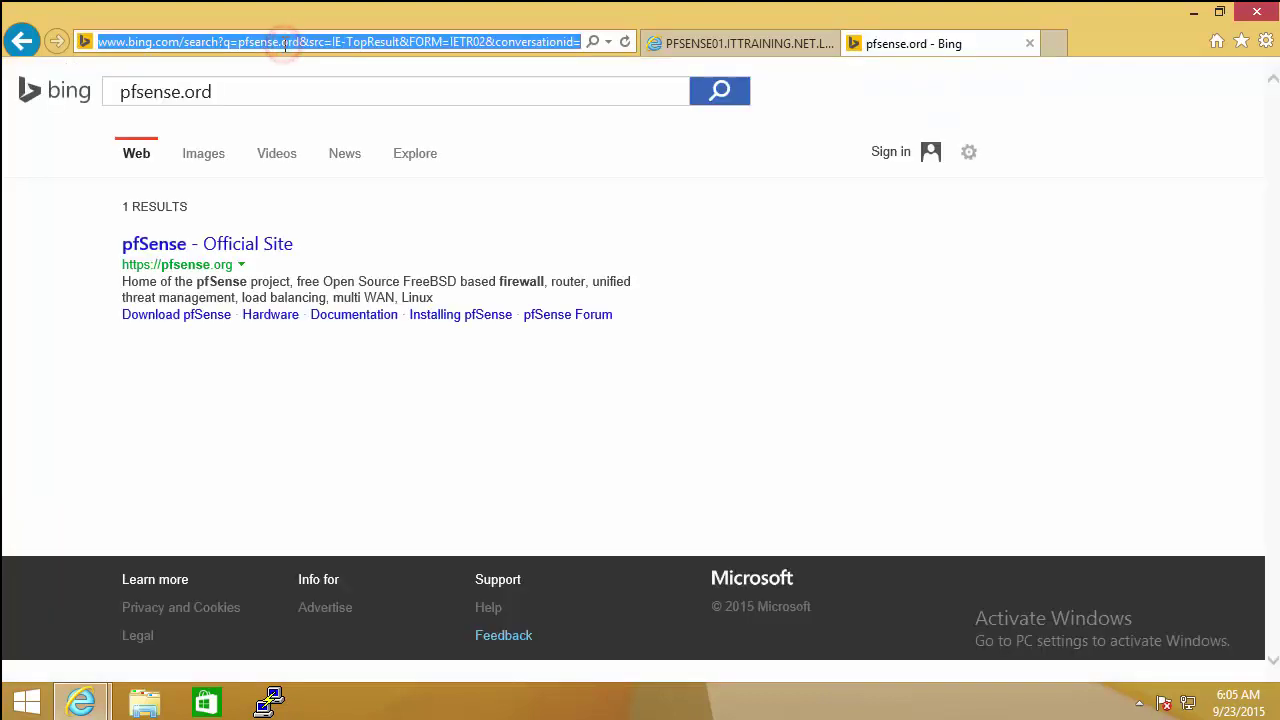